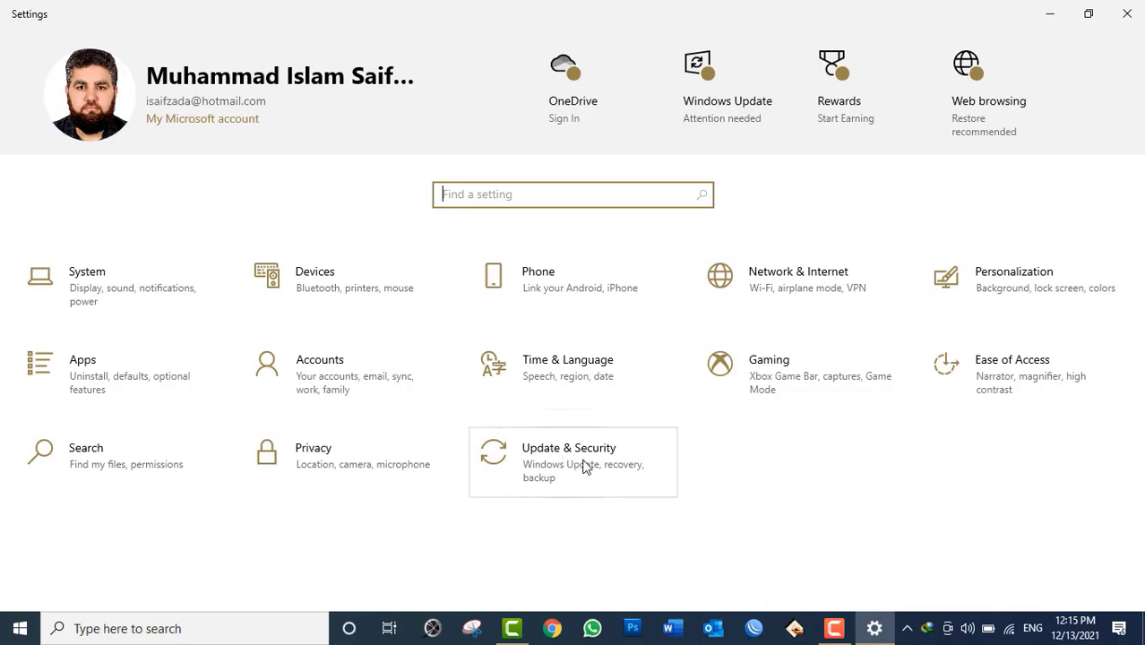
Open the Ease of Access settings, look over the available categories, and select the Display page
{"action": "left_click", "coordinate": [1009, 381]}
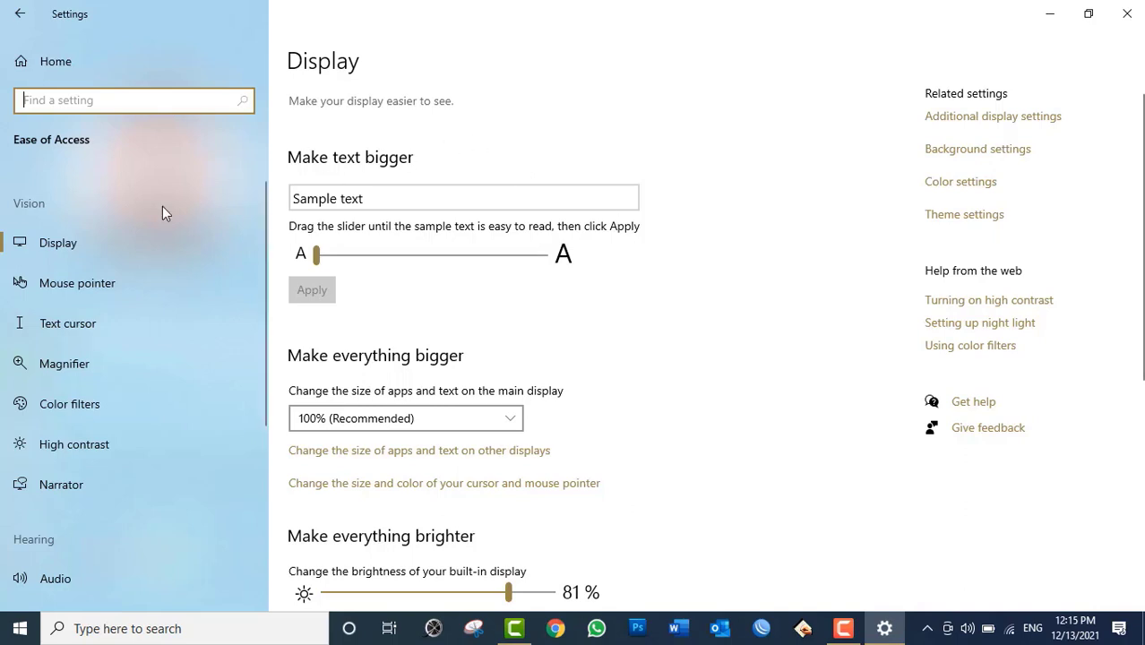
{"action": "scroll", "coordinate": [46, 457], "scroll_direction": "down", "scroll_amount": 5}
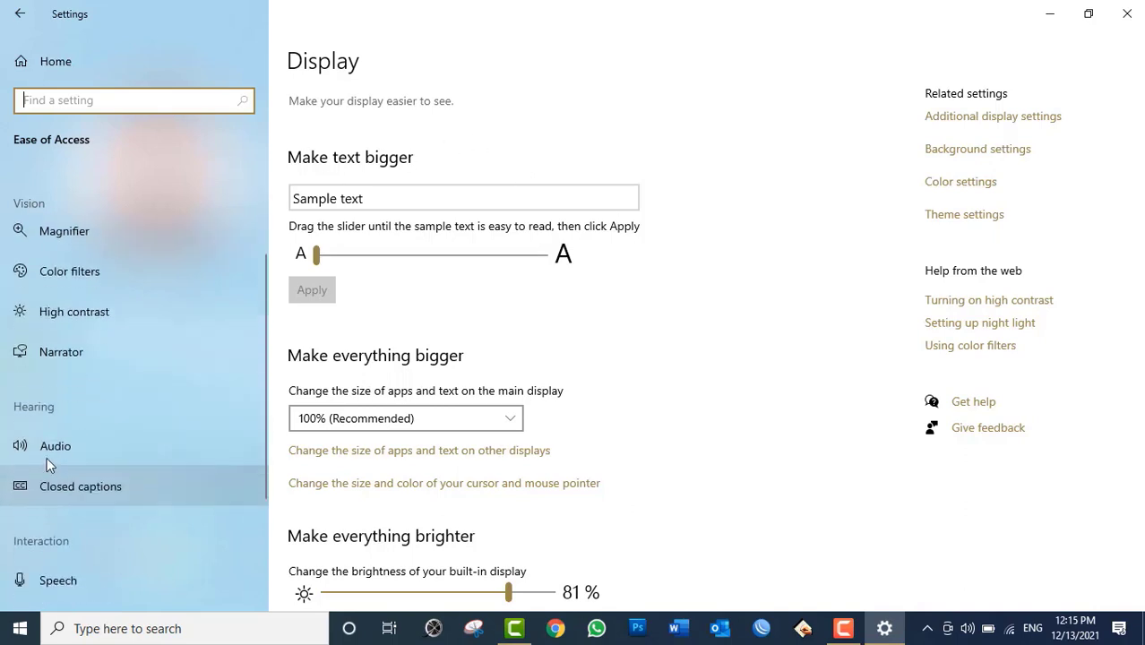
{"action": "scroll", "coordinate": [32, 392], "scroll_direction": "up", "scroll_amount": 5}
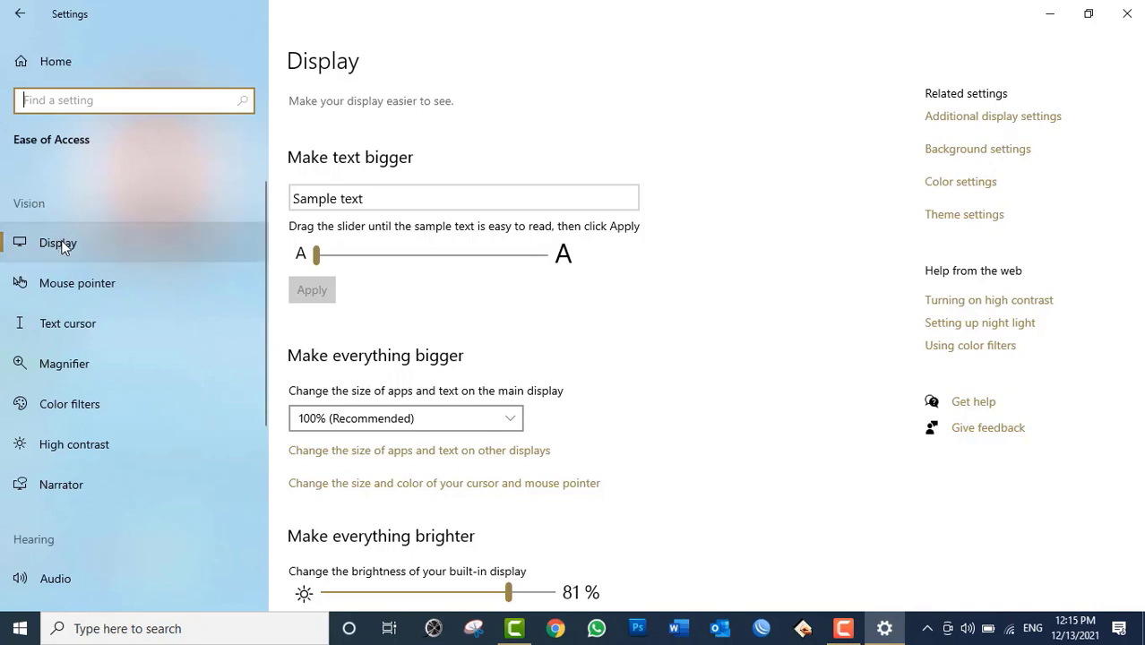
{"action": "left_click", "coordinate": [61, 247]}
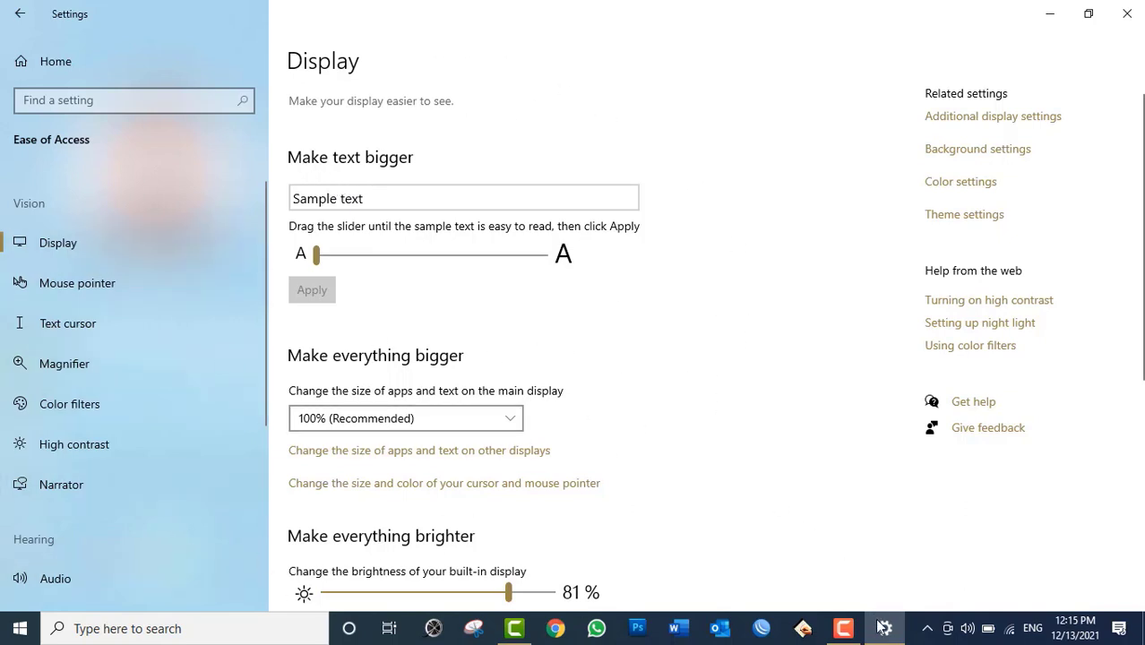
Check the text size on the desktop and in its context menu, and return to the Settings window
{"action": "key", "text": "super+d"}
{"action": "right_click", "coordinate": [621, 161]}
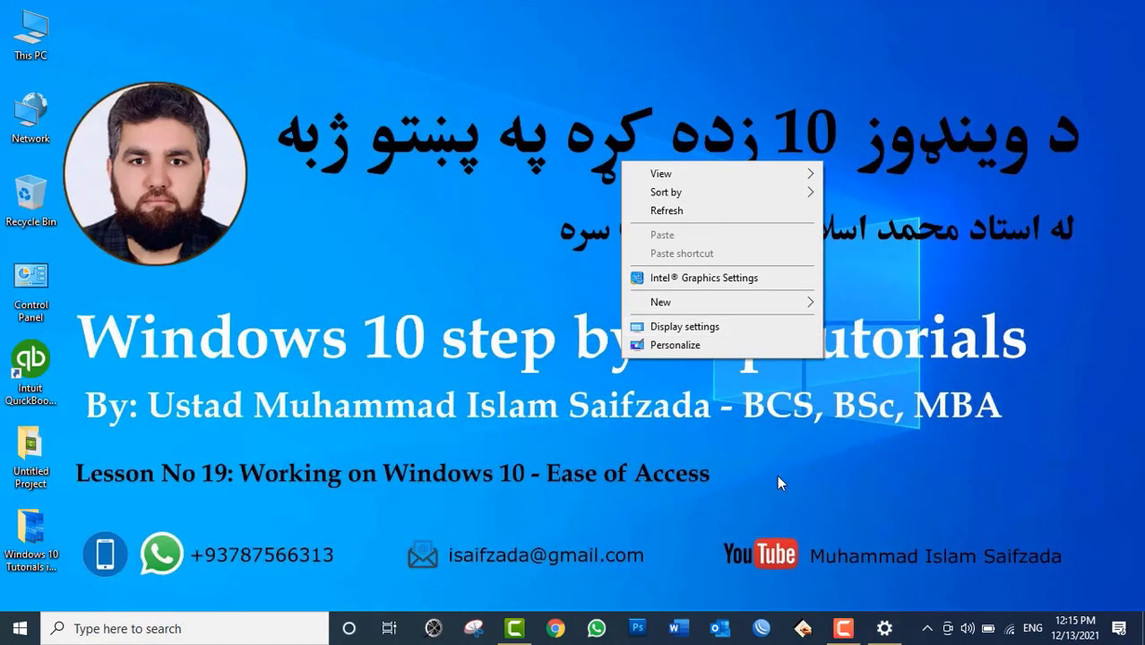
{"action": "left_click", "coordinate": [398, 462]}
{"action": "left_click", "coordinate": [884, 628]}
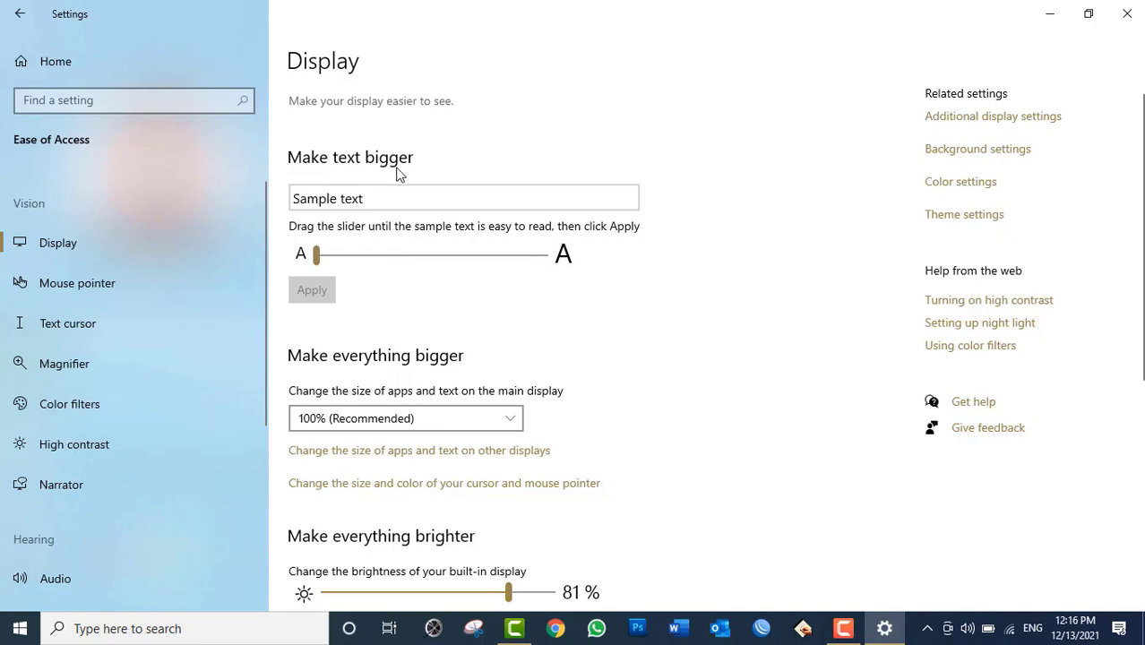
Enlarge the text slightly under Make text bigger and apply the change
{"action": "left_click", "coordinate": [316, 255]}
{"action": "left_click_drag", "start_coordinate": [316, 255], "coordinate": [353, 262]}
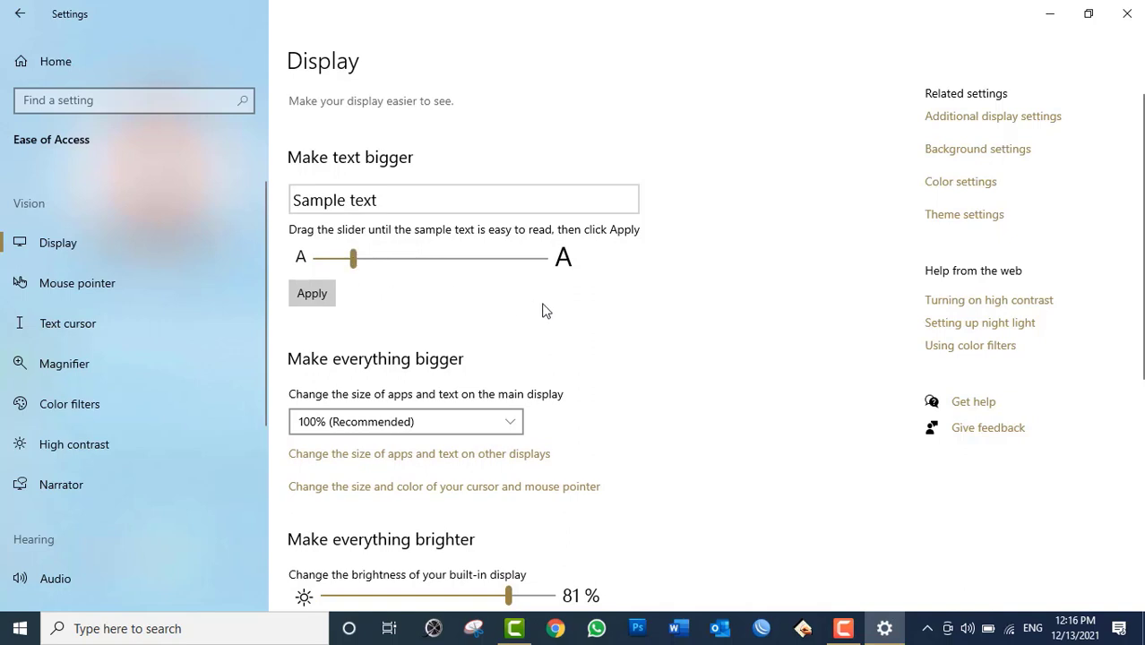
{"action": "left_click", "coordinate": [324, 302]}
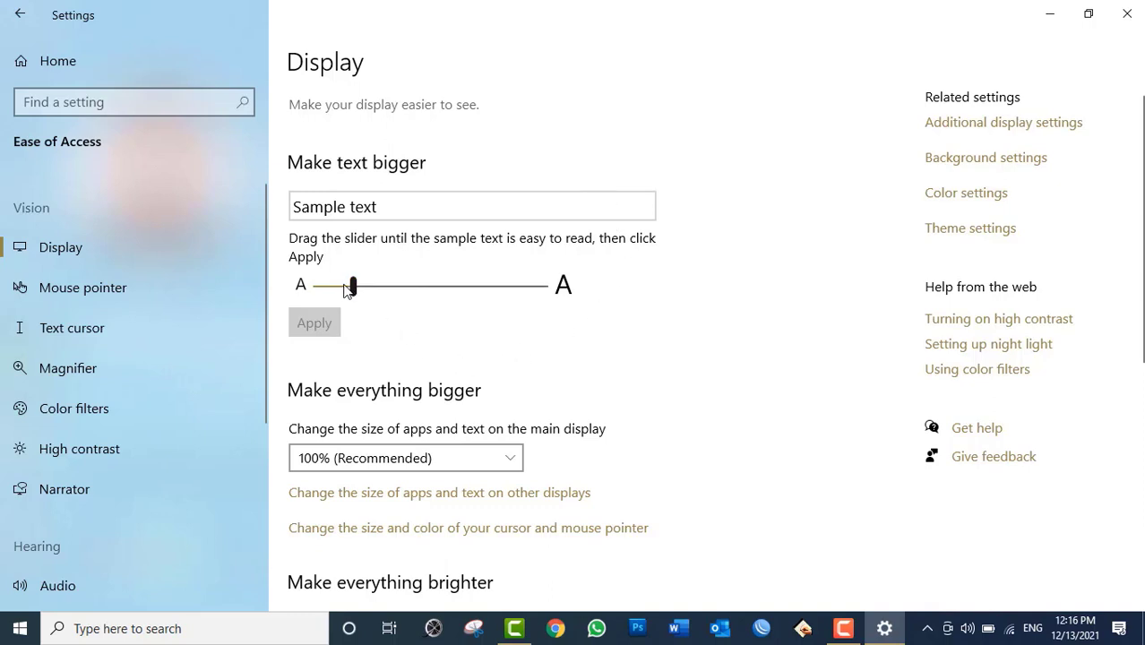
Set the text size under Make text bigger back to the smallest and apply it
{"action": "left_click_drag", "start_coordinate": [351, 286], "coordinate": [298, 287]}
{"action": "left_click", "coordinate": [314, 323]}
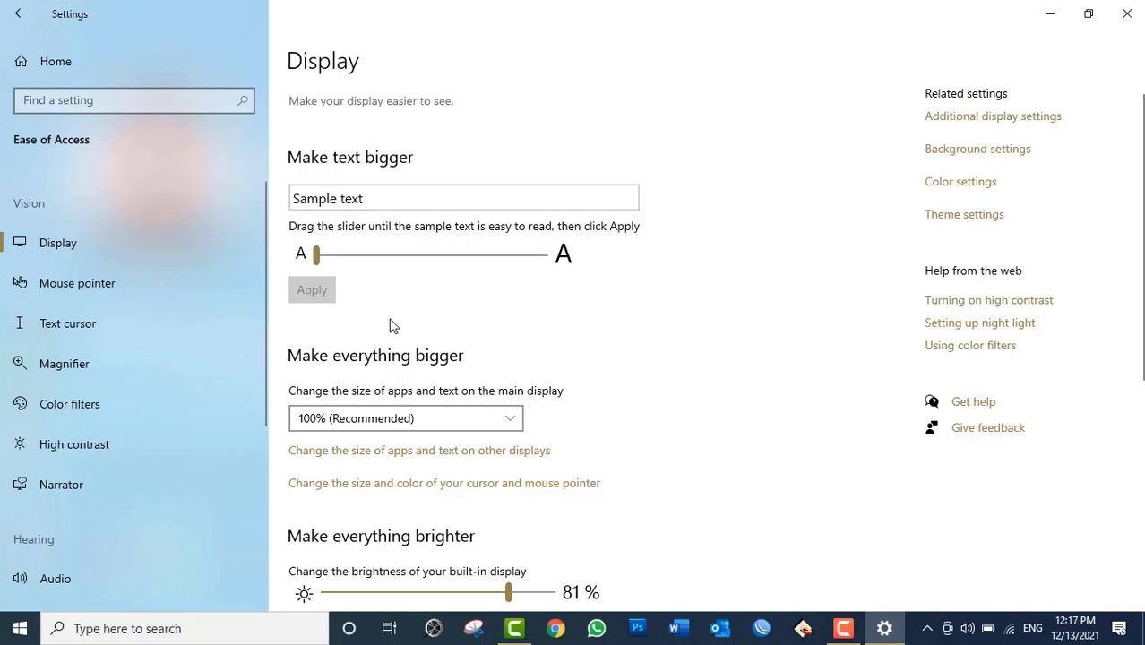
{"action": "scroll", "coordinate": [430, 333], "scroll_direction": "down", "scroll_amount": 1}
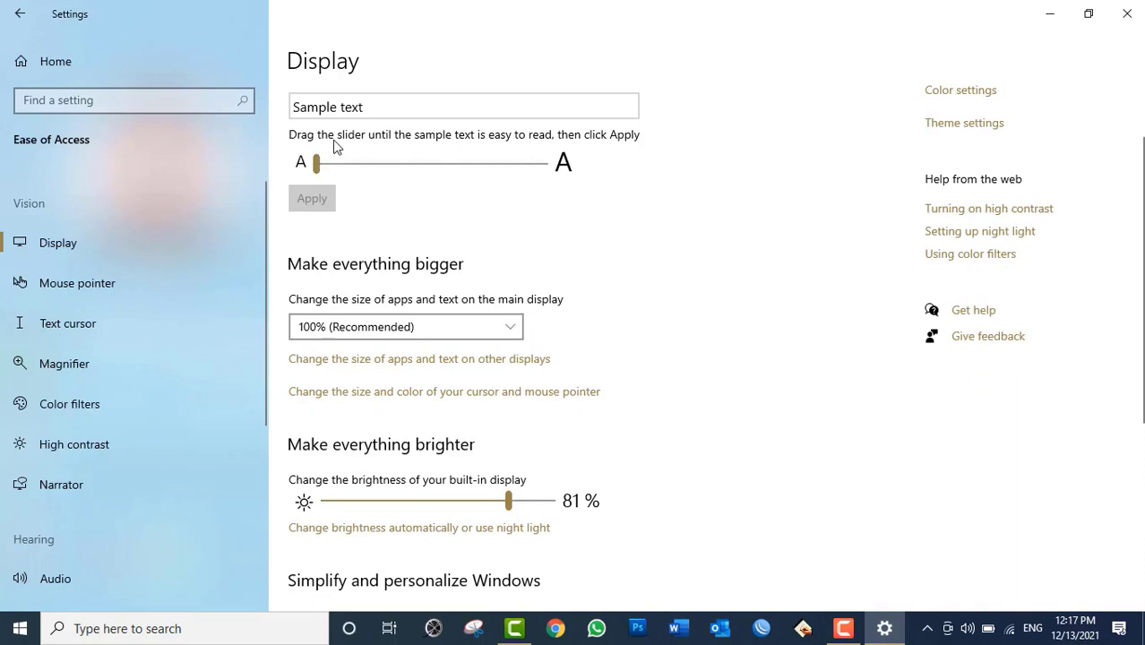
Decline the Internet Download Manager restart request on the desktop and return to the Ease of Access display settings
{"action": "left_click", "coordinate": [889, 630]}
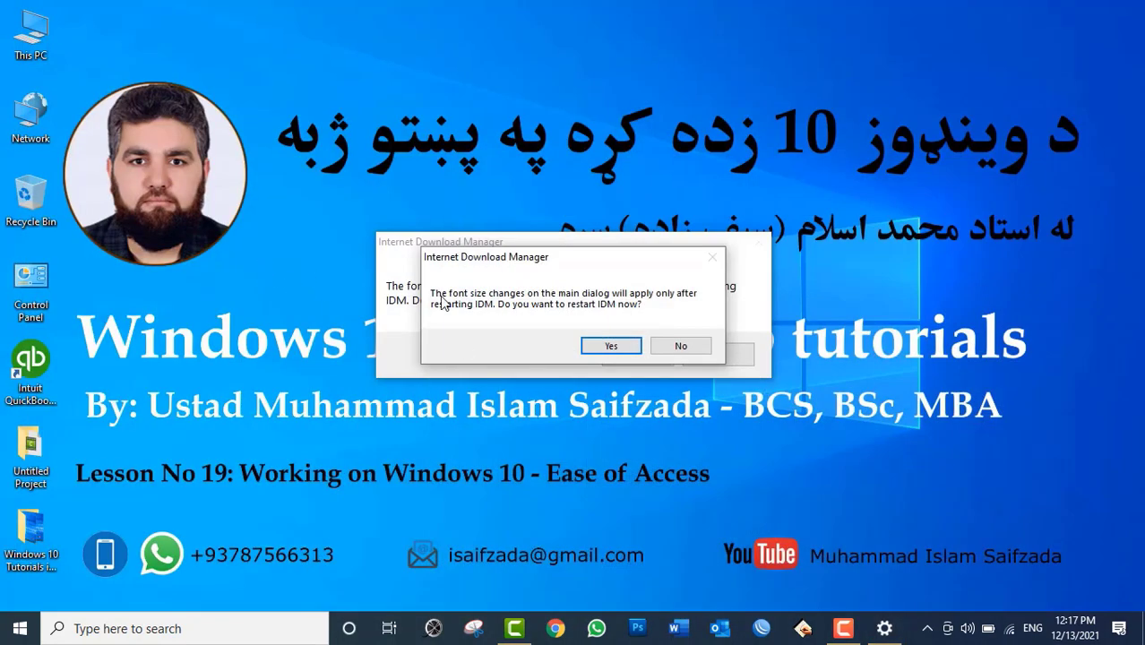
{"action": "left_click", "coordinate": [703, 356]}
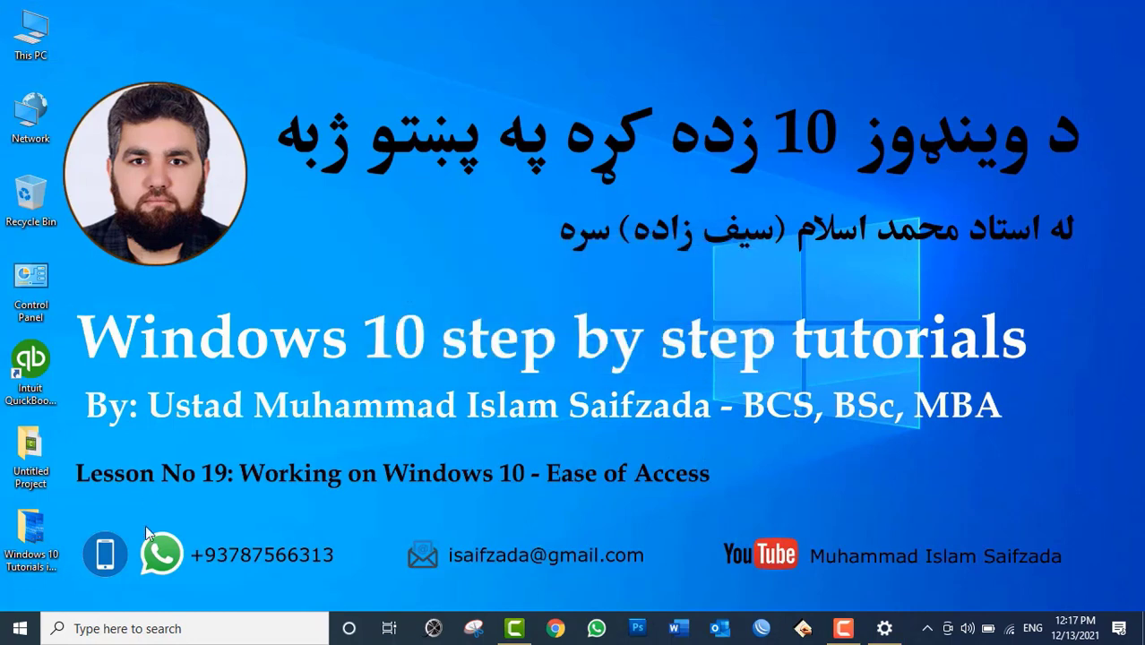
{"action": "left_click", "coordinate": [884, 628]}
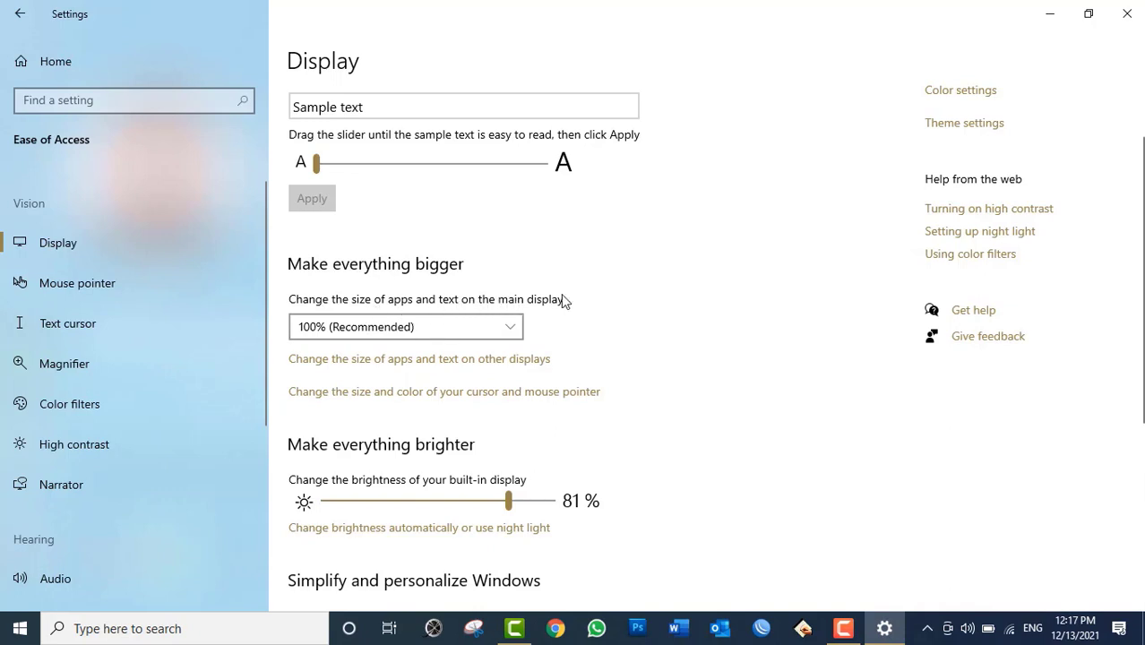
Set the size of apps and text on the main display to 125% and look over the Display page
{"action": "left_click", "coordinate": [465, 327]}
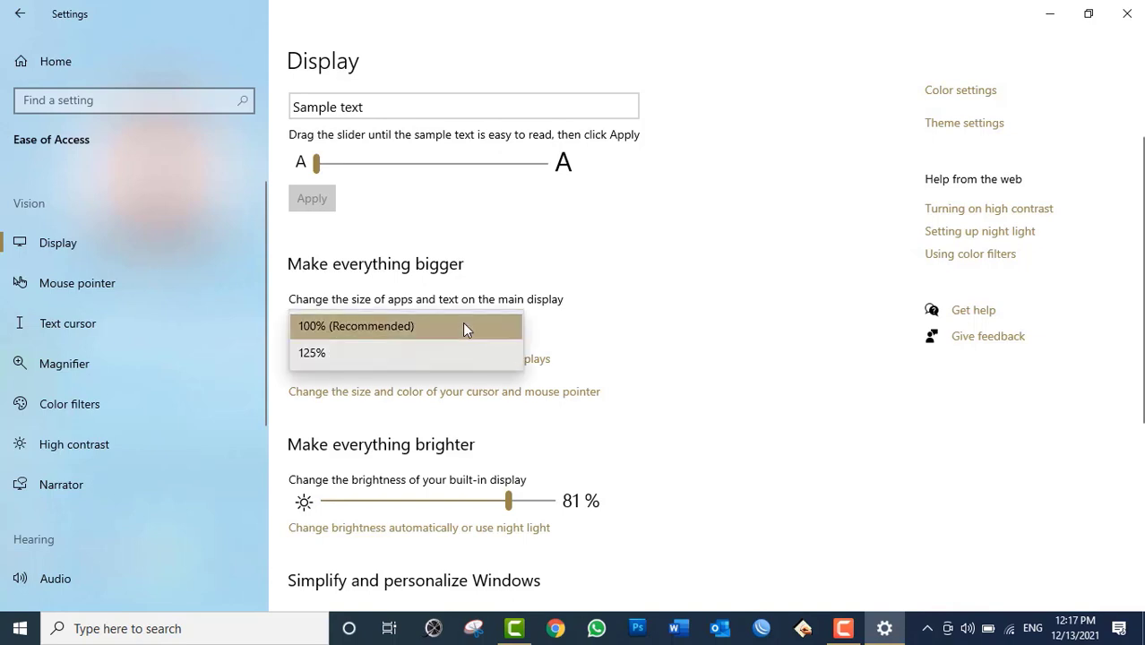
{"action": "left_click", "coordinate": [424, 362]}
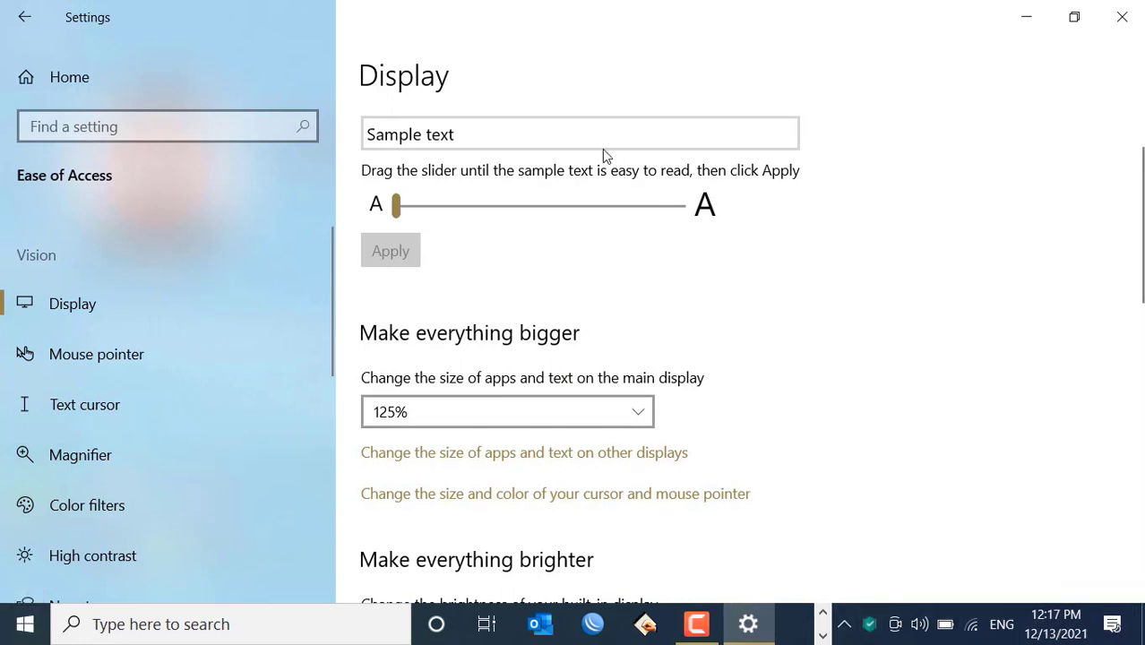
{"action": "scroll", "coordinate": [527, 452], "scroll_direction": "down", "scroll_amount": 3}
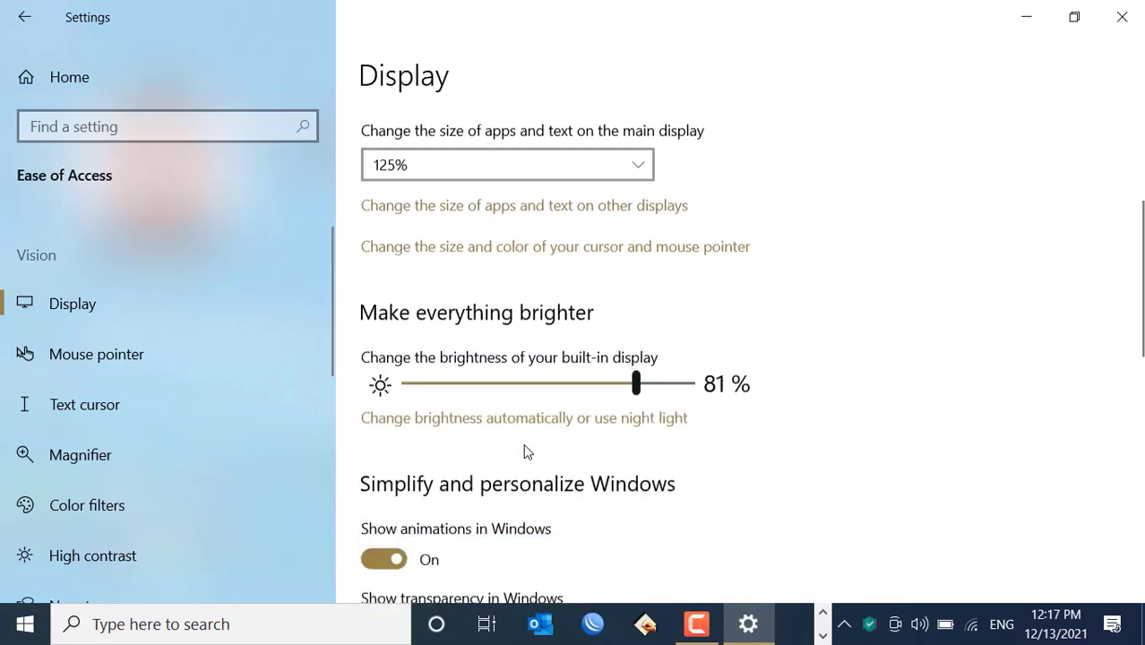
{"action": "scroll", "coordinate": [527, 452], "scroll_direction": "down", "scroll_amount": 10}
{"action": "scroll", "coordinate": [534, 445], "scroll_direction": "up", "scroll_amount": 8}
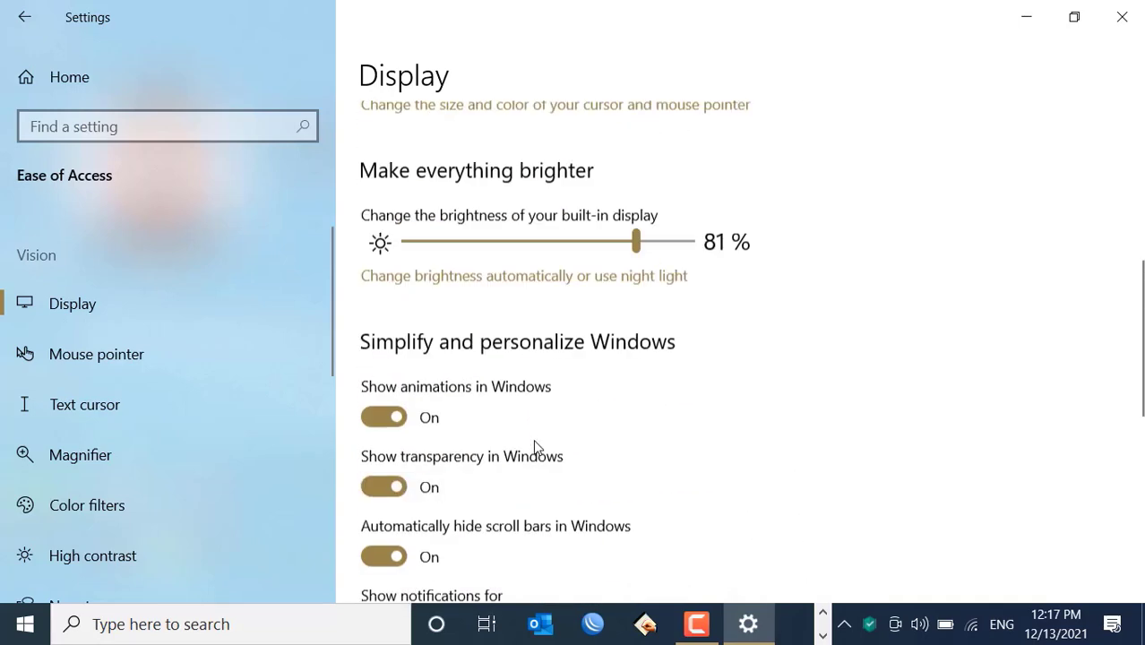
{"action": "scroll", "coordinate": [535, 445], "scroll_direction": "up", "scroll_amount": 6}
{"action": "scroll", "coordinate": [468, 454], "scroll_direction": "down", "scroll_amount": 2}
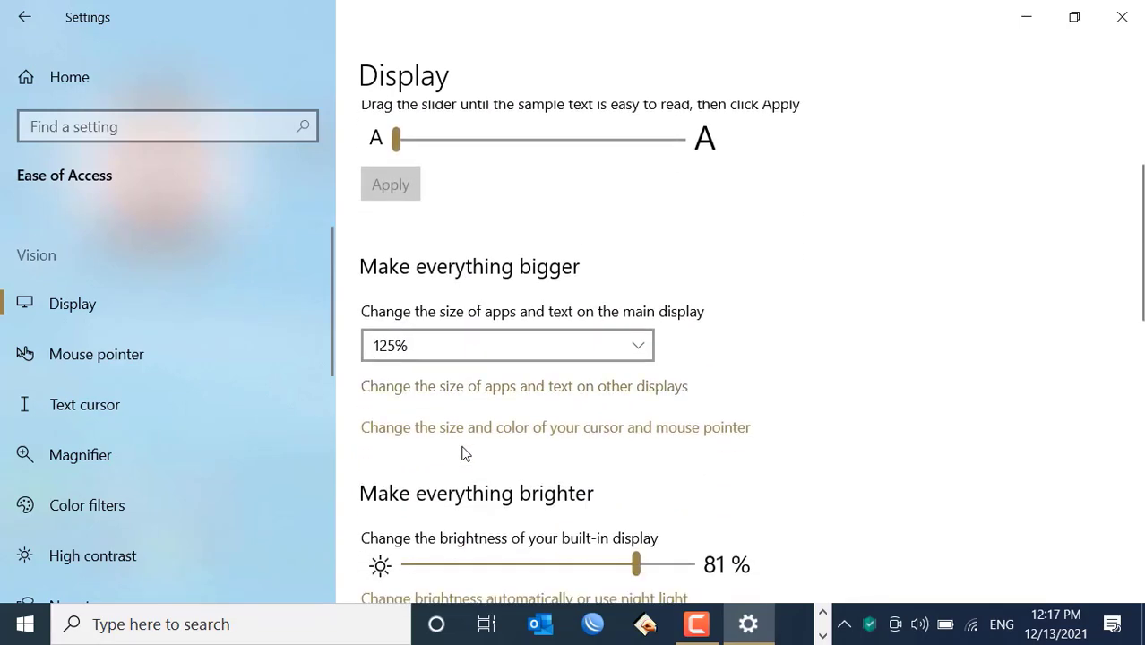
Set the size of apps and text on the main display back to 100% (Recommended)
{"action": "left_click", "coordinate": [446, 341]}
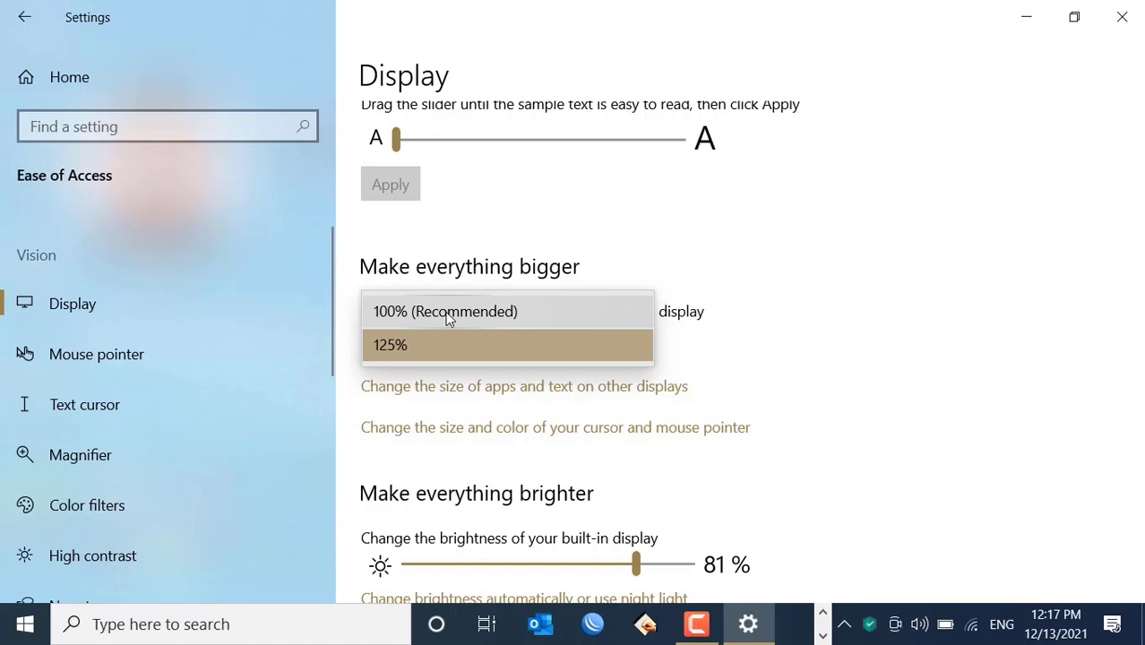
{"action": "left_click", "coordinate": [447, 314]}
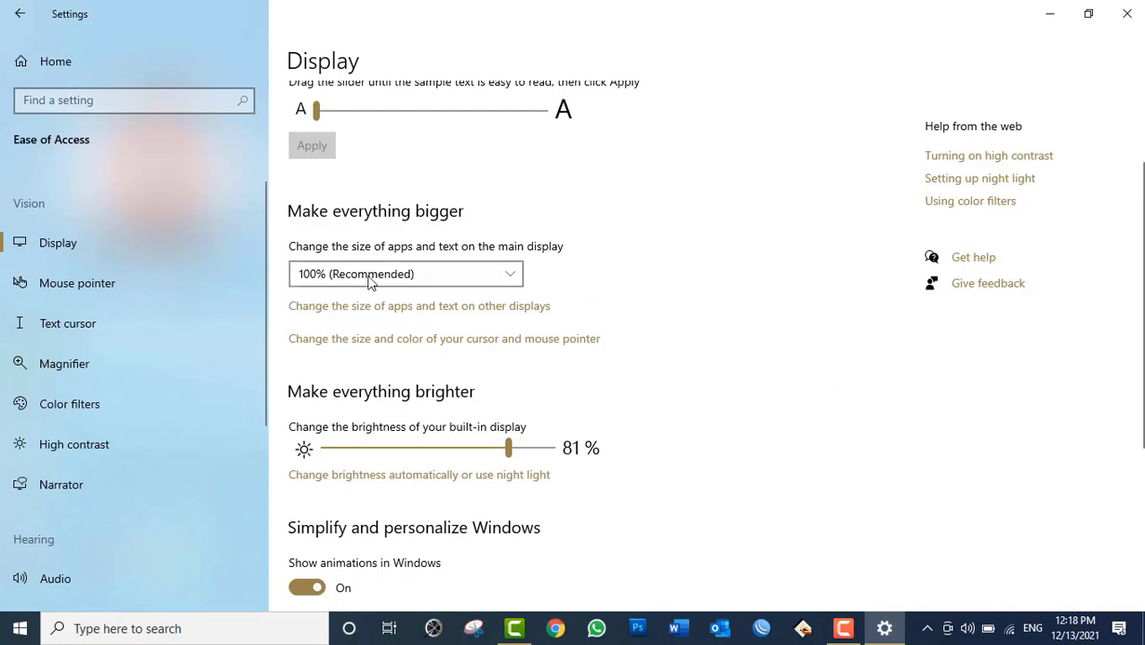
{"action": "scroll", "coordinate": [401, 434], "scroll_direction": "up", "scroll_amount": 3}
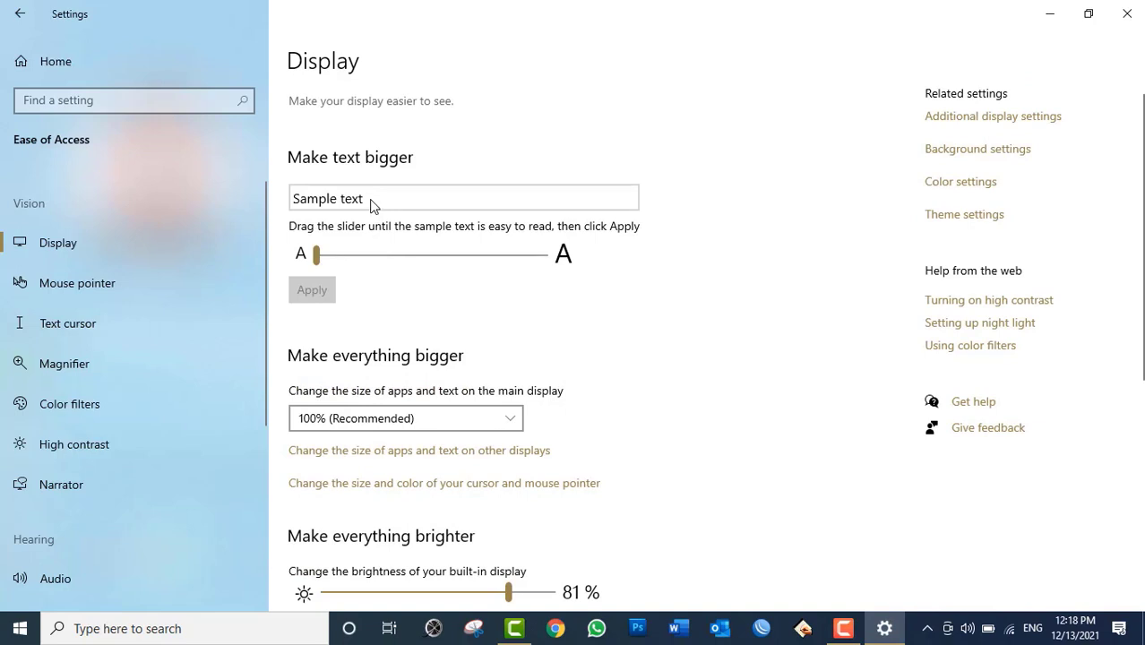
{"action": "scroll", "coordinate": [615, 360], "scroll_direction": "down", "scroll_amount": 3}
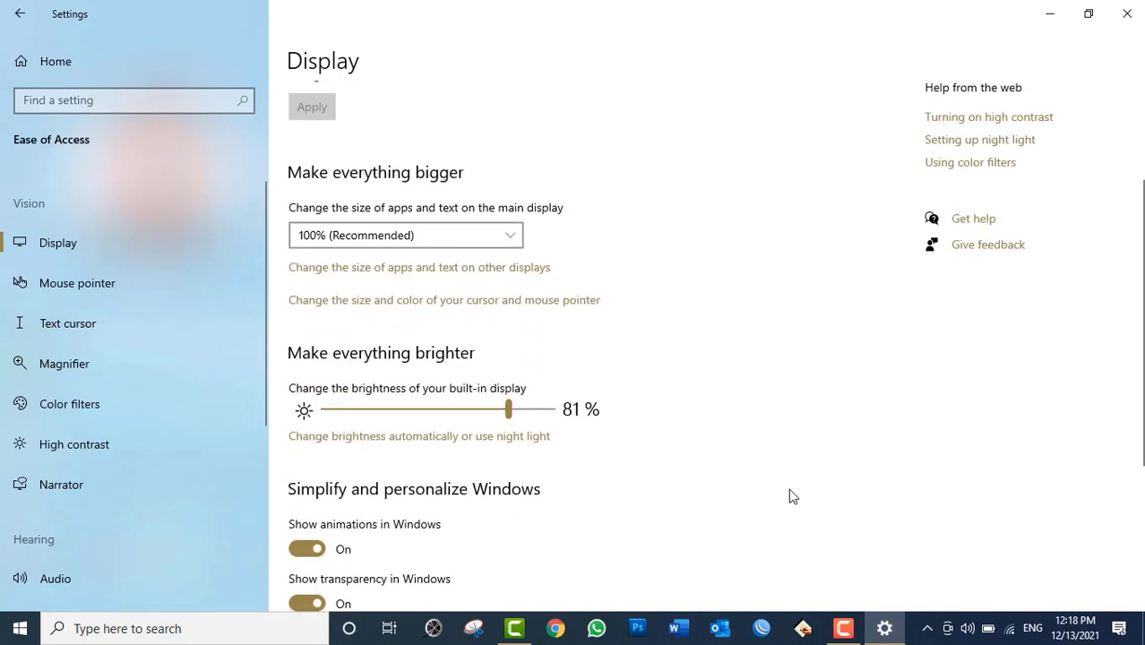
{"action": "scroll", "coordinate": [797, 375], "scroll_direction": "up", "scroll_amount": 3}
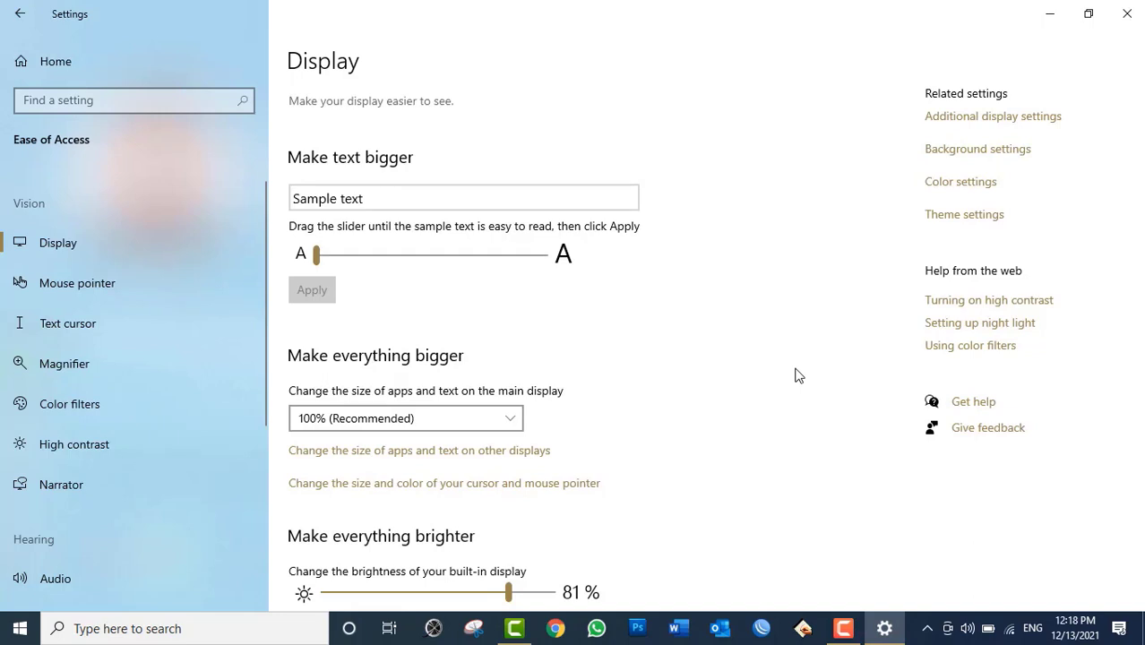
Try the built-in display's brightness at 0% and 23%, and set it to 80%
{"action": "scroll", "coordinate": [669, 404], "scroll_direction": "down", "scroll_amount": 3}
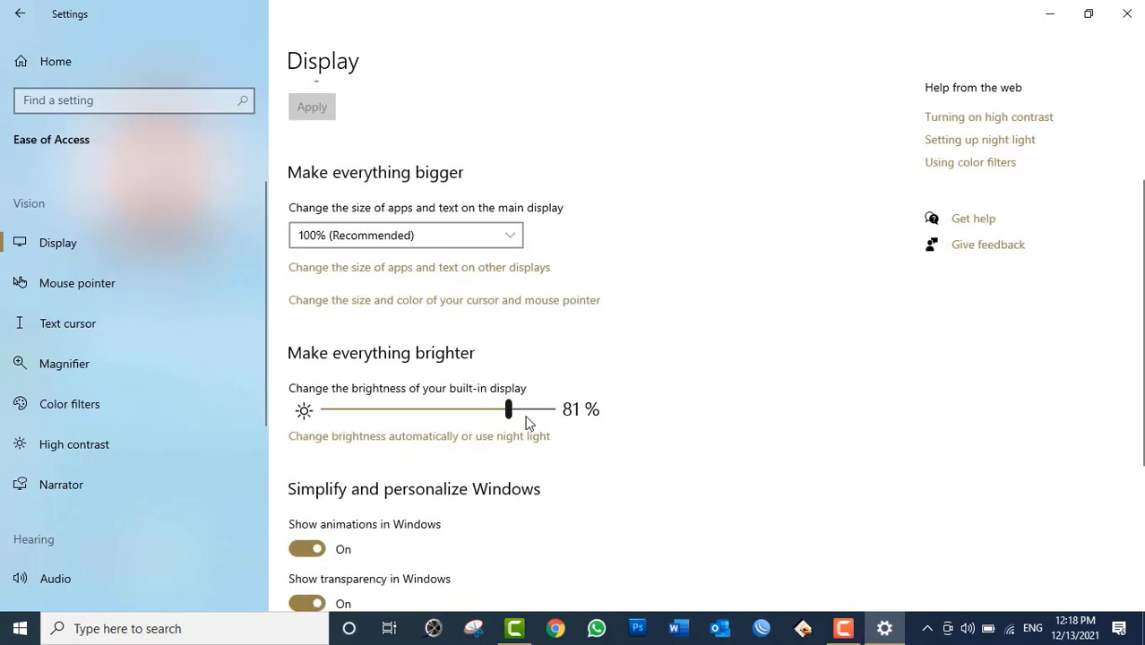
{"action": "left_click_drag", "start_coordinate": [512, 409], "coordinate": [288, 409]}
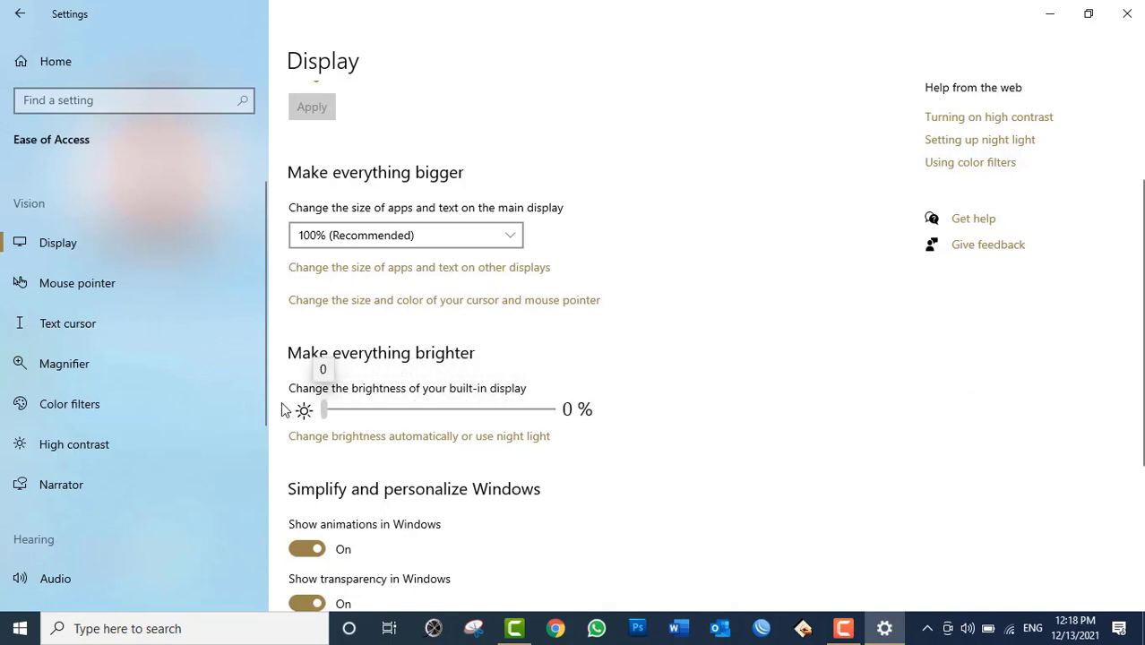
{"action": "left_click_drag", "start_coordinate": [282, 409], "coordinate": [281, 410]}
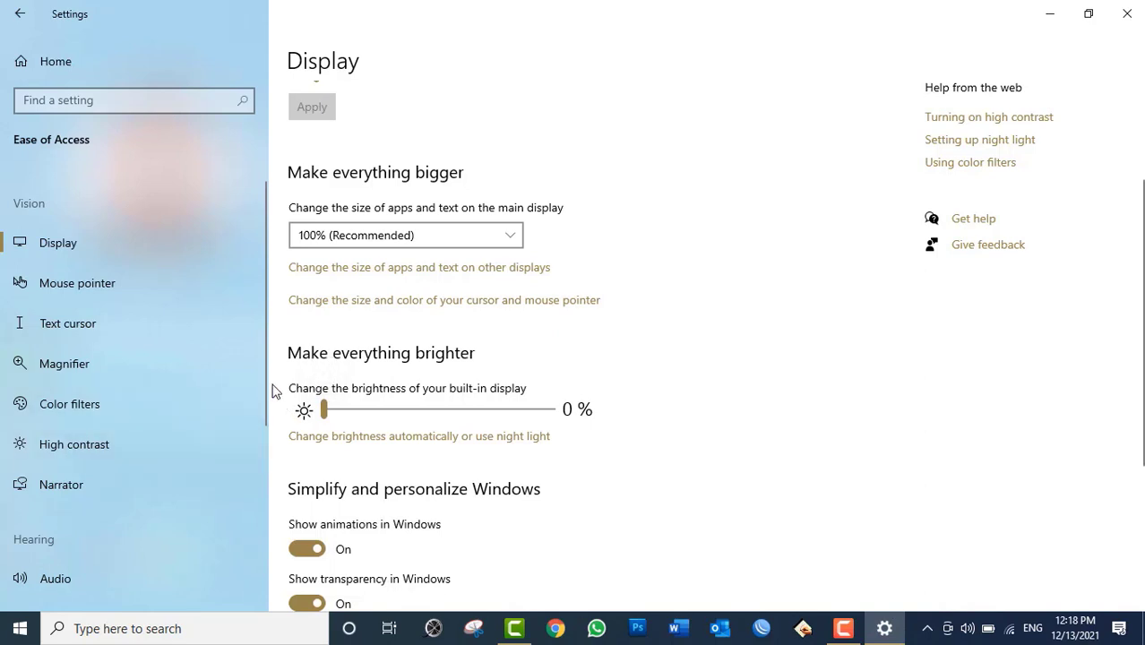
{"action": "left_click_drag", "start_coordinate": [323, 409], "coordinate": [380, 491]}
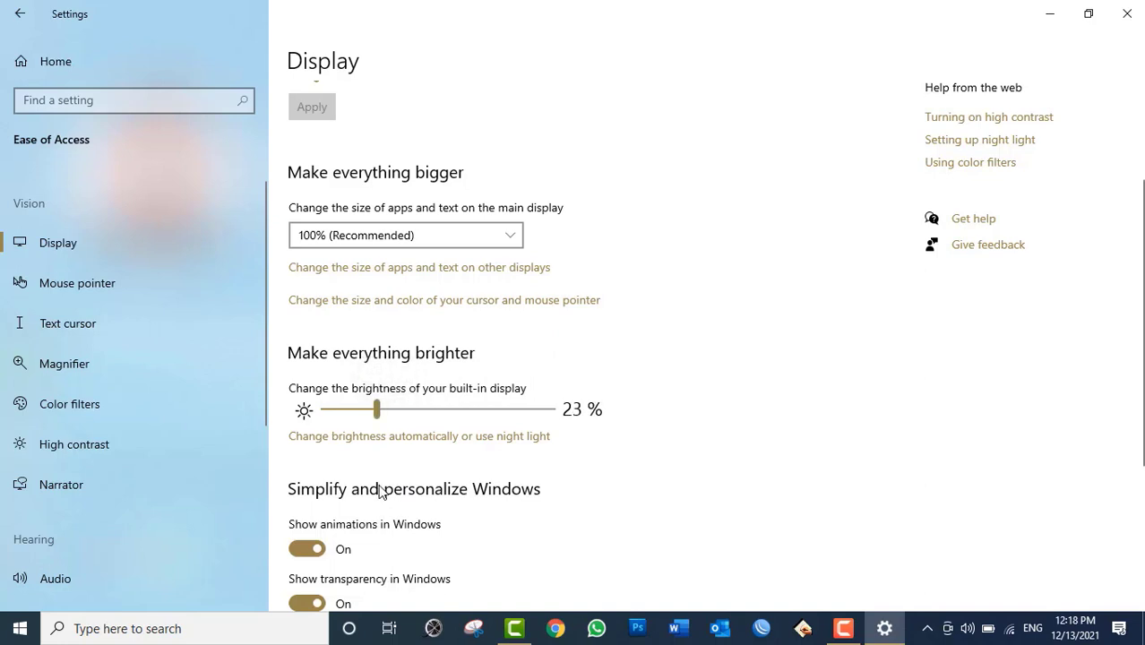
{"action": "left_click_drag", "start_coordinate": [525, 410], "coordinate": [507, 414]}
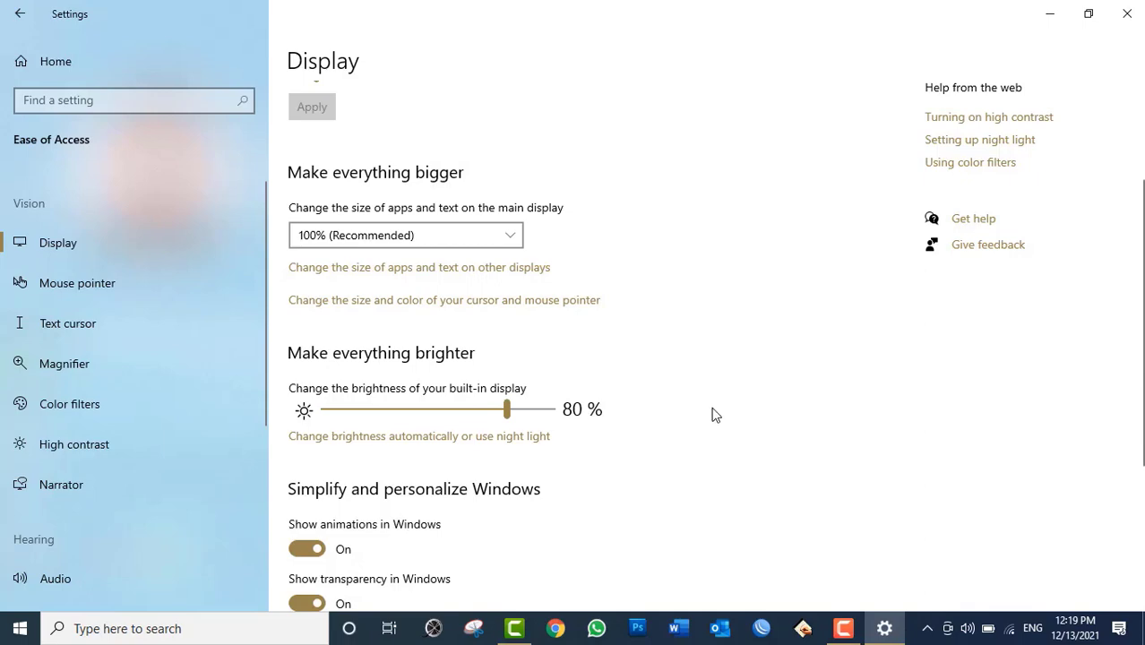
View the settings for the size of apps and text on other displays, and return to the Ease of Access display settings
{"action": "scroll", "coordinate": [713, 414], "scroll_direction": "down", "scroll_amount": 1}
{"action": "scroll", "coordinate": [714, 414], "scroll_direction": "up", "scroll_amount": 3}
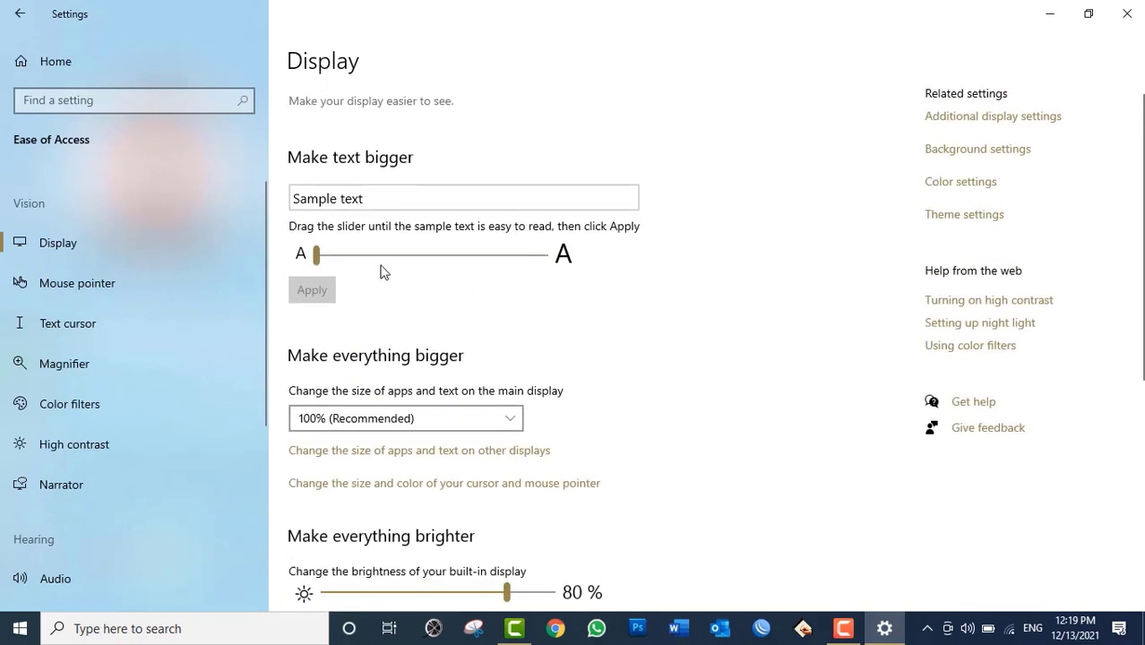
{"action": "scroll", "coordinate": [770, 197], "scroll_direction": "down", "scroll_amount": 2}
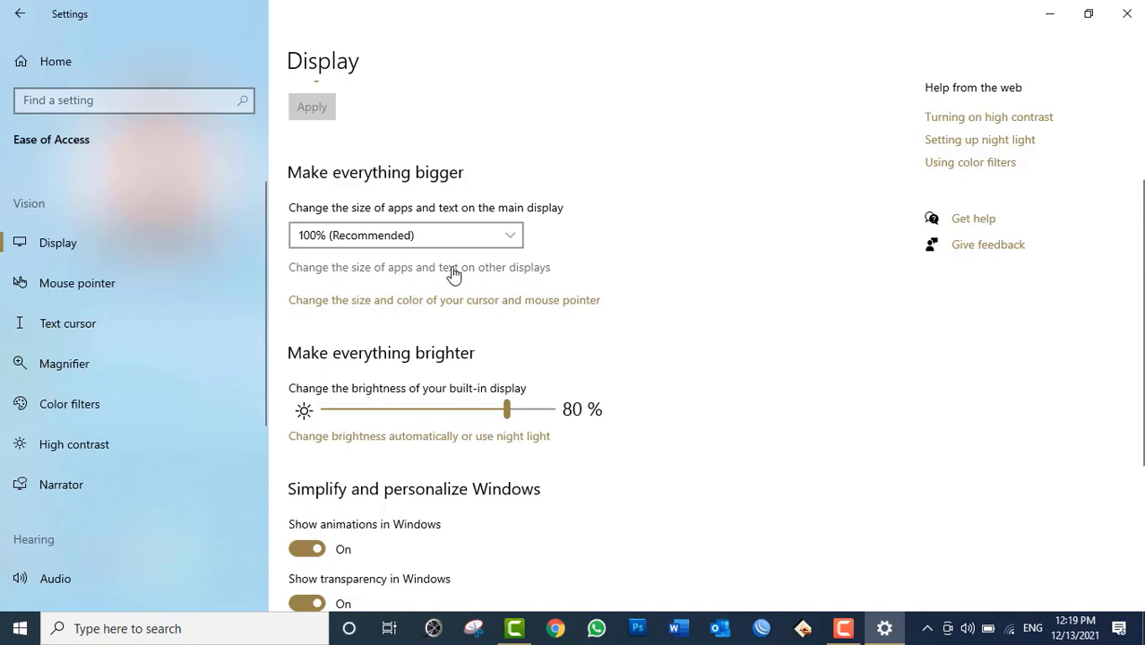
{"action": "left_click", "coordinate": [527, 268]}
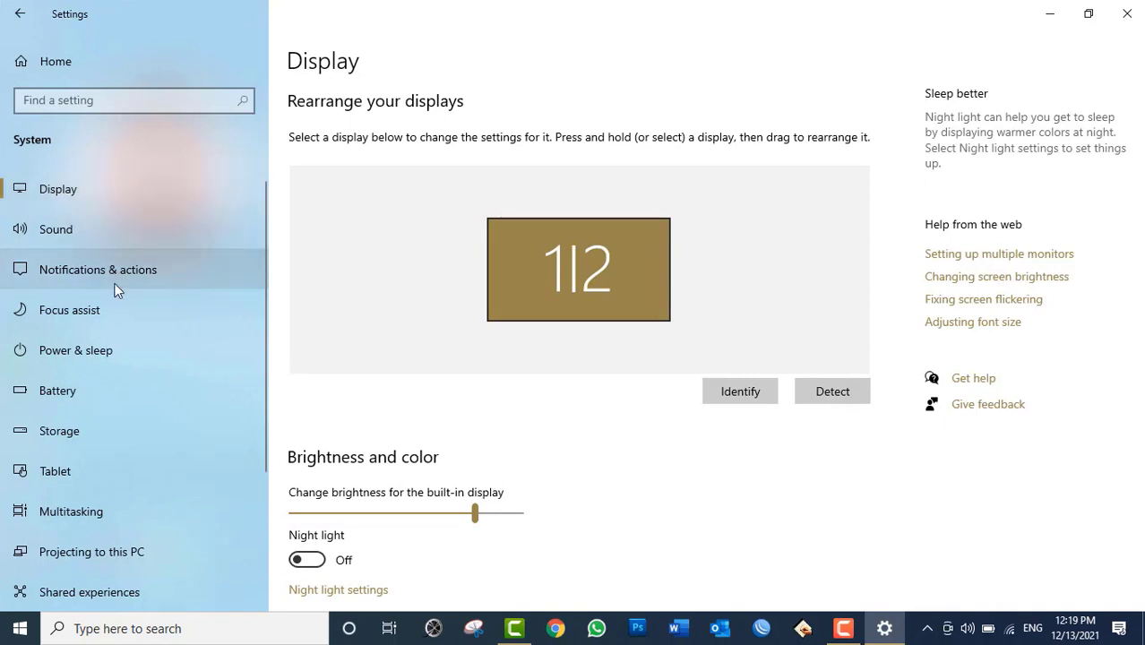
{"action": "left_click", "coordinate": [19, 13]}
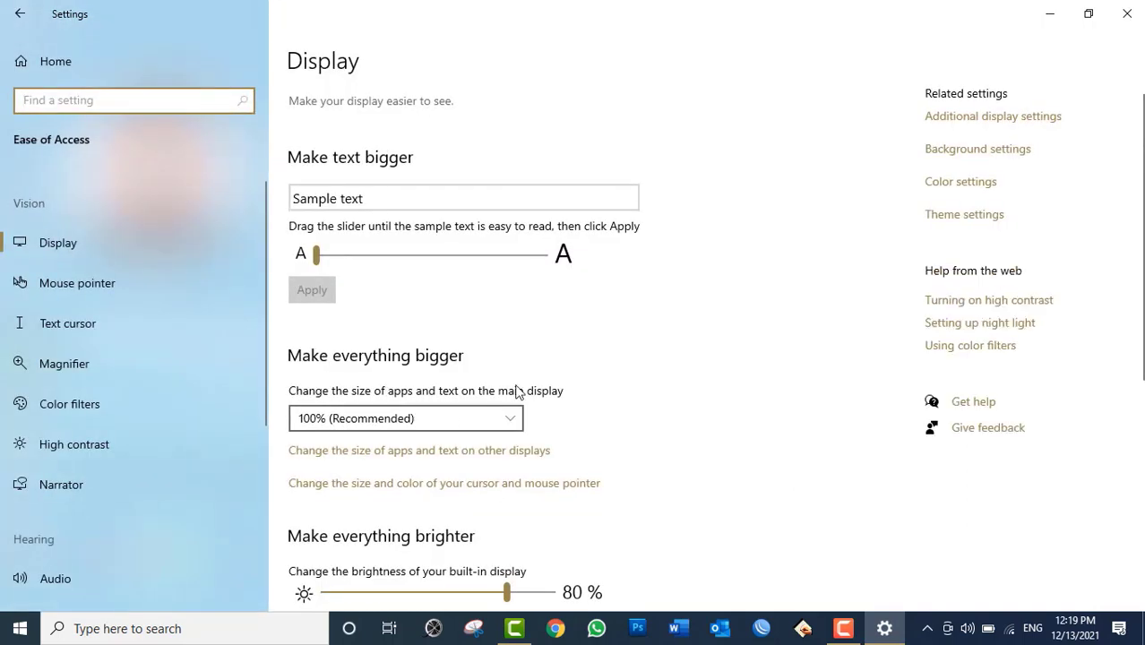
Examine the Simplify and personalize Windows options on the Ease of Access Display page
{"action": "scroll", "coordinate": [516, 389], "scroll_direction": "down", "scroll_amount": 2}
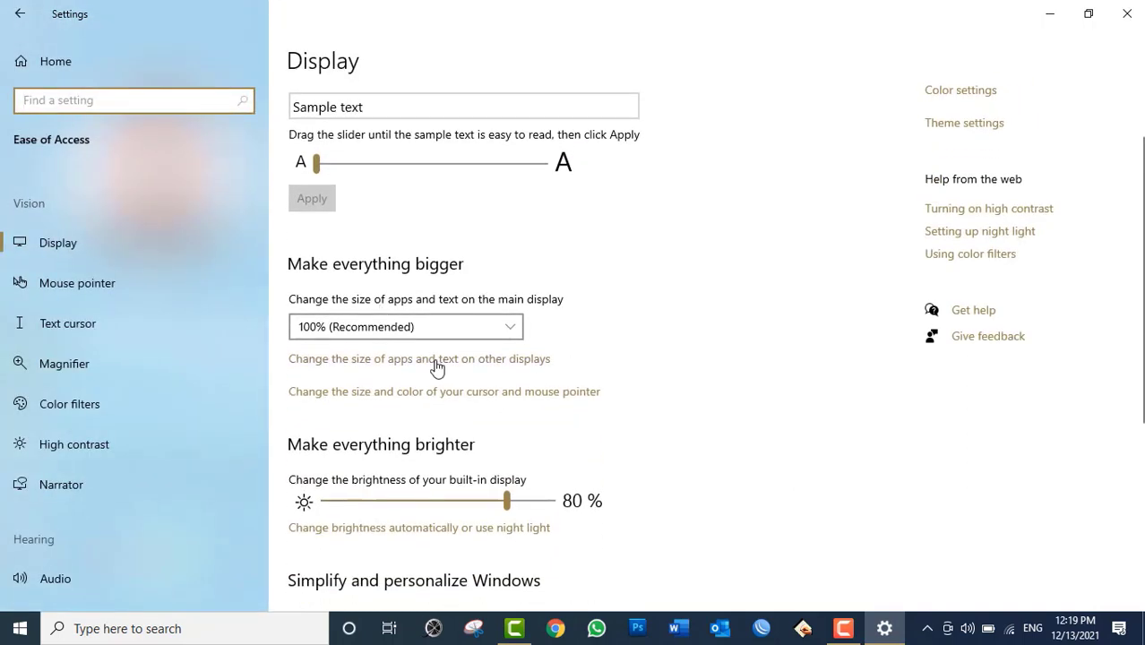
{"action": "scroll", "coordinate": [643, 391], "scroll_direction": "down", "scroll_amount": 4}
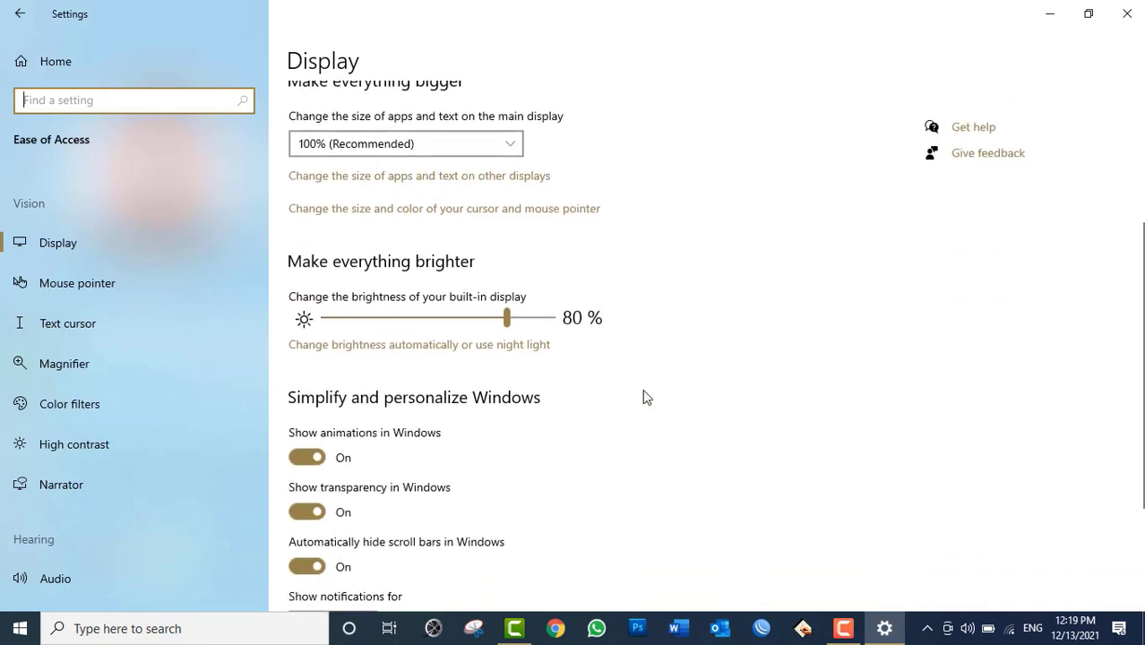
{"action": "scroll", "coordinate": [643, 390], "scroll_direction": "down", "scroll_amount": 2}
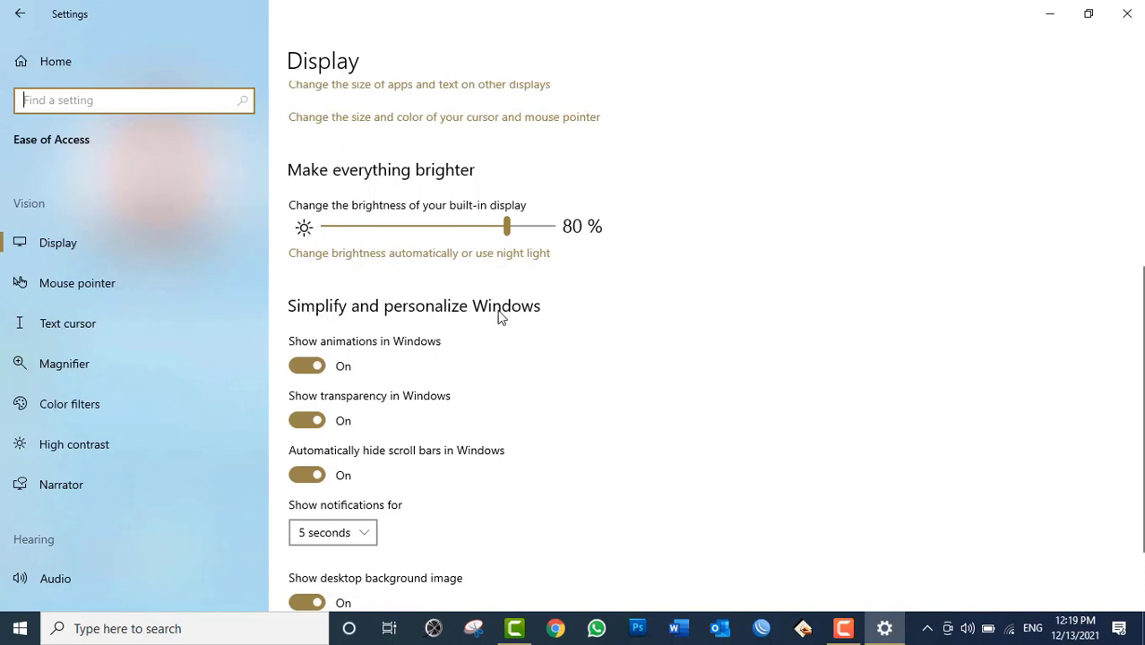
View the desktop and the Start menu's opening animation, and return to the Ease of Access Display settings
{"action": "left_click", "coordinate": [884, 628]}
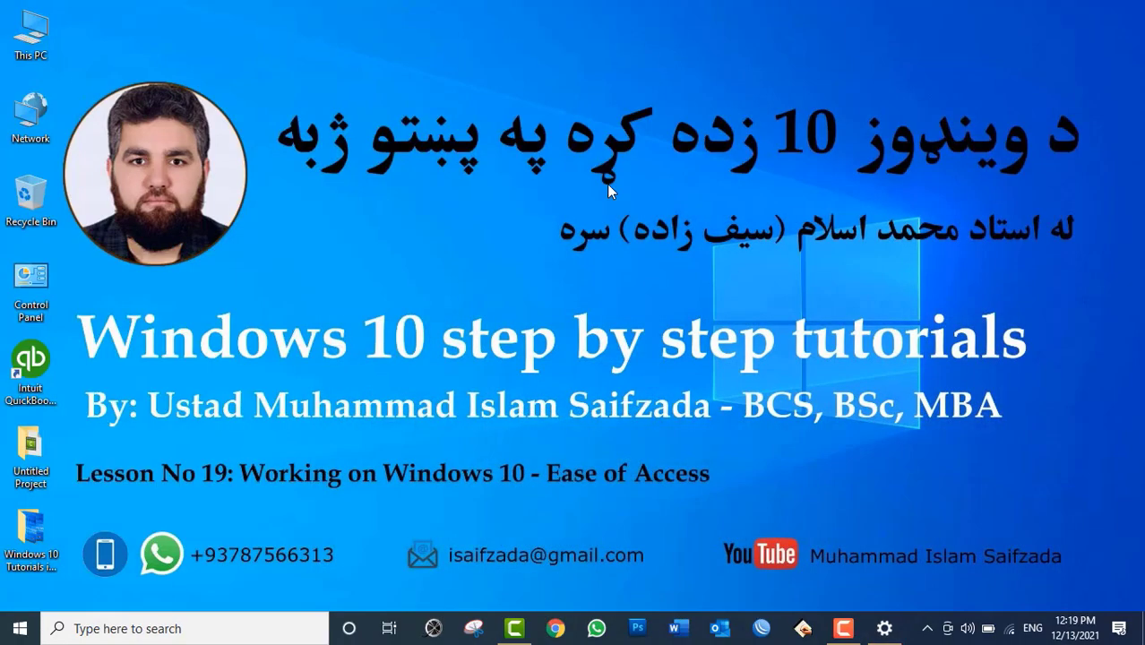
{"action": "left_click", "coordinate": [19, 628]}
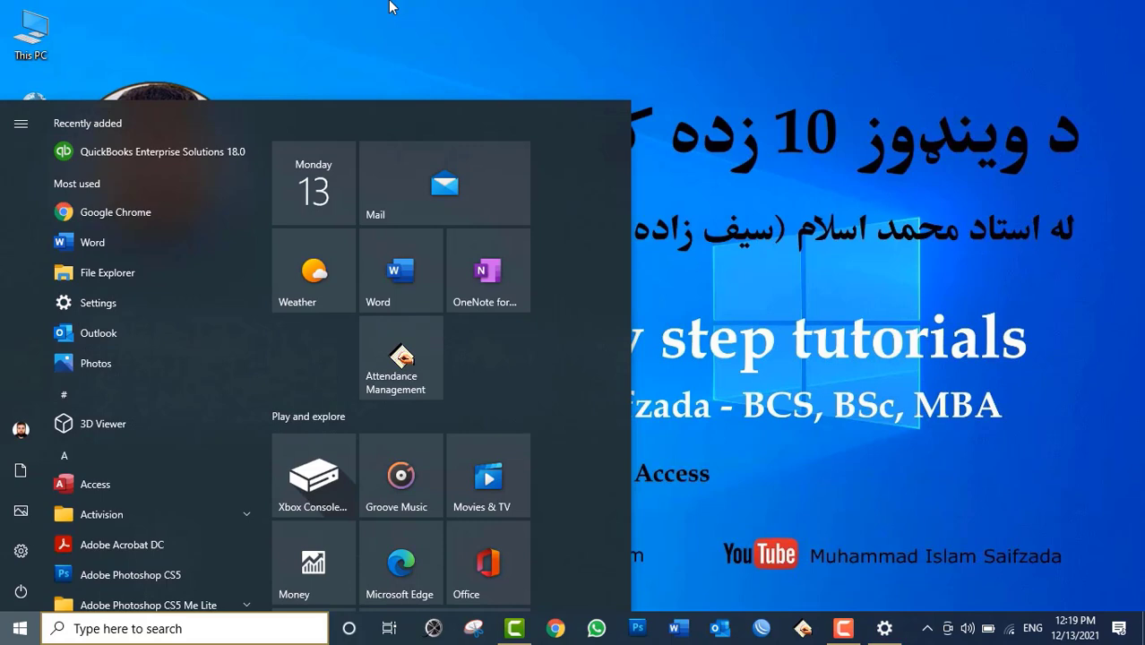
{"action": "left_click", "coordinate": [414, 8]}
{"action": "left_click", "coordinate": [885, 628]}
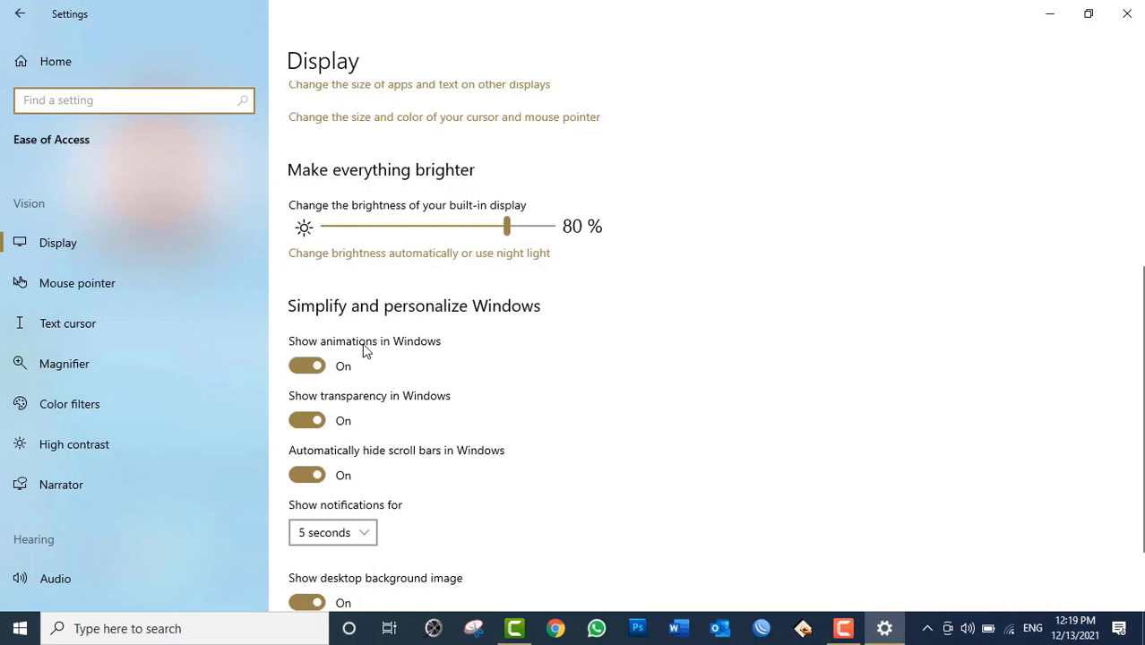
Try turning off Show animations in Windows and Show transparency in Windows, switching each one back on
{"action": "left_click", "coordinate": [307, 367]}
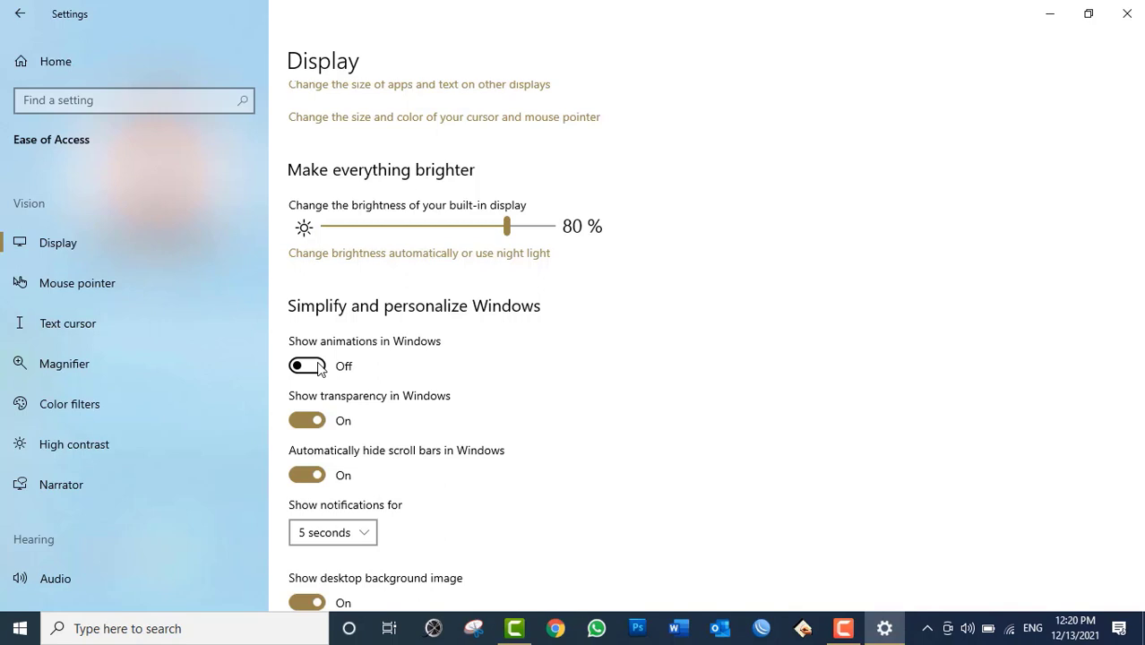
{"action": "left_click", "coordinate": [318, 367]}
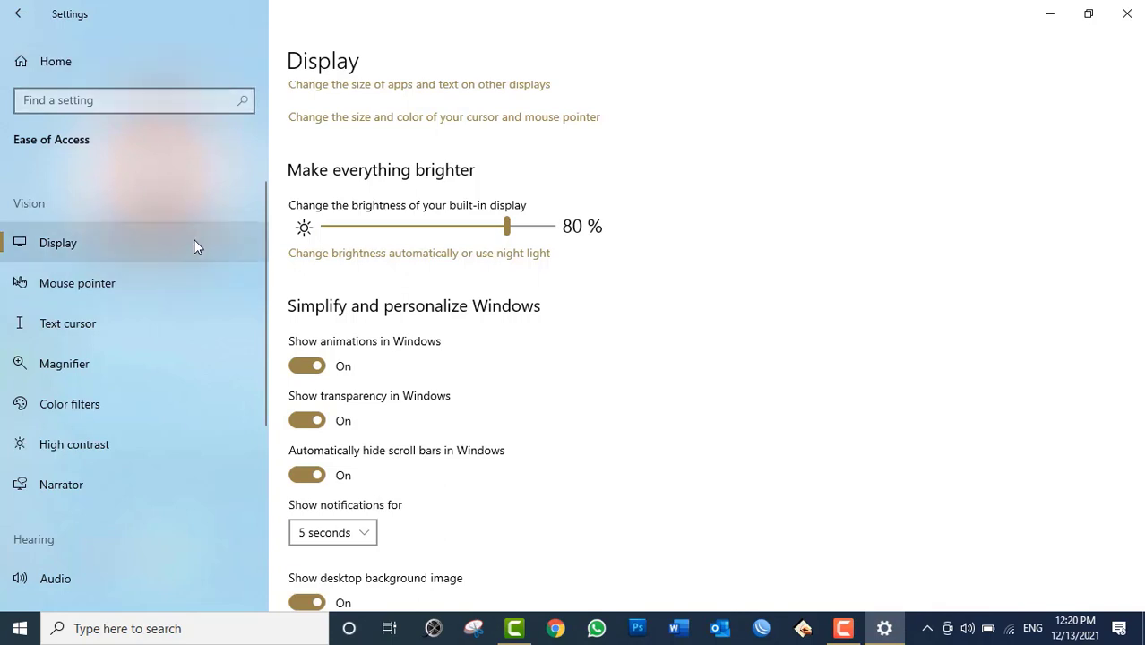
{"action": "left_click", "coordinate": [306, 421]}
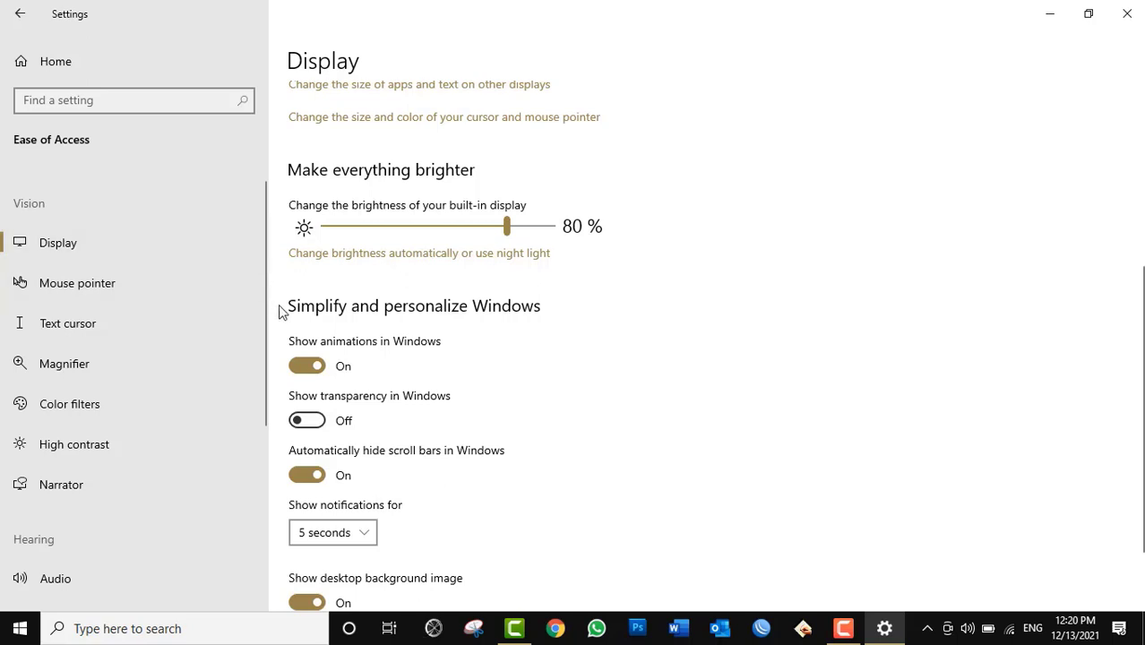
{"action": "left_click", "coordinate": [305, 420]}
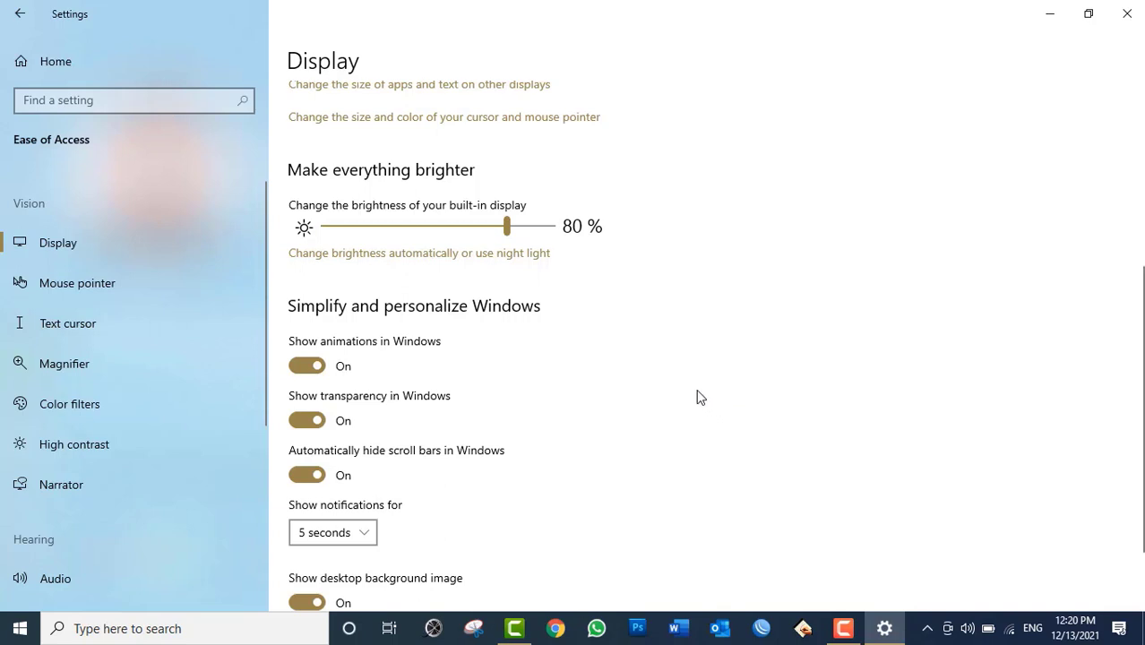
Turn off Automatically hide scroll bars in Windows, and test the scroll bars of the Display page and the category list
{"action": "left_click", "coordinate": [315, 476]}
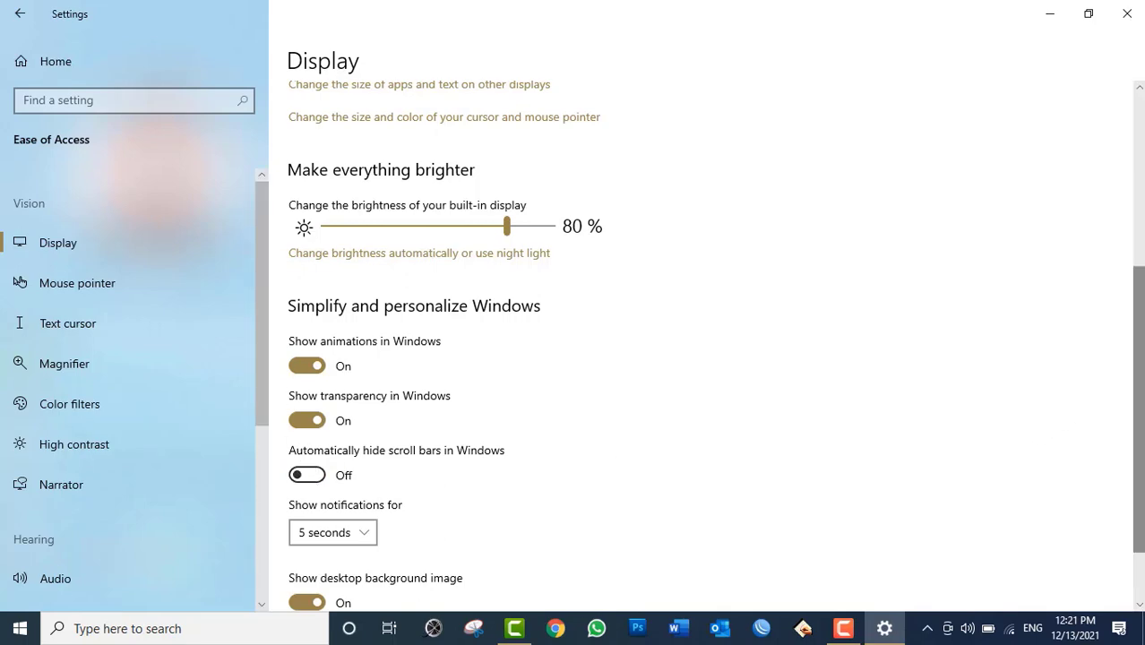
{"action": "scroll", "coordinate": [1143, 380], "scroll_direction": "down", "scroll_amount": 1}
{"action": "scroll", "coordinate": [1144, 380], "scroll_direction": "up", "scroll_amount": 7}
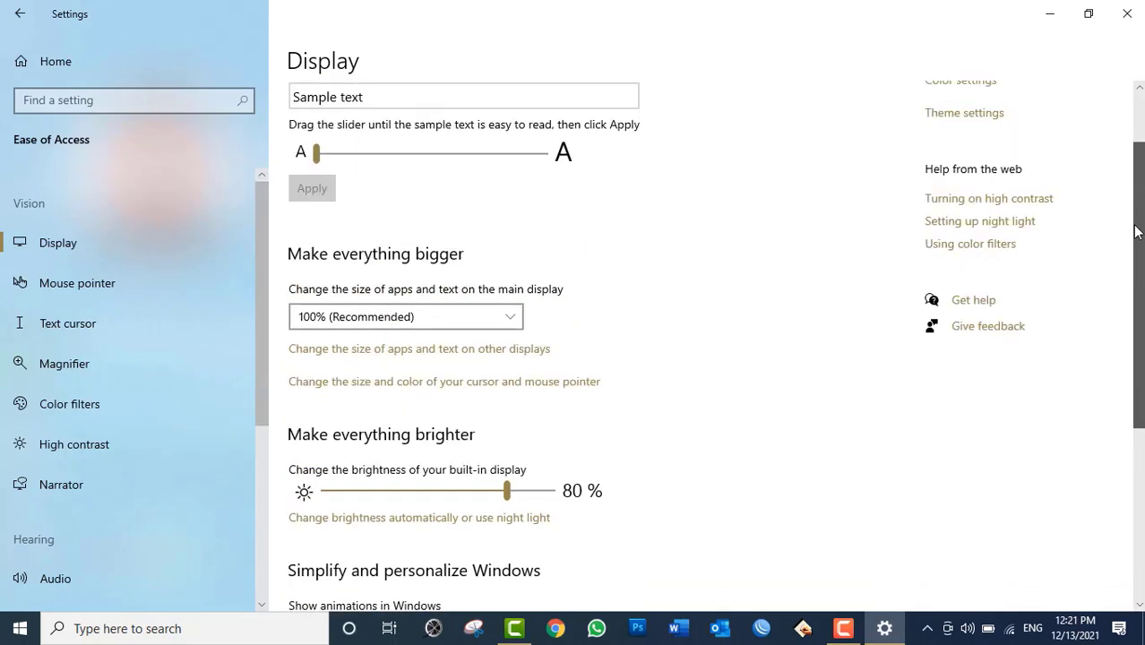
{"action": "scroll", "coordinate": [1144, 381], "scroll_direction": "down", "scroll_amount": 2}
{"action": "scroll", "coordinate": [1098, 269], "scroll_direction": "down", "scroll_amount": 4}
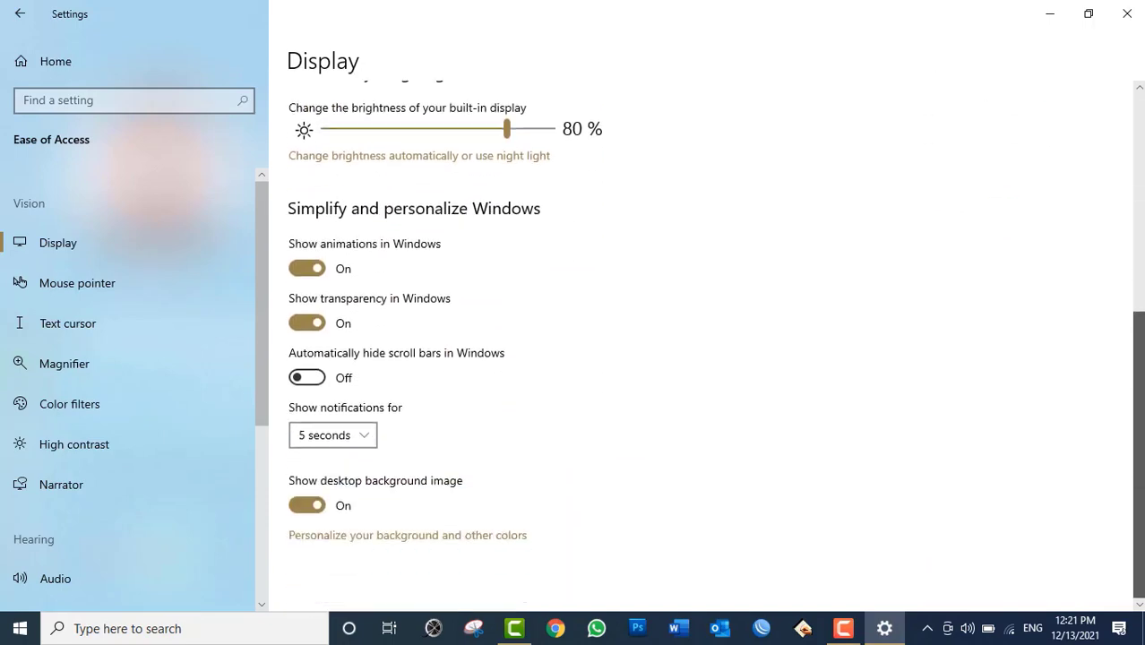
{"action": "scroll", "coordinate": [1100, 273], "scroll_direction": "up", "scroll_amount": 5}
{"action": "scroll", "coordinate": [1102, 296], "scroll_direction": "down", "scroll_amount": 5}
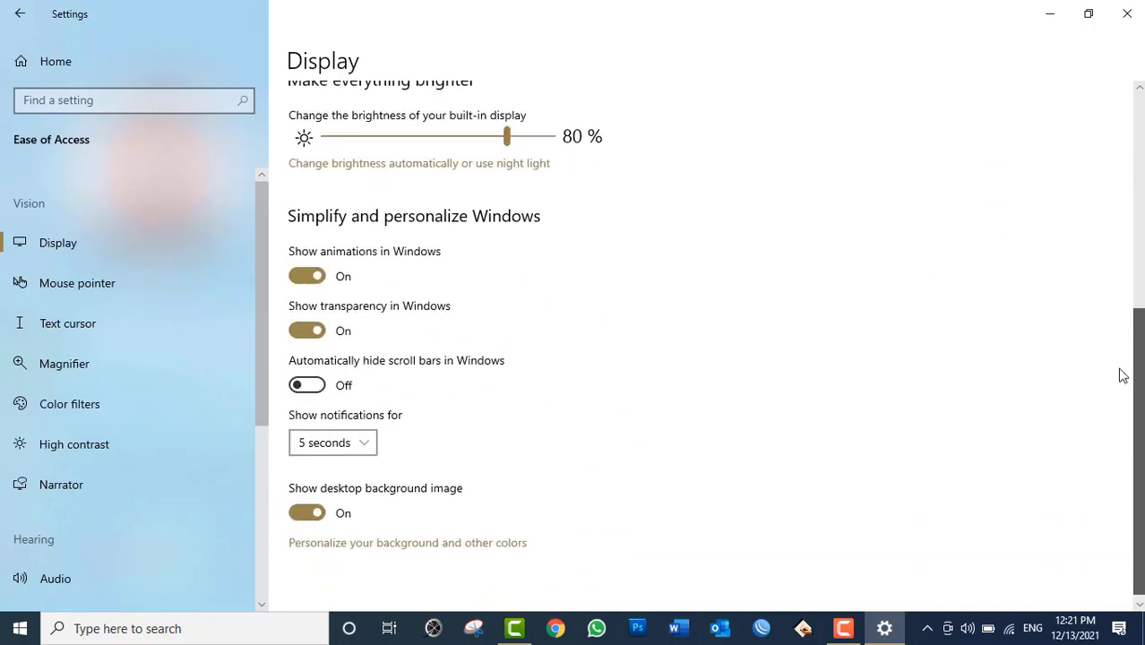
{"action": "scroll", "coordinate": [1111, 295], "scroll_direction": "up", "scroll_amount": 6}
{"action": "scroll", "coordinate": [1090, 212], "scroll_direction": "down", "scroll_amount": 5}
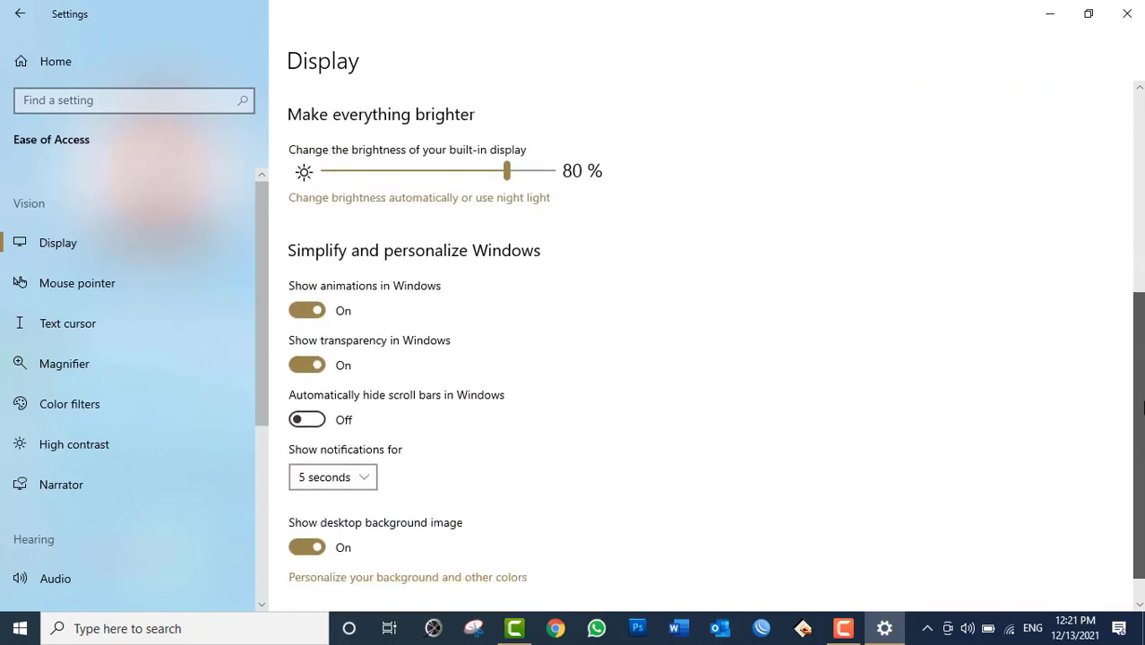
{"action": "scroll", "coordinate": [1138, 358], "scroll_direction": "up", "scroll_amount": 5}
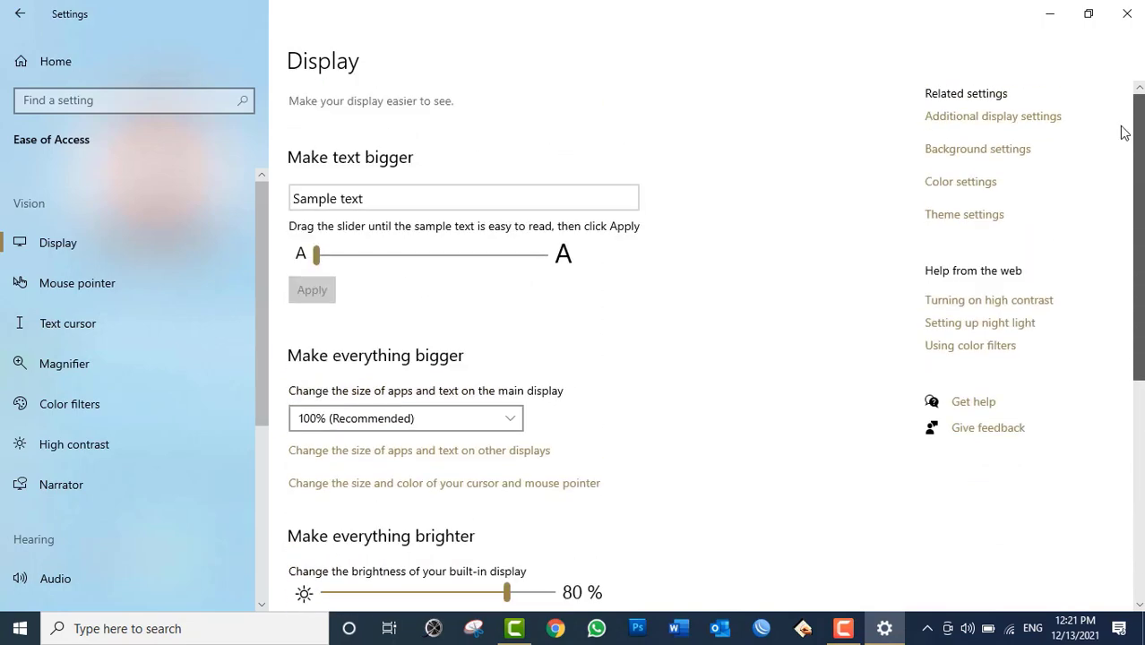
{"action": "scroll", "coordinate": [1129, 202], "scroll_direction": "down", "scroll_amount": 5}
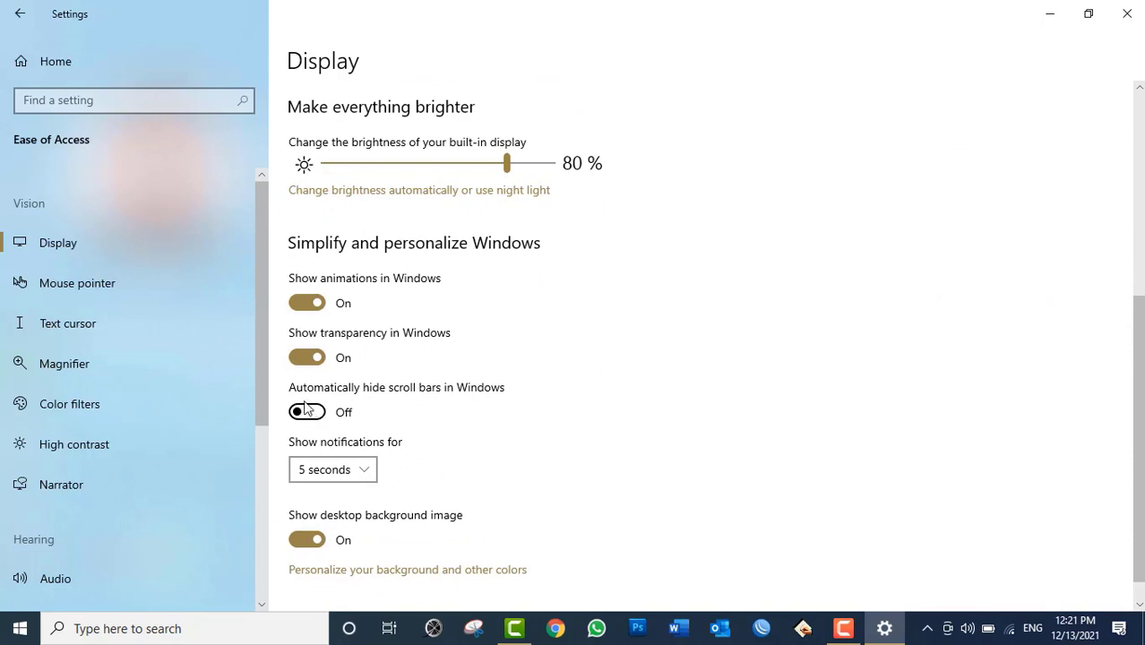
{"action": "scroll", "coordinate": [260, 376], "scroll_direction": "down", "scroll_amount": 2}
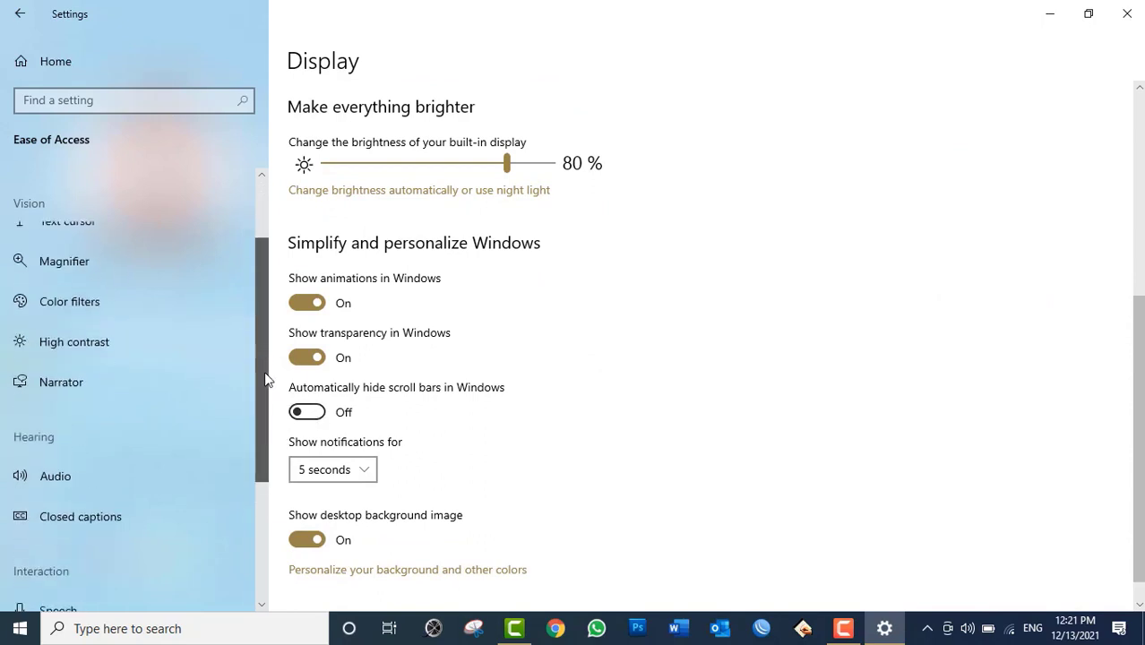
{"action": "scroll", "coordinate": [265, 378], "scroll_direction": "up", "scroll_amount": 2}
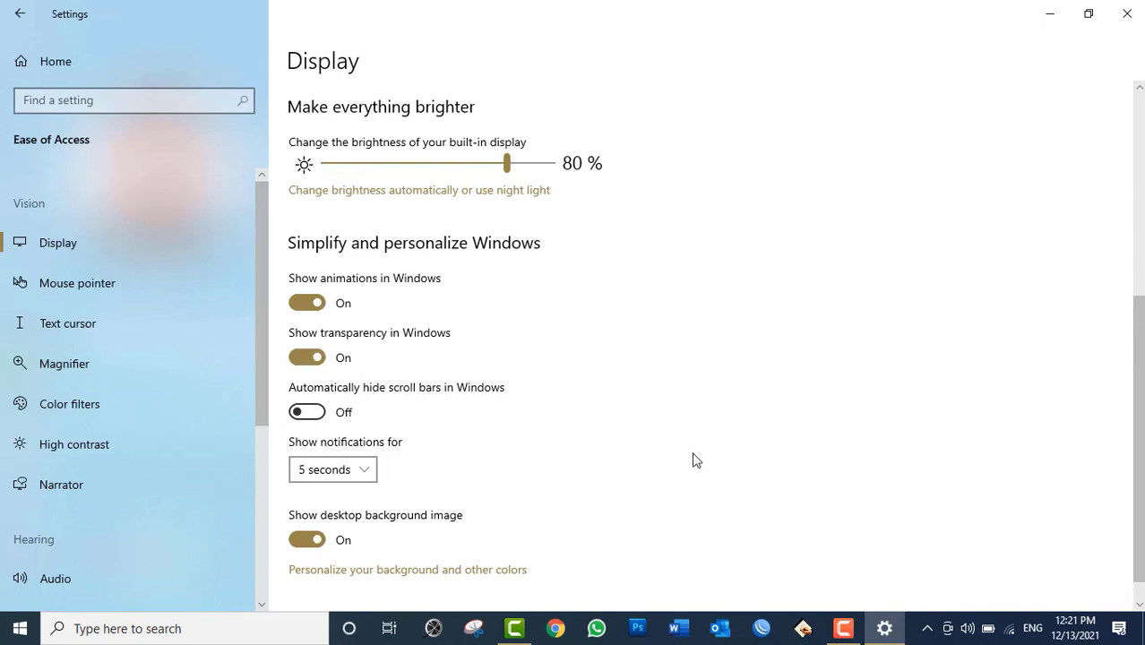
View the durations available for Show notifications without changing the selection
{"action": "scroll", "coordinate": [693, 460], "scroll_direction": "down", "scroll_amount": 1}
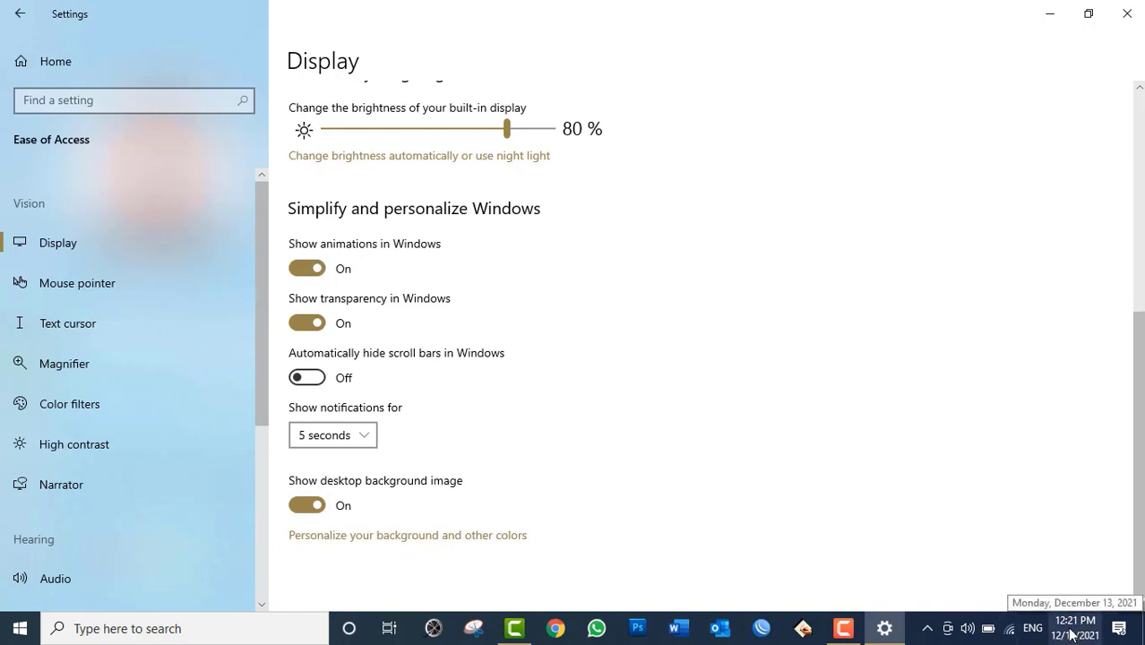
{"action": "left_click", "coordinate": [356, 443]}
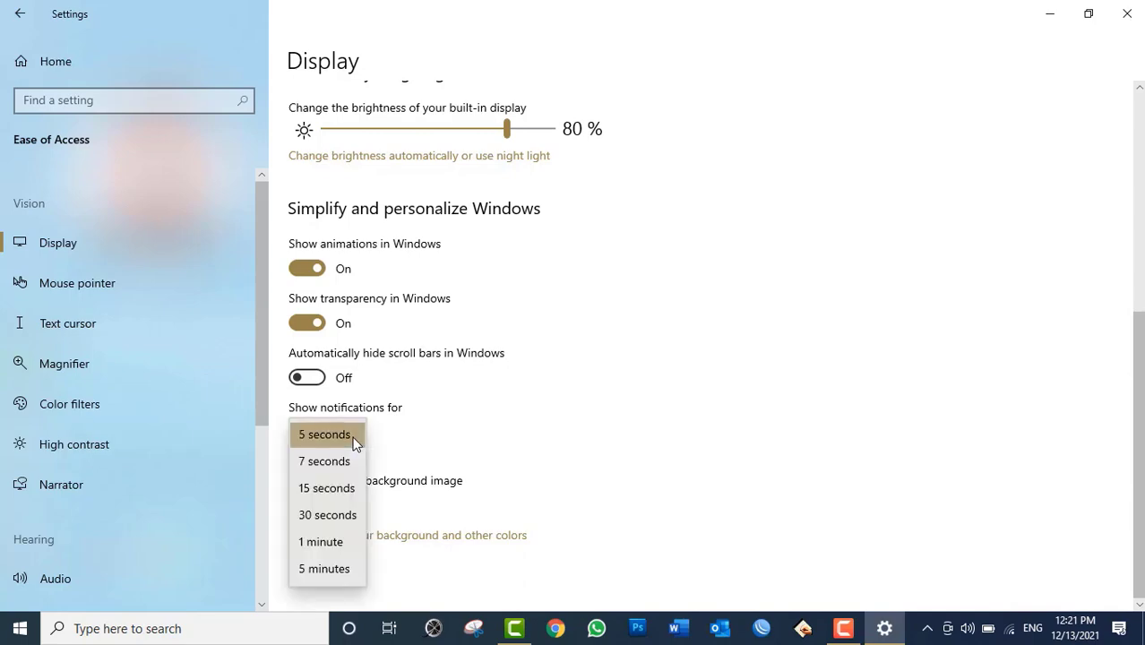
{"action": "left_click", "coordinate": [812, 407]}
Dismiss the Microsoft Editor suggestion and the Kaspersky Wi-Fi notification in the action center, and return to the Display settings
{"action": "left_click", "coordinate": [884, 628]}
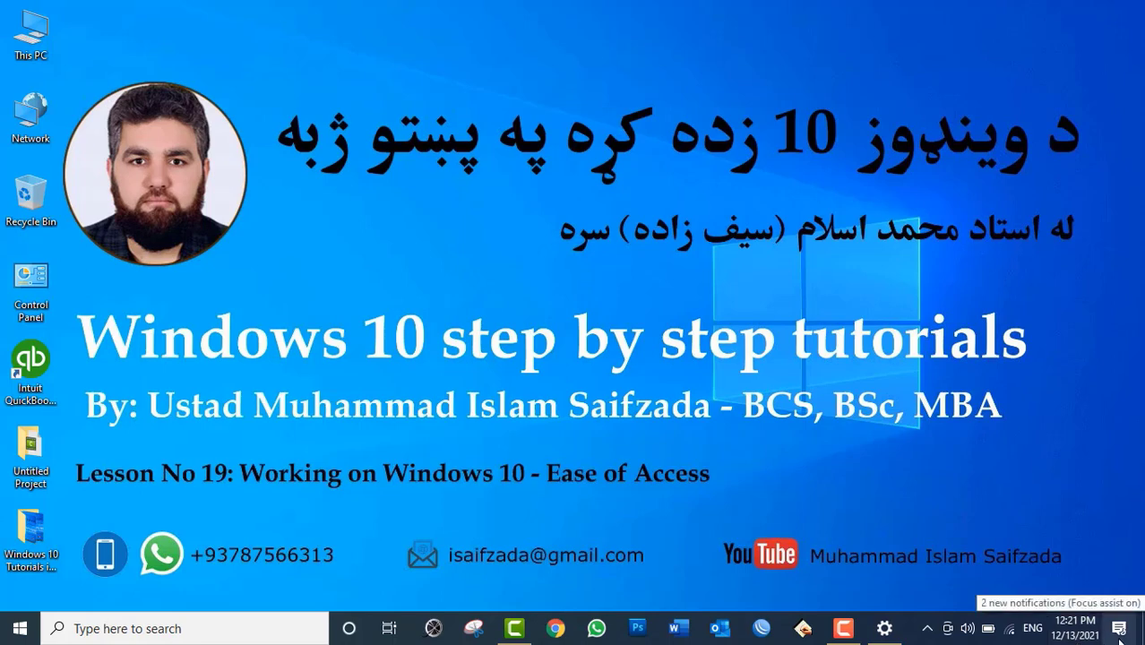
{"action": "left_click", "coordinate": [1119, 636]}
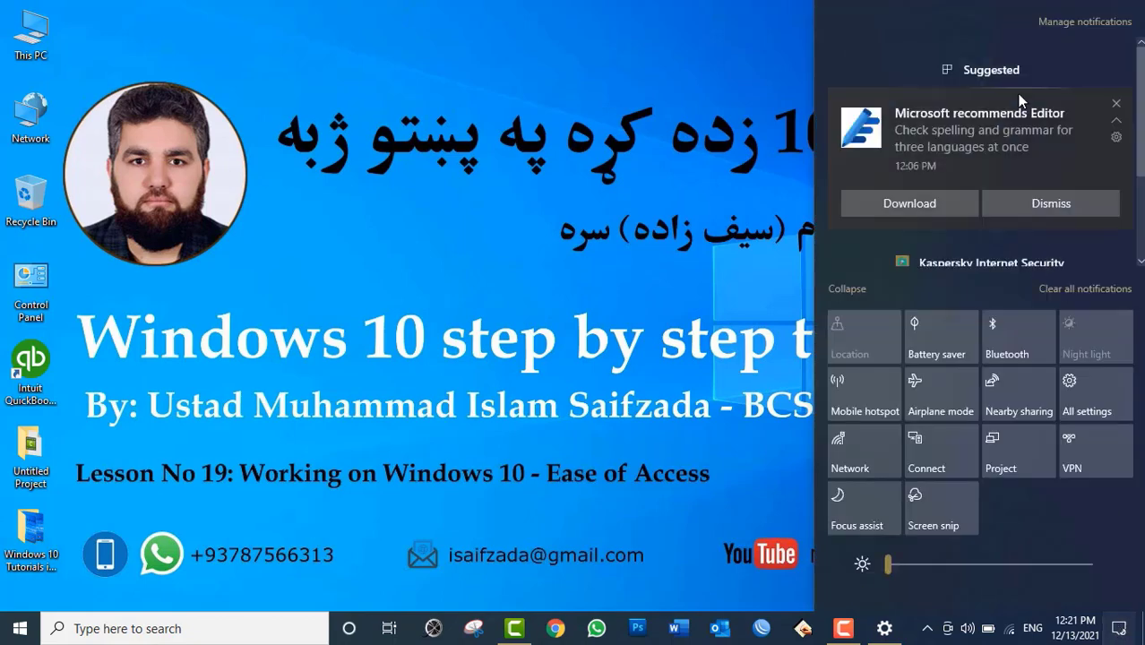
{"action": "left_click", "coordinate": [1115, 104]}
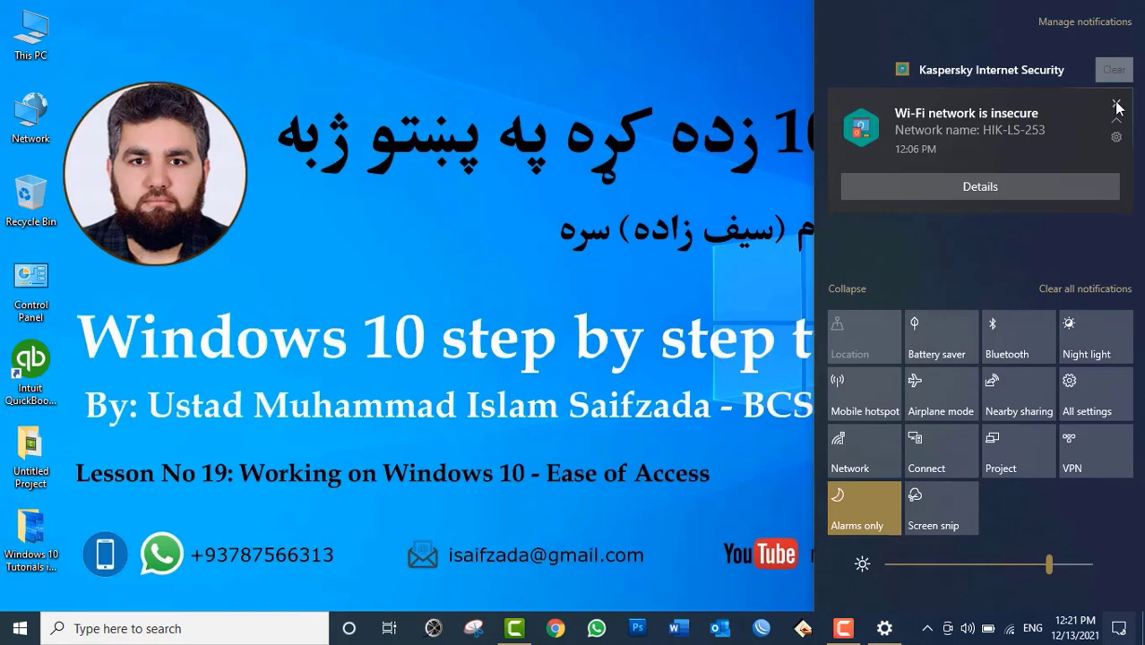
{"action": "left_click", "coordinate": [1116, 107]}
{"action": "left_click", "coordinate": [1119, 628]}
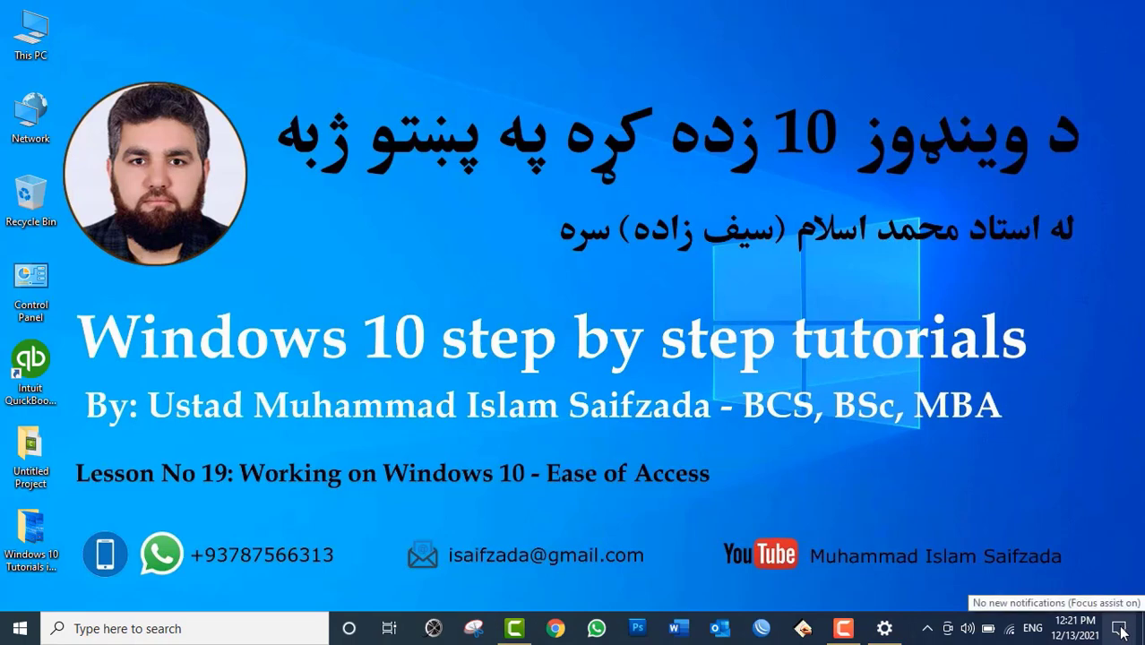
{"action": "left_click", "coordinate": [887, 631]}
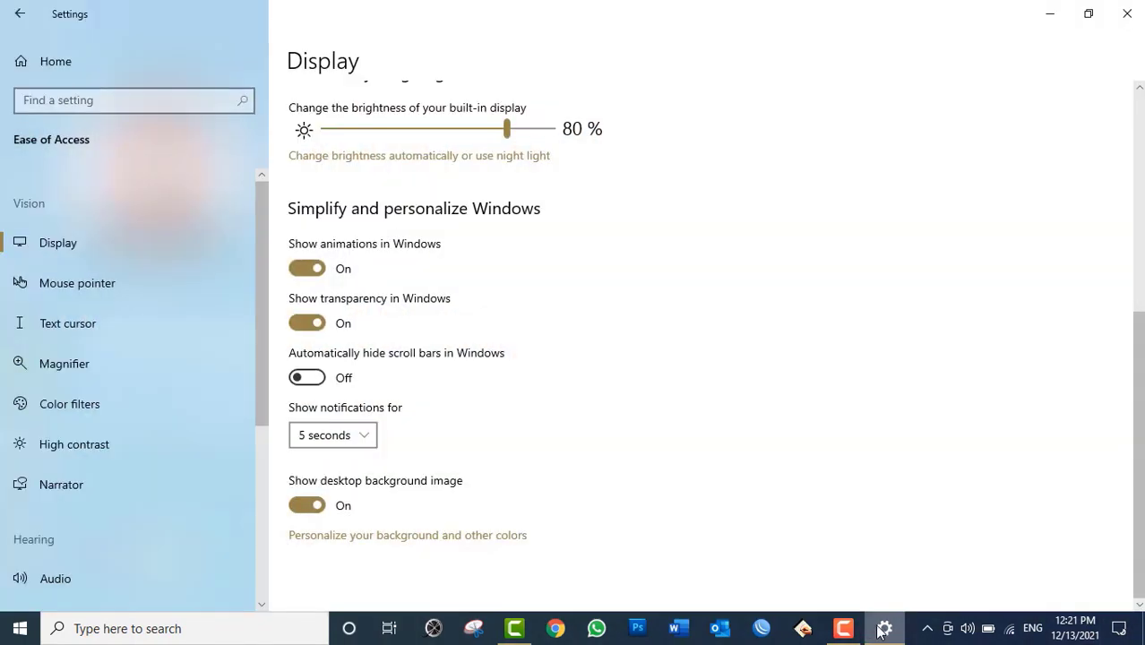
Try showing notifications for 30 seconds, and set the duration back to 5 seconds
{"action": "left_click", "coordinate": [328, 445]}
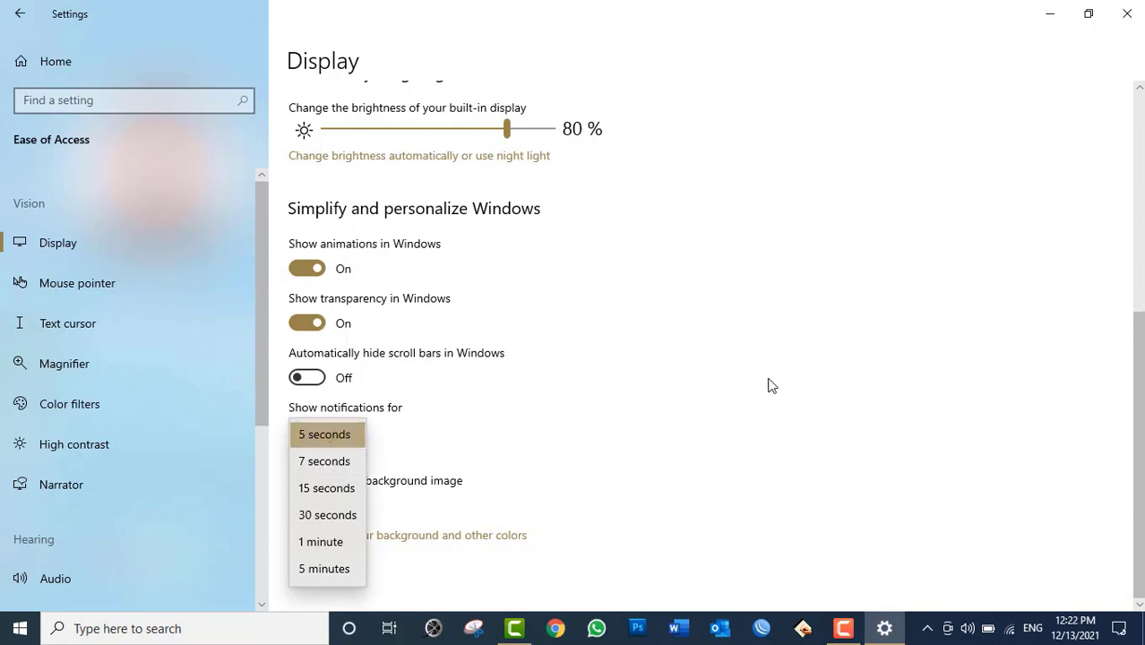
{"action": "left_click", "coordinate": [328, 516]}
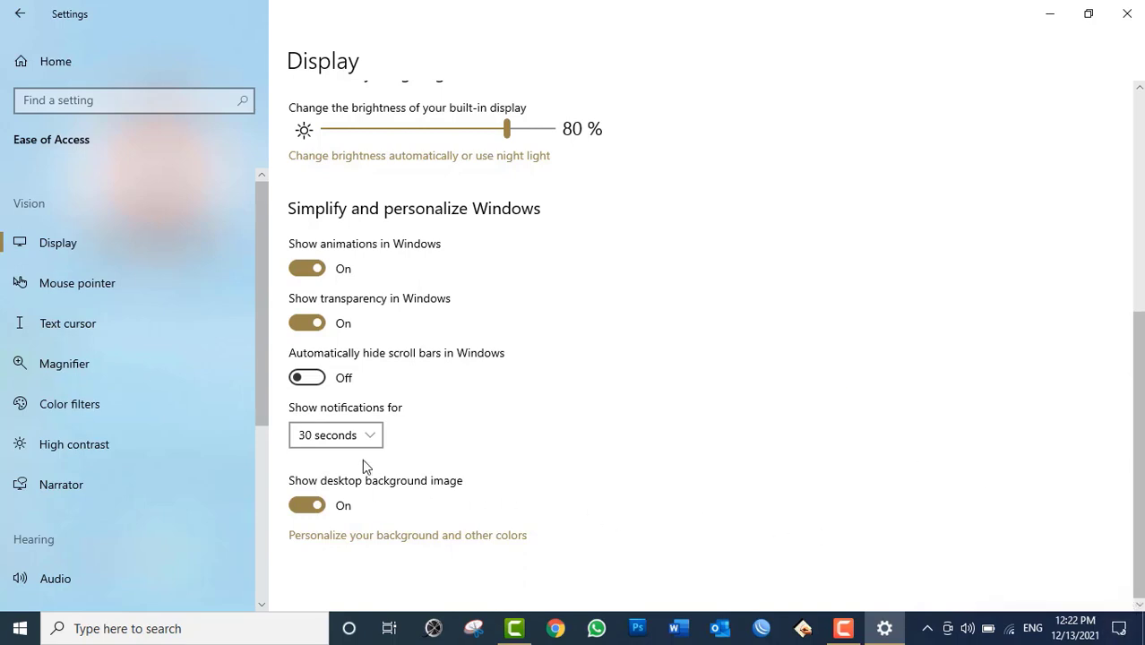
{"action": "left_click", "coordinate": [346, 437]}
{"action": "left_click", "coordinate": [347, 439]}
{"action": "left_click", "coordinate": [348, 437]}
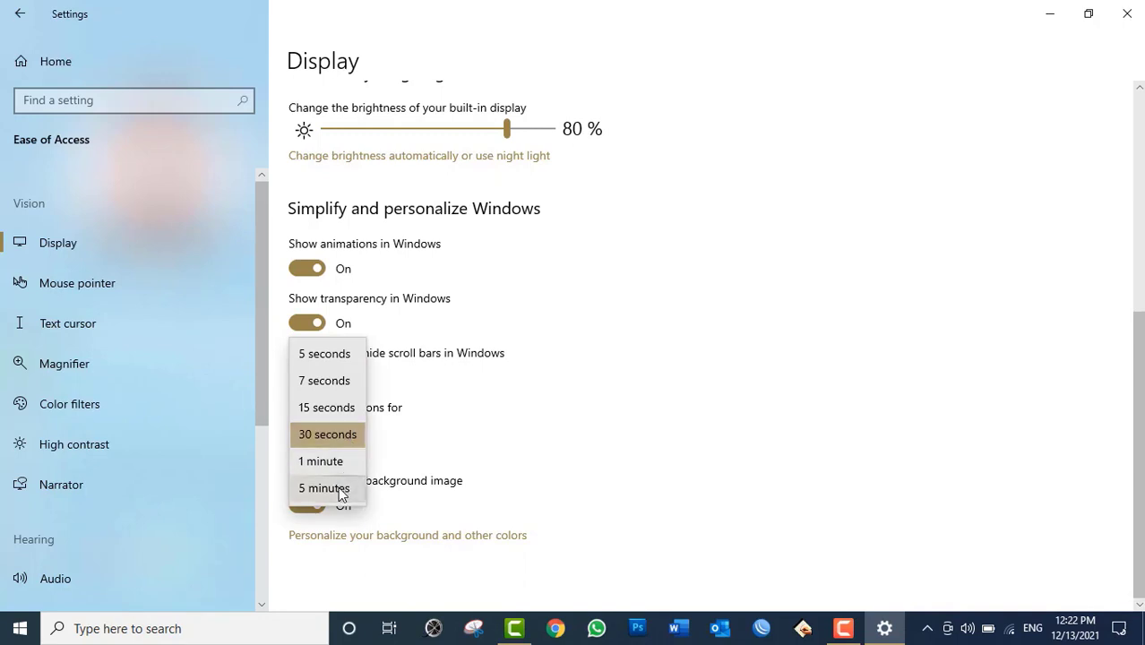
{"action": "left_click", "coordinate": [333, 354]}
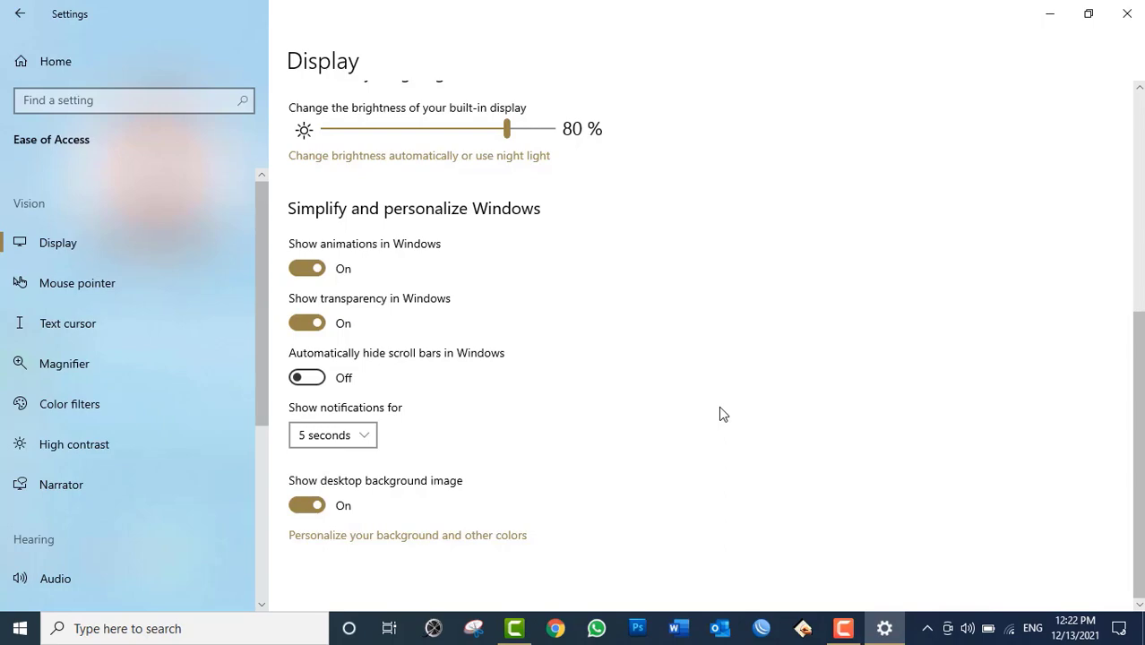
View the desktop's background image, and try turning Show desktop background image off and back on
{"action": "left_click", "coordinate": [883, 627]}
{"action": "left_click_drag", "start_coordinate": [213, 18], "coordinate": [782, 531]}
{"action": "left_click", "coordinate": [883, 627]}
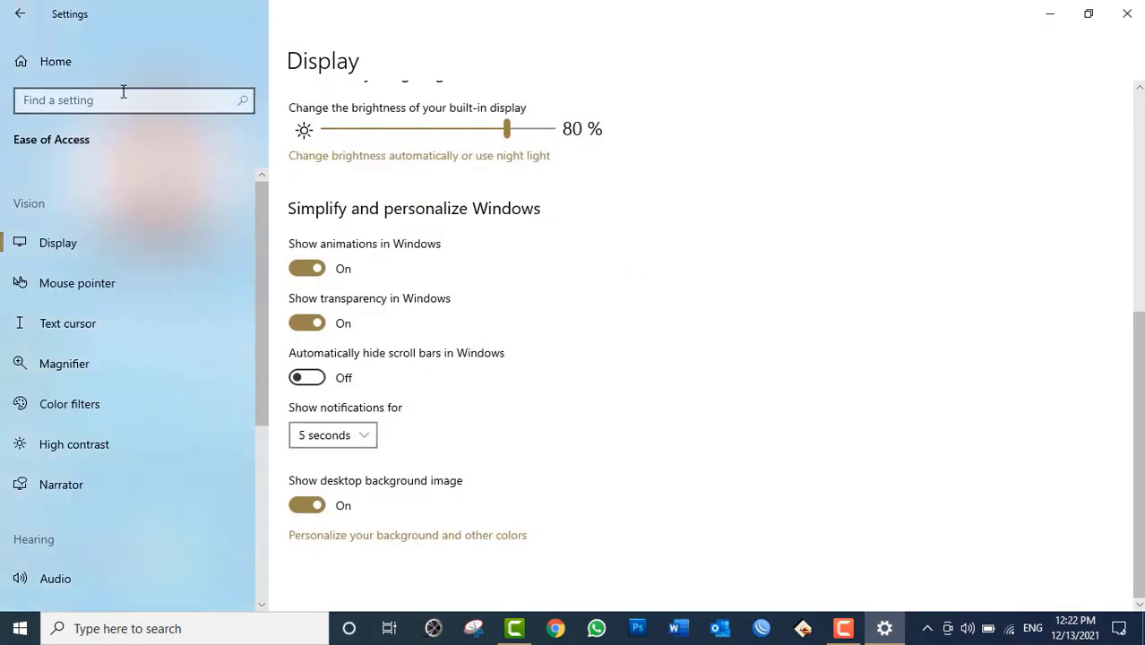
{"action": "left_click", "coordinate": [307, 506]}
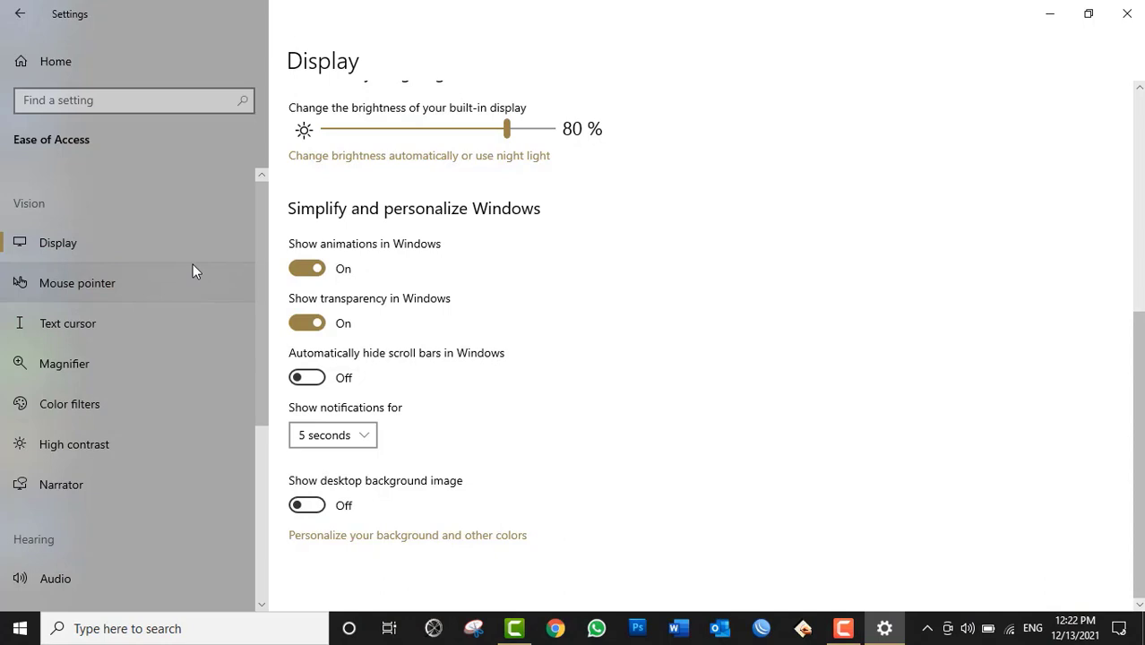
{"action": "left_click", "coordinate": [307, 505]}
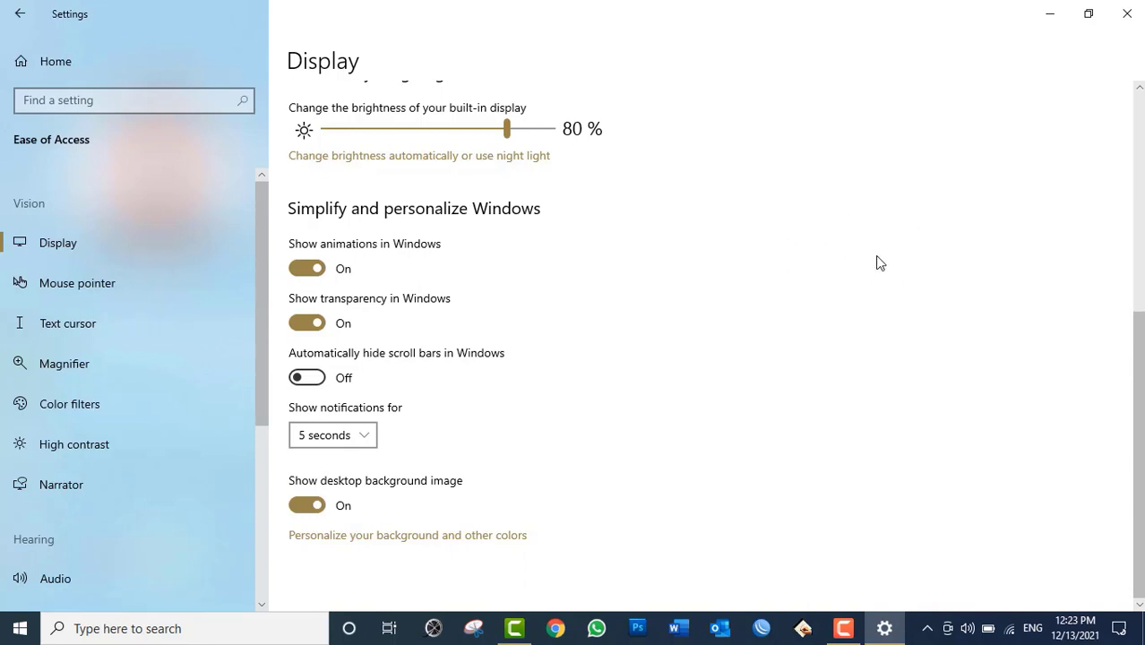
Open a blank Notepad window with the Run command "Notepad"
{"action": "key", "text": "super+r"}
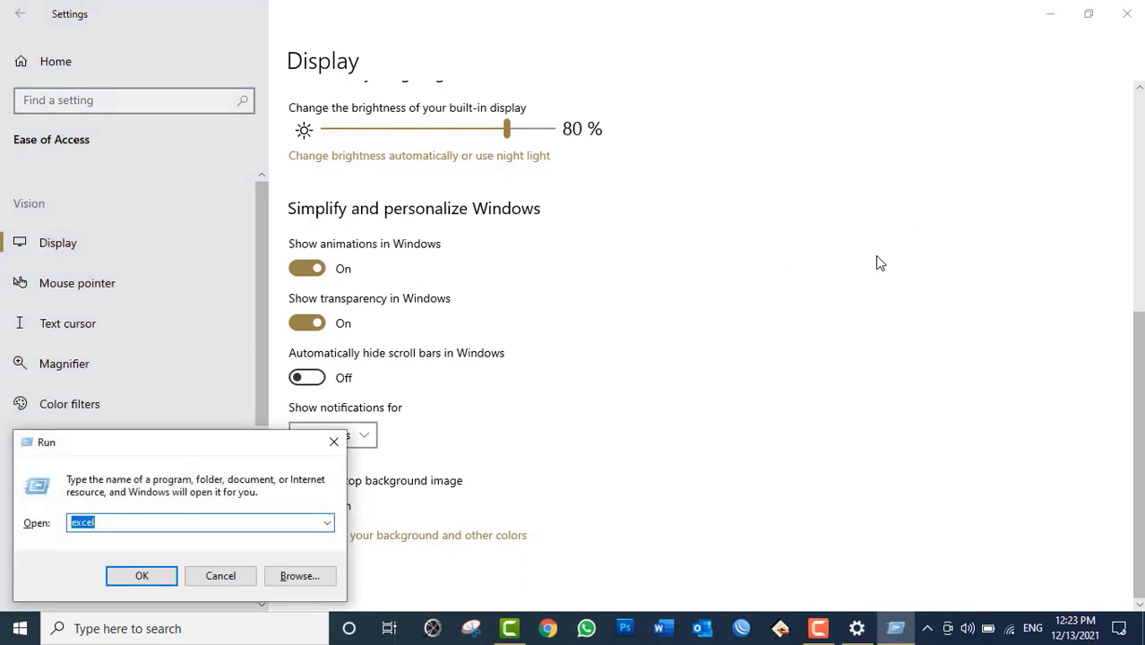
{"action": "type", "text": "Notepad"}
{"action": "key", "text": "Return"}
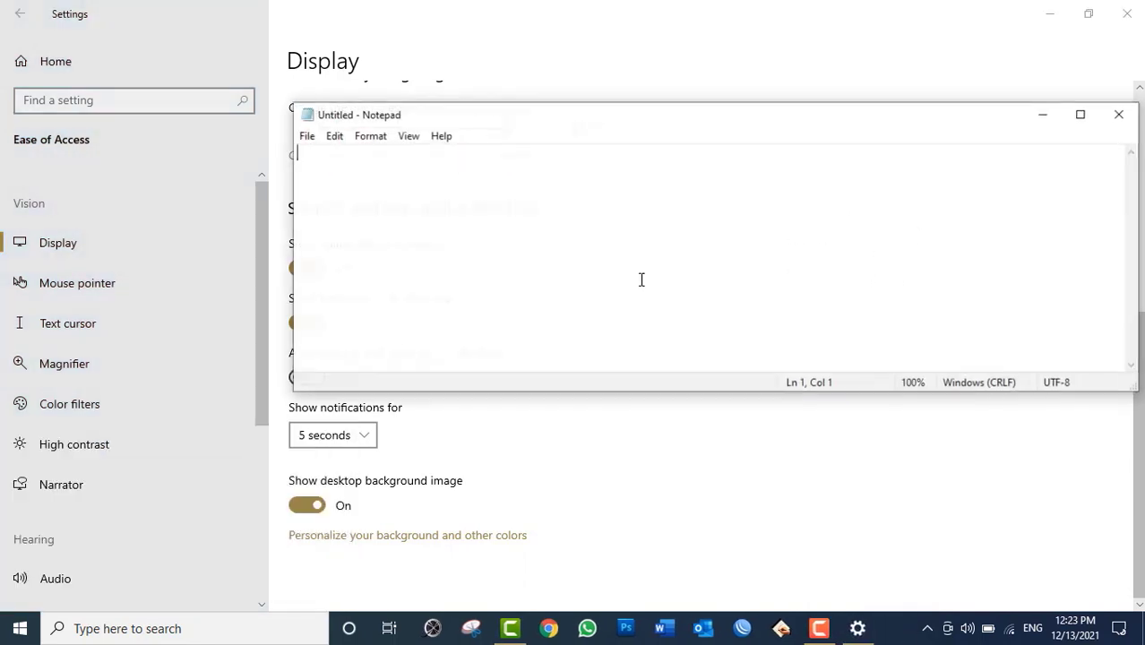
Set the Notepad font size to 28
{"action": "left_click", "coordinate": [381, 139]}
{"action": "left_click", "coordinate": [384, 174]}
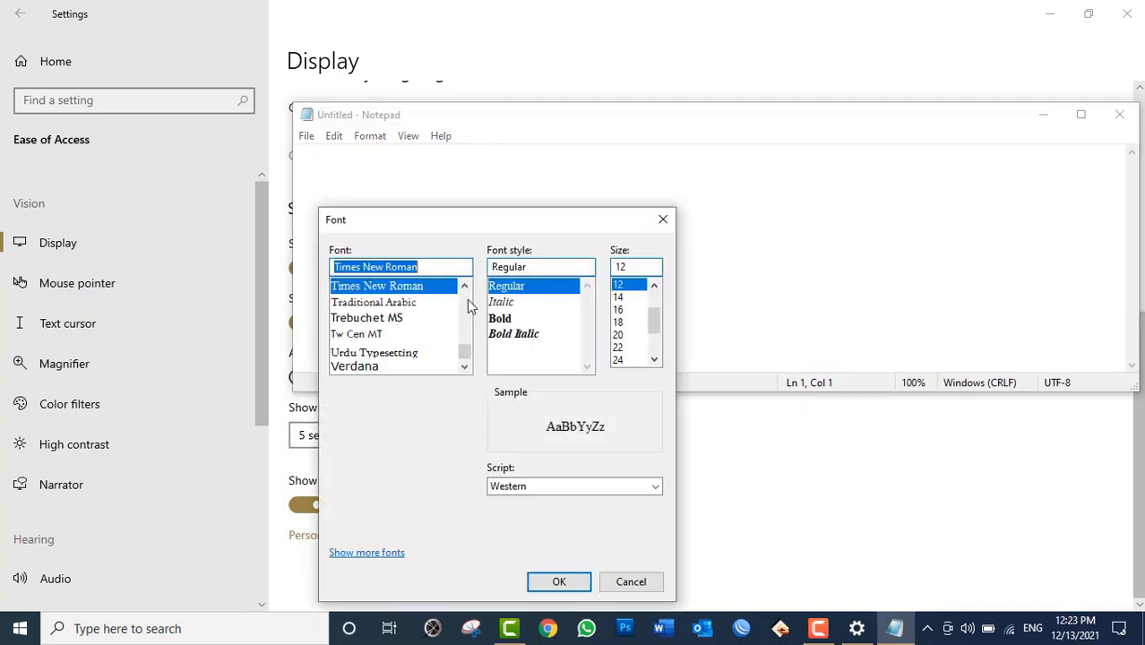
{"action": "left_click", "coordinate": [629, 362]}
{"action": "left_click", "coordinate": [654, 359]}
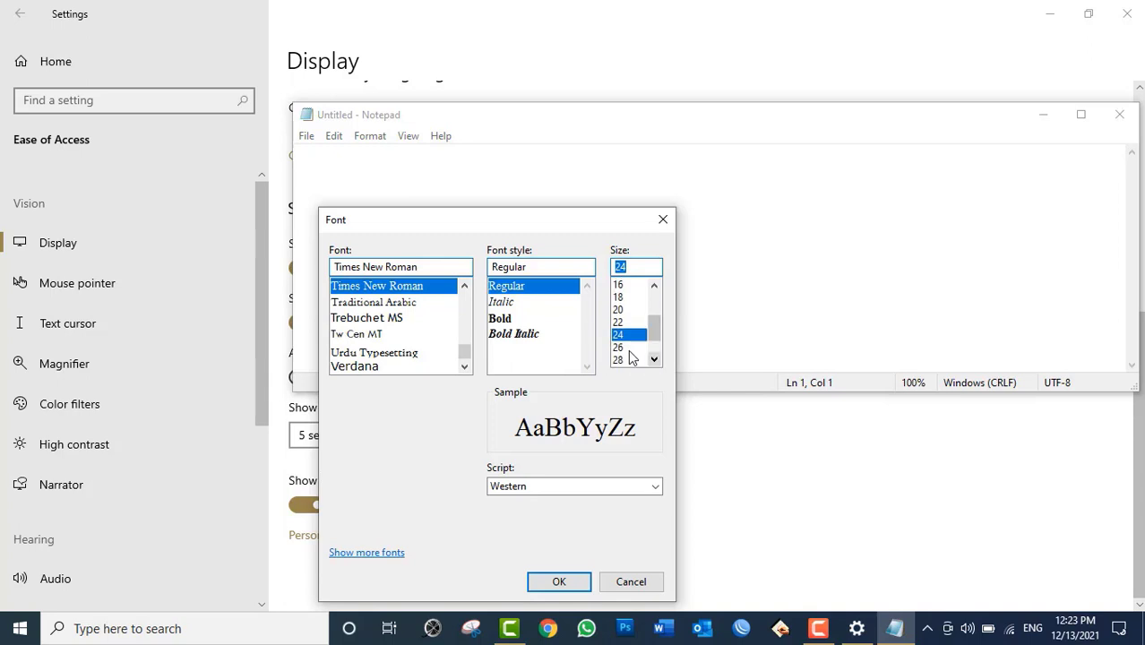
{"action": "left_click", "coordinate": [629, 359]}
{"action": "left_click", "coordinate": [561, 580]}
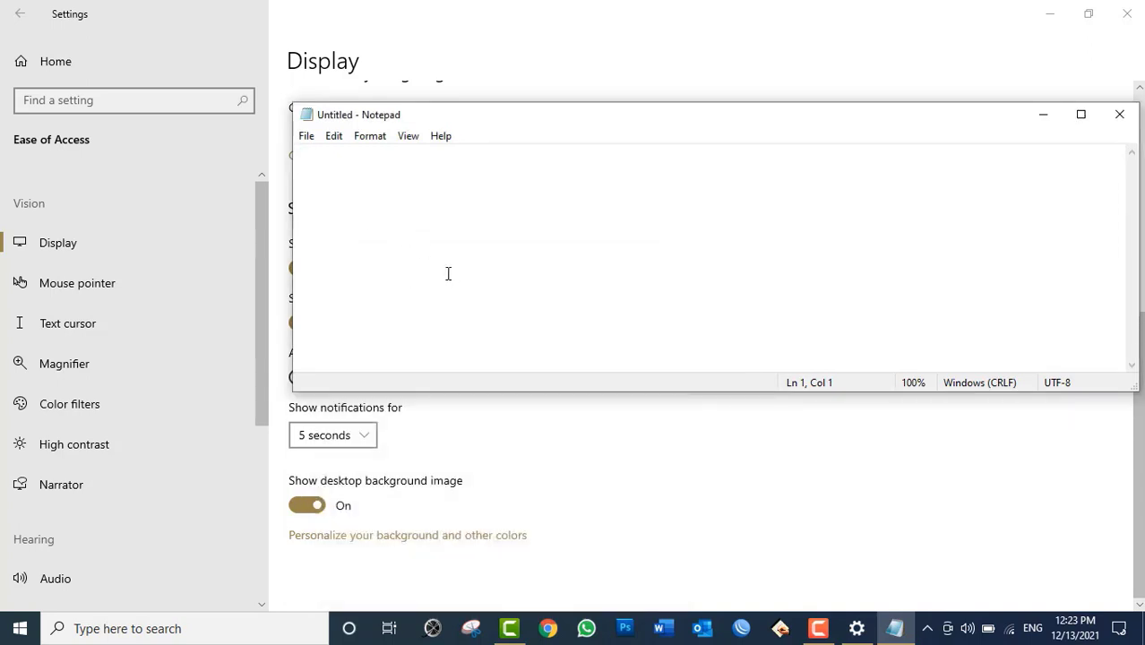
Enter a short sample word in the blank Notepad document, and minimize the window
{"action": "type", "text": "asad"}
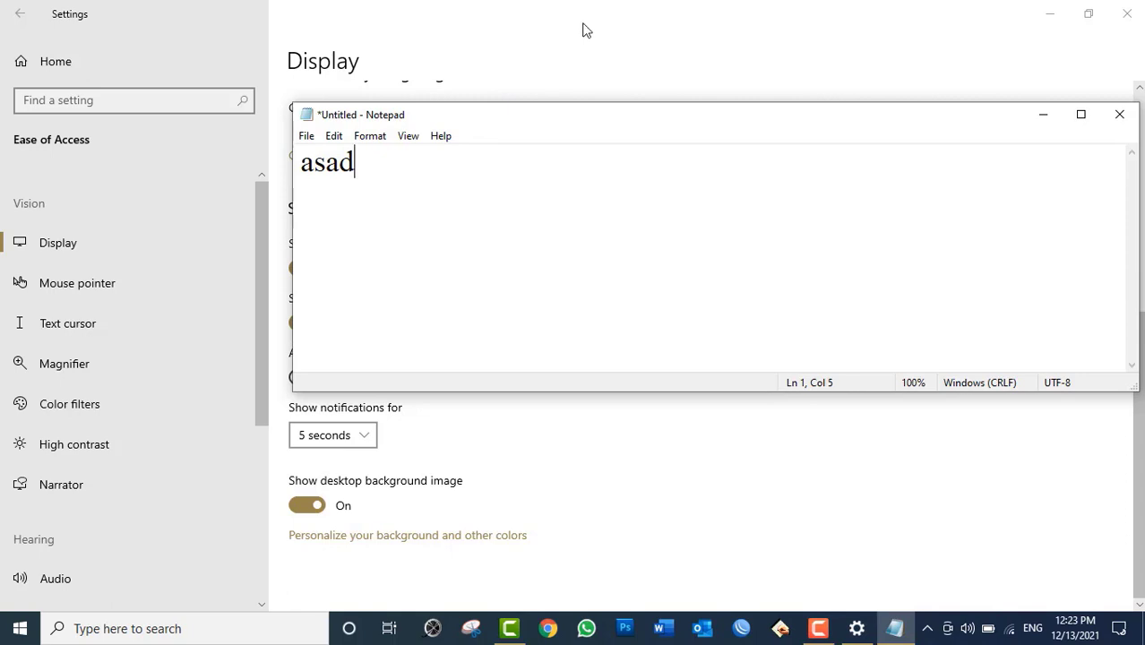
{"action": "left_click", "coordinate": [1043, 115]}
Open the Mouse pointer settings, enlarge the pointer to its maximum size, and reduce it to the second-smallest size
{"action": "left_click", "coordinate": [107, 291]}
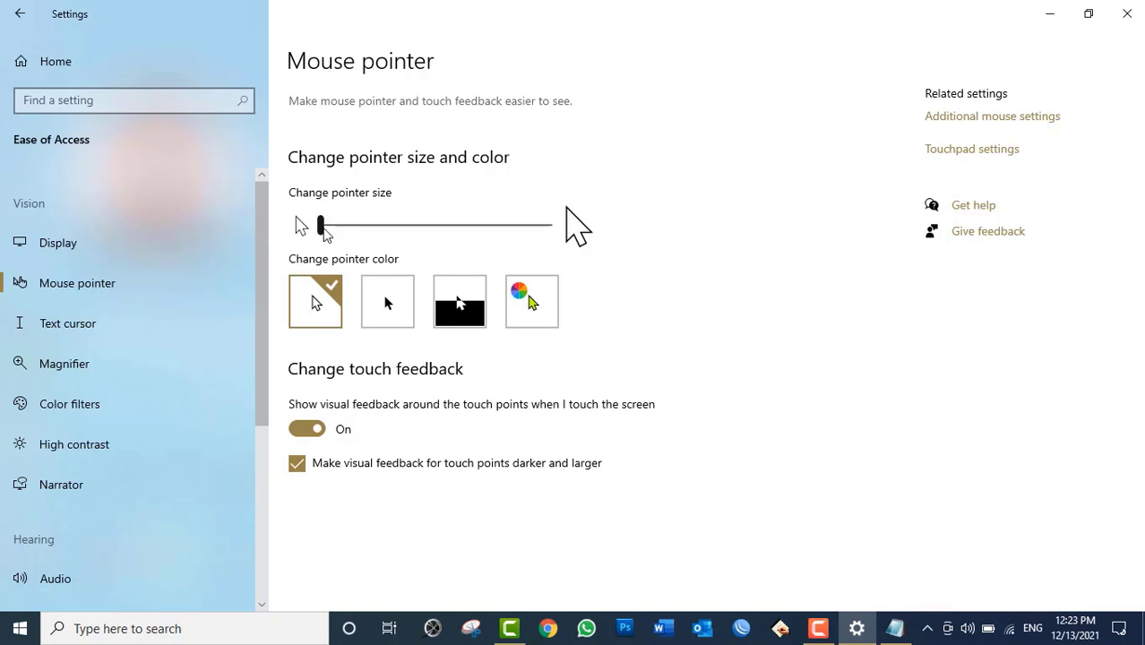
{"action": "left_click", "coordinate": [323, 225]}
{"action": "left_click_drag", "start_coordinate": [328, 230], "coordinate": [457, 251]}
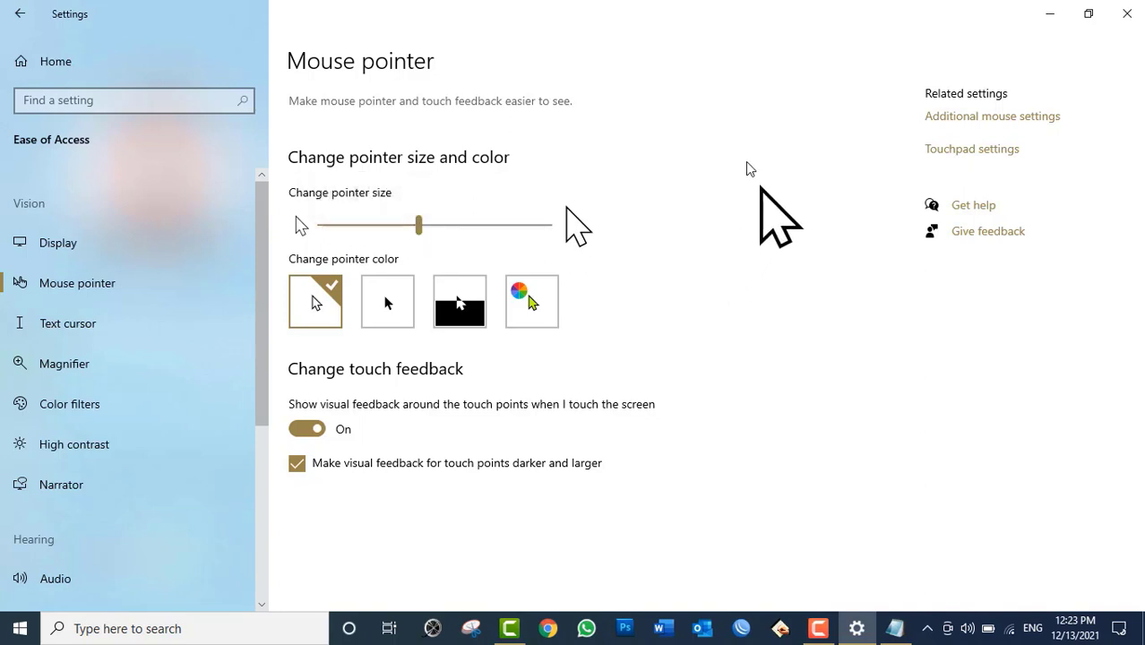
{"action": "mouse_move", "coordinate": [419, 226]}
{"action": "left_mouse_down"}
{"action": "mouse_move", "coordinate": [639, 227]}
{"action": "mouse_move", "coordinate": [708, 179]}
{"action": "left_mouse_up"}
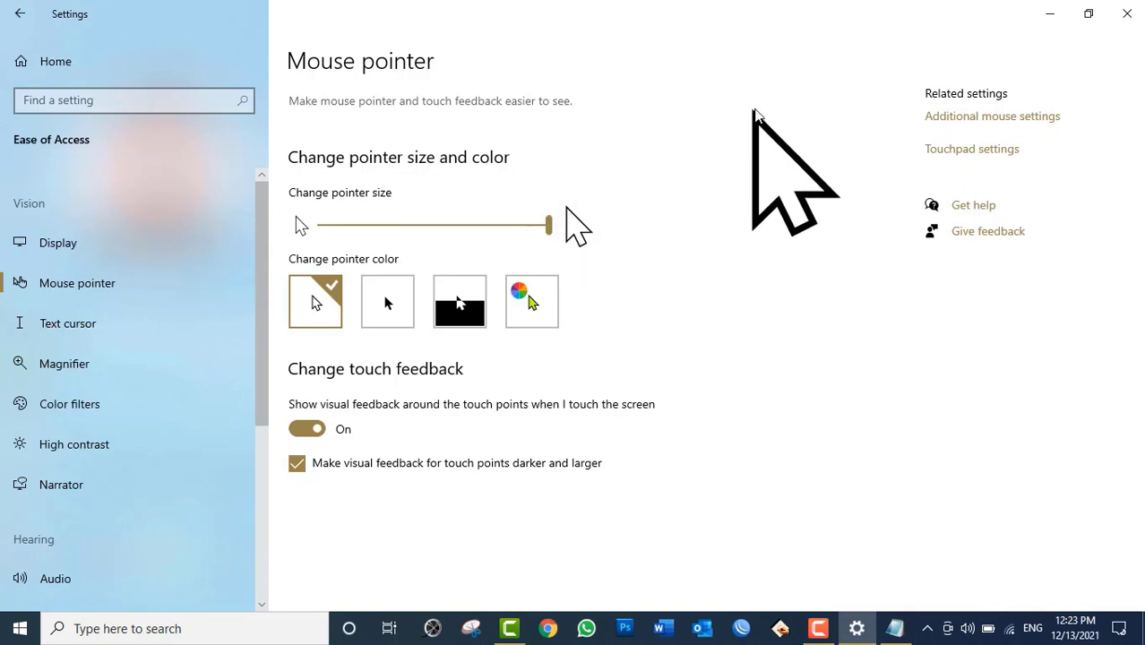
{"action": "left_click_drag", "start_coordinate": [468, 225], "coordinate": [333, 224]}
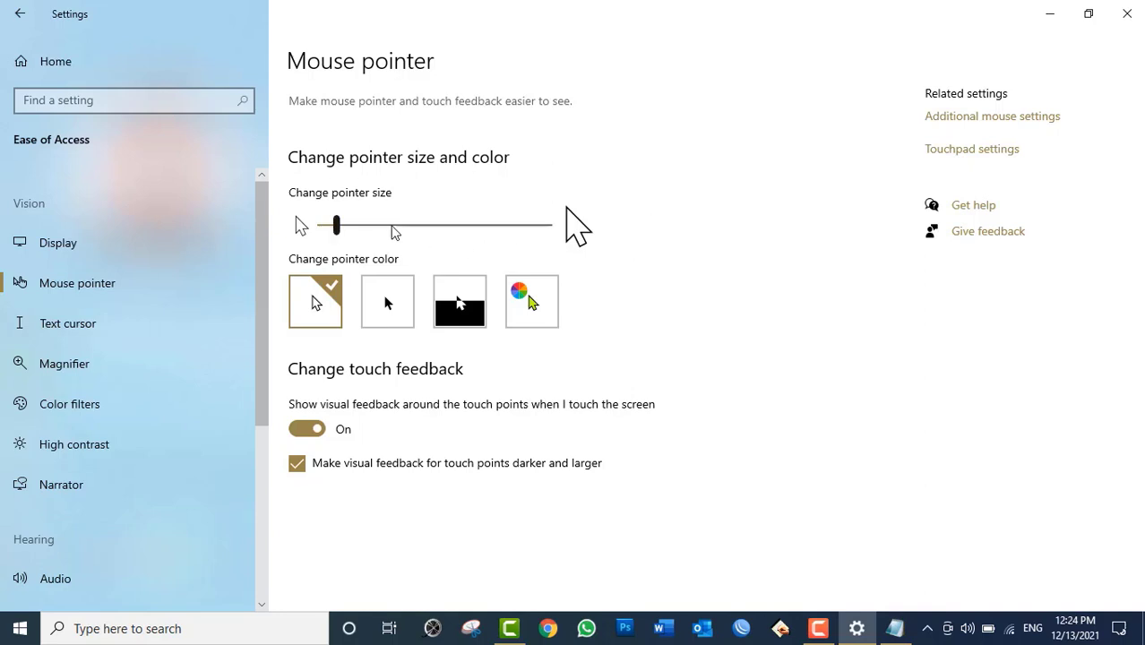
Try the third-smallest and a near-maximum pointer size, and return the pointer to the second-smallest size
{"action": "left_click", "coordinate": [359, 225]}
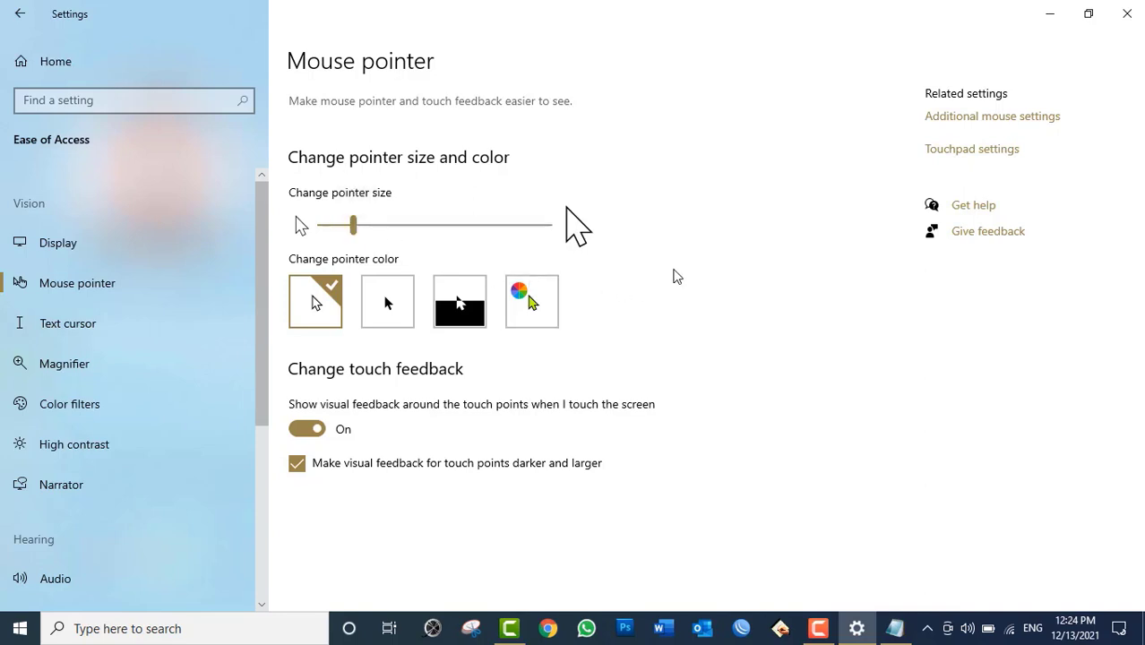
{"action": "left_click", "coordinate": [542, 226]}
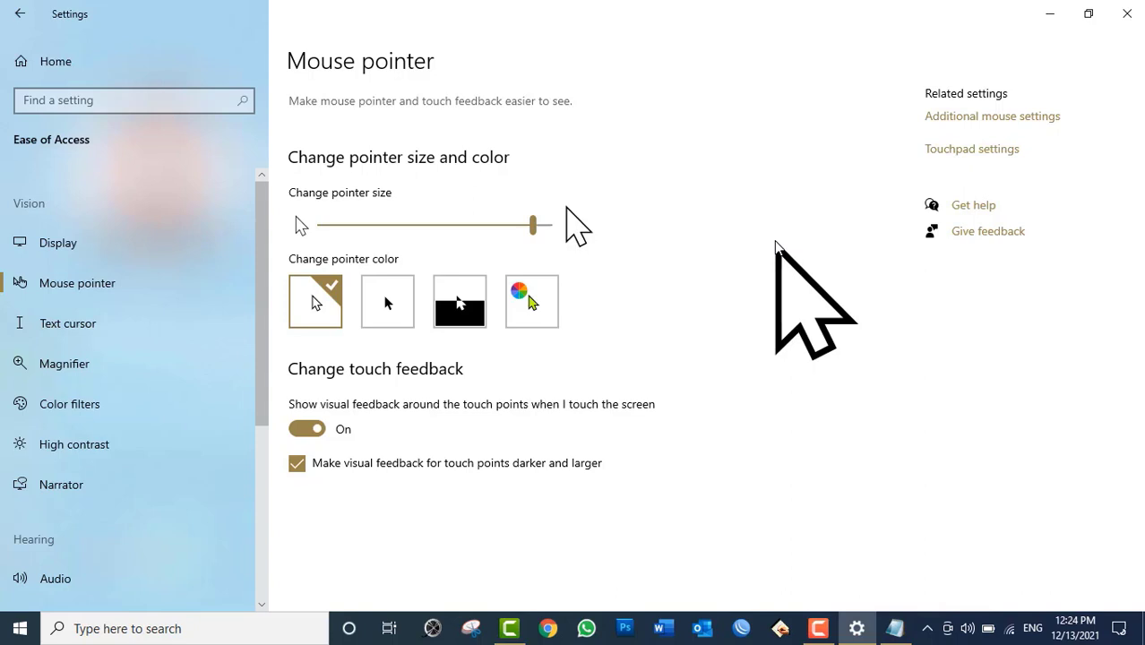
{"action": "left_click_drag", "start_coordinate": [373, 227], "coordinate": [341, 229]}
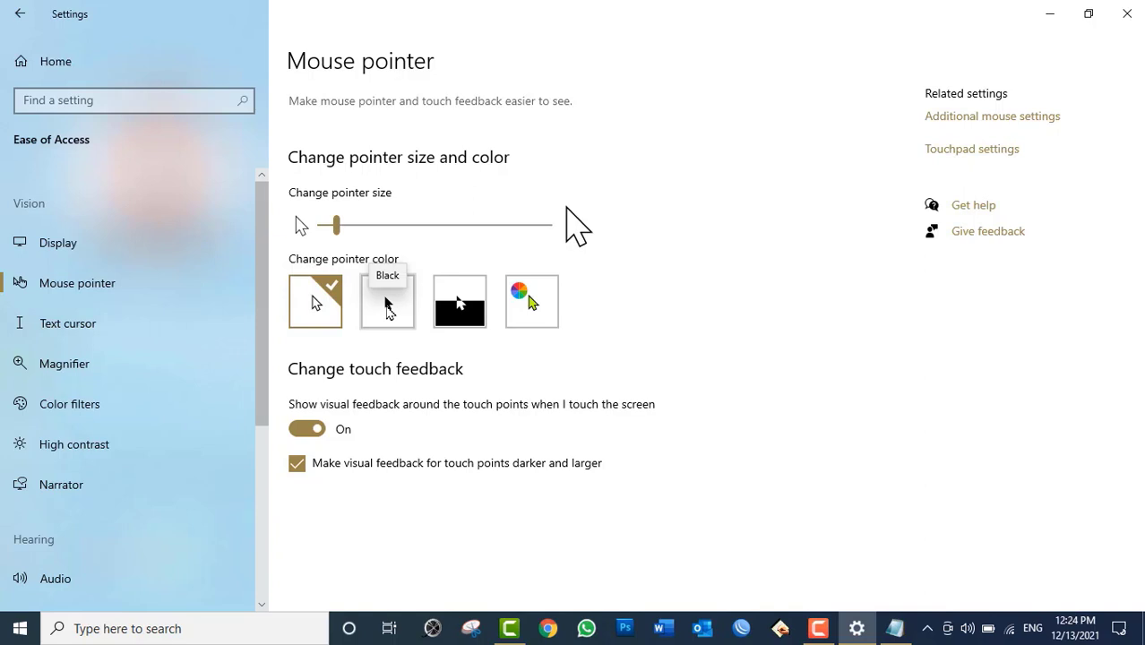
Try the black and the inverted pointer colors, and switch the pointer color back to white
{"action": "left_click", "coordinate": [403, 321]}
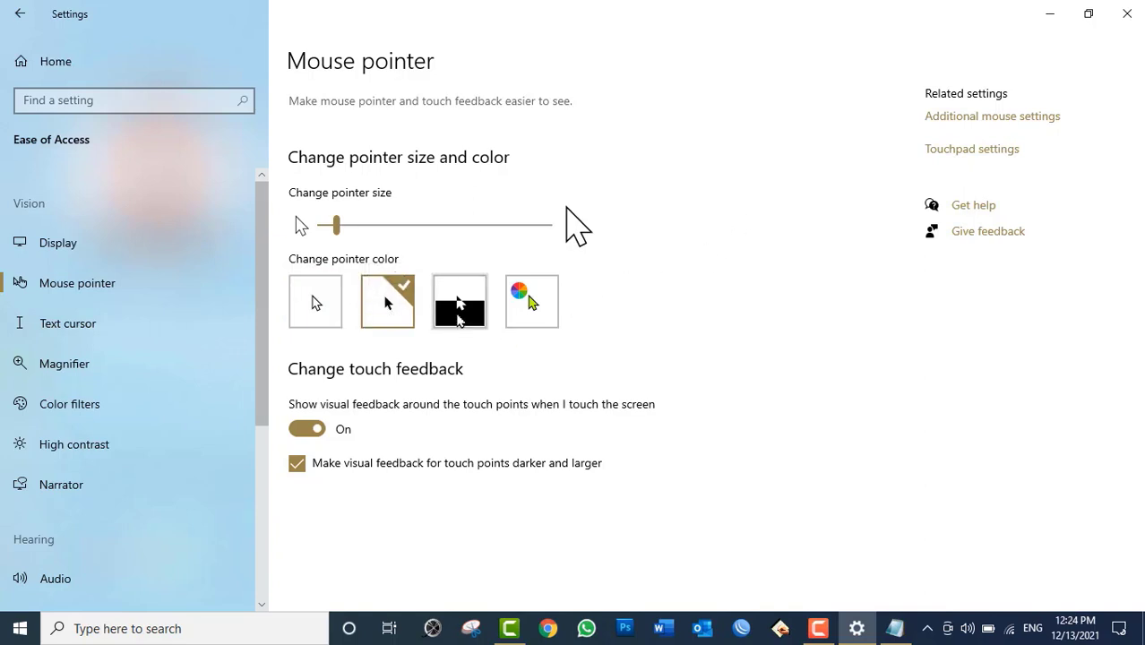
{"action": "left_click", "coordinate": [459, 305]}
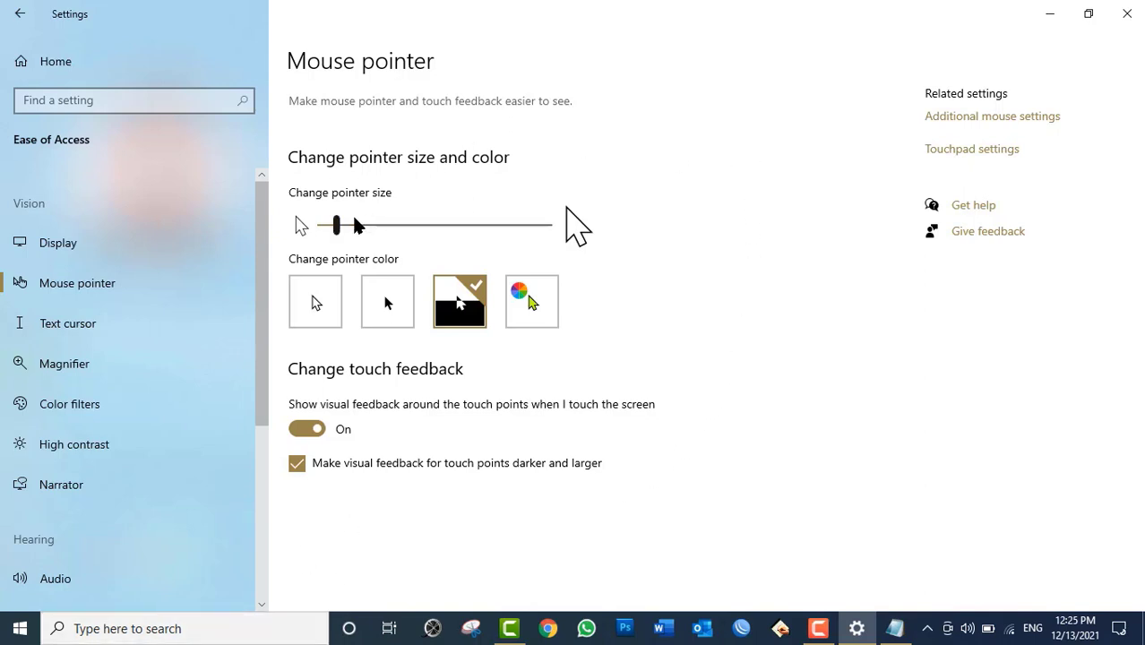
{"action": "left_click", "coordinate": [330, 292]}
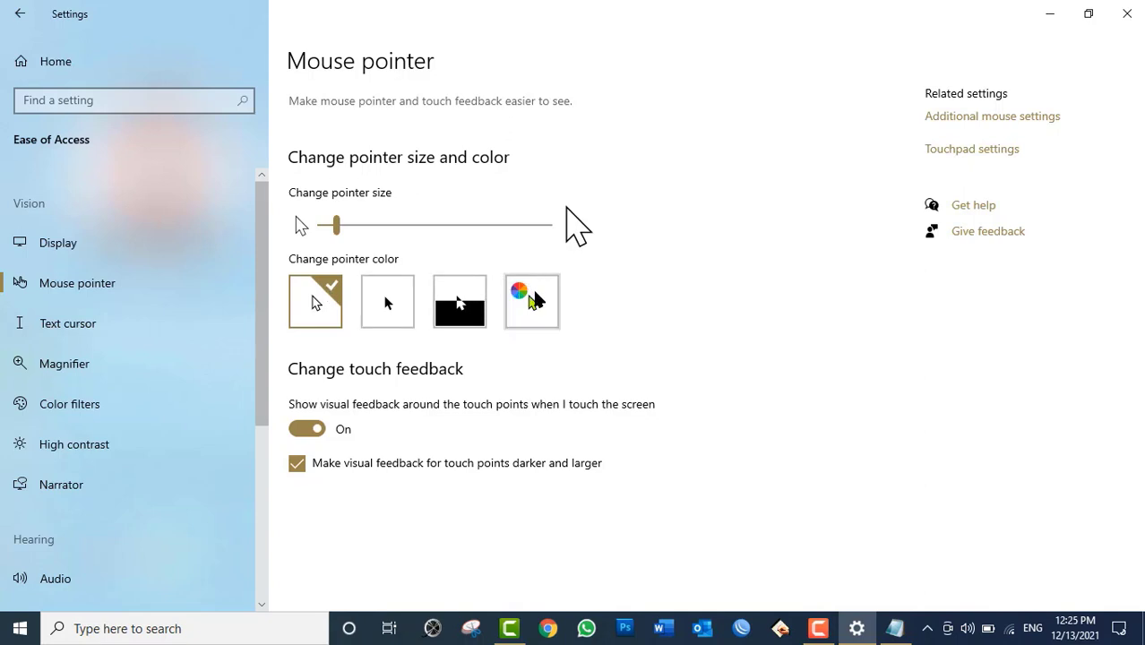
Try the custom pointer color option with the suggested purple and pink, and return the pointer color to white
{"action": "left_click", "coordinate": [545, 309]}
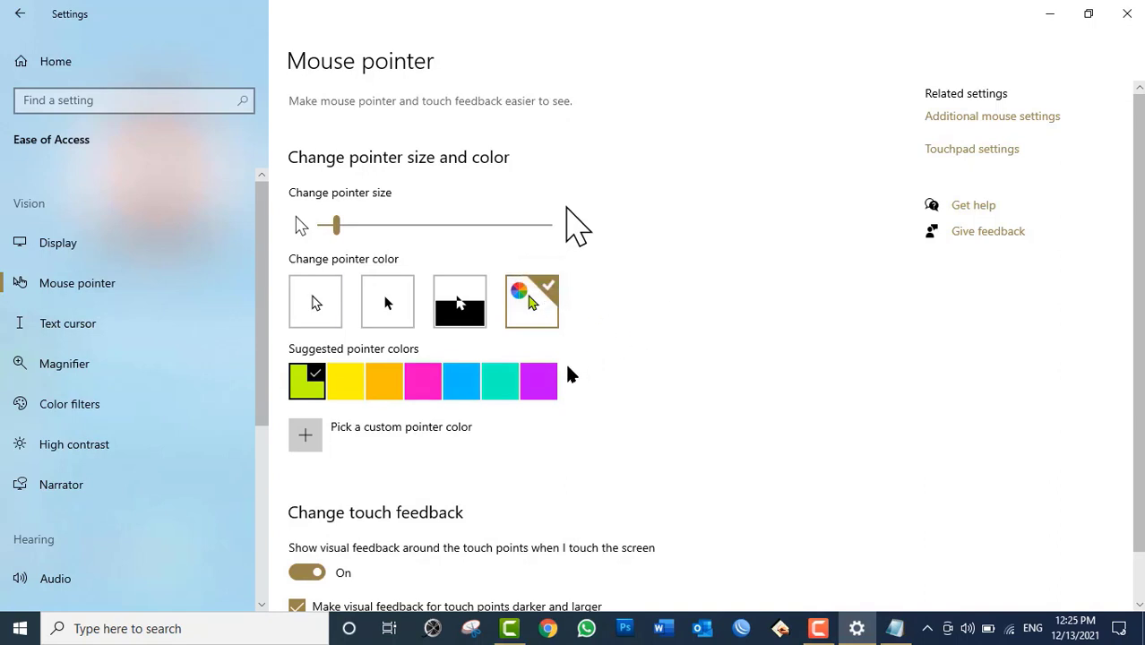
{"action": "left_click", "coordinate": [541, 380]}
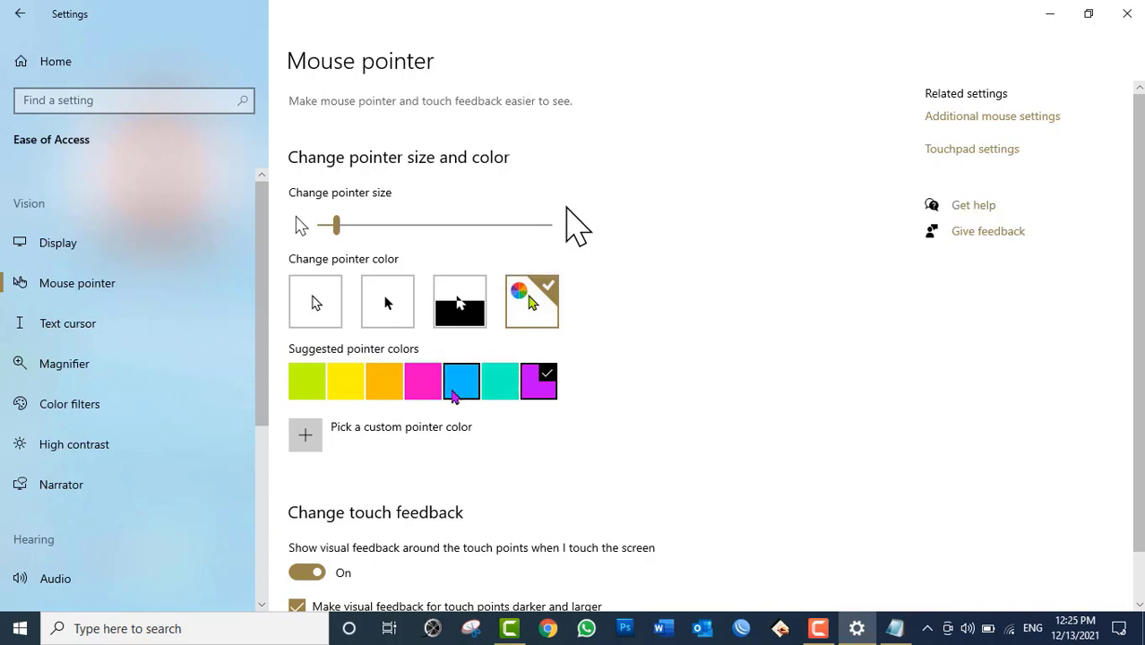
{"action": "left_click", "coordinate": [425, 385]}
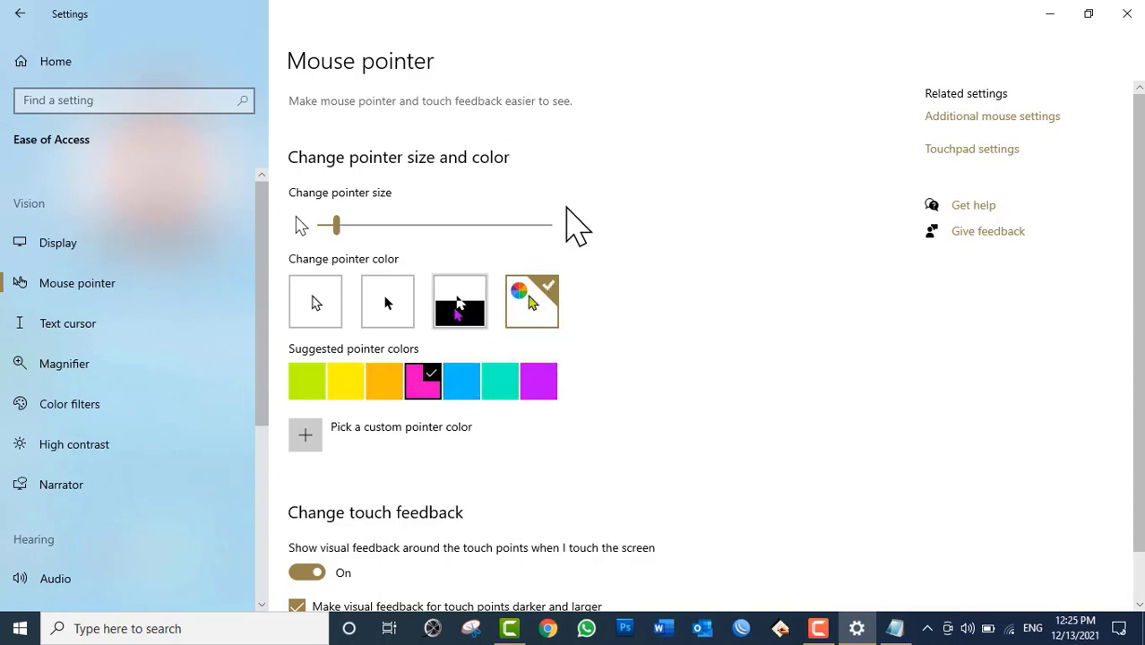
{"action": "left_click", "coordinate": [311, 300]}
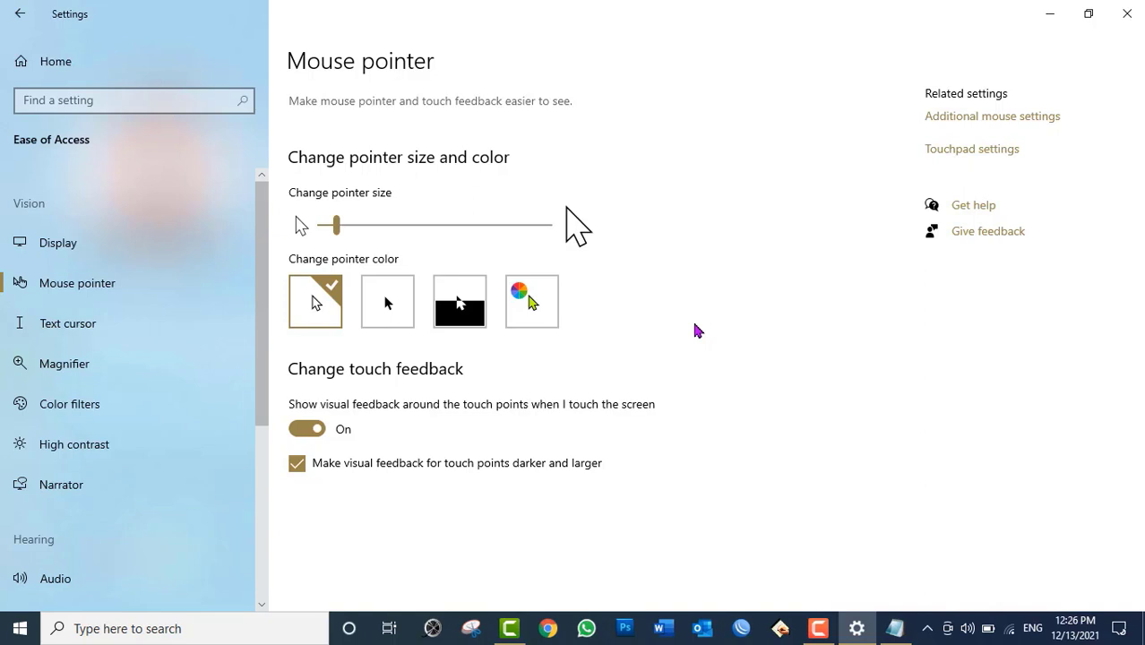
Try turning touch visual feedback off and back on, and re-enable darker and larger feedback for touch points
{"action": "left_click", "coordinate": [318, 429]}
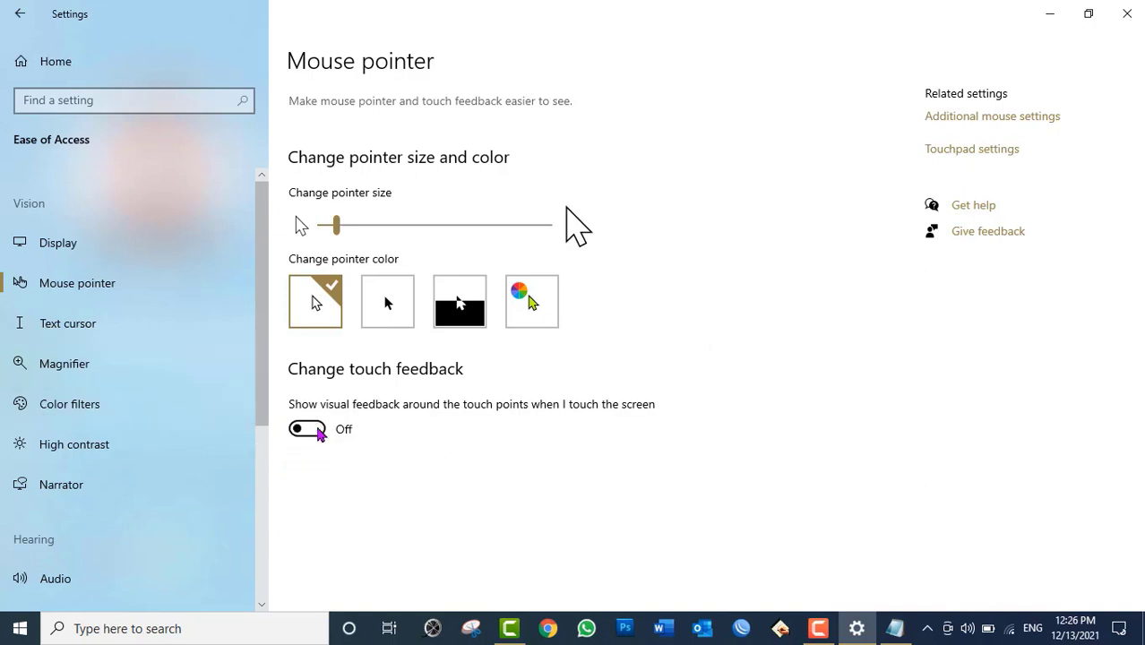
{"action": "left_click", "coordinate": [318, 430]}
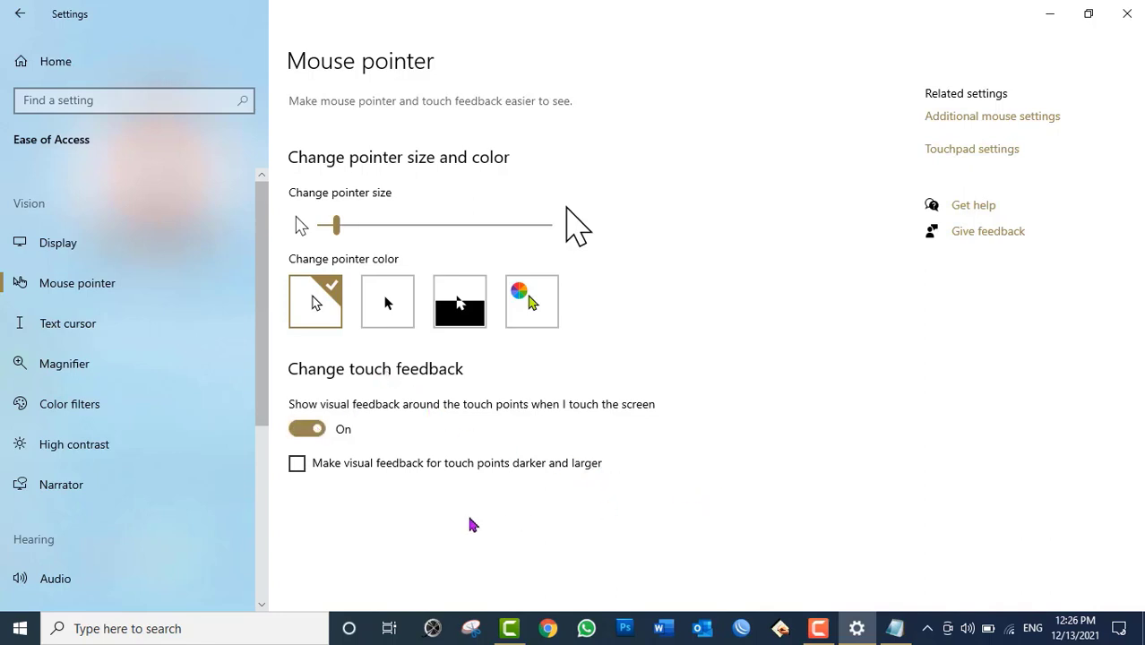
{"action": "left_click", "coordinate": [330, 468]}
Set the pointer to the second-smallest size, and turn off visual feedback around the touch points
{"action": "left_click_drag", "start_coordinate": [503, 224], "coordinate": [341, 222]}
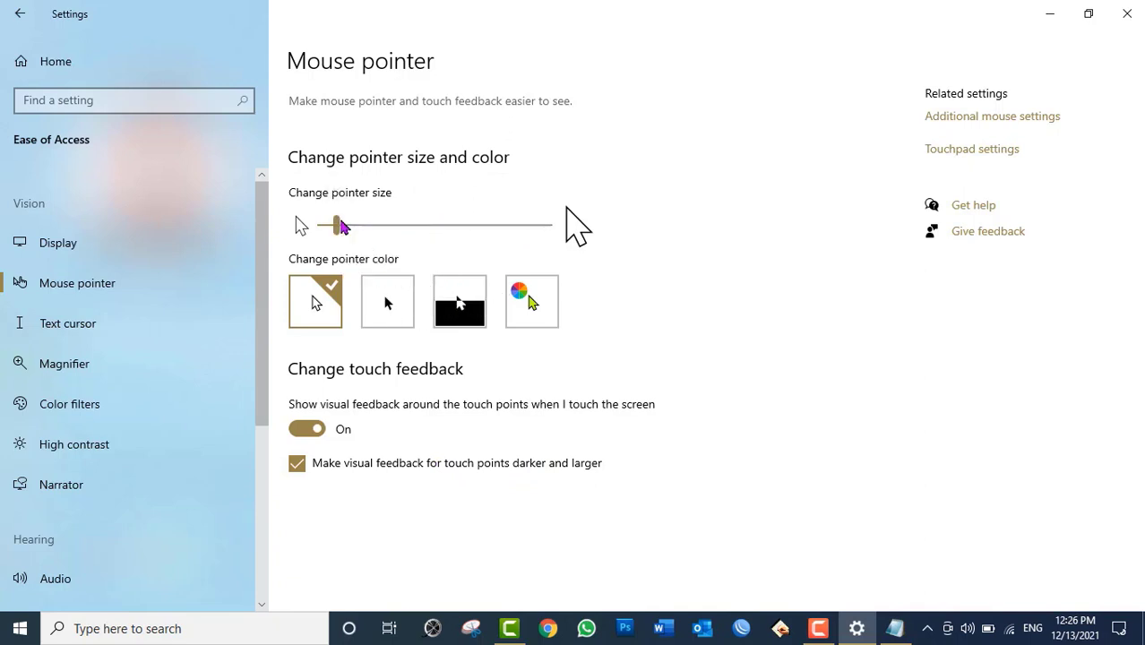
{"action": "left_click", "coordinate": [301, 429]}
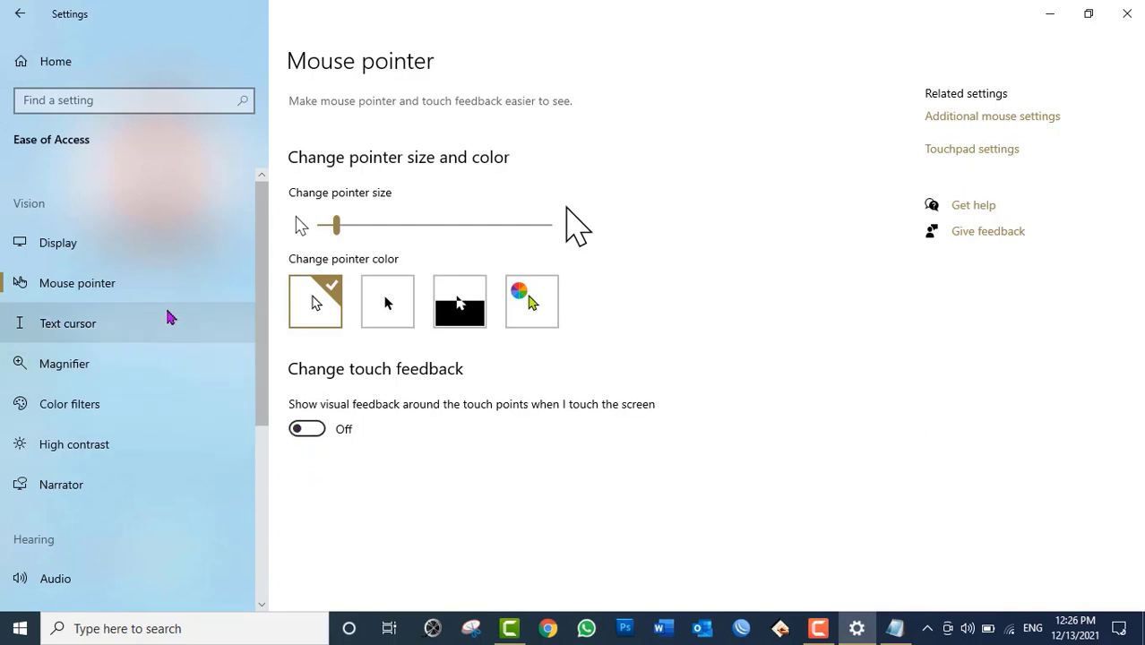
Open the Text cursor settings, and check the plain text cursor in the Notepad document
{"action": "left_click", "coordinate": [887, 626]}
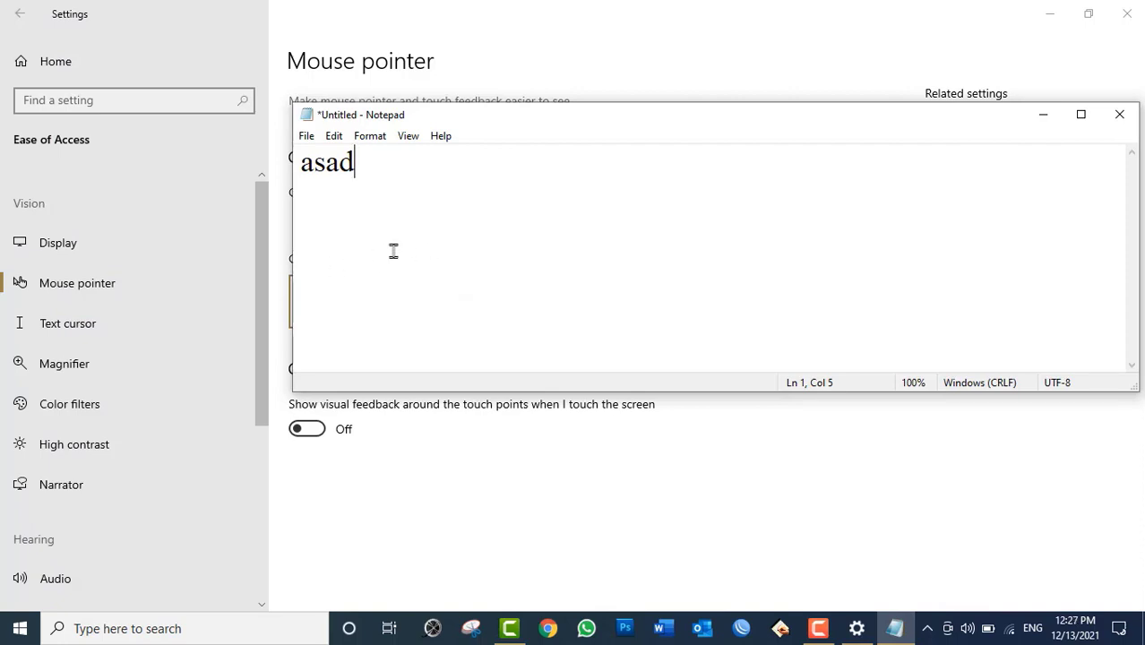
{"action": "left_click", "coordinate": [484, 19]}
{"action": "left_click", "coordinate": [139, 320]}
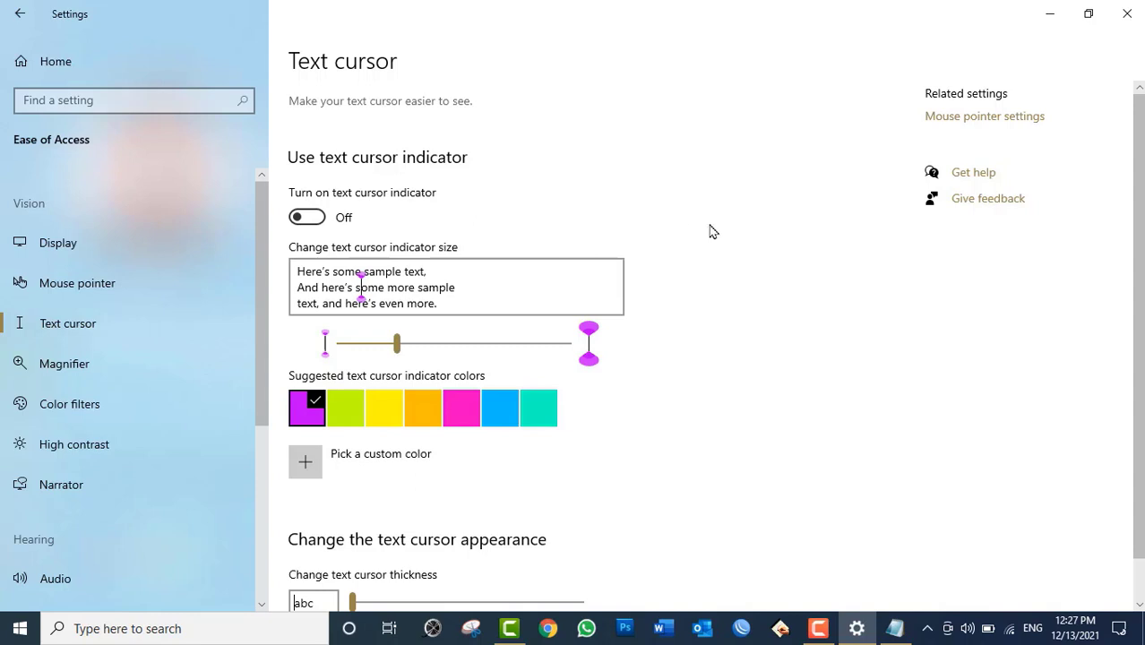
{"action": "scroll", "coordinate": [714, 231], "scroll_direction": "down", "scroll_amount": 1}
{"action": "left_click", "coordinate": [895, 628]}
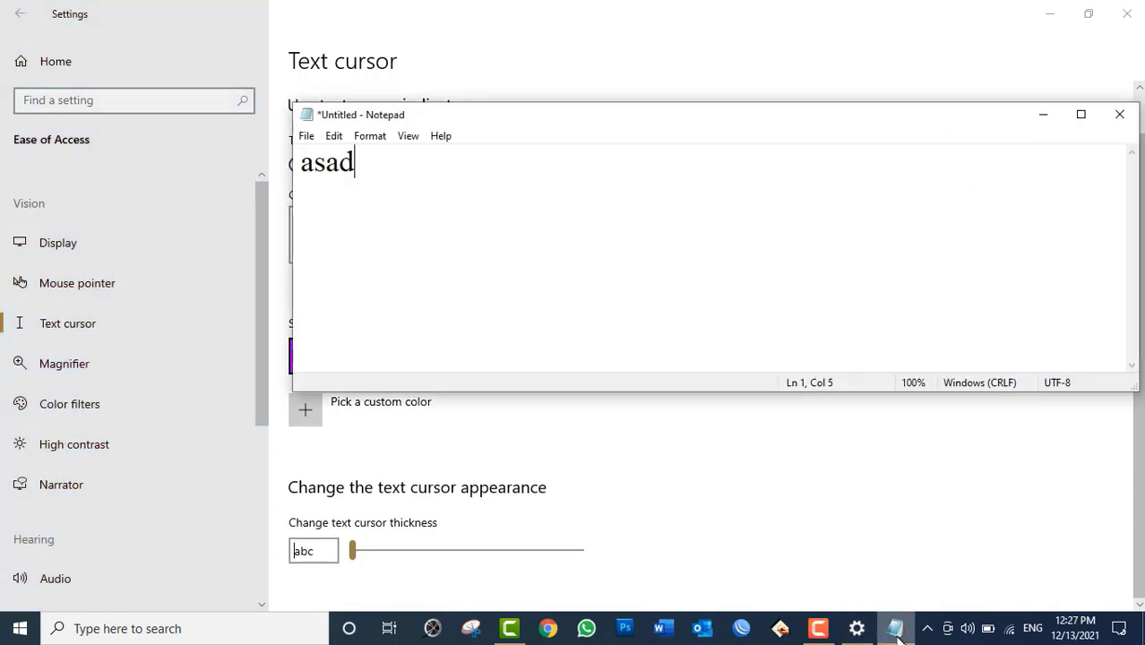
{"action": "left_click", "coordinate": [895, 628]}
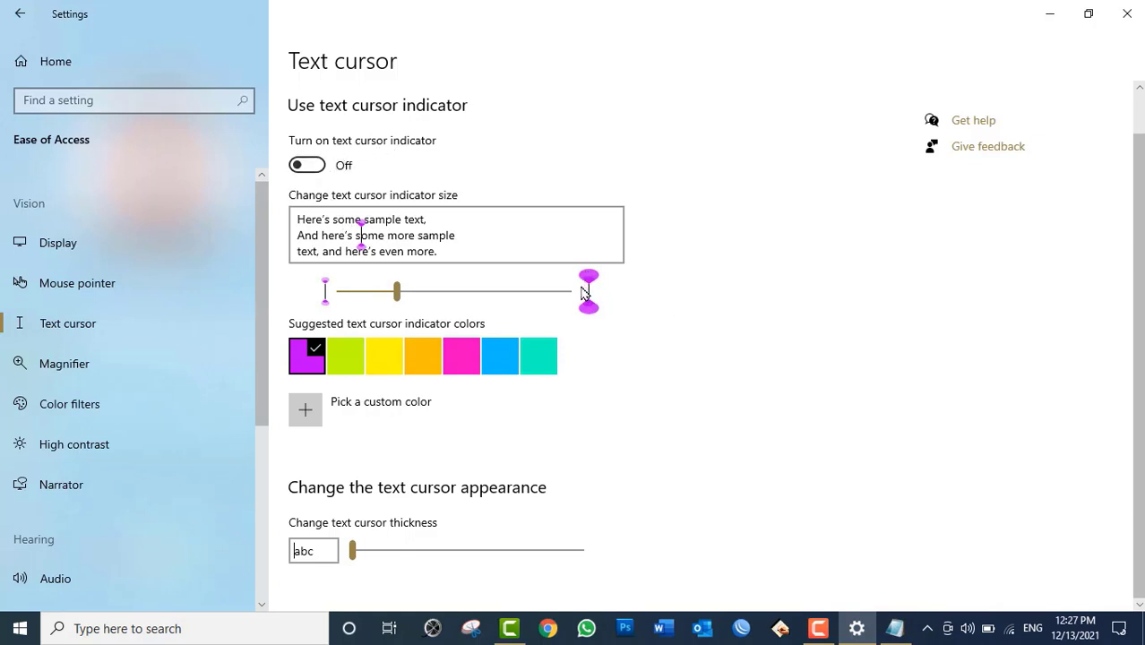
Turn on the text cursor indicator, and switch to the Notepad document to see it
{"action": "left_click", "coordinate": [308, 166]}
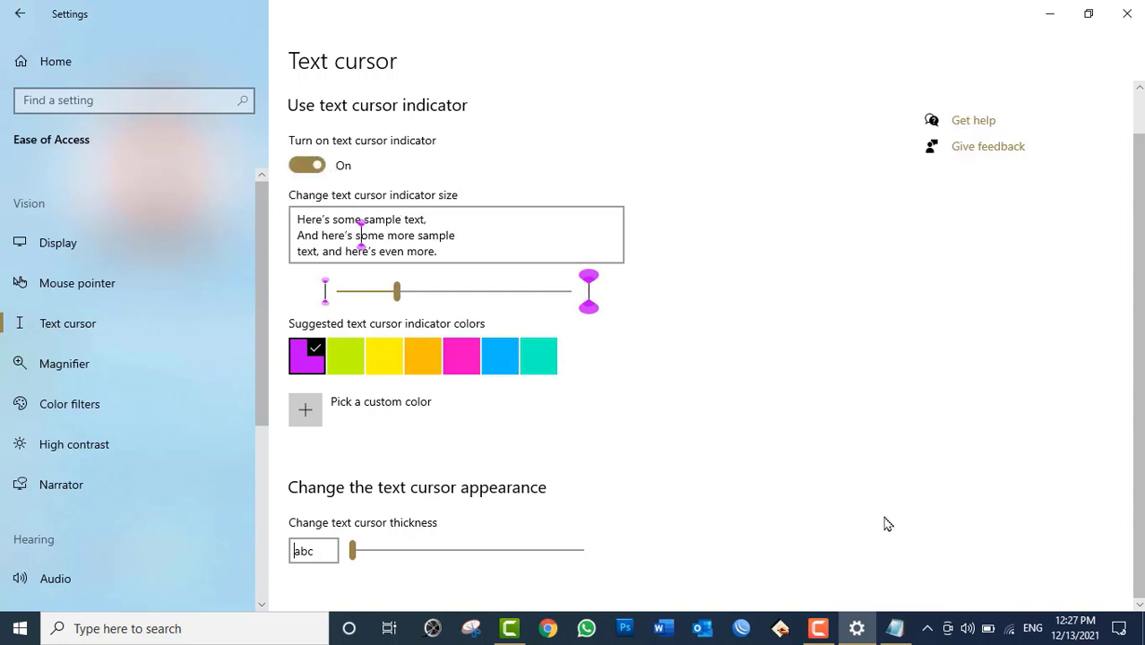
{"action": "left_click", "coordinate": [896, 628]}
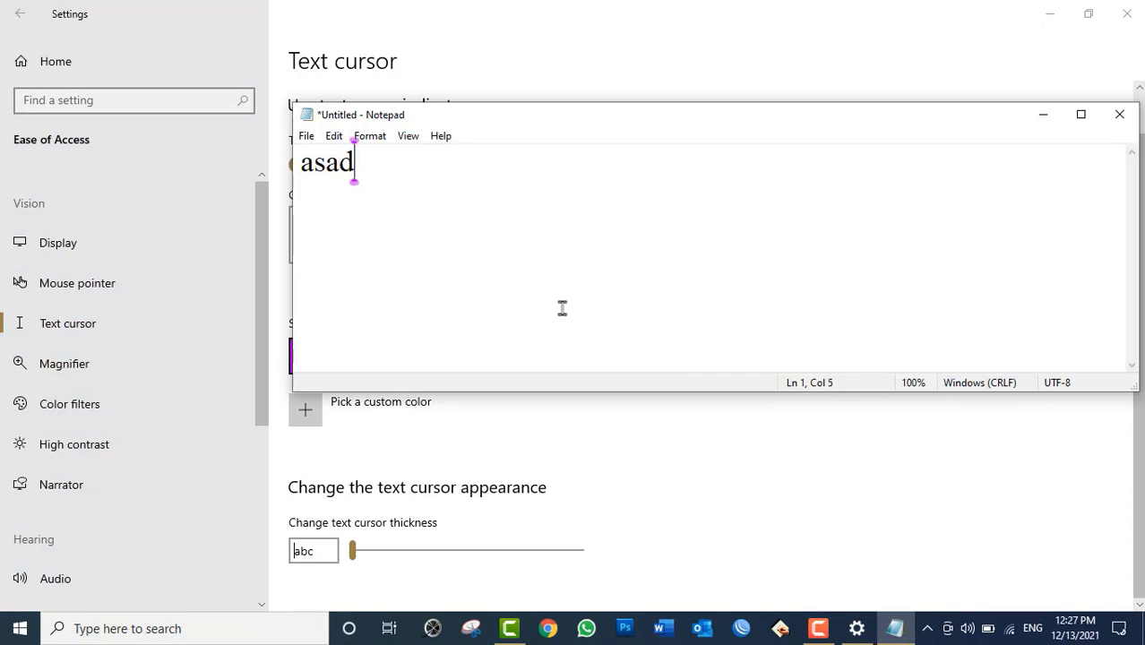
Append "vsvfsxcvxzvcx" to the Notepad text, and paste three copies of the whole text after it
{"action": "type", "text": "vsvfsxcvxzvcx"}
{"action": "key", "text": "ctrl+a"}
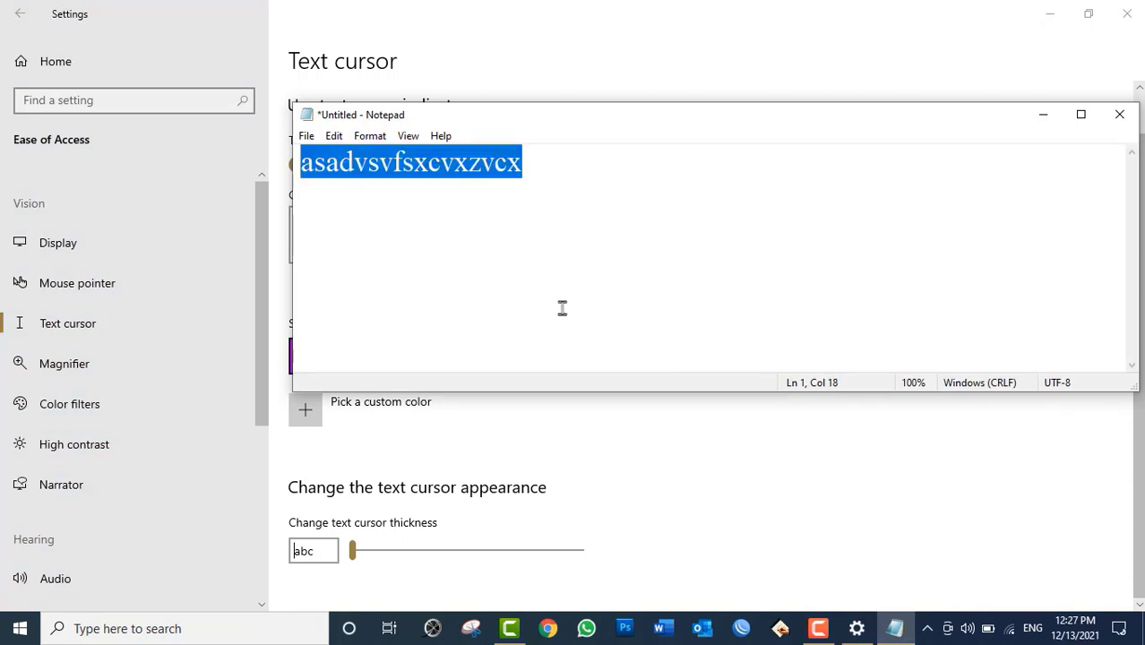
{"action": "key", "text": "Right"}
{"action": "key", "text": "ctrl+v"}
{"action": "key", "text": "ctrl+v"}
{"action": "key", "text": "ctrl+v"}
Leave one blank line in Notepad, and fill a new paragraph with about 28 pasted copies of the sample text
{"action": "key", "text": "Return"}
{"action": "key", "text": "Return"}
{"action": "key", "text": "ctrl+v"}
{"action": "key", "text": "ctrl+v"}
{"action": "key", "text": "ctrl+v"}
{"action": "key", "text": "ctrl+v"}
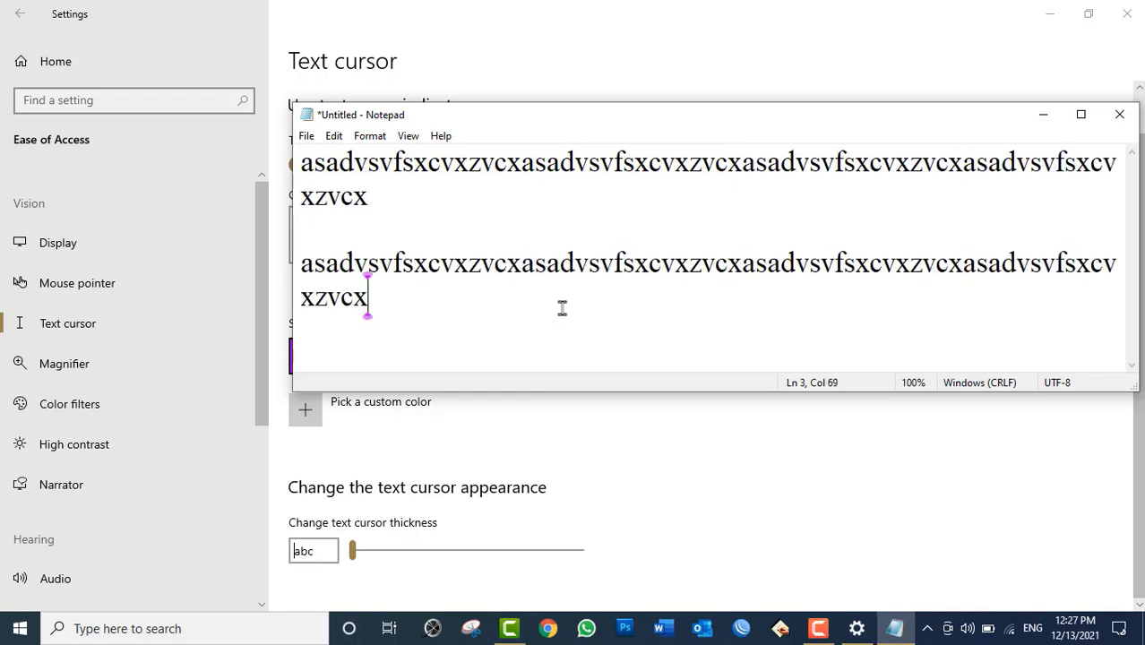
{"action": "key", "text": "ctrl+v"}
{"action": "key", "text": "ctrl+v"}
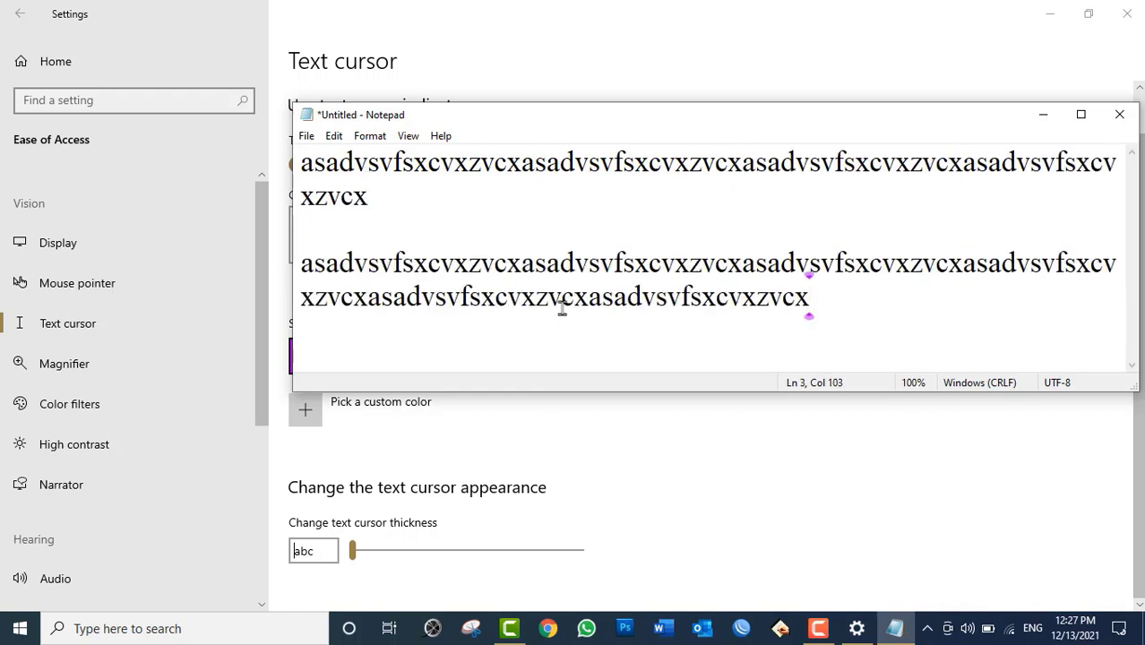
{"action": "key", "text": "ctrl+v"}
{"action": "key", "text": "ctrl+v"}
{"action": "key", "text": "ctrl+v"}
{"action": "key", "text": "ctrl+v"}
{"action": "key", "text": "ctrl+v"}
{"action": "key", "text": "ctrl+v"}
{"action": "key", "text": "ctrl+v"}
{"action": "key", "text": "ctrl+v"}
{"action": "key", "text": "ctrl+v"}
{"action": "key", "text": "ctrl+v"}
{"action": "key", "text": "ctrl+v"}
{"action": "key", "text": "ctrl+v"}
{"action": "key", "text": "ctrl+v"}
{"action": "key", "text": "ctrl+v"}
{"action": "key", "text": "ctrl+v"}
{"action": "key", "text": "ctrl+v"}
{"action": "key", "text": "ctrl+v"}
{"action": "key", "text": "ctrl+v"}
{"action": "key", "text": "ctrl+v"}
{"action": "key", "text": "ctrl+v"}
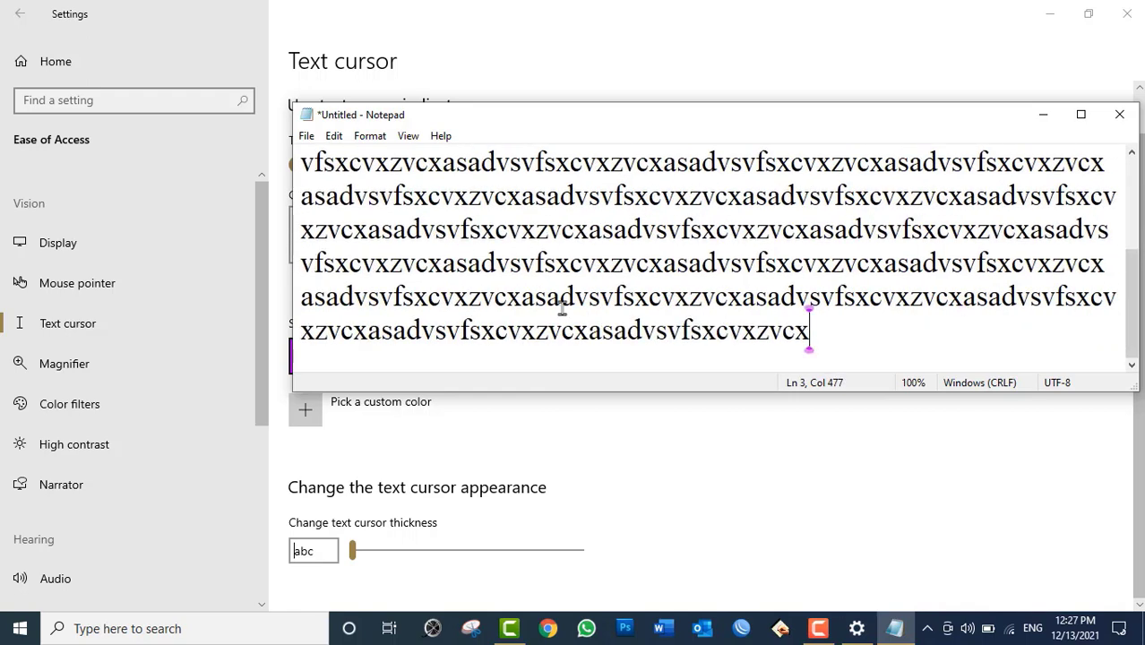
Look over the pasted Notepad text with the cursor indicator, and minimize the window
{"action": "scroll", "coordinate": [562, 309], "scroll_direction": "up", "scroll_amount": 2}
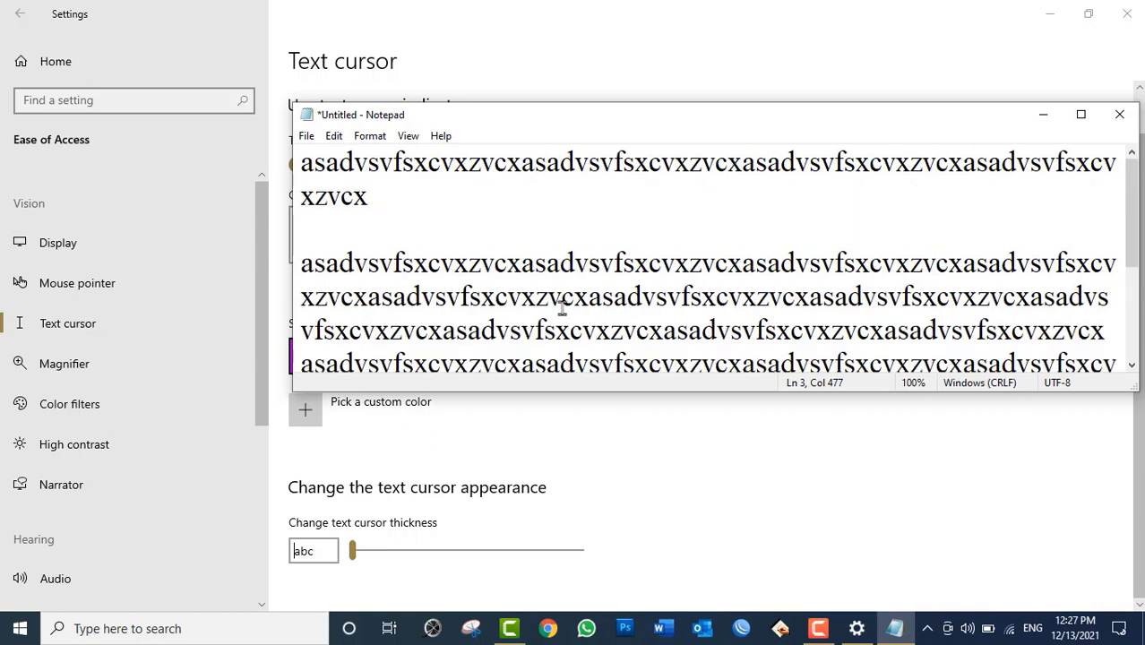
{"action": "scroll", "coordinate": [562, 309], "scroll_direction": "down", "scroll_amount": 2}
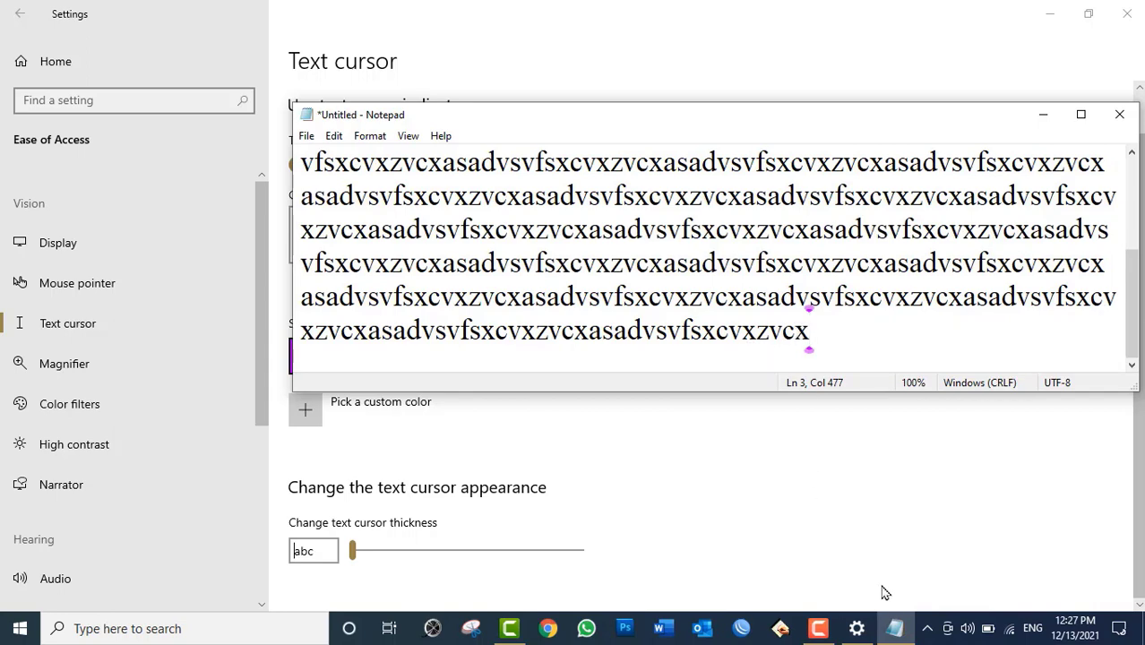
{"action": "left_click", "coordinate": [894, 628]}
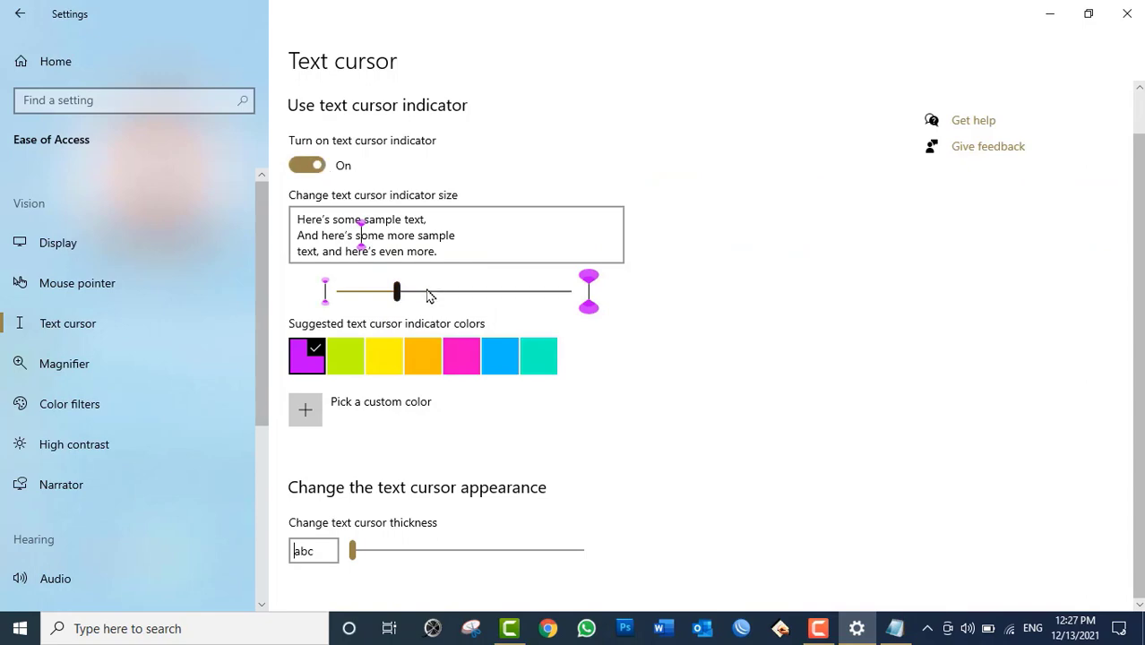
Set the text cursor indicator to its maximum size, check it in Notepad, and return to Settings
{"action": "left_click_drag", "start_coordinate": [429, 295], "coordinate": [581, 292]}
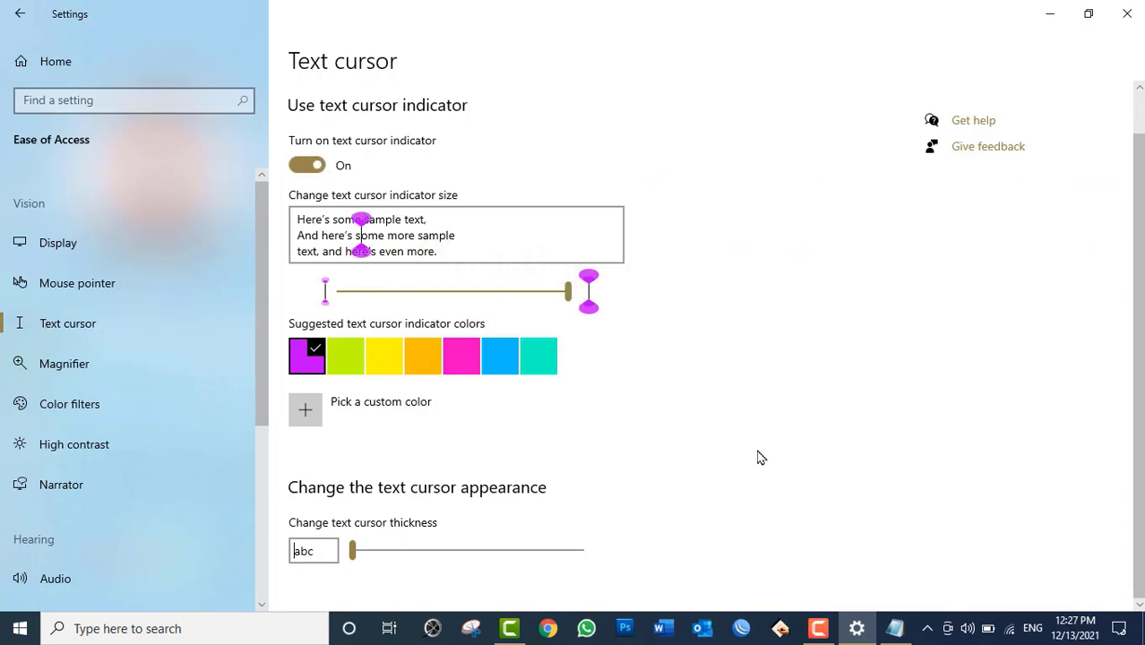
{"action": "left_click", "coordinate": [896, 630]}
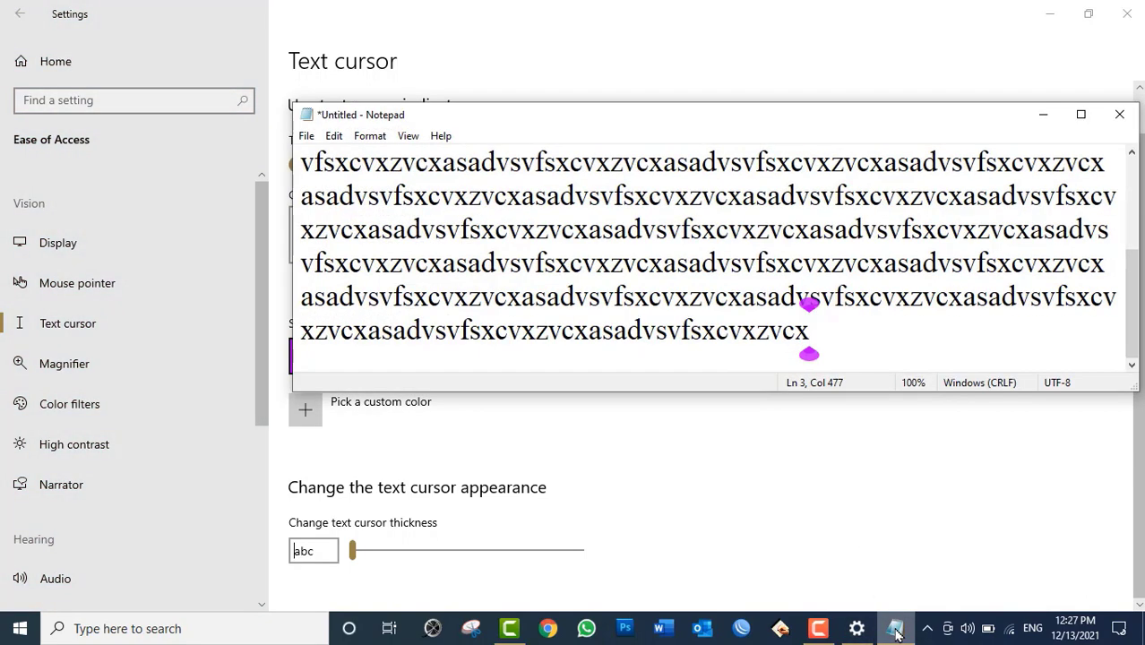
{"action": "left_click", "coordinate": [896, 630]}
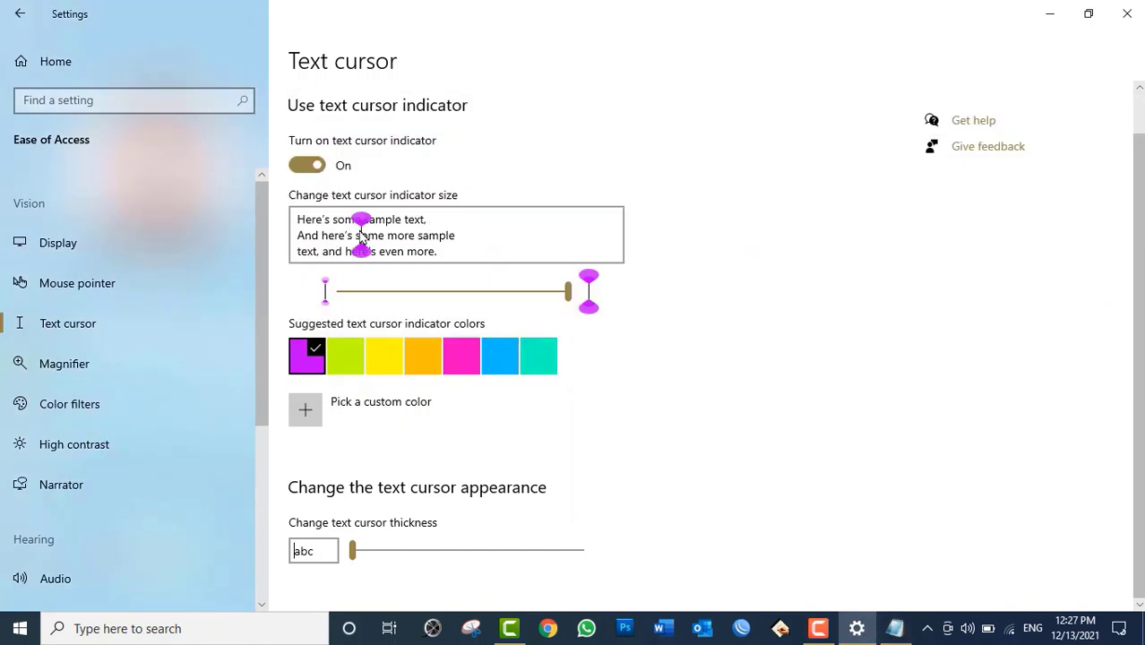
Turn off the text cursor indicator, check the plain cursor in Notepad, and return to Settings
{"action": "left_click", "coordinate": [308, 167]}
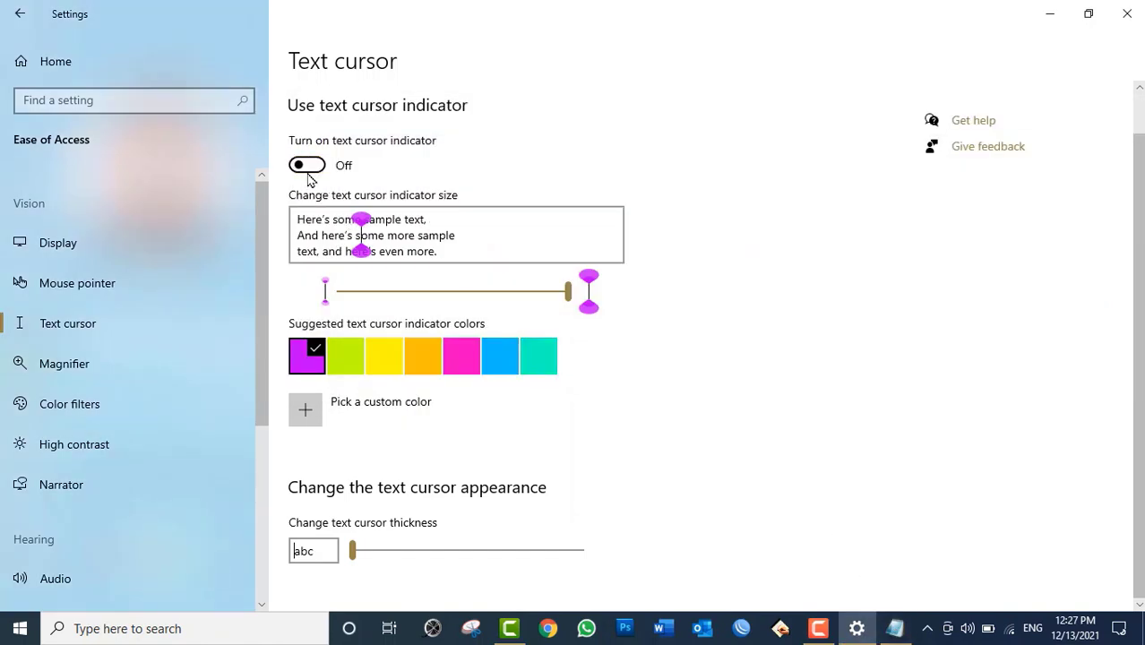
{"action": "left_click", "coordinate": [896, 630]}
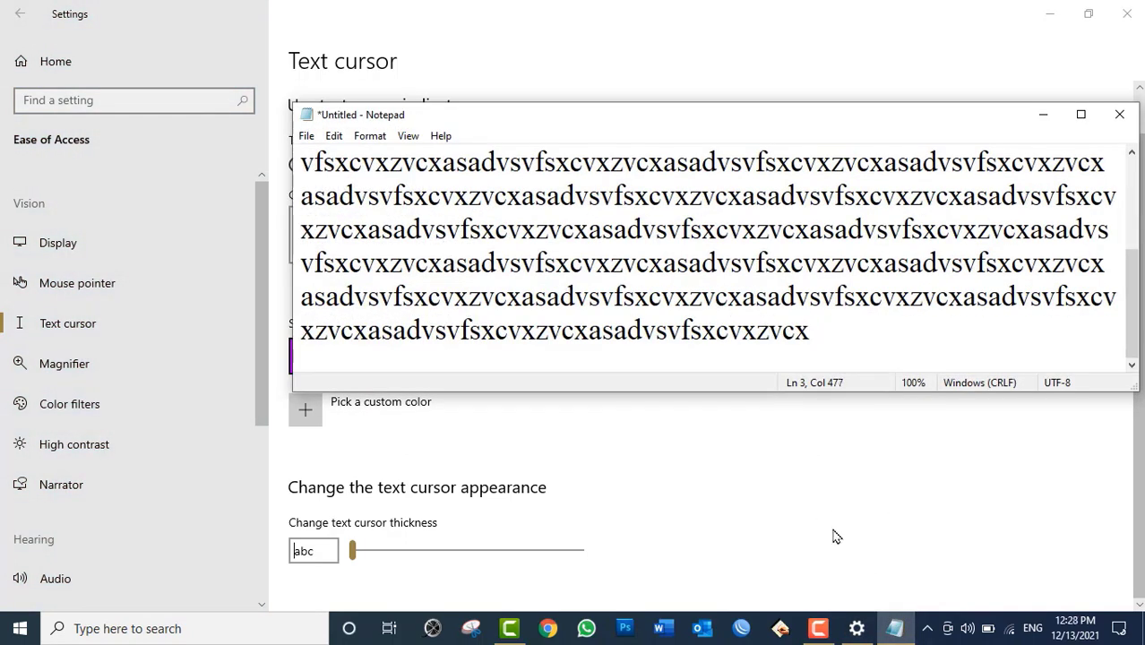
{"action": "left_click", "coordinate": [896, 630]}
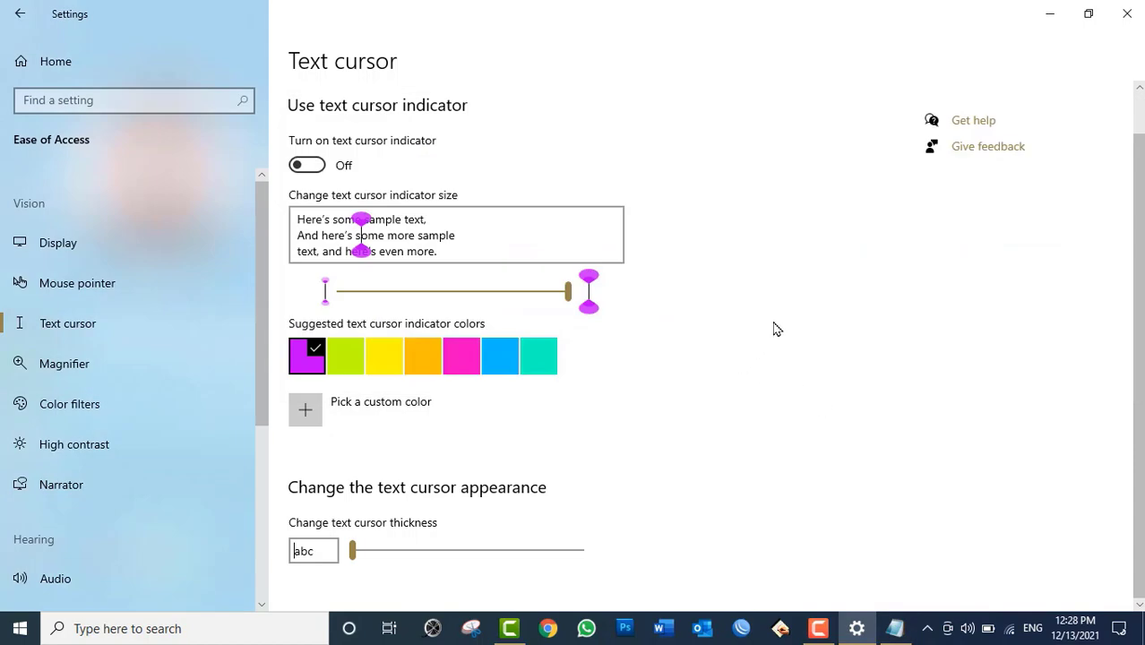
{"action": "left_click", "coordinate": [894, 629]}
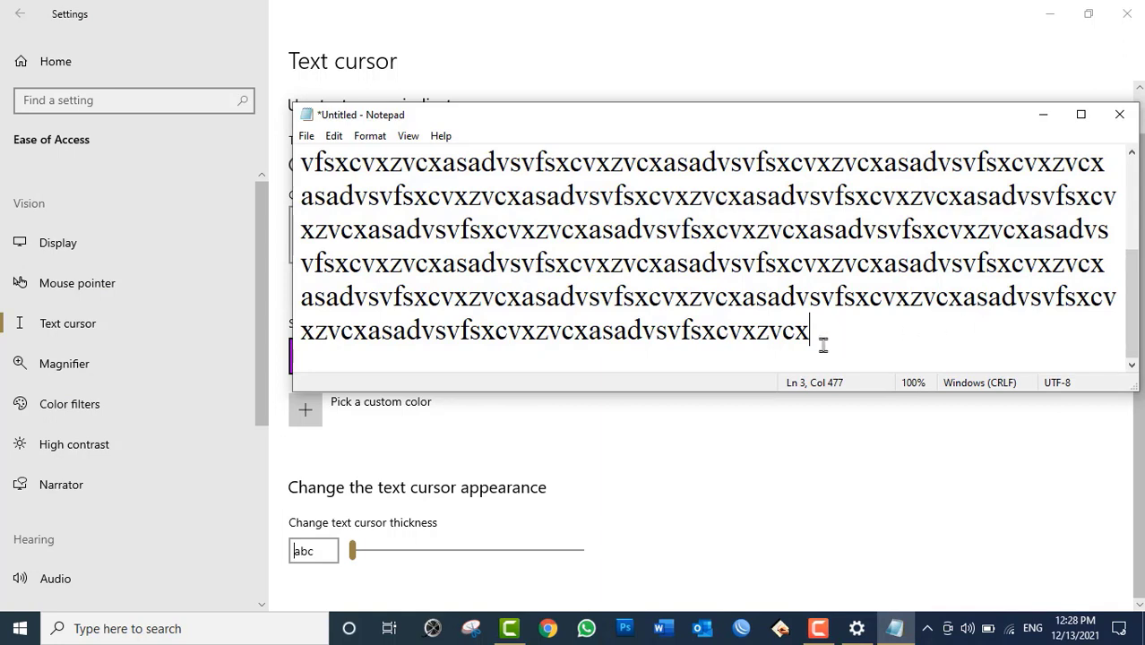
{"action": "left_click", "coordinate": [528, 59]}
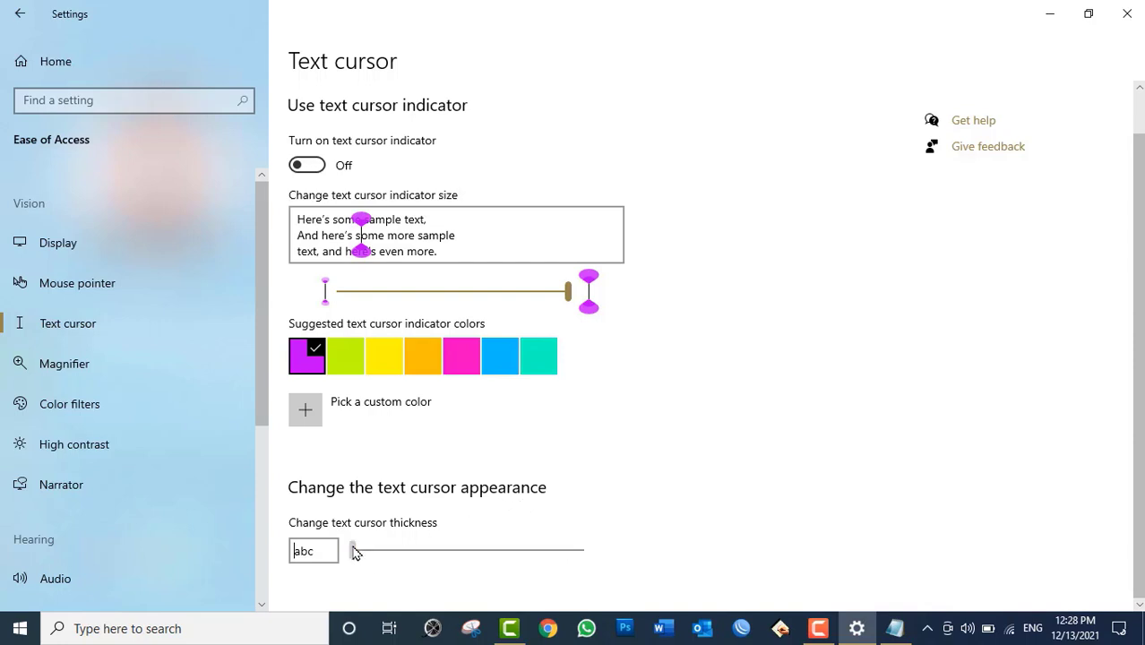
Increase the text cursor thickness to about 7, check it in Notepad, and set it back to the minimum
{"action": "left_click_drag", "start_coordinate": [354, 550], "coordinate": [421, 562]}
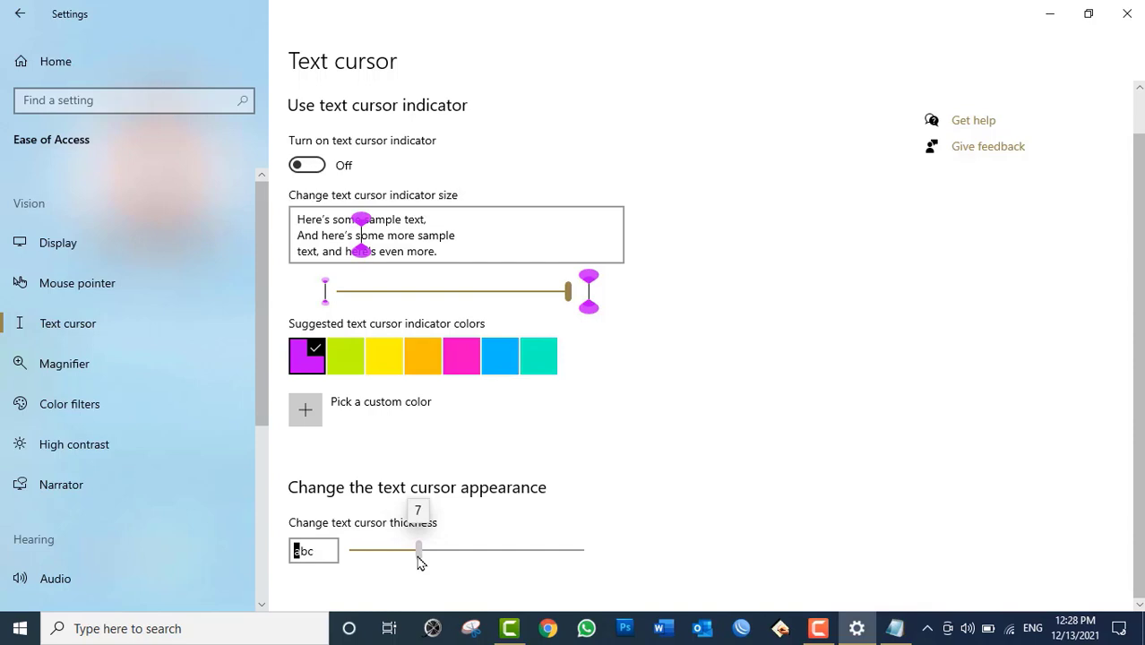
{"action": "left_click_drag", "start_coordinate": [420, 561], "coordinate": [425, 561]}
{"action": "left_click", "coordinate": [894, 627]}
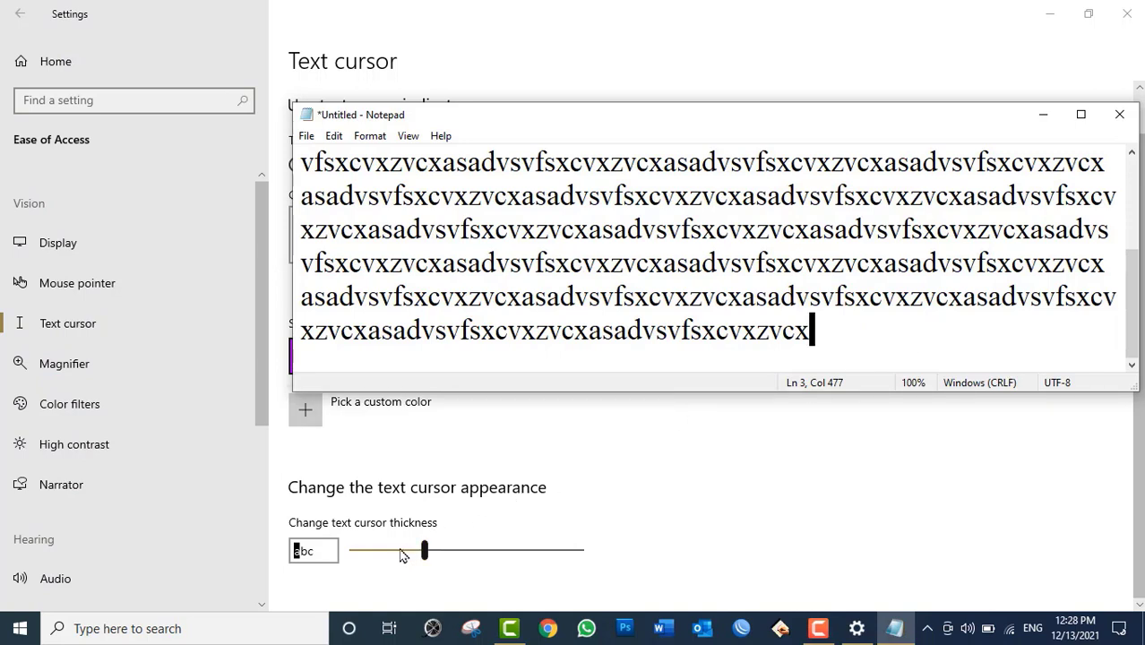
{"action": "left_click_drag", "start_coordinate": [400, 555], "coordinate": [353, 551]}
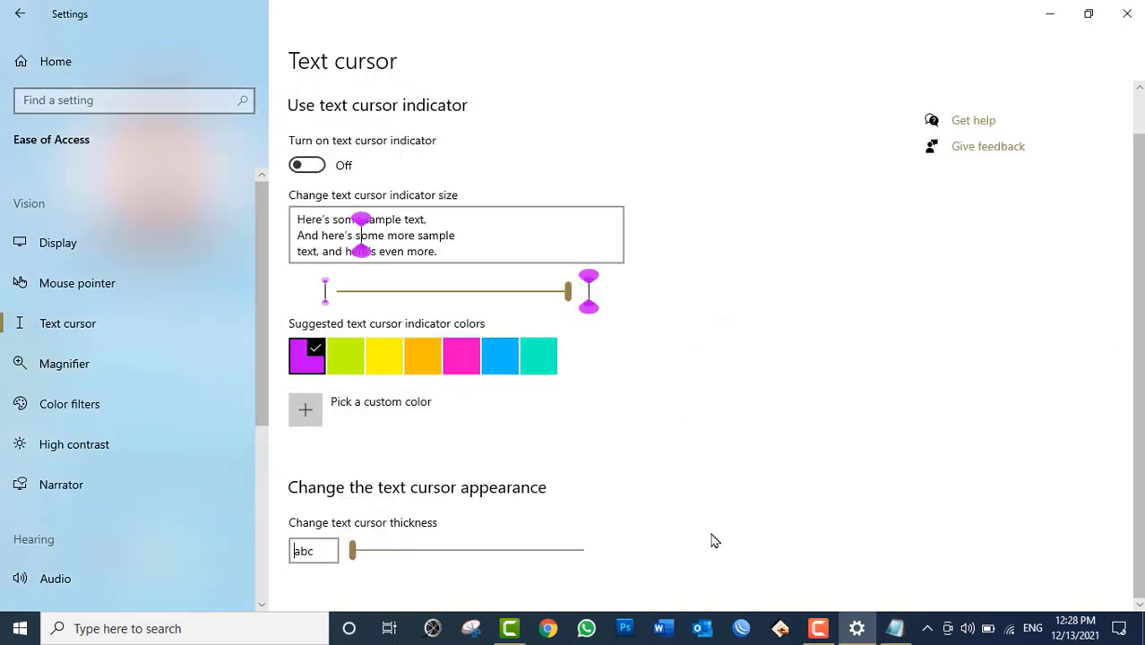
Set the text cursor indicator size to its minimum, and briefly check Notepad
{"action": "left_click_drag", "start_coordinate": [567, 290], "coordinate": [331, 291]}
{"action": "left_click", "coordinate": [896, 637]}
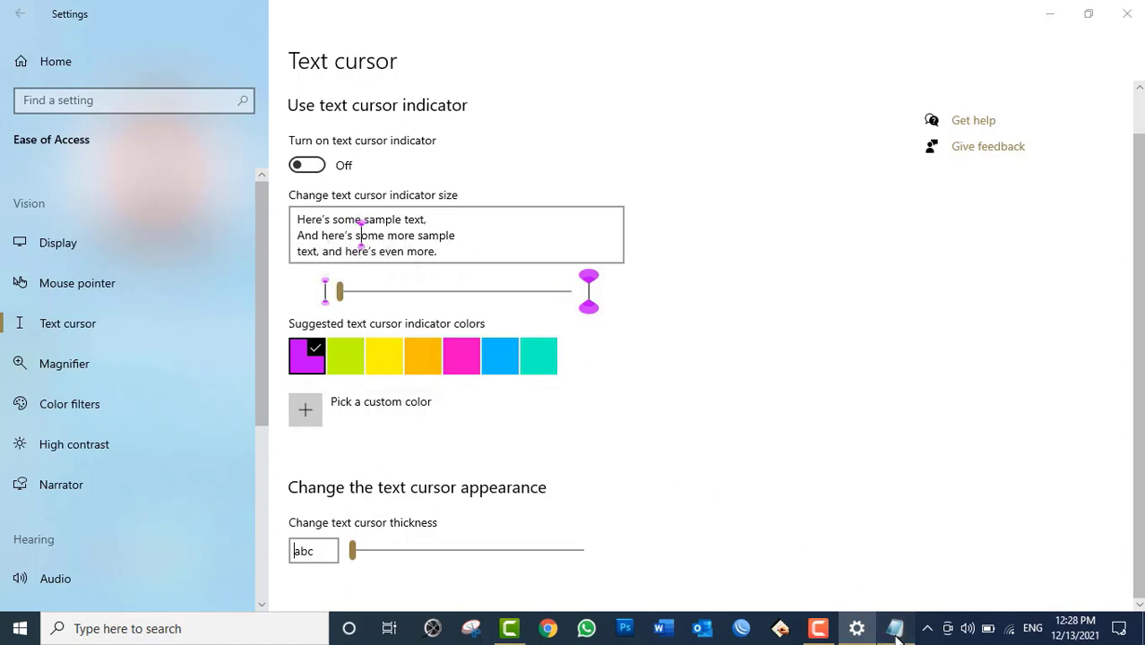
{"action": "left_click", "coordinate": [896, 627]}
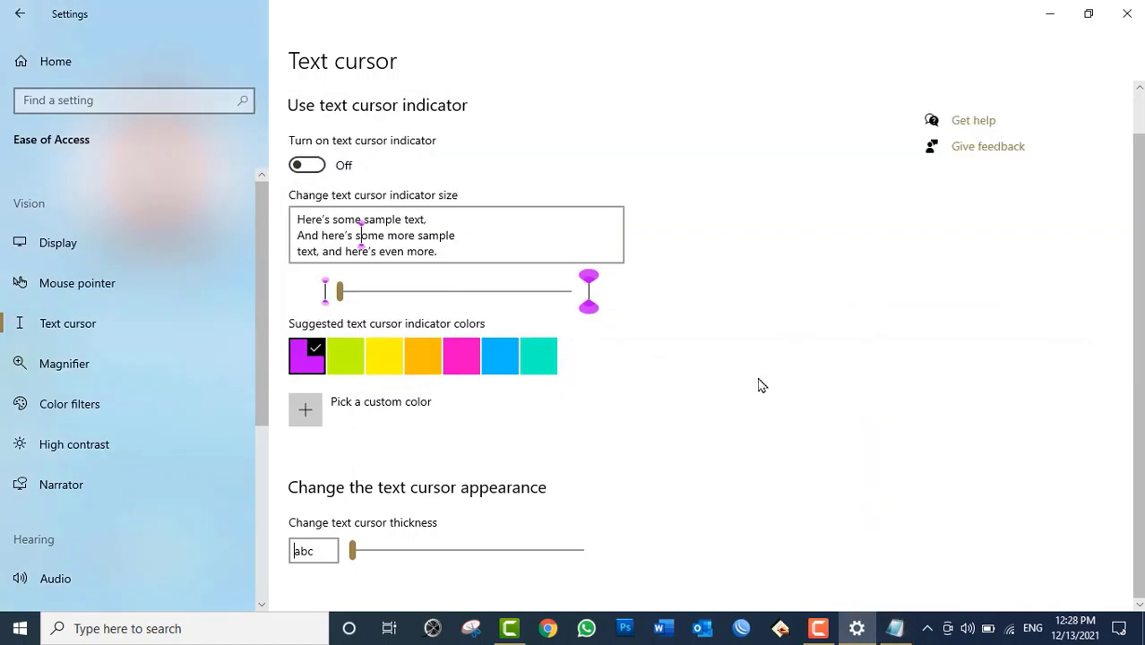
Launch the On-Screen Keyboard with the Run command "osk", and minimize it
{"action": "scroll", "coordinate": [767, 389], "scroll_direction": "up", "scroll_amount": 1}
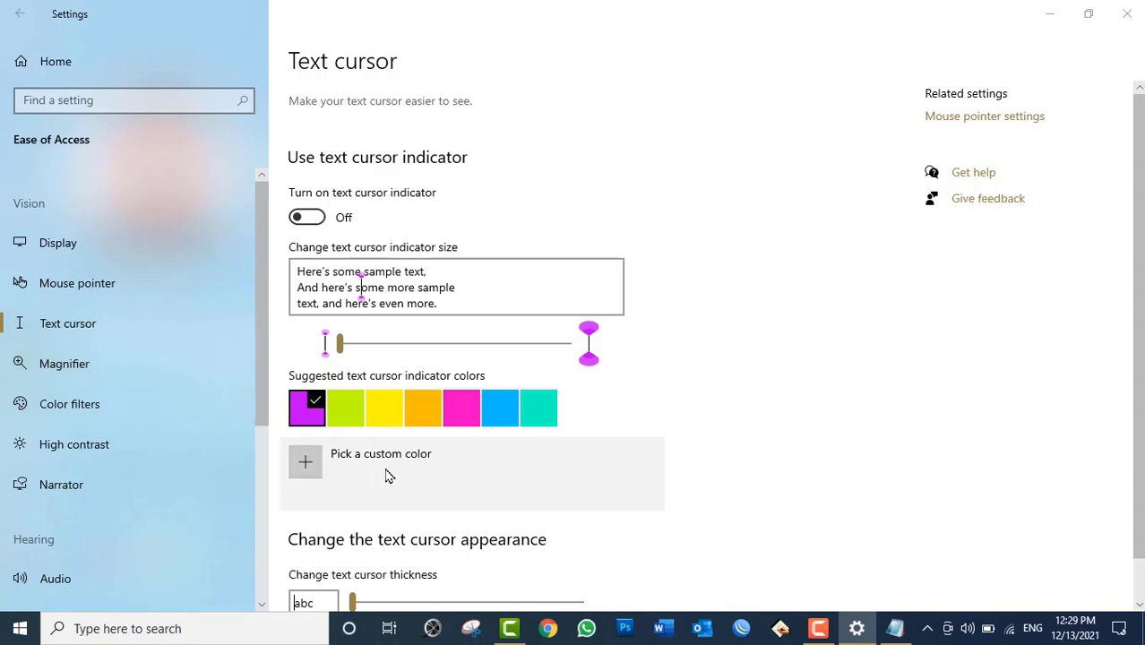
{"action": "key", "text": "super+r"}
{"action": "type", "text": "osk"}
{"action": "key", "text": "Return"}
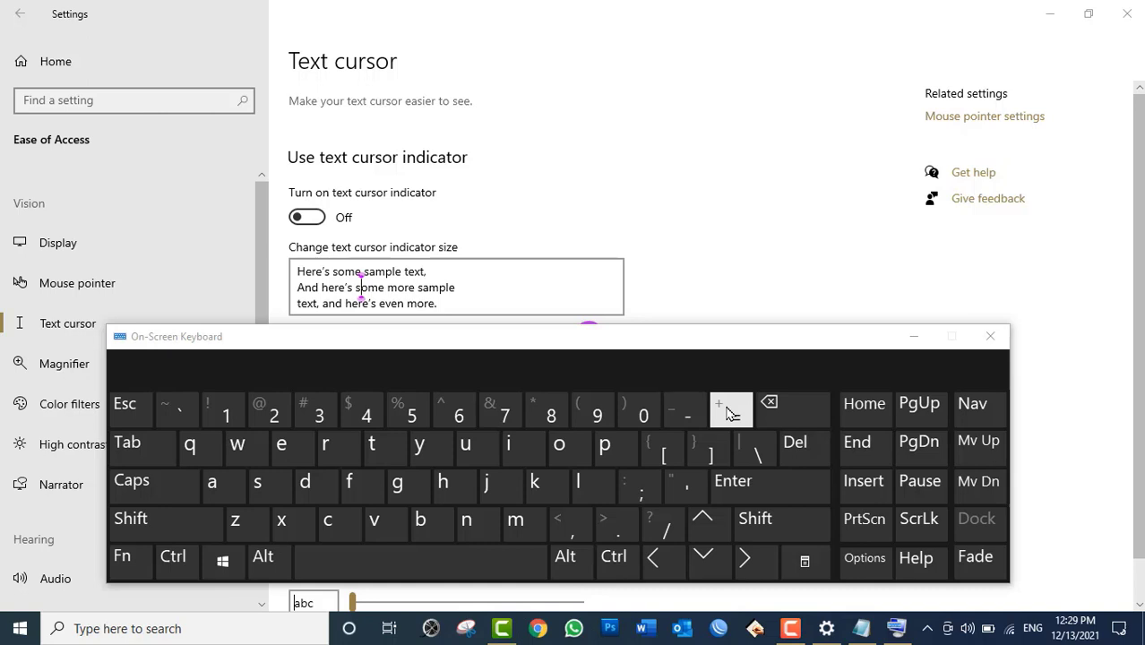
{"action": "left_click", "coordinate": [914, 336]}
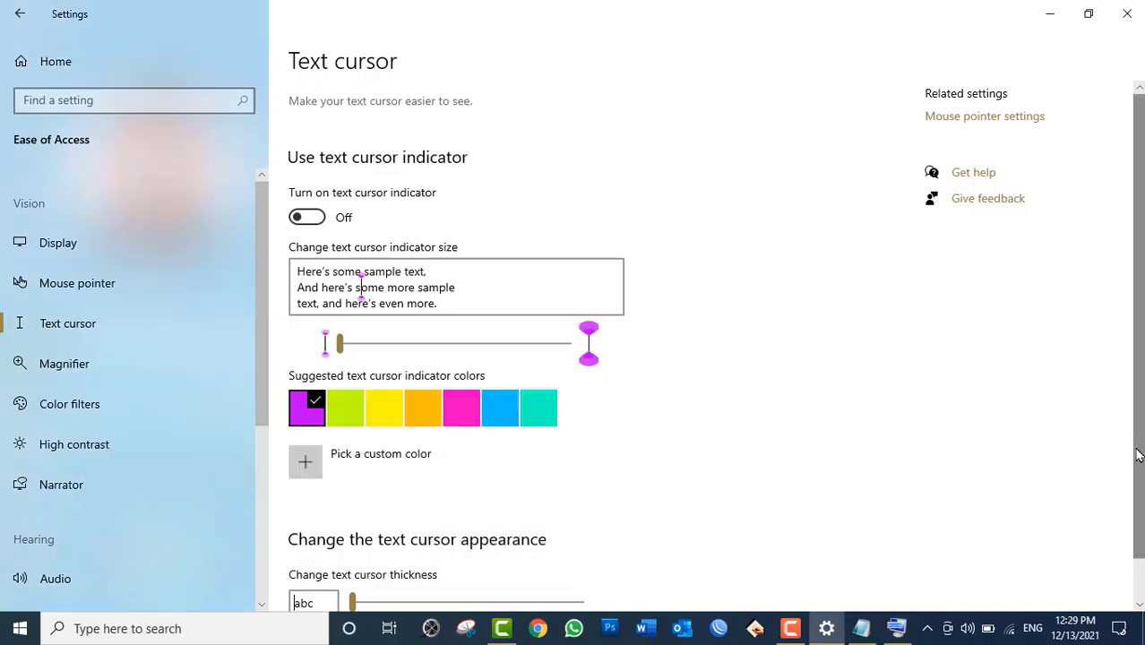
Start Magnifier, zoom in to 300% and back out to 100%, and close it
{"action": "key", "text": "super+plus"}
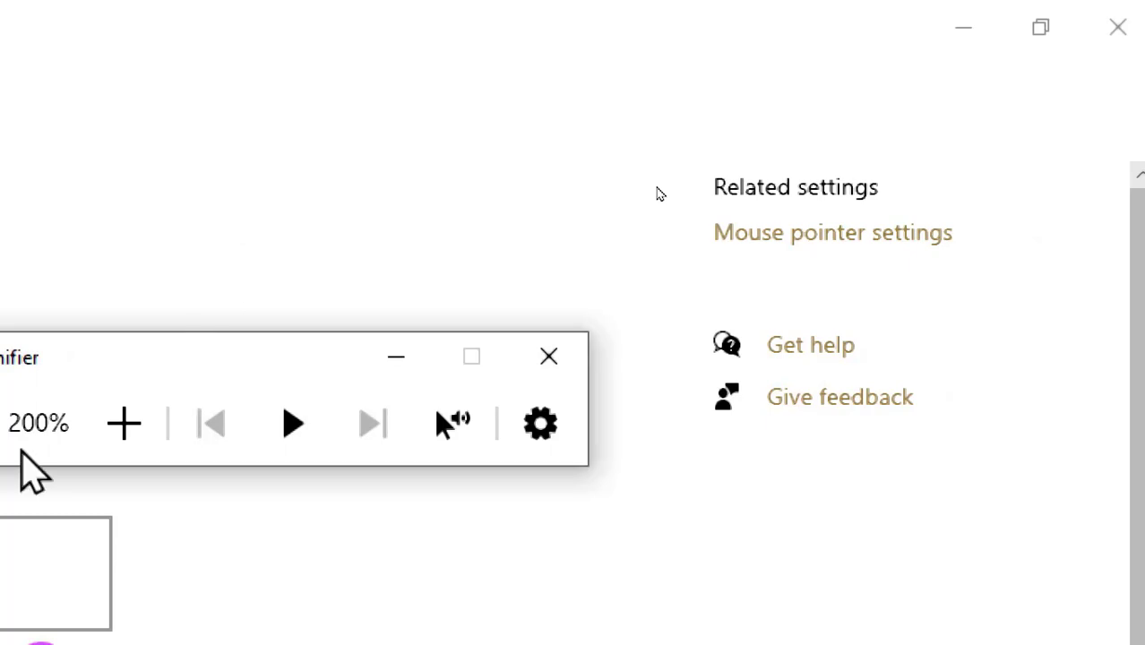
{"action": "left_click", "coordinate": [125, 421]}
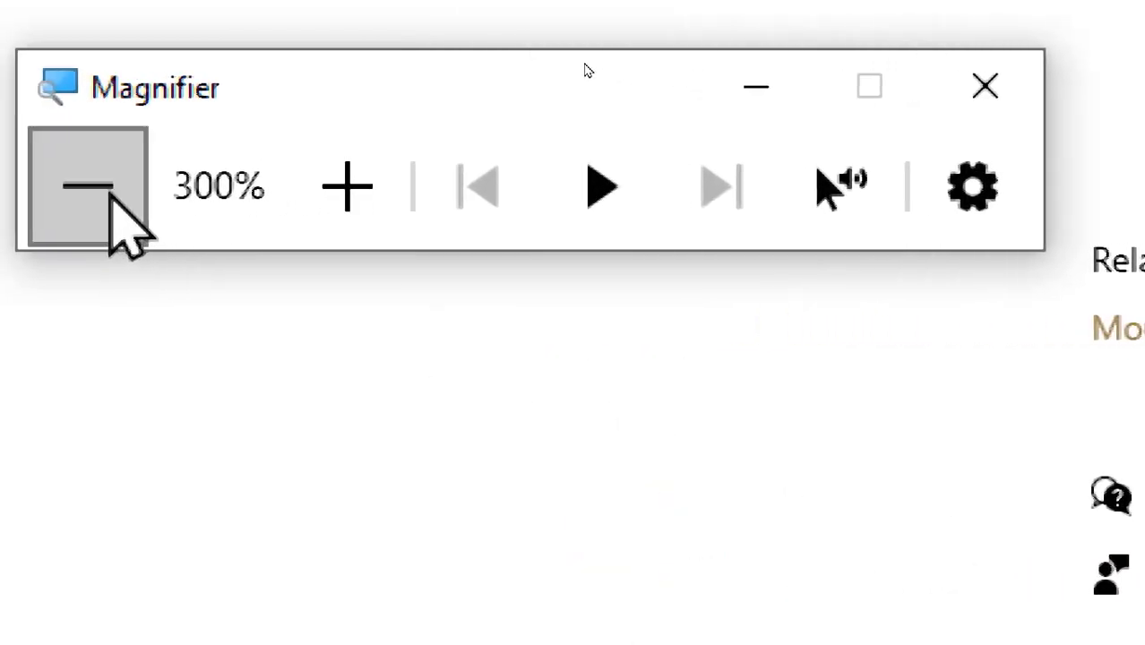
{"action": "left_click", "coordinate": [20, 186]}
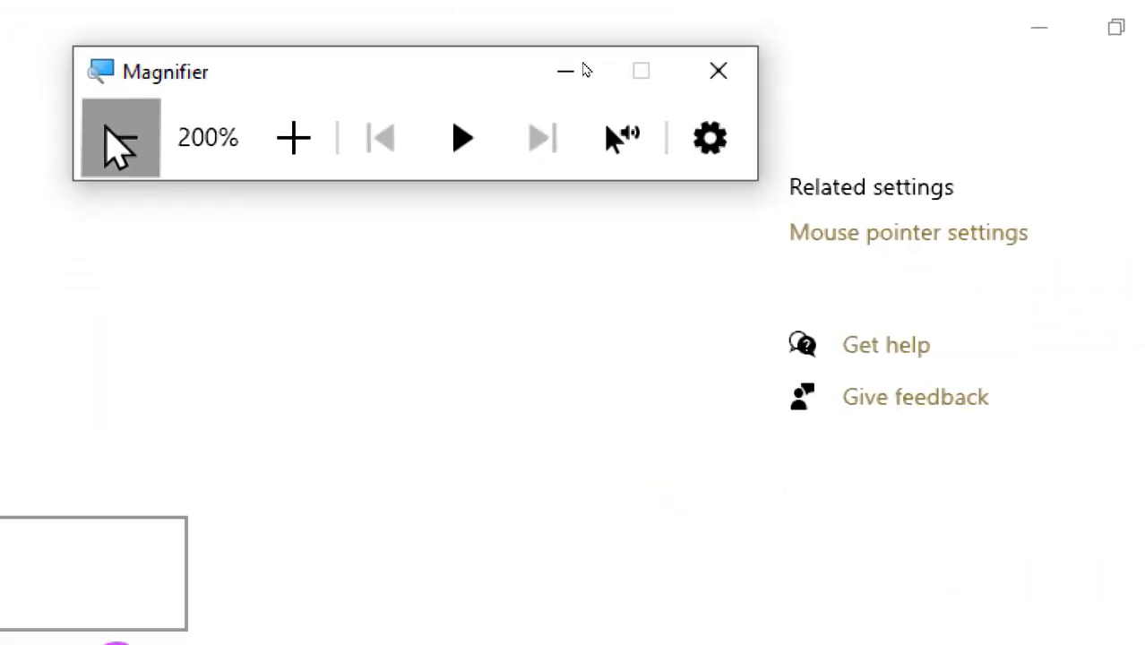
{"action": "left_click", "coordinate": [120, 138]}
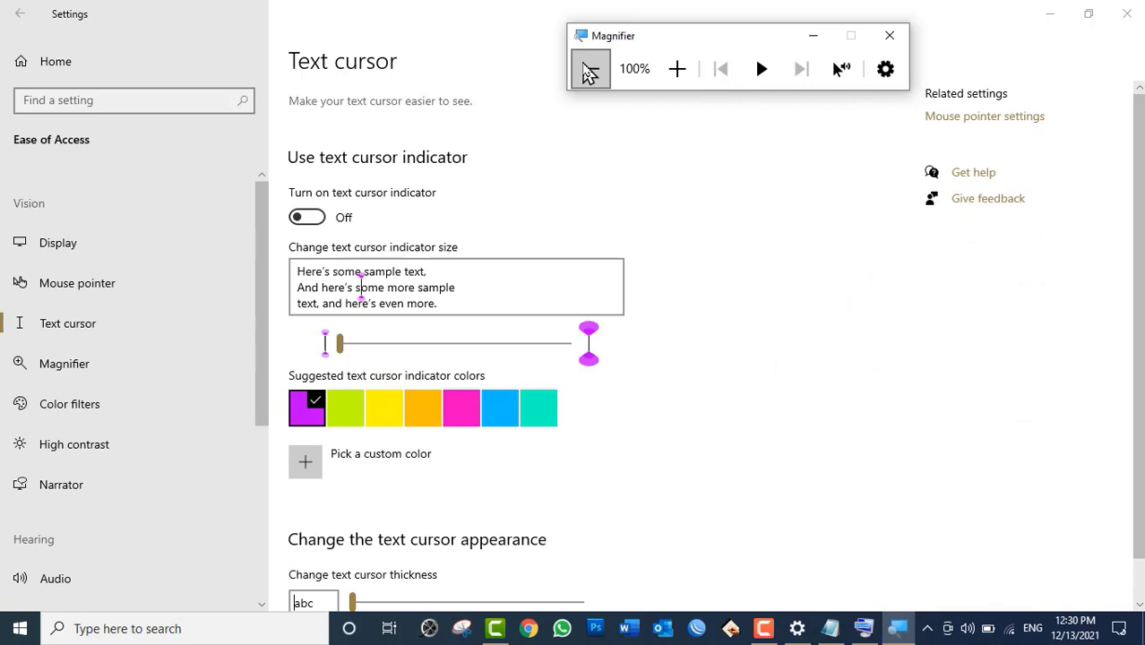
{"action": "left_click", "coordinate": [887, 37]}
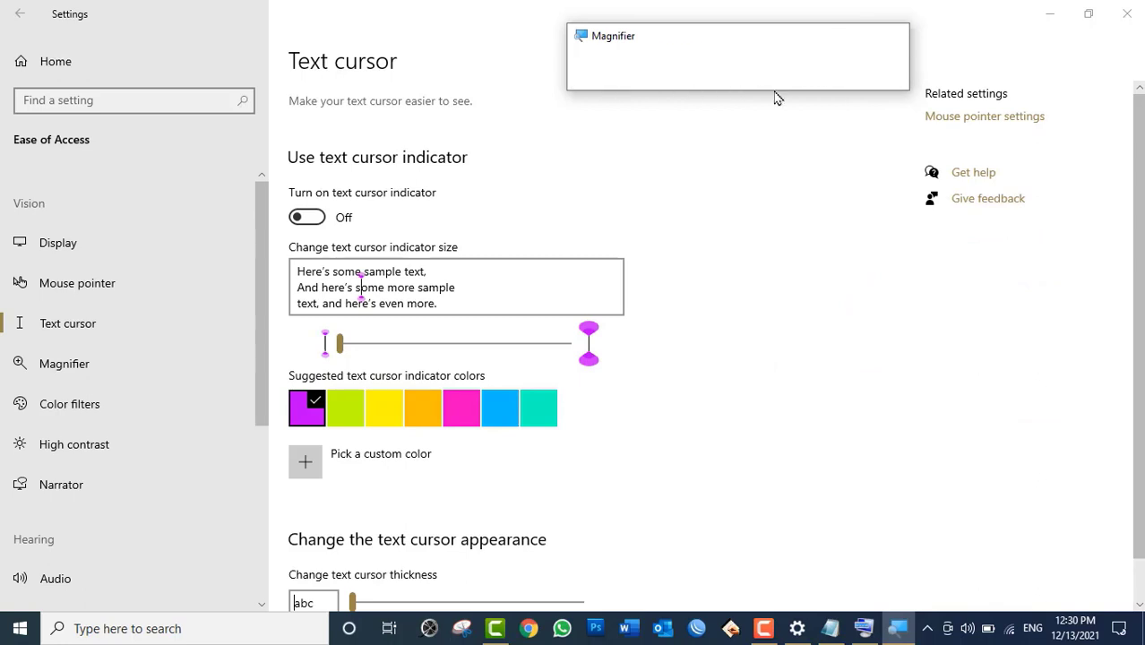
Turn on Magnifier from its Ease of Access settings page, and move its floating toolbar over the page
{"action": "left_click", "coordinate": [111, 371]}
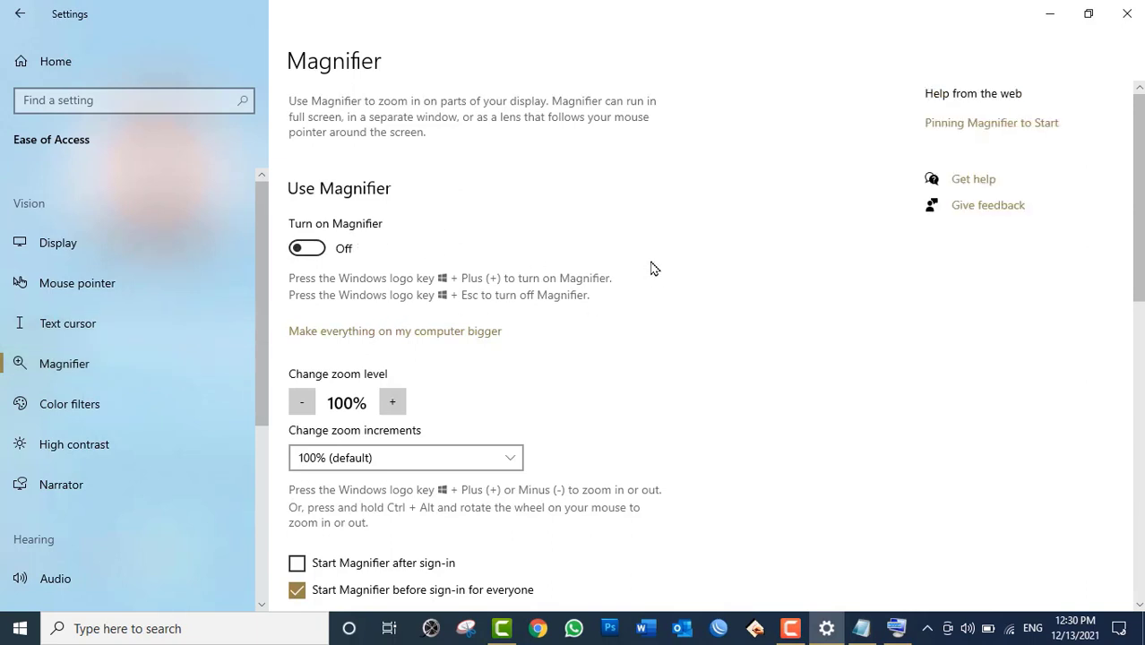
{"action": "left_click", "coordinate": [320, 253]}
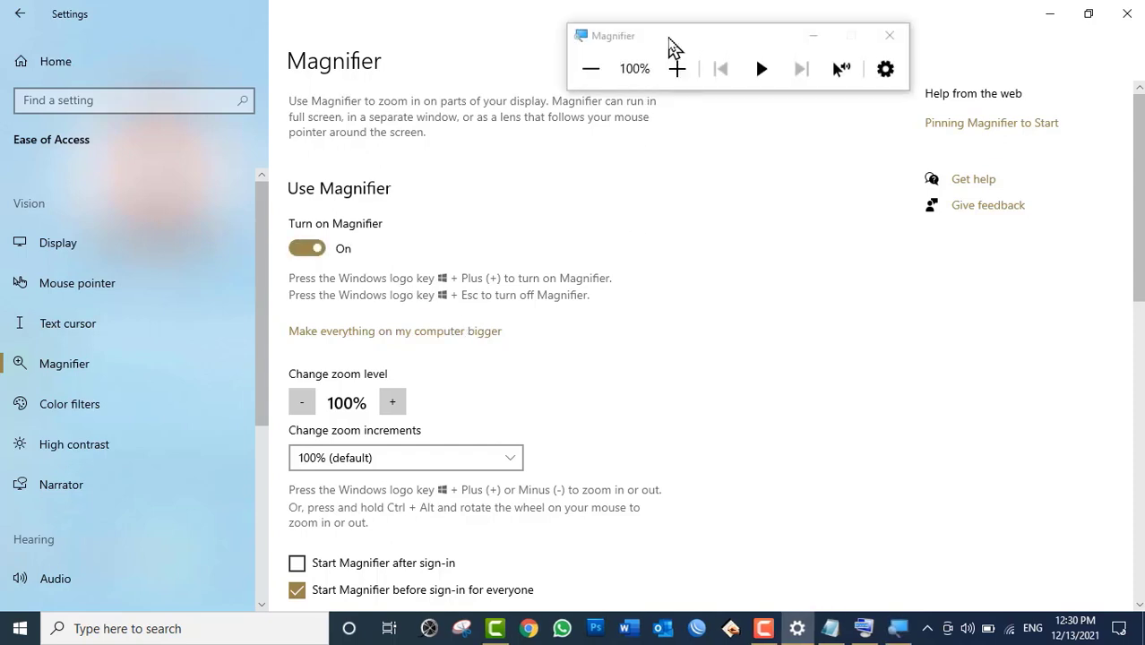
{"action": "left_click", "coordinate": [674, 47]}
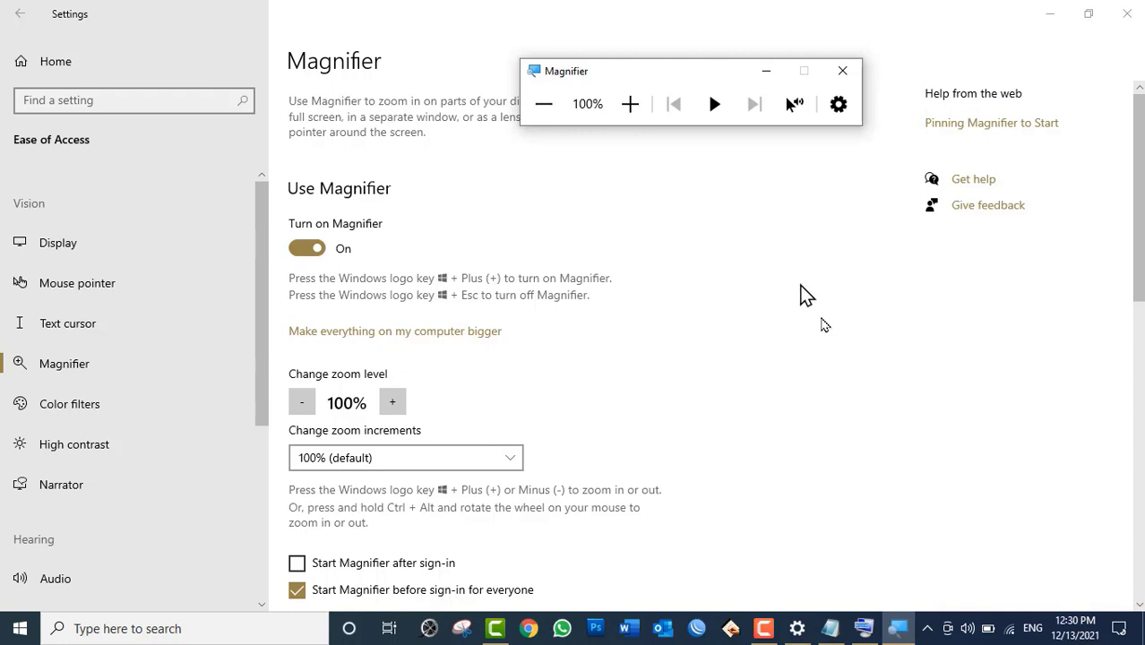
{"action": "left_click", "coordinate": [356, 106]}
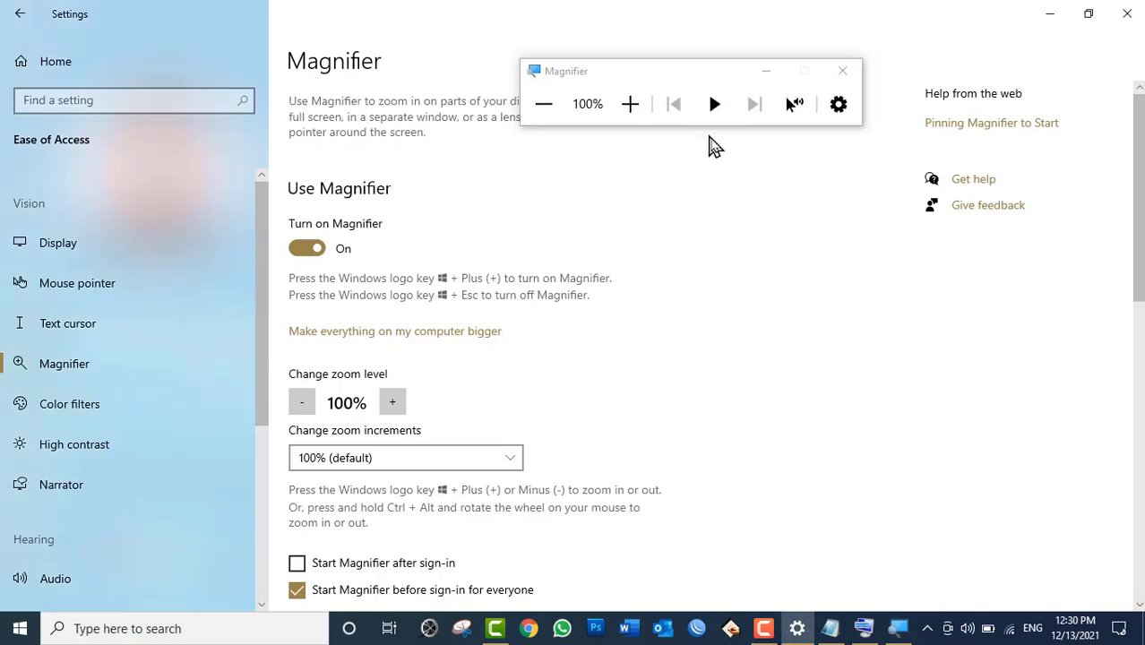
Zoom Magnifier in to 300% and back out to 100%, and turn Magnifier off
{"action": "left_click", "coordinate": [629, 104]}
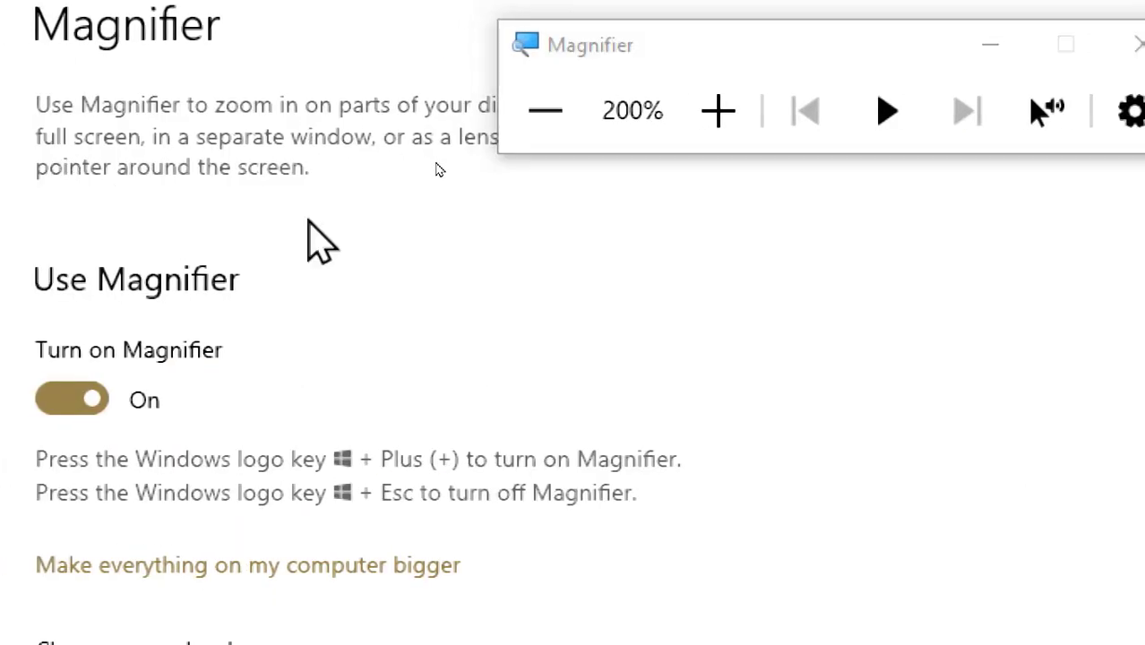
{"action": "left_click", "coordinate": [724, 109]}
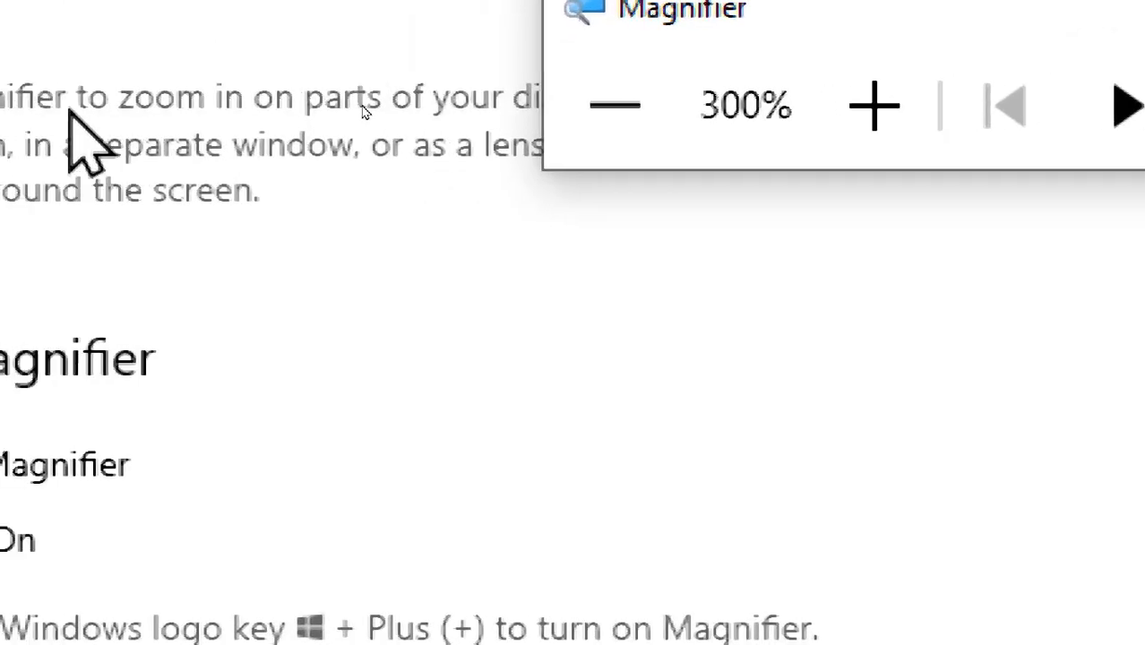
{"action": "double_click", "coordinate": [615, 106]}
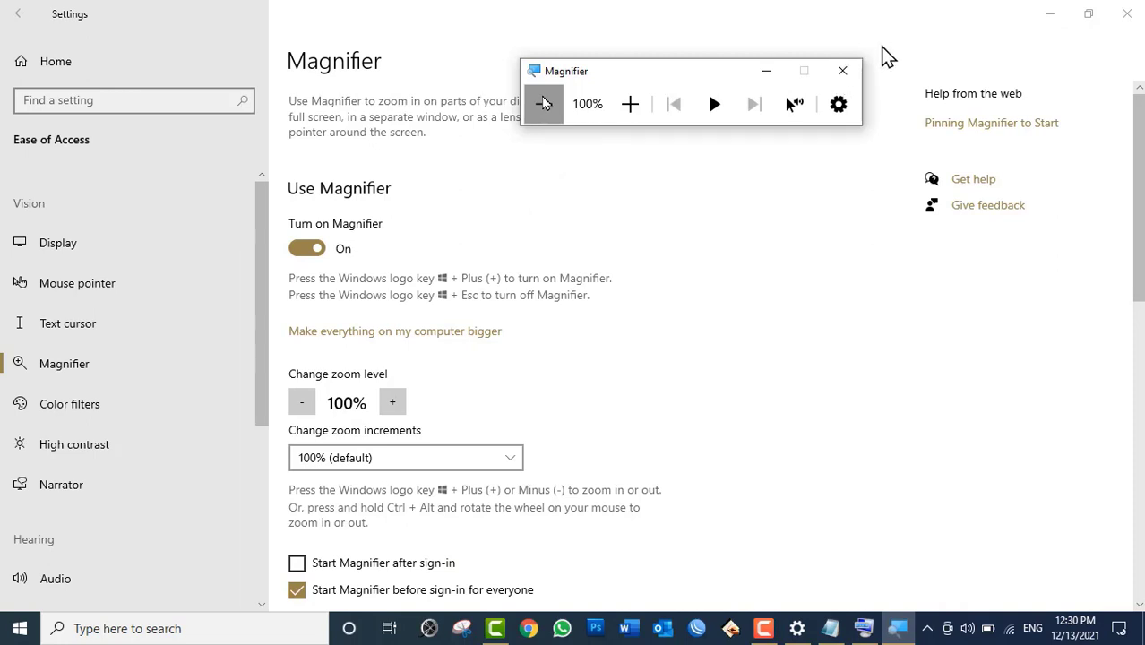
{"action": "left_click", "coordinate": [846, 71]}
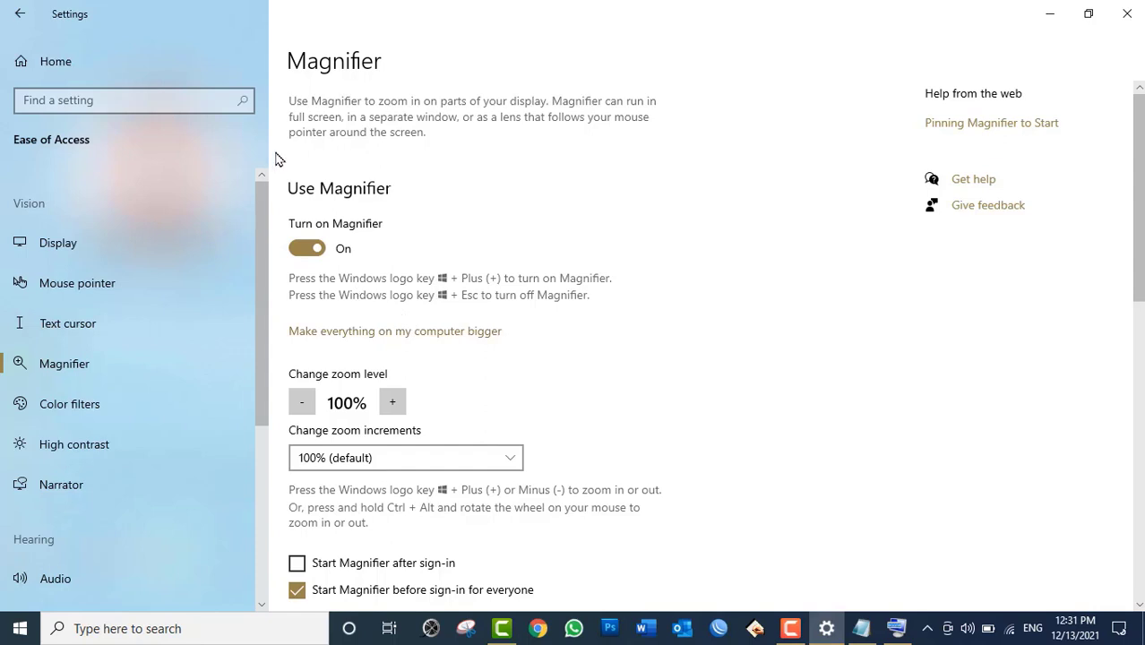
{"action": "left_click", "coordinate": [304, 248]}
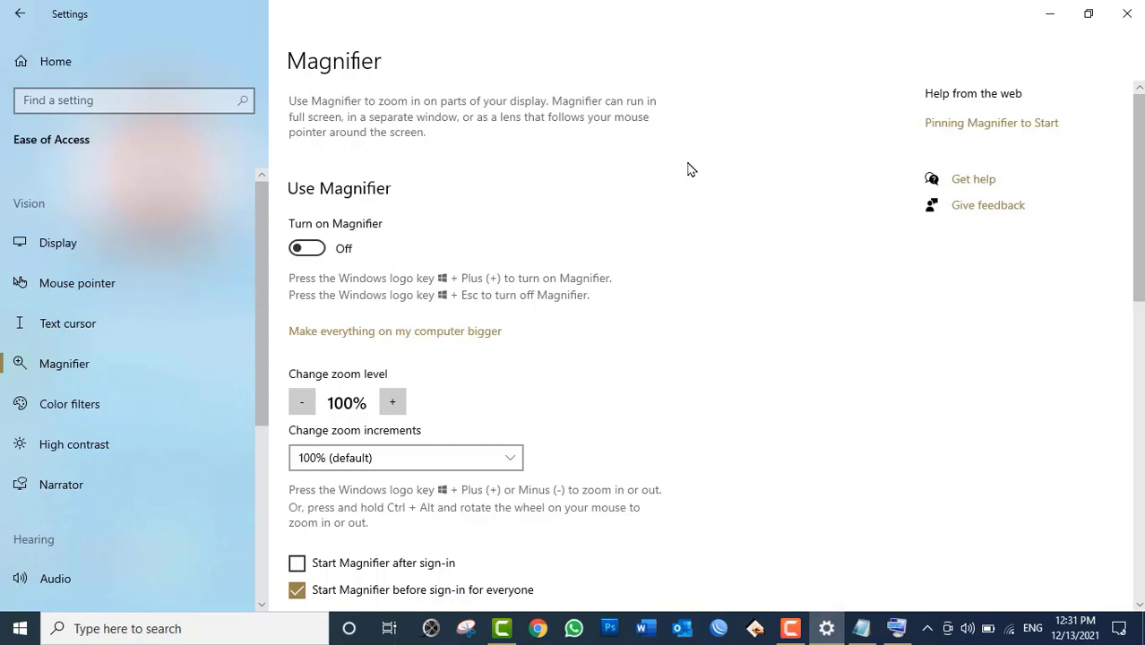
Try switching Magnifier on and off with both its keyboard shortcuts and the settings toggle, leaving it off
{"action": "key", "text": "super+plus"}
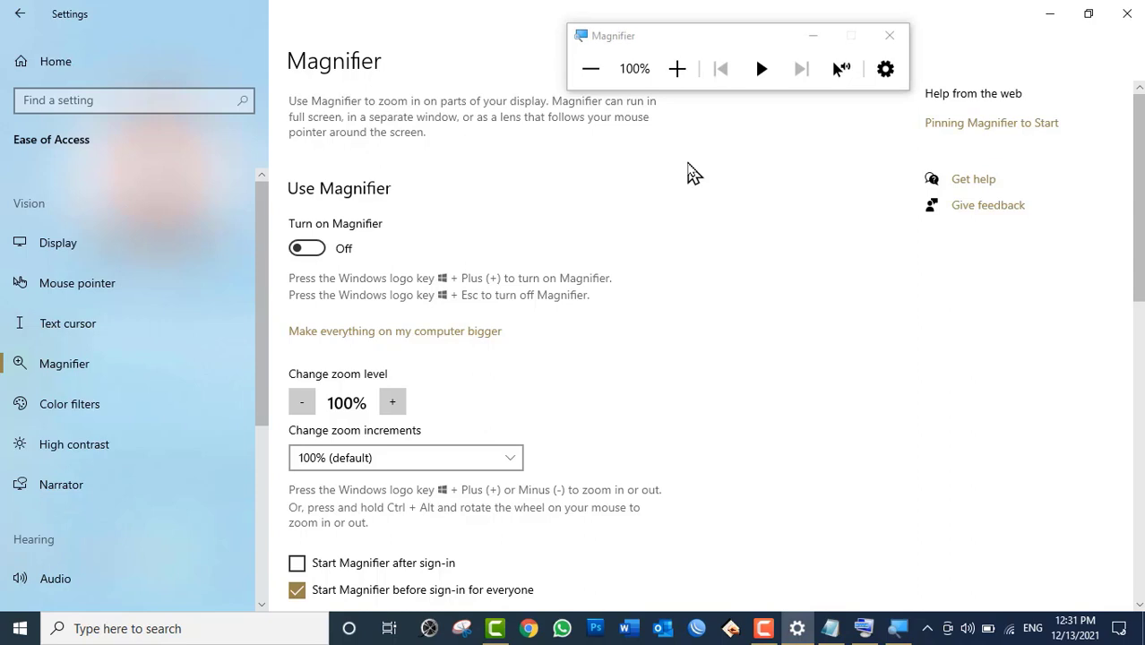
{"action": "left_click", "coordinate": [887, 43]}
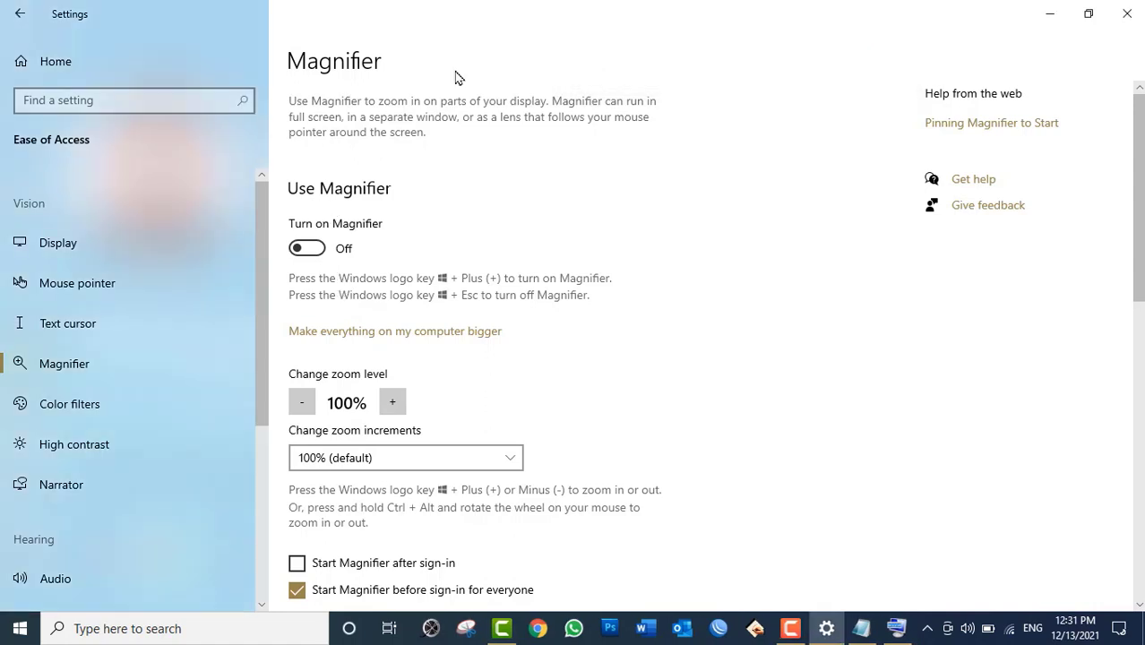
{"action": "left_click", "coordinate": [308, 249]}
{"action": "left_click", "coordinate": [308, 251]}
{"action": "key", "text": "super+plus"}
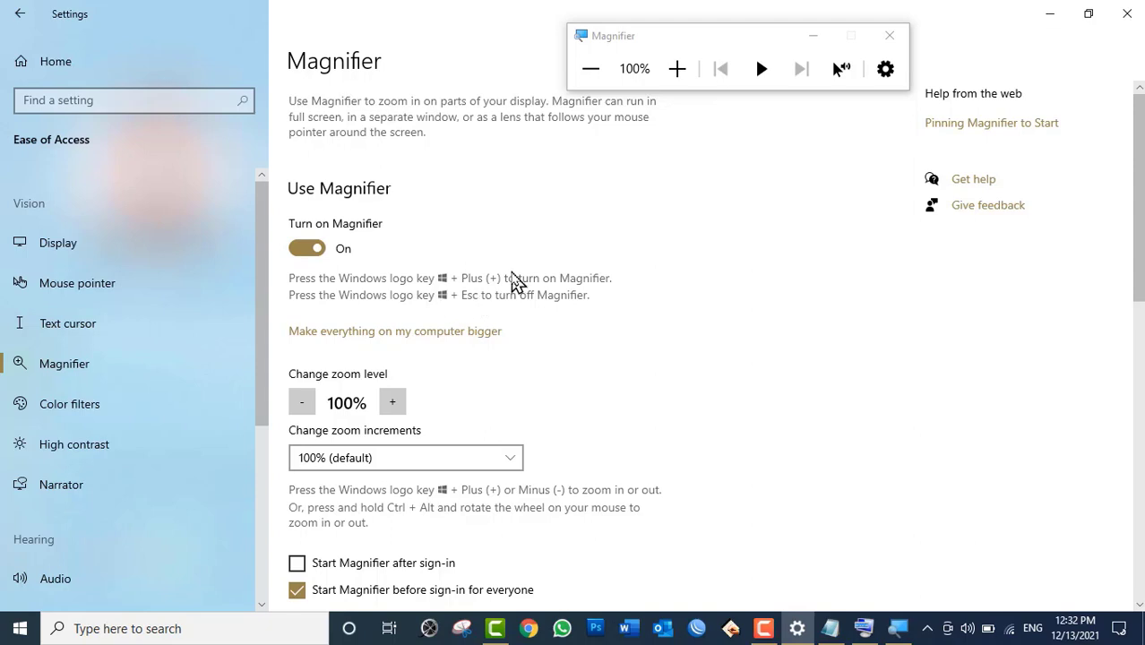
{"action": "key", "text": "super+Escape"}
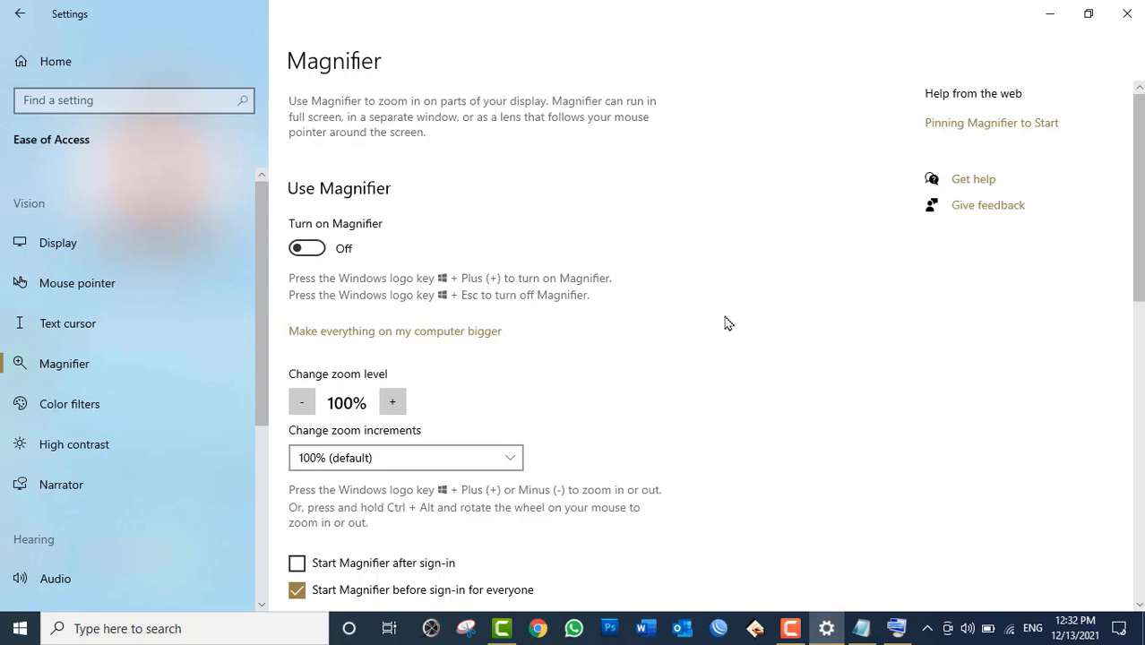
Turn Magnifier on, reposition its toolbar, and zoom in to 200% and back out to 100%
{"action": "key", "text": "super+plus"}
{"action": "left_click", "coordinate": [703, 39]}
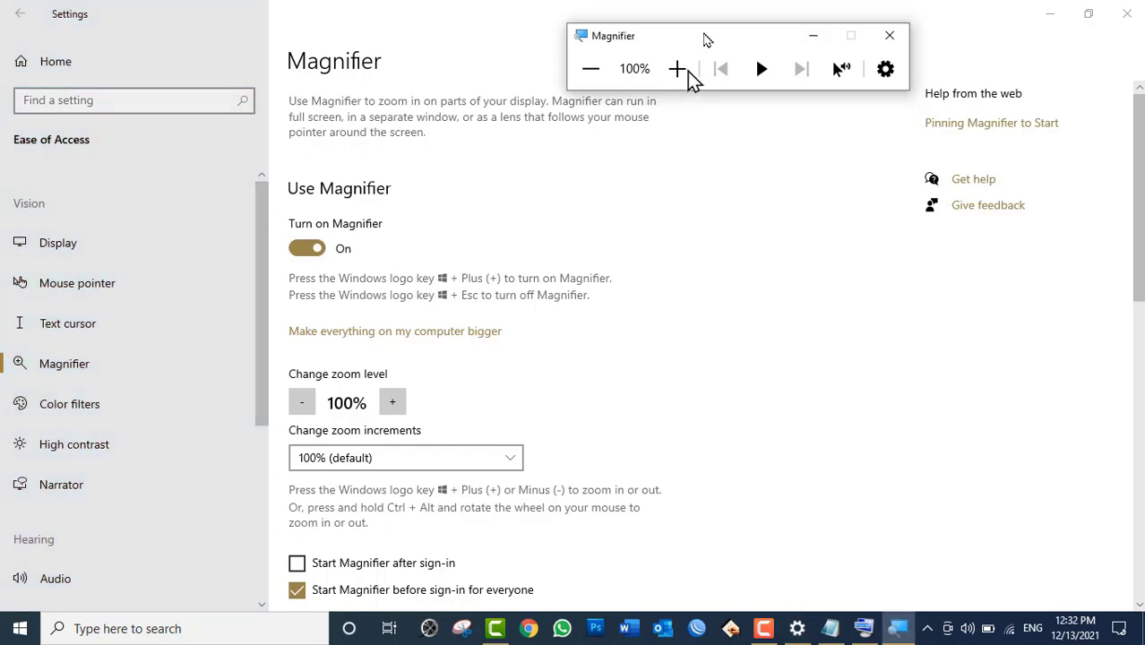
{"action": "left_click_drag", "start_coordinate": [703, 39], "coordinate": [666, 103]}
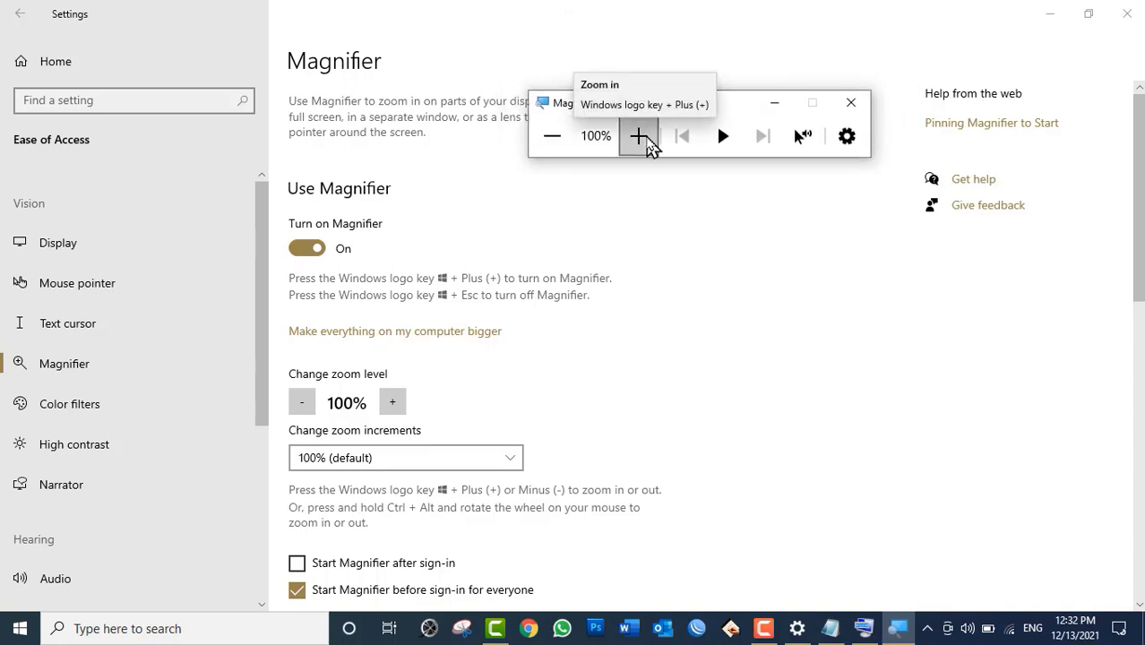
{"action": "left_click", "coordinate": [647, 140]}
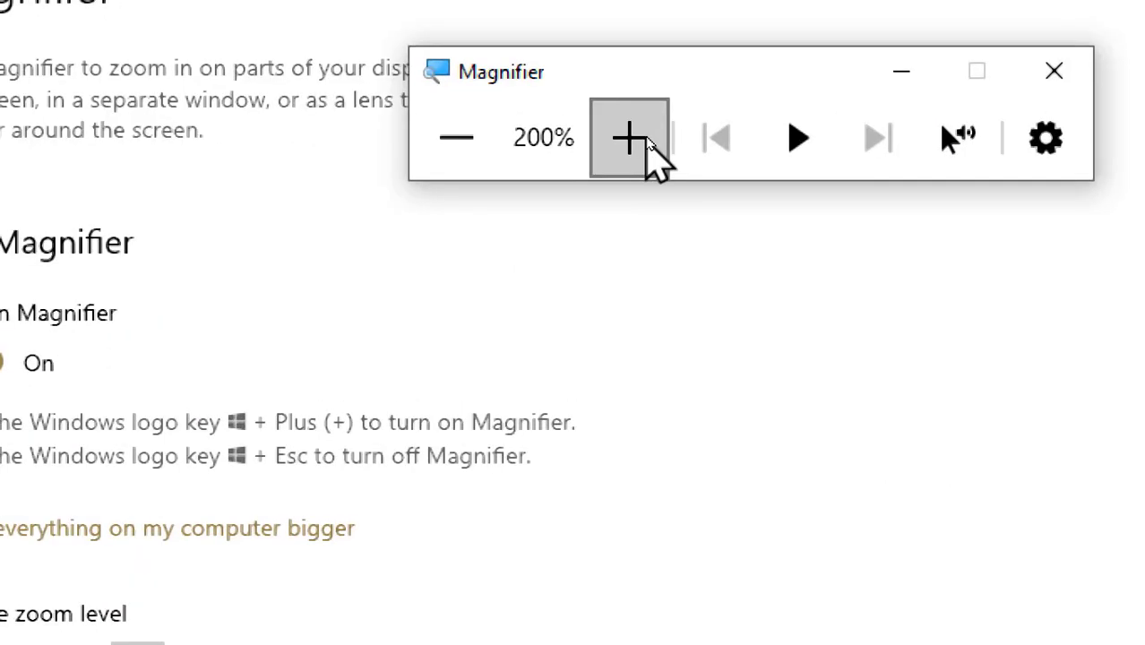
{"action": "left_click", "coordinate": [436, 152]}
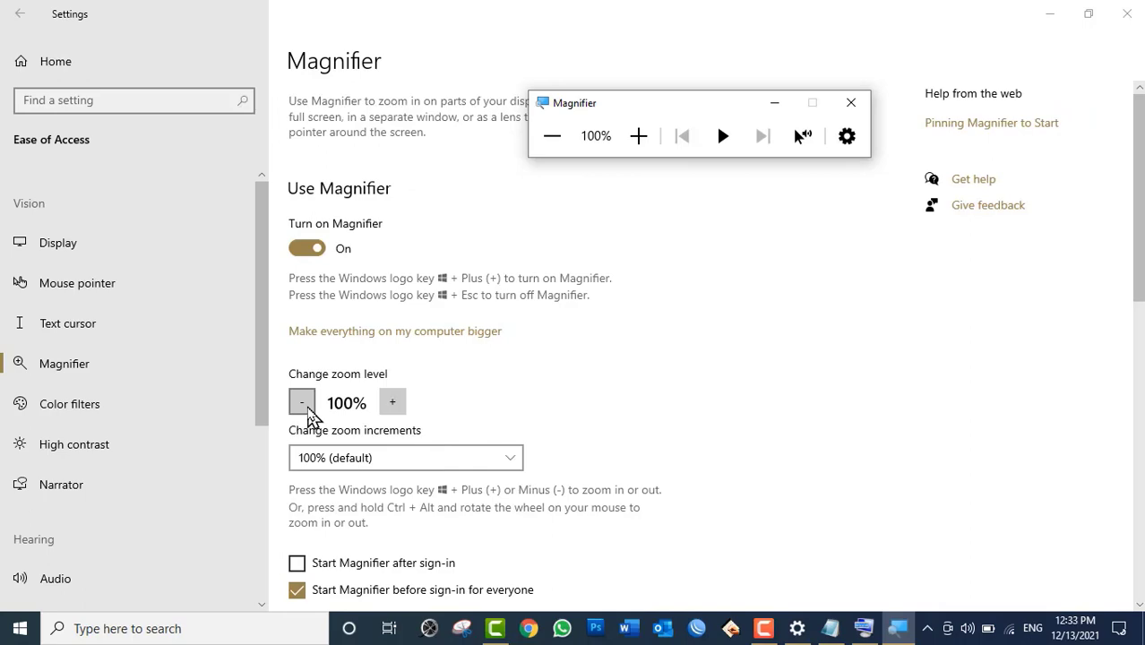
Zoom Magnifier in to 200% and back out to 100% from its settings page
{"action": "left_click", "coordinate": [309, 417]}
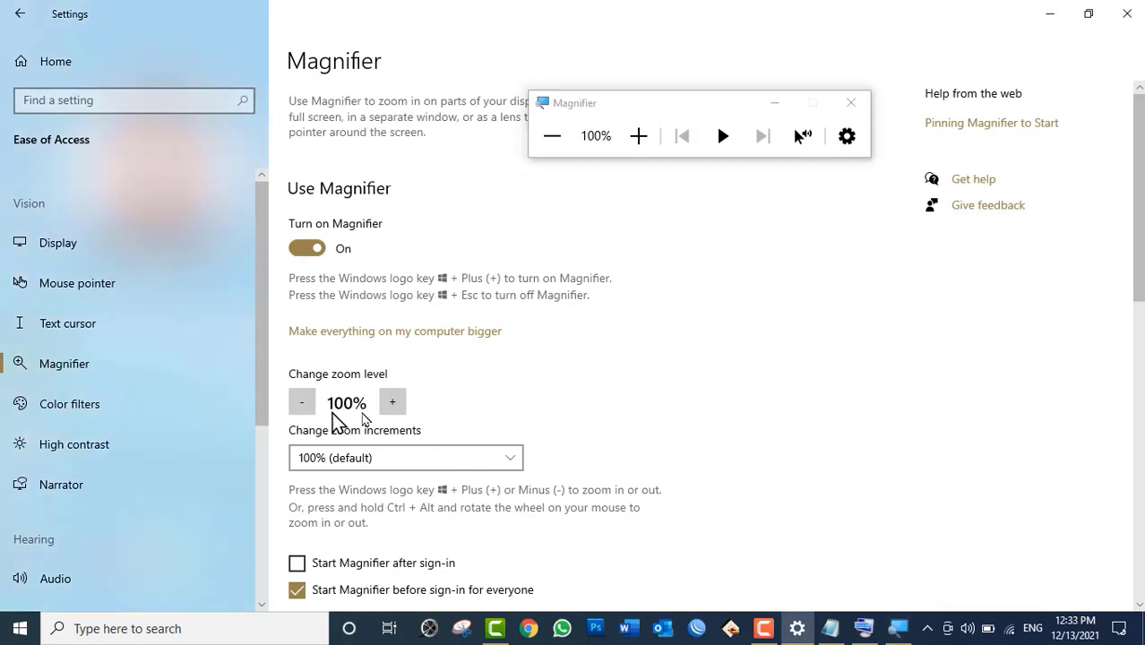
{"action": "left_click", "coordinate": [392, 405]}
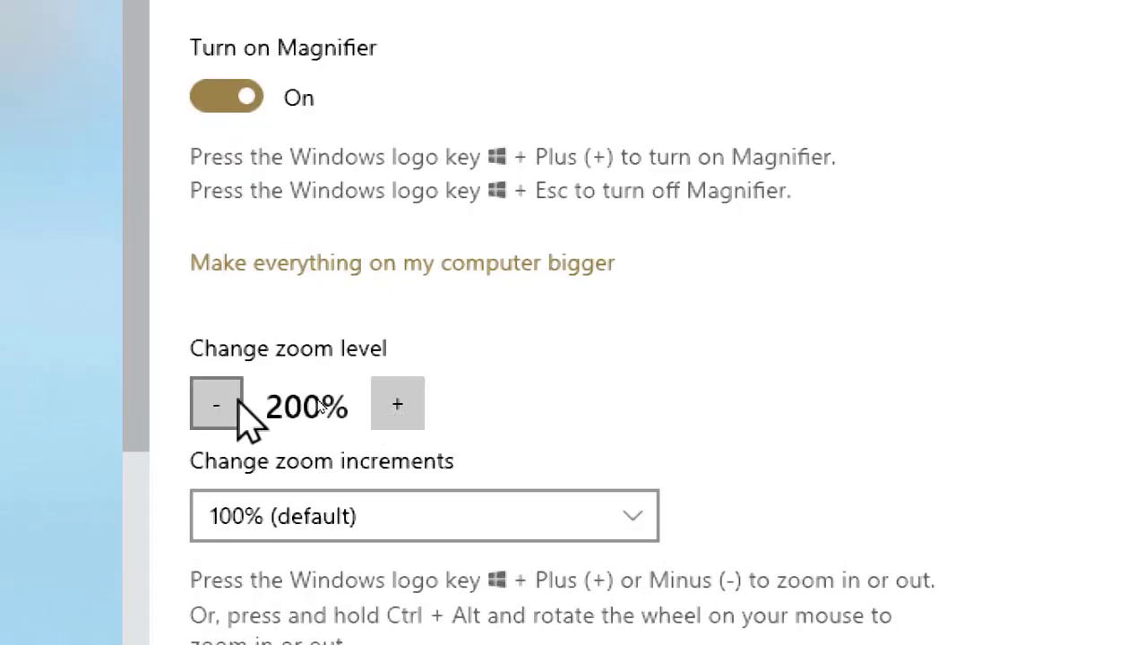
{"action": "left_click", "coordinate": [240, 405]}
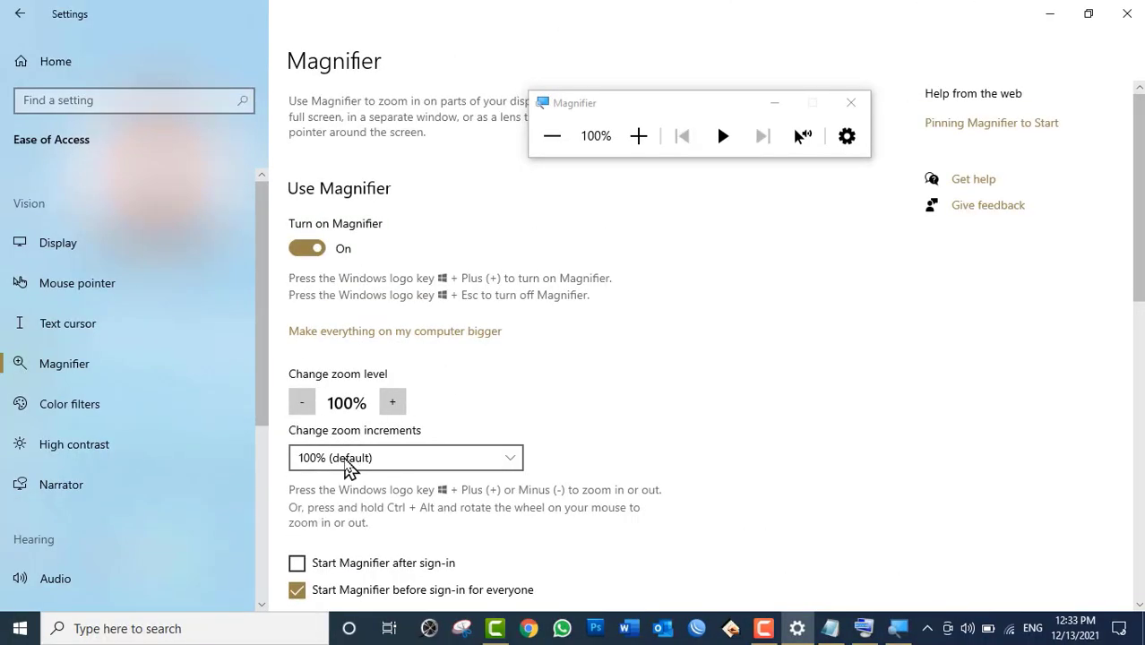
Set the Magnifier zoom increments to 10%, and try it by zooming in to 120% and back to 100%
{"action": "left_click", "coordinate": [347, 468]}
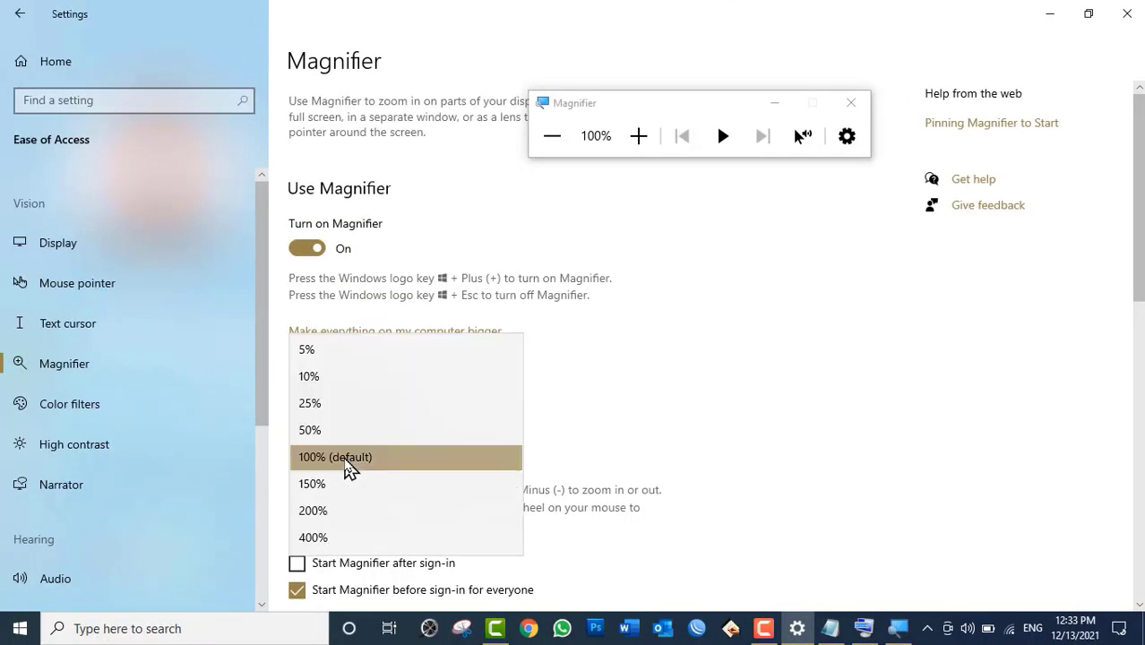
{"action": "left_click", "coordinate": [325, 378]}
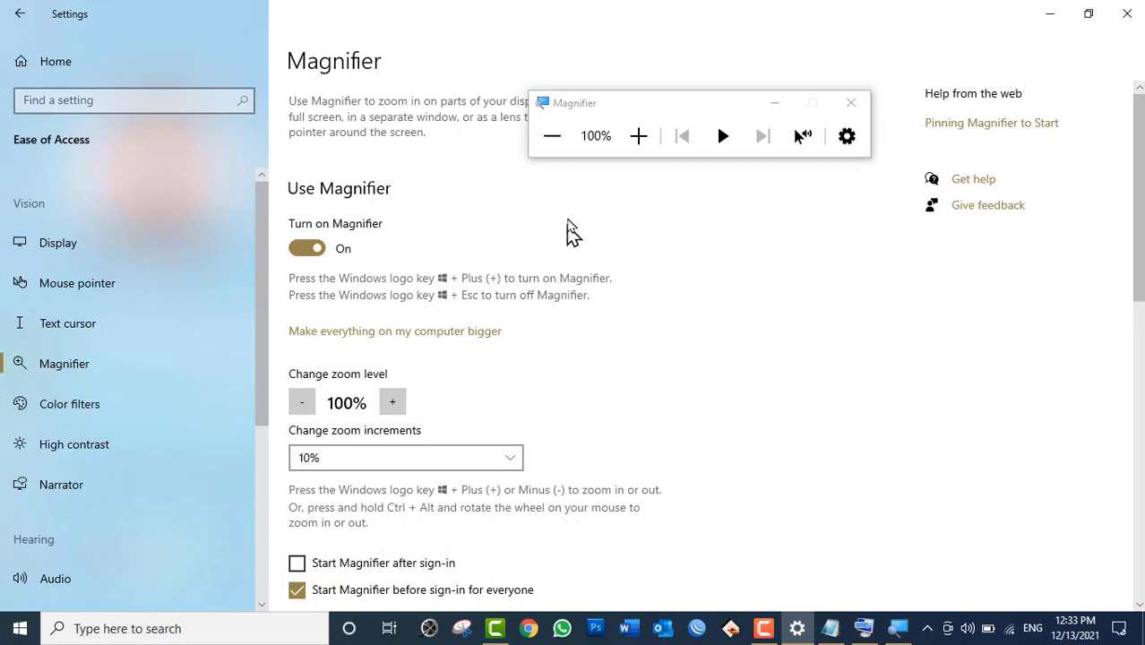
{"action": "left_click", "coordinate": [638, 137]}
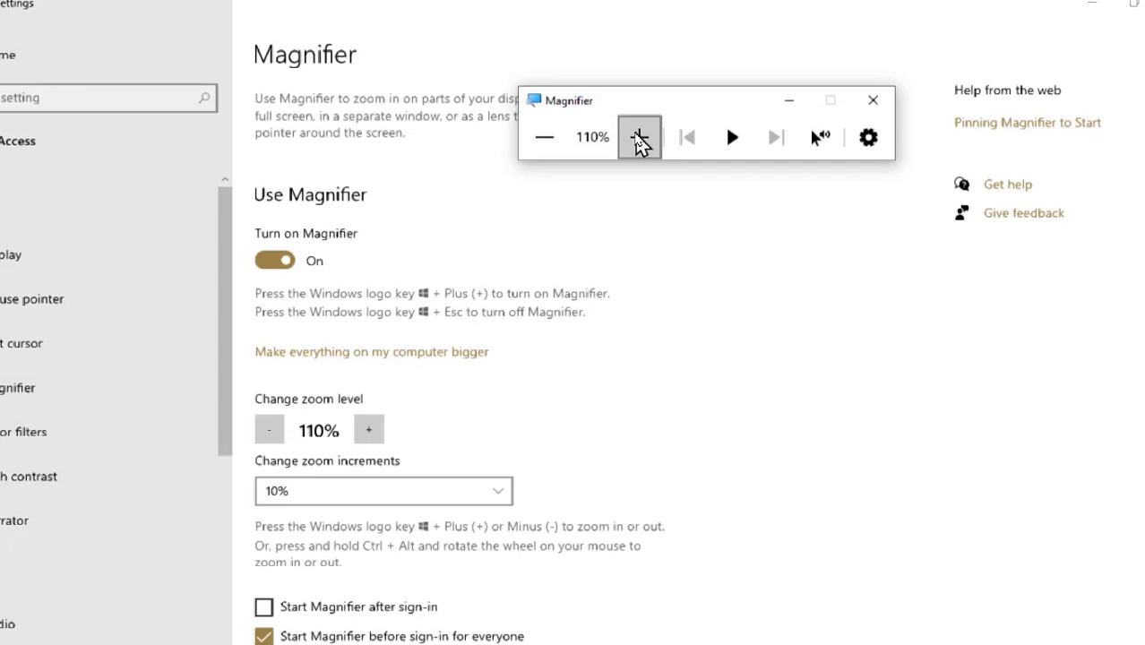
{"action": "left_click", "coordinate": [638, 136]}
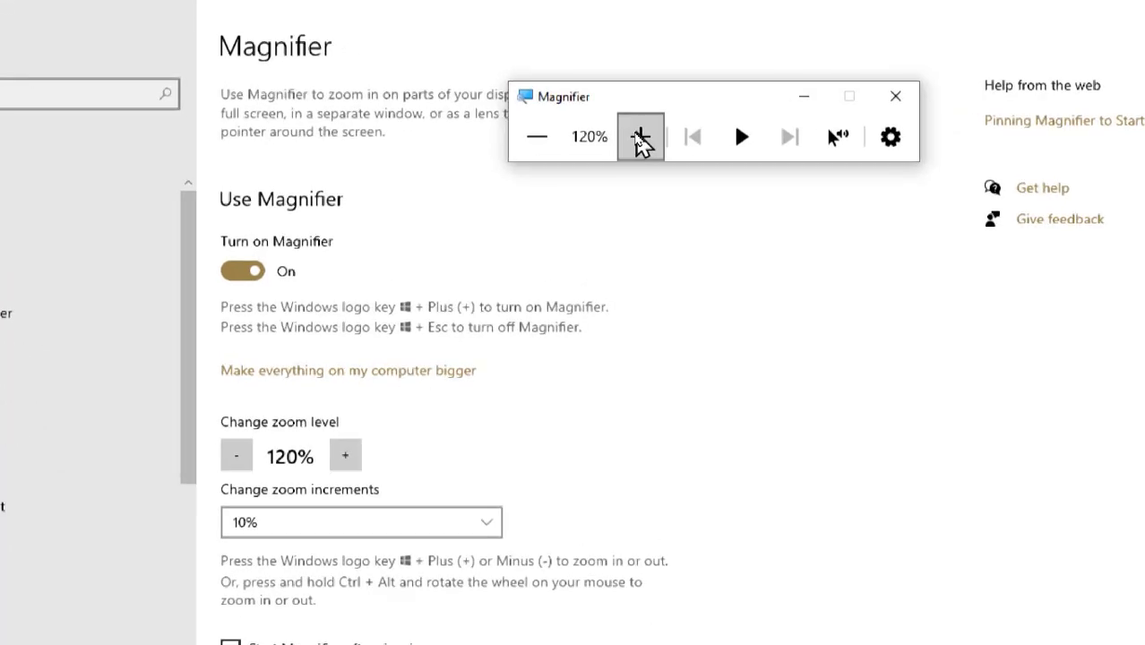
{"action": "left_click", "coordinate": [537, 136]}
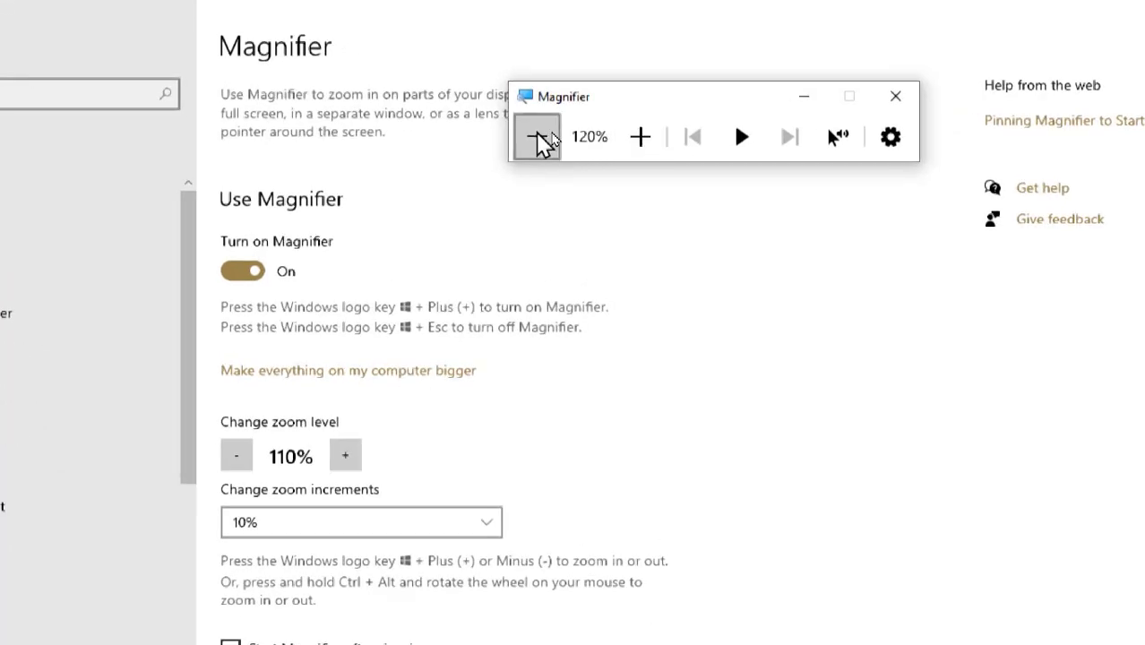
{"action": "left_click", "coordinate": [537, 137]}
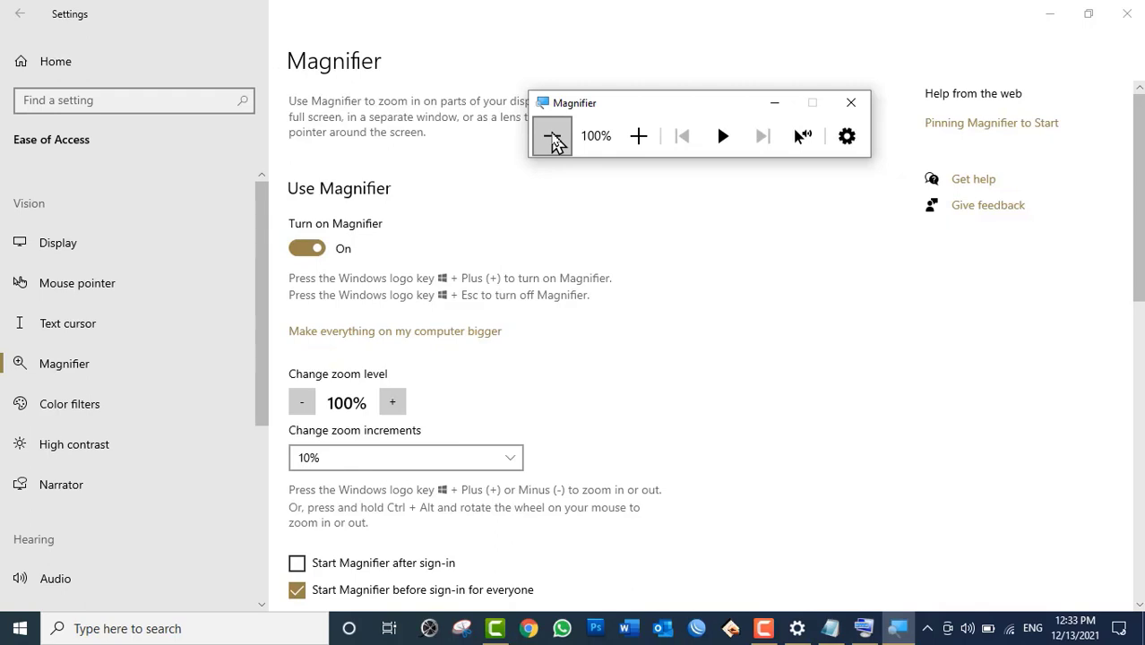
Zoom in to 140% and back out to 100% in 10% increments using the settings page's zoom level control
{"action": "left_click", "coordinate": [397, 405]}
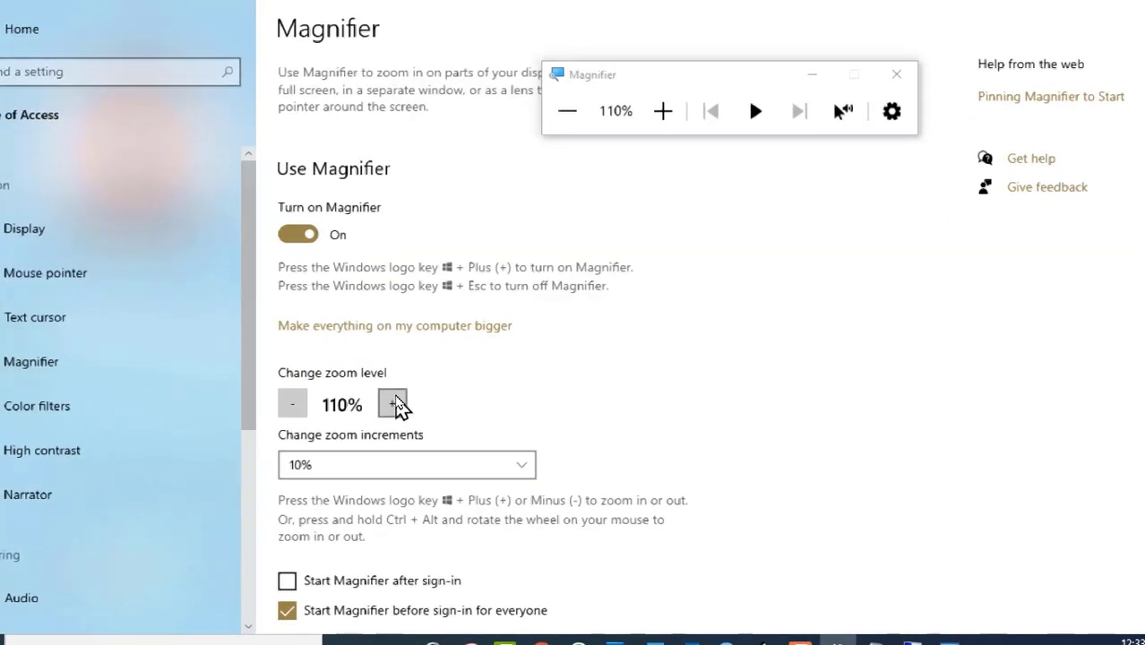
{"action": "left_click", "coordinate": [395, 405]}
{"action": "left_click", "coordinate": [395, 405]}
{"action": "left_click", "coordinate": [395, 405]}
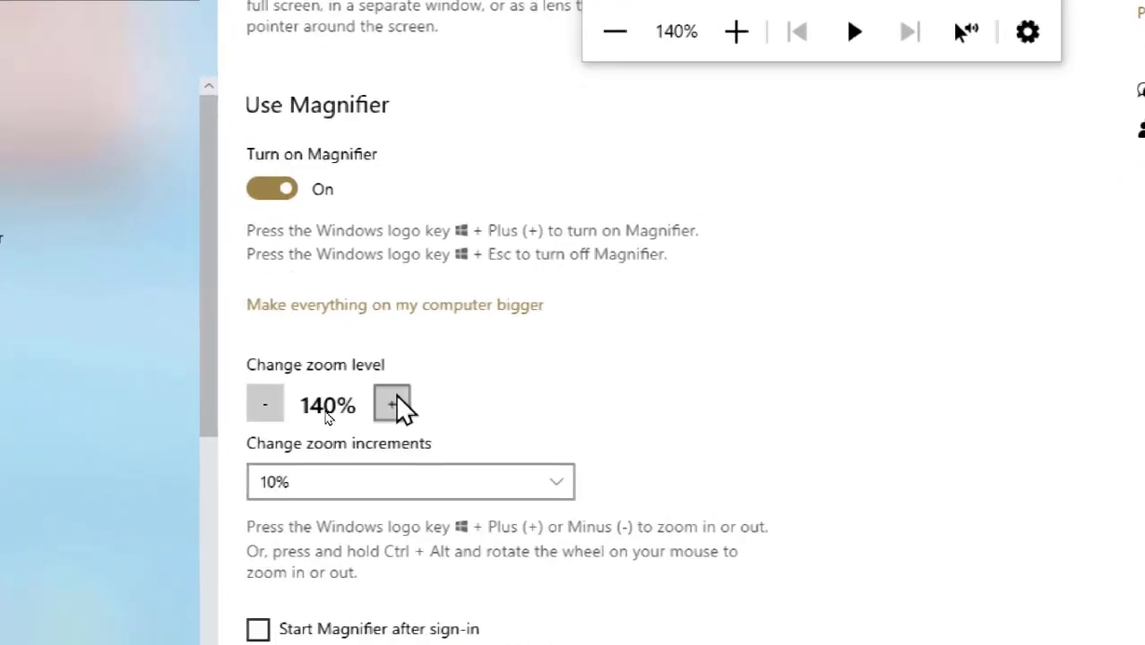
{"action": "left_click", "coordinate": [258, 409]}
{"action": "left_click", "coordinate": [258, 408]}
{"action": "left_click", "coordinate": [260, 409]}
{"action": "left_click", "coordinate": [260, 409]}
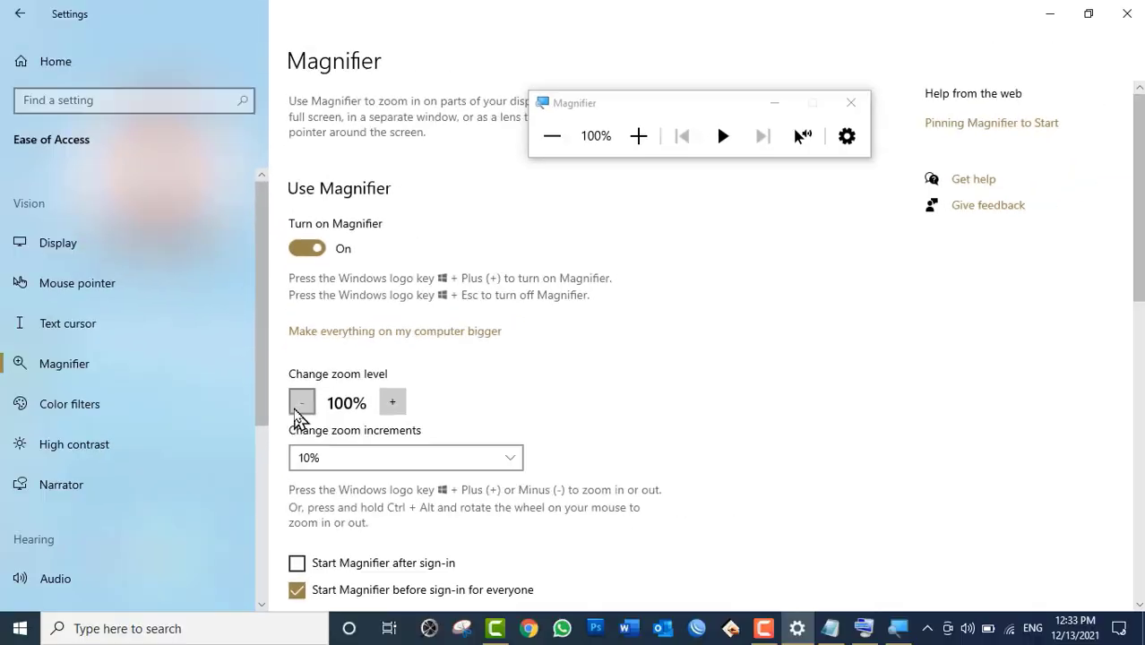
Reselect 10% as the zoom increment and turn Magnifier off
{"action": "left_click", "coordinate": [330, 467]}
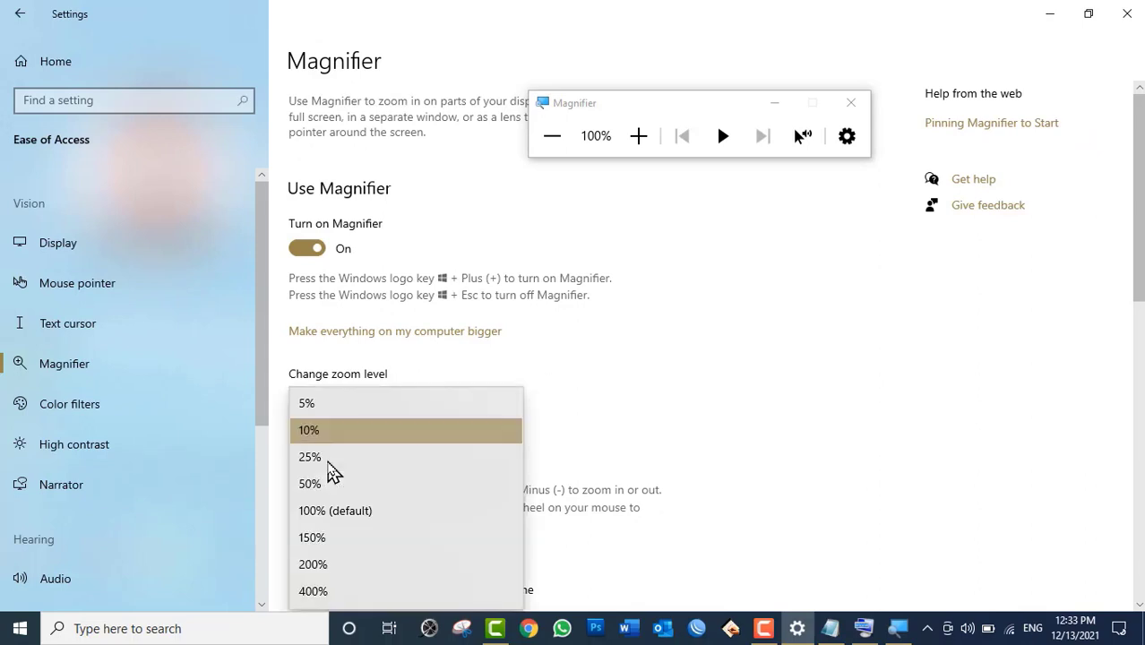
{"action": "left_click", "coordinate": [328, 436]}
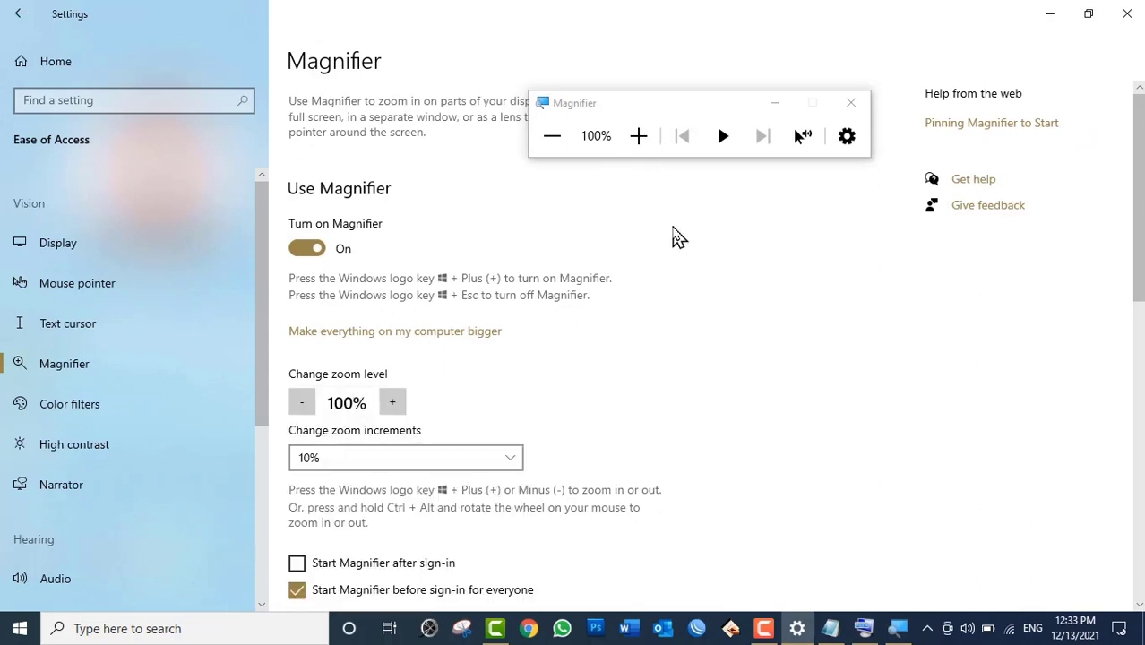
{"action": "left_click", "coordinate": [856, 101]}
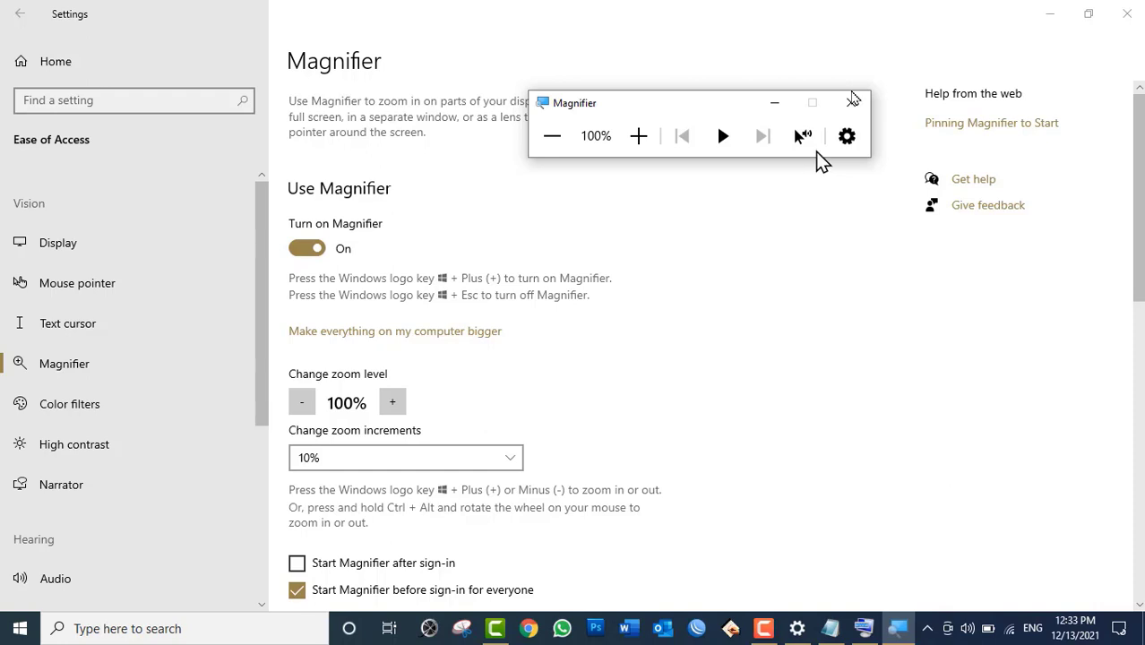
{"action": "left_click", "coordinate": [852, 100]}
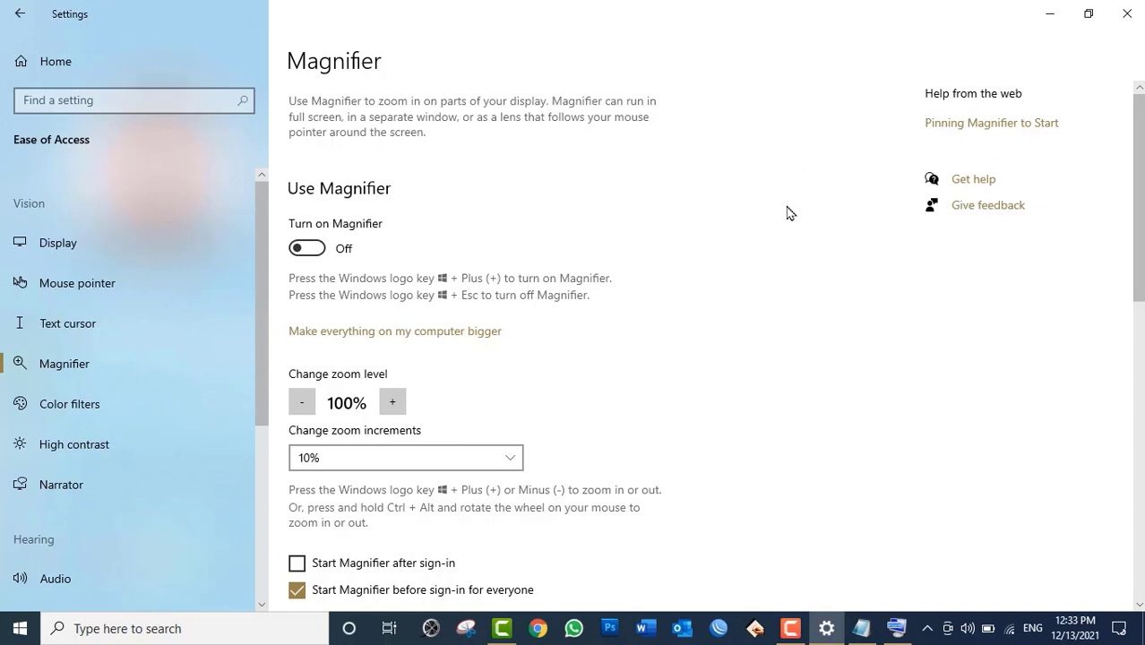
Open the On-Screen Keyboard by running osk, and close it again
{"action": "key", "text": "super+r"}
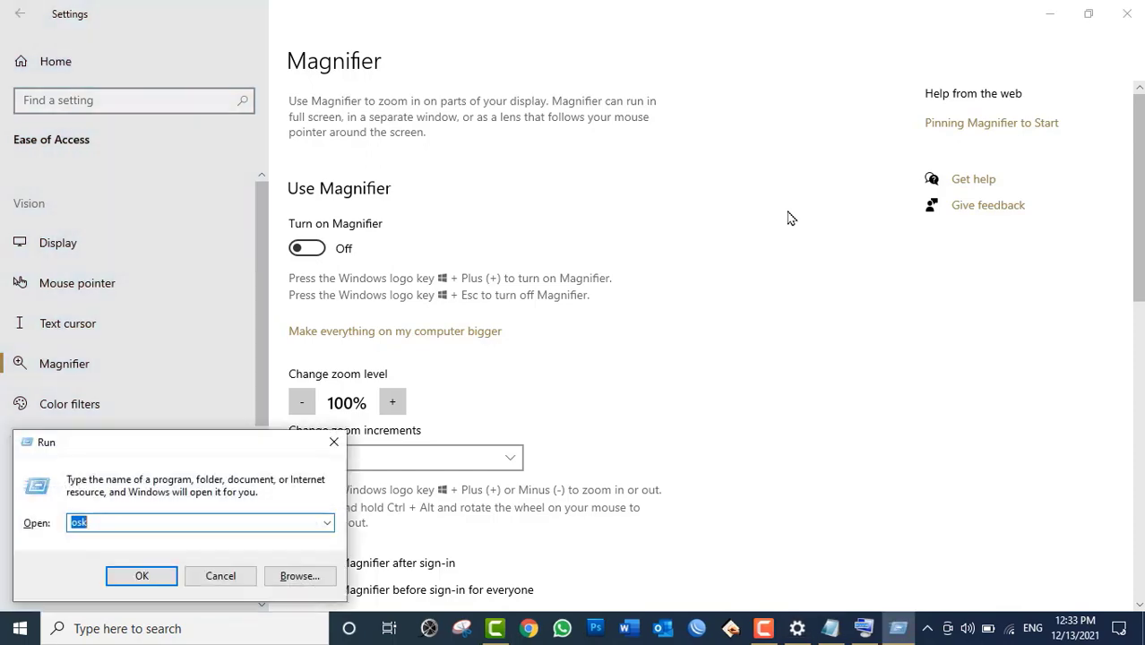
{"action": "key", "text": "Return"}
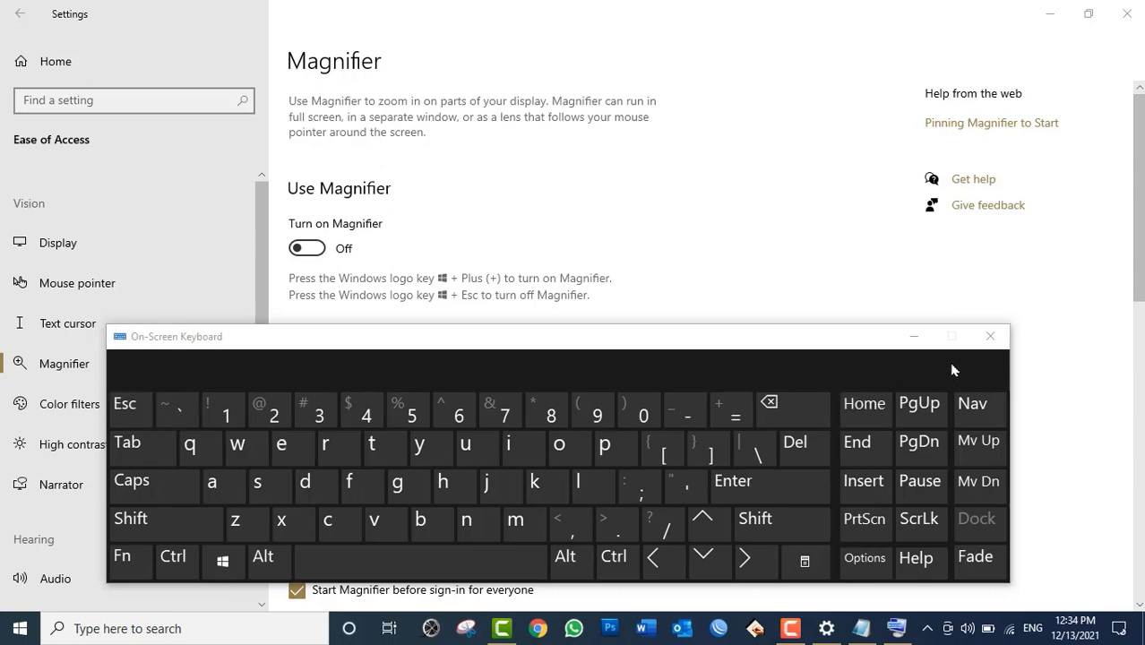
{"action": "left_click", "coordinate": [989, 338]}
Look through the Magnifier options, and try switching Start Magnifier after sign-in on and back off
{"action": "scroll", "coordinate": [577, 378], "scroll_direction": "down", "scroll_amount": 5}
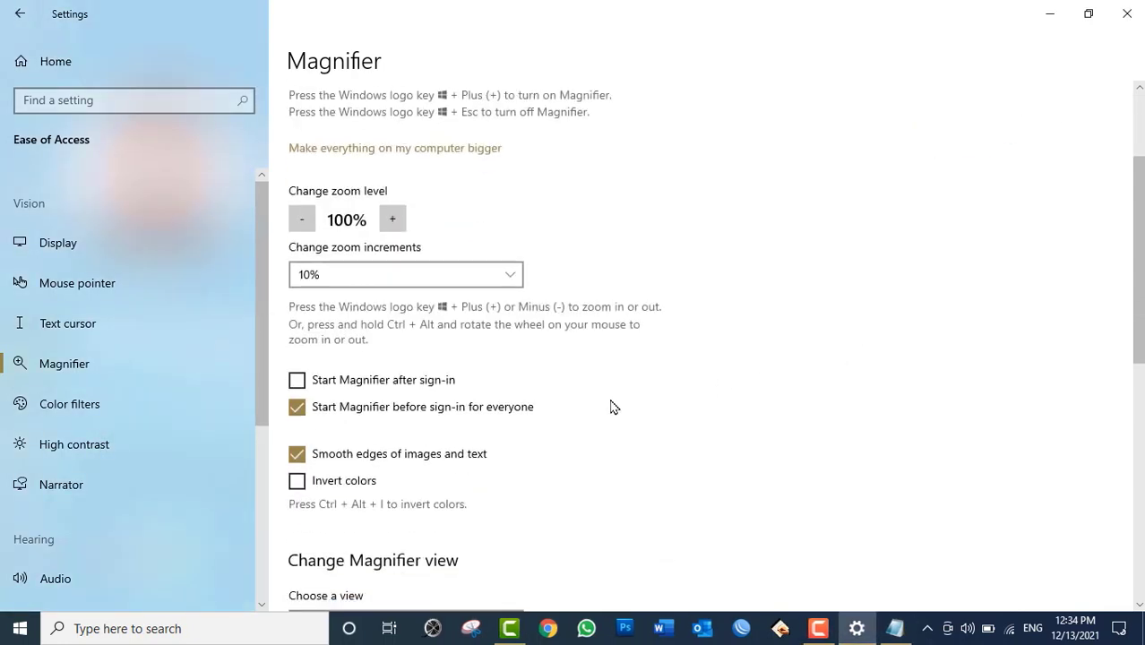
{"action": "scroll", "coordinate": [624, 413], "scroll_direction": "down", "scroll_amount": 3}
{"action": "scroll", "coordinate": [628, 422], "scroll_direction": "down", "scroll_amount": 6}
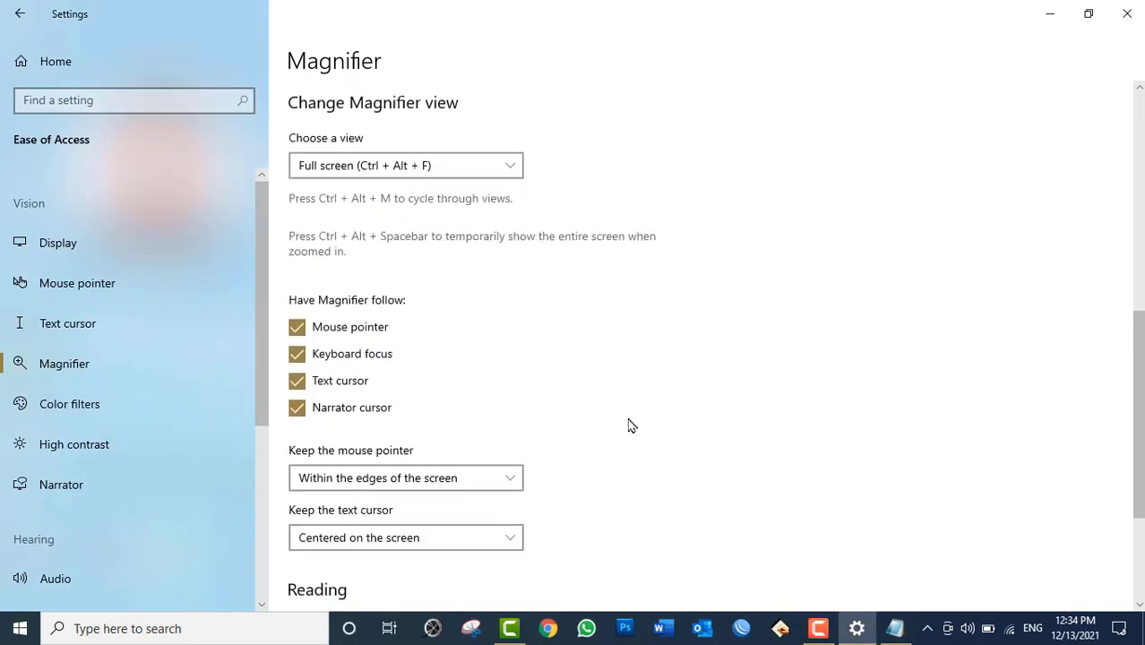
{"action": "scroll", "coordinate": [630, 425], "scroll_direction": "down", "scroll_amount": 3}
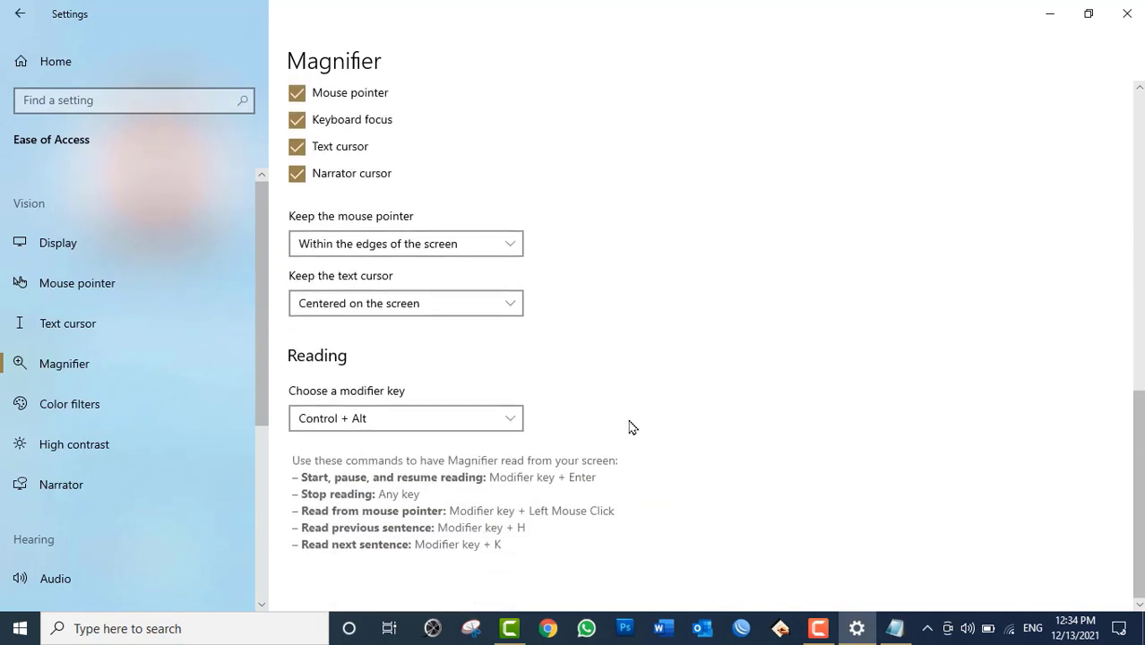
{"action": "scroll", "coordinate": [630, 426], "scroll_direction": "up", "scroll_amount": 8}
{"action": "scroll", "coordinate": [630, 425], "scroll_direction": "up", "scroll_amount": 3}
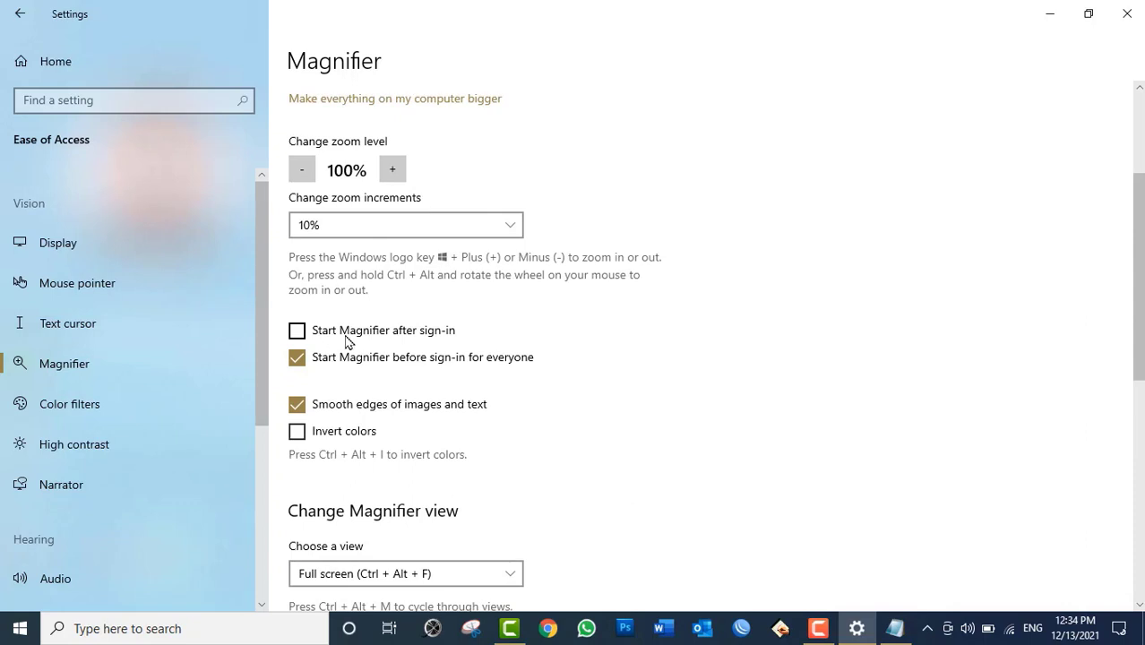
{"action": "left_click", "coordinate": [429, 338]}
{"action": "left_click", "coordinate": [431, 334]}
Turn Magnifier on, look over its view options, and turn it off again
{"action": "scroll", "coordinate": [507, 271], "scroll_direction": "up", "scroll_amount": 3}
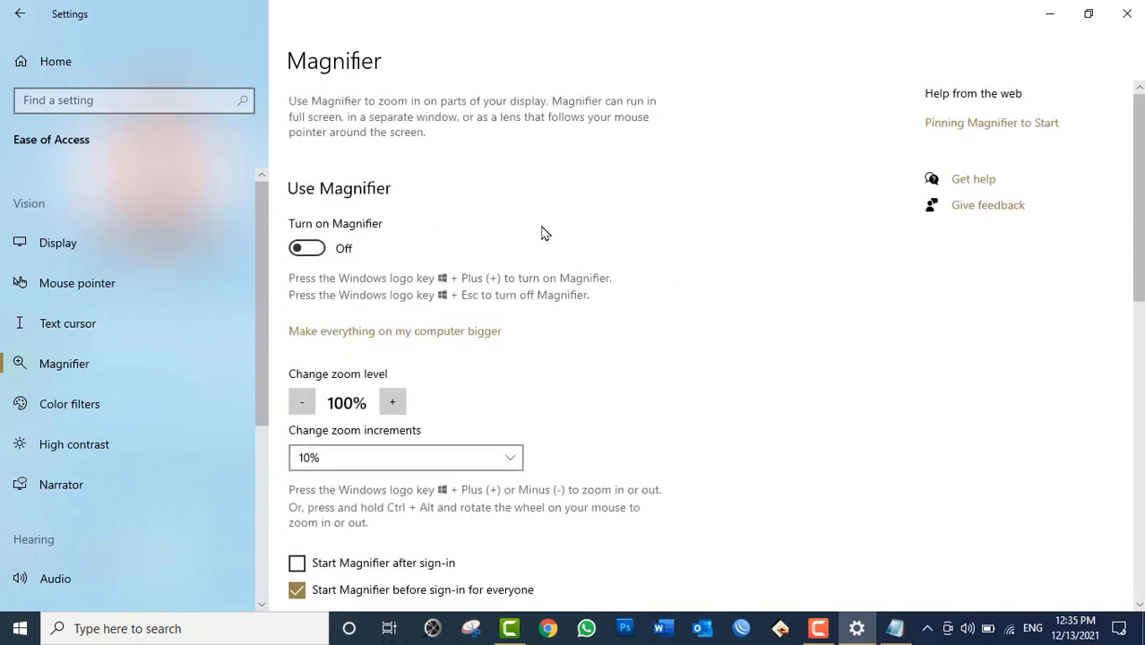
{"action": "left_click", "coordinate": [322, 251]}
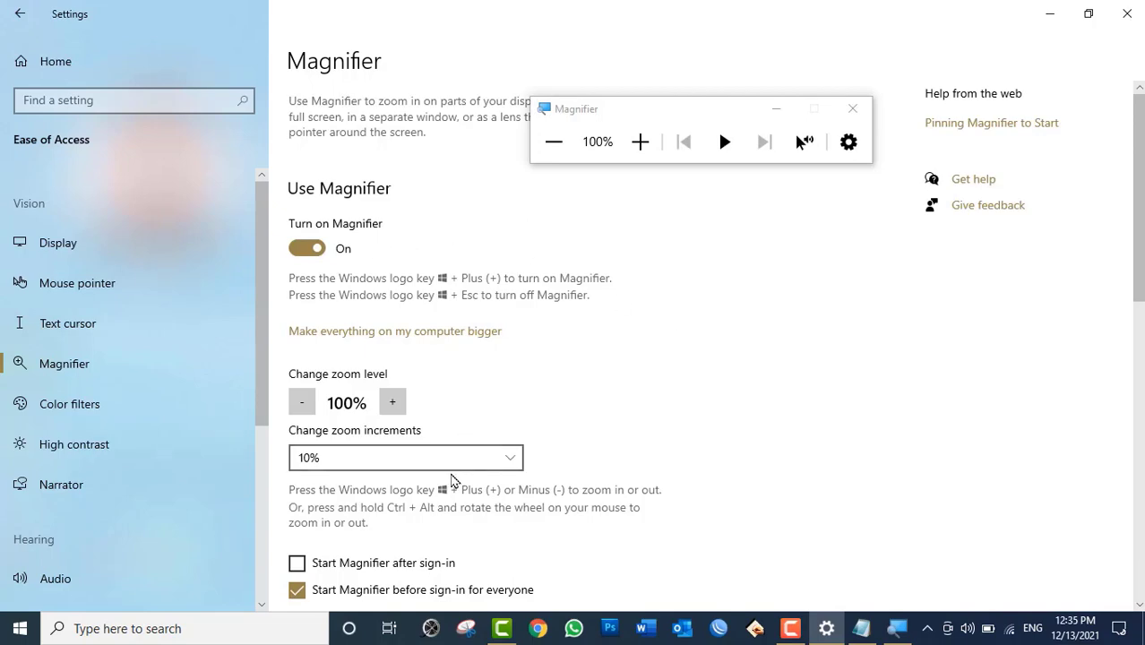
{"action": "scroll", "coordinate": [401, 508], "scroll_direction": "down", "scroll_amount": 10}
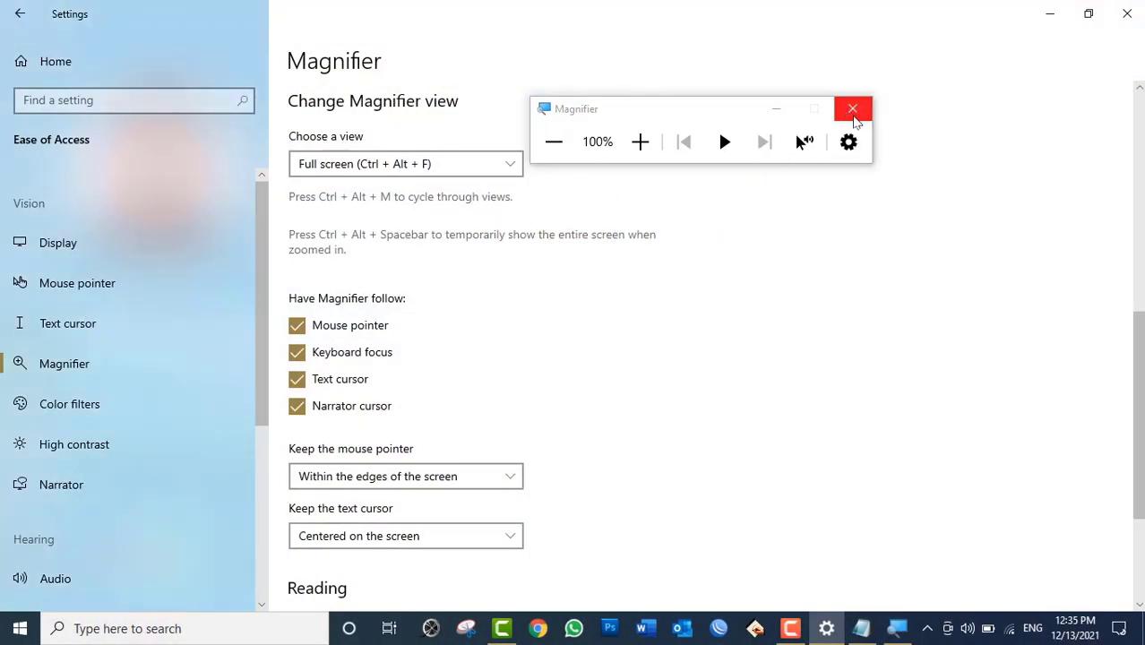
{"action": "left_click", "coordinate": [853, 112]}
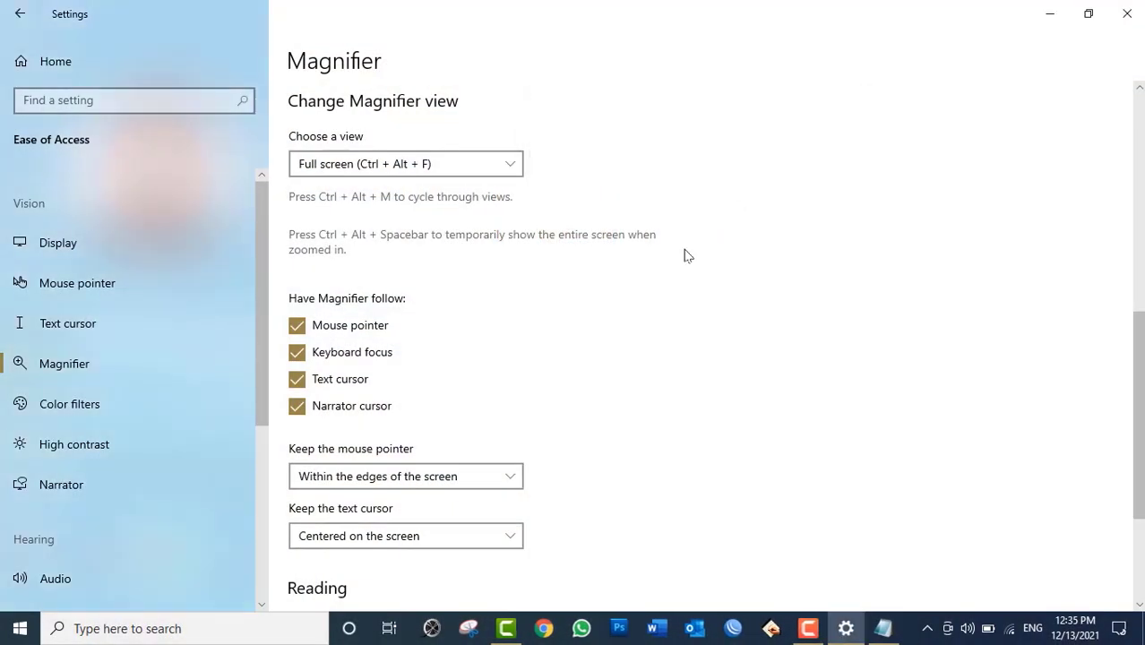
Switch Smooth edges of images and text off and back on
{"action": "scroll", "coordinate": [650, 311], "scroll_direction": "up", "scroll_amount": 5}
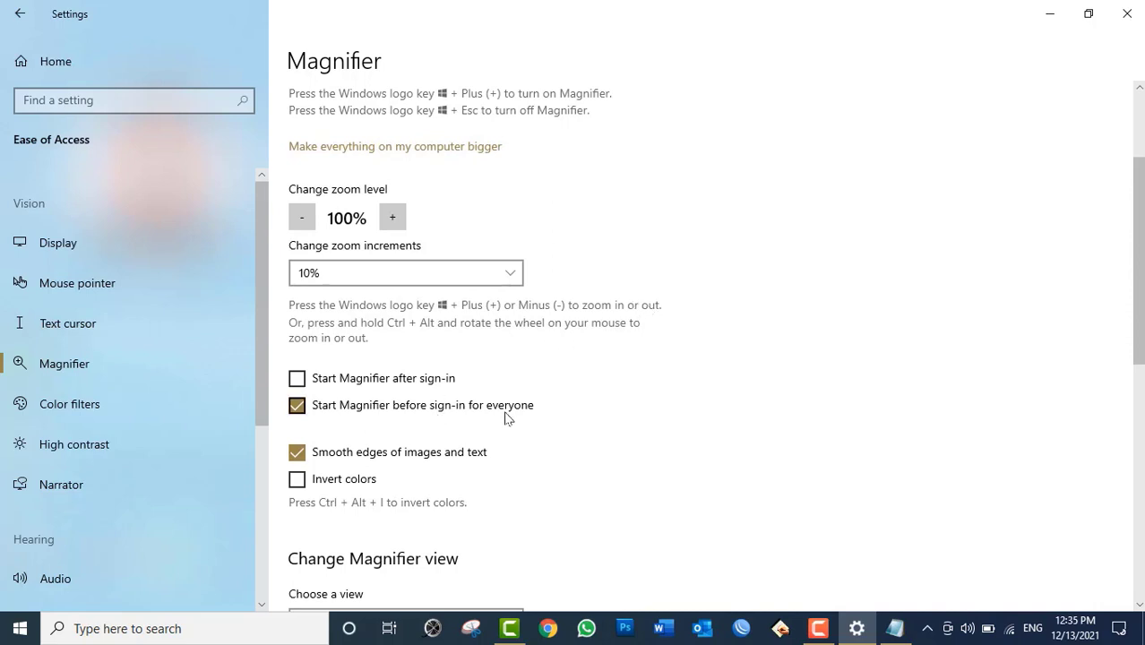
{"action": "scroll", "coordinate": [542, 452], "scroll_direction": "down", "scroll_amount": 2}
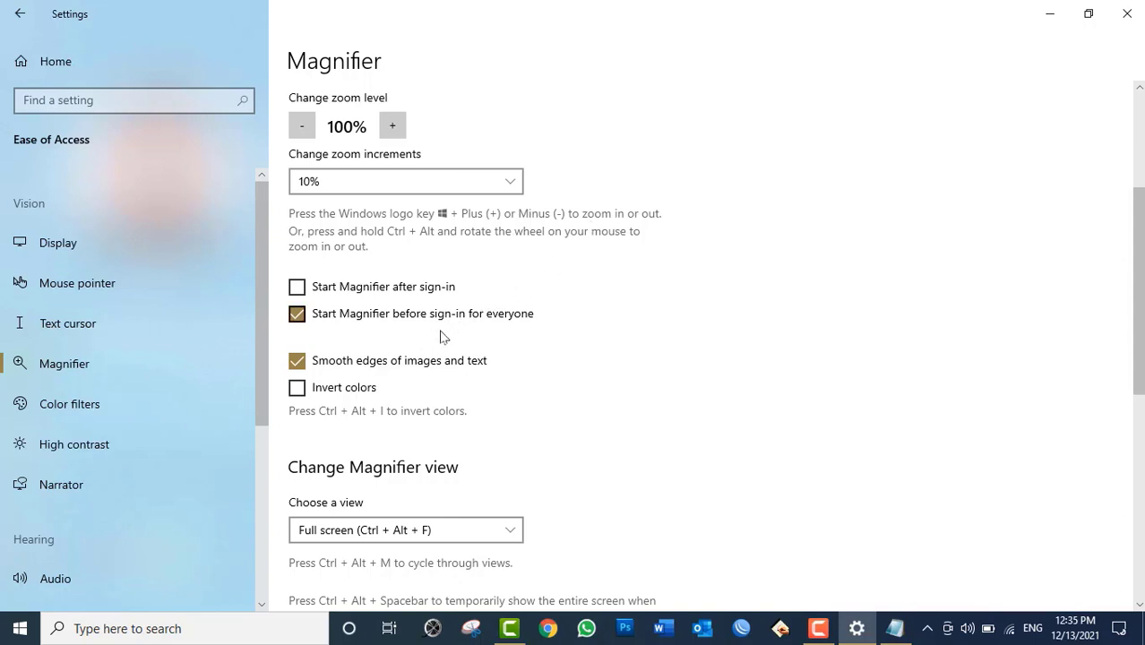
{"action": "left_click", "coordinate": [412, 361]}
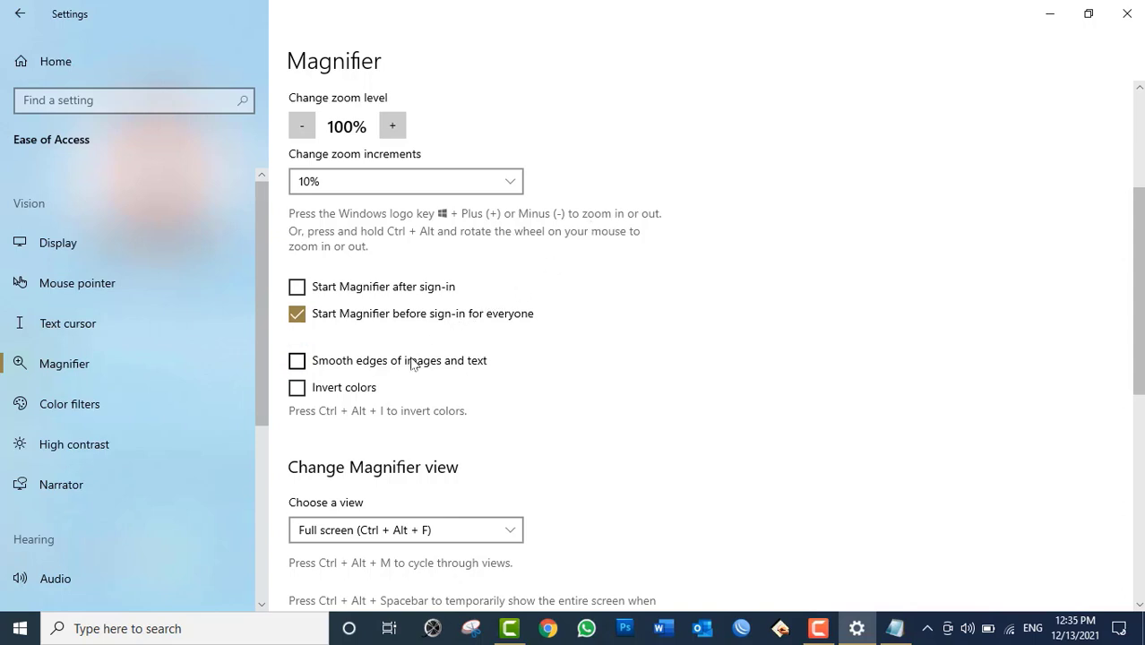
{"action": "left_click", "coordinate": [413, 361]}
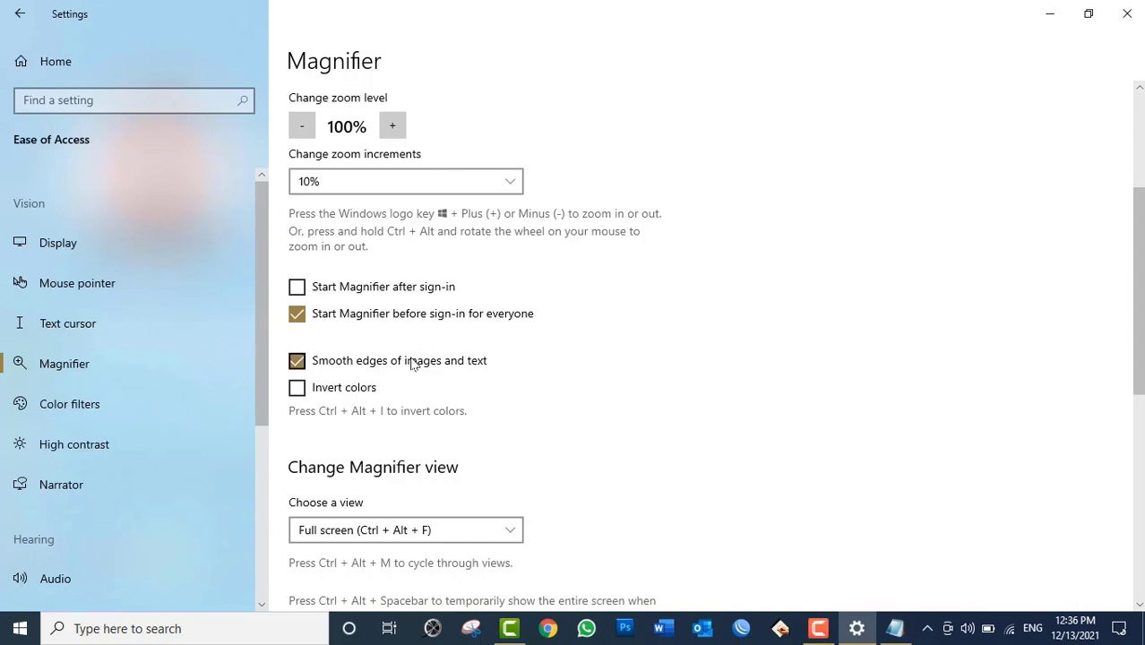
Try Magnifier's Invert colors option, minimize and restore the Settings window, and switch the option off again
{"action": "left_click", "coordinate": [346, 391]}
{"action": "scroll", "coordinate": [842, 394], "scroll_direction": "down", "scroll_amount": 2}
{"action": "scroll", "coordinate": [843, 394], "scroll_direction": "up", "scroll_amount": 4}
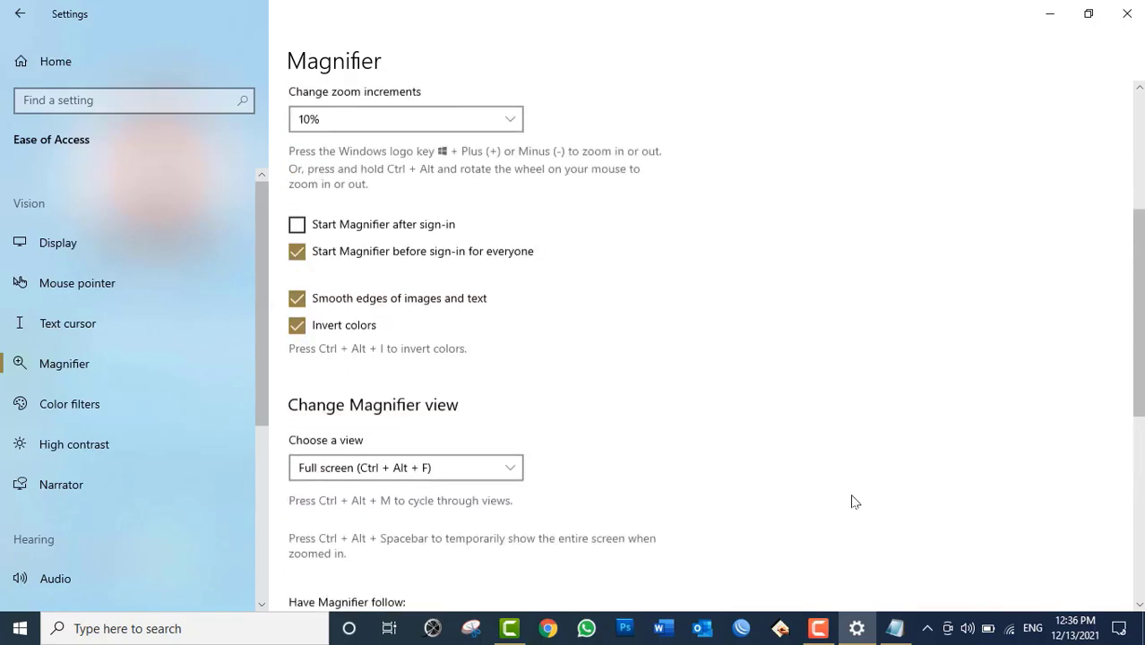
{"action": "left_click", "coordinate": [857, 629]}
{"action": "left_click", "coordinate": [856, 629]}
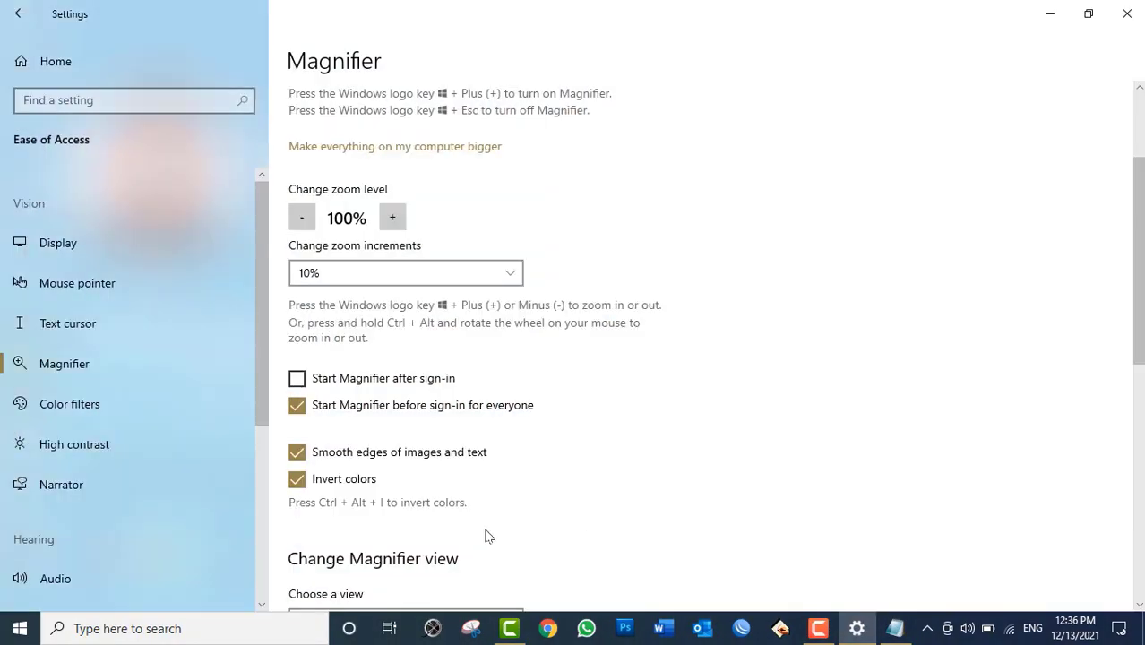
{"action": "left_click", "coordinate": [340, 484]}
Turn Magnifier on and bring its Reading options into view
{"action": "scroll", "coordinate": [748, 484], "scroll_direction": "down", "scroll_amount": 4}
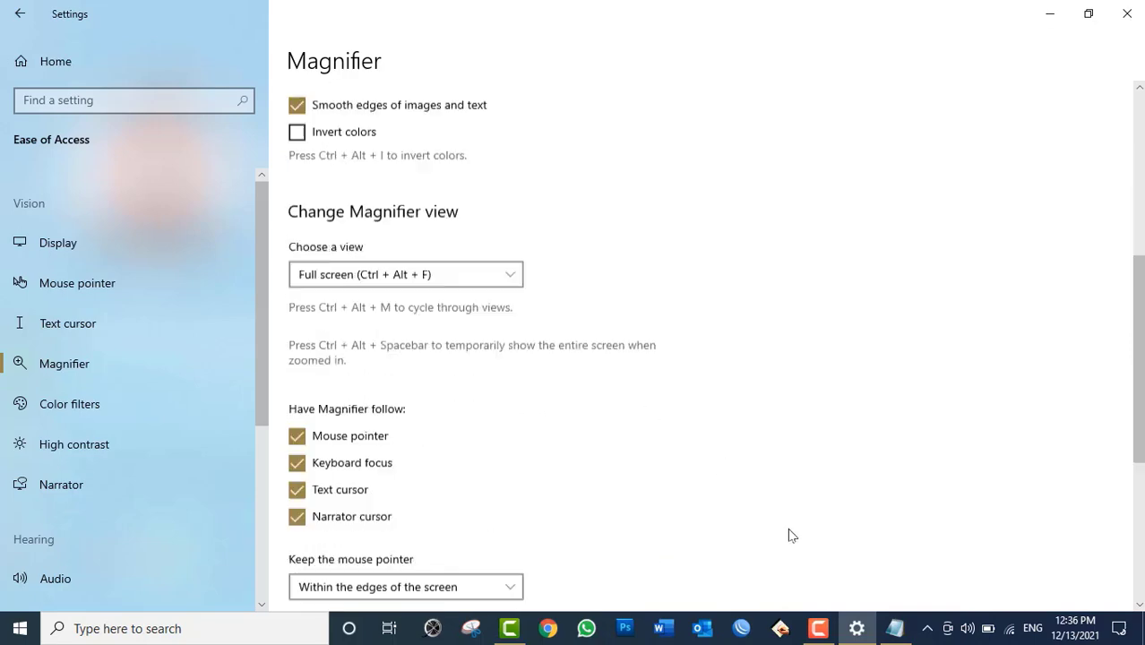
{"action": "scroll", "coordinate": [771, 520], "scroll_direction": "up", "scroll_amount": 1}
{"action": "scroll", "coordinate": [749, 491], "scroll_direction": "up", "scroll_amount": 5}
{"action": "left_click", "coordinate": [323, 250]}
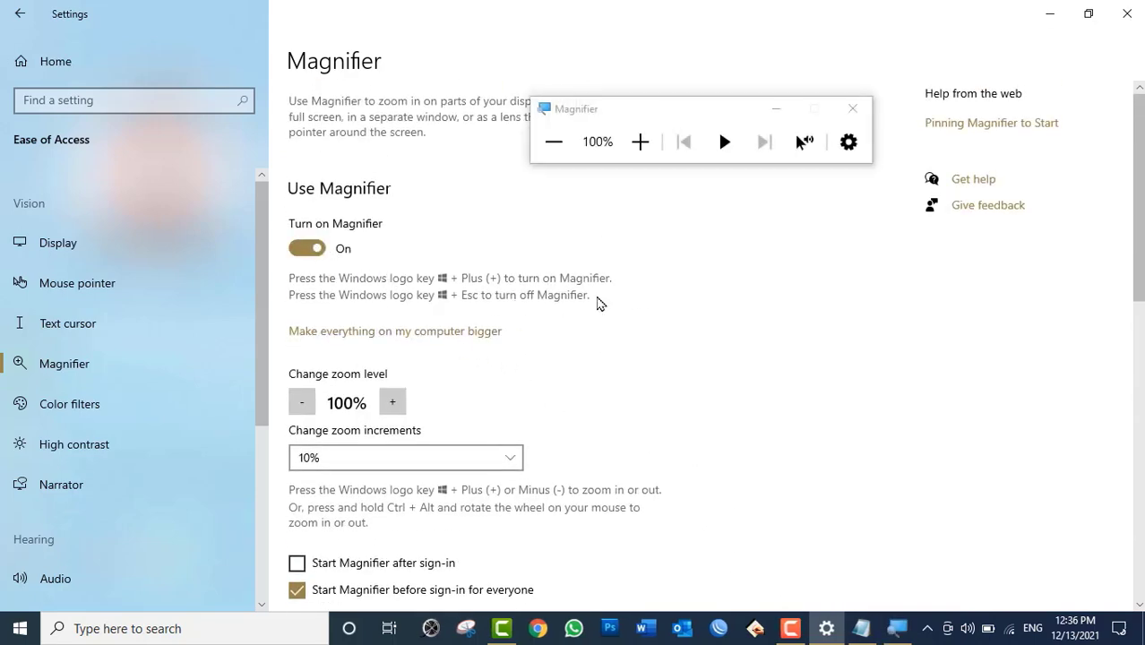
{"action": "scroll", "coordinate": [598, 305], "scroll_direction": "down", "scroll_amount": 10}
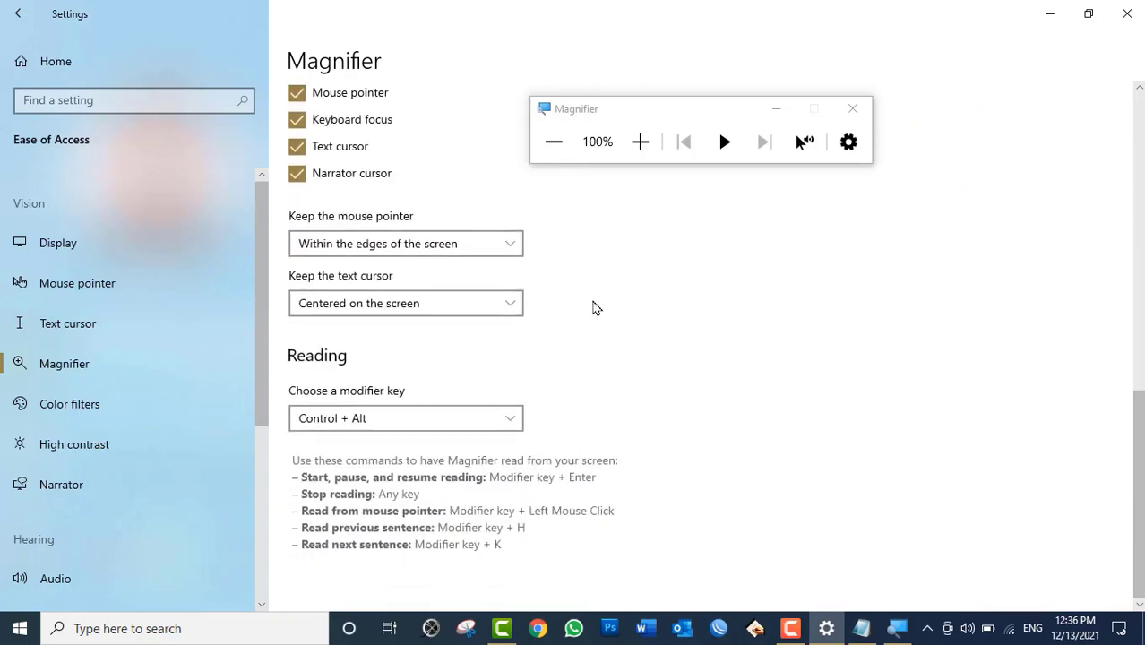
Switch Magnifier's Invert colors option on and off three times while Magnifier is running
{"action": "scroll", "coordinate": [574, 314], "scroll_direction": "up", "scroll_amount": 3}
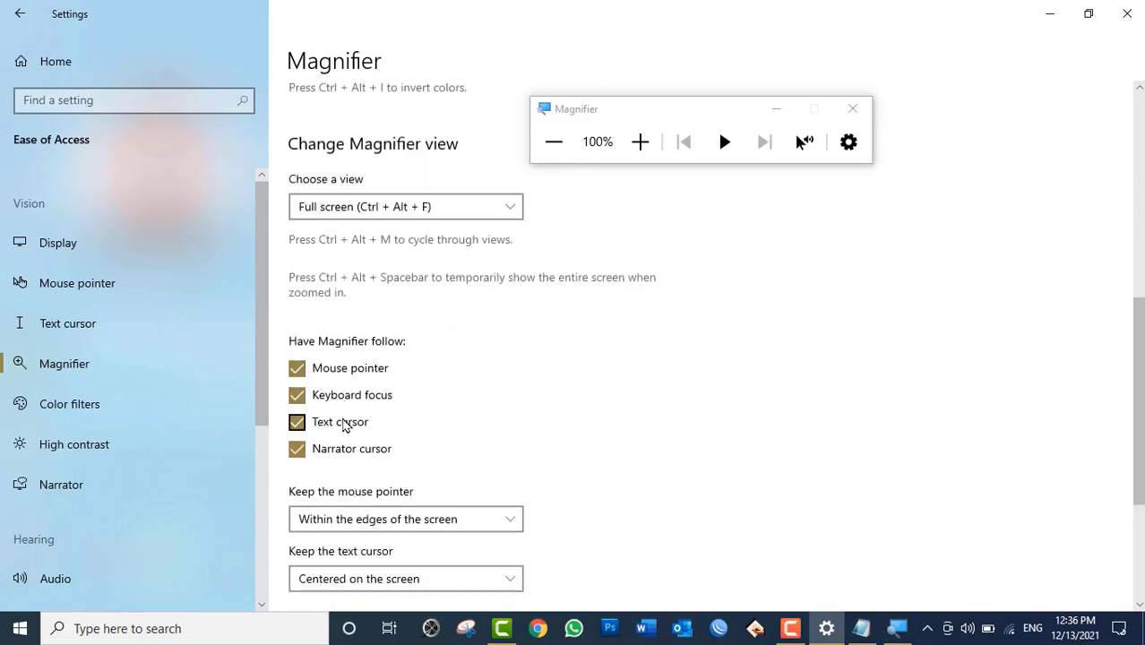
{"action": "scroll", "coordinate": [348, 424], "scroll_direction": "up", "scroll_amount": 4}
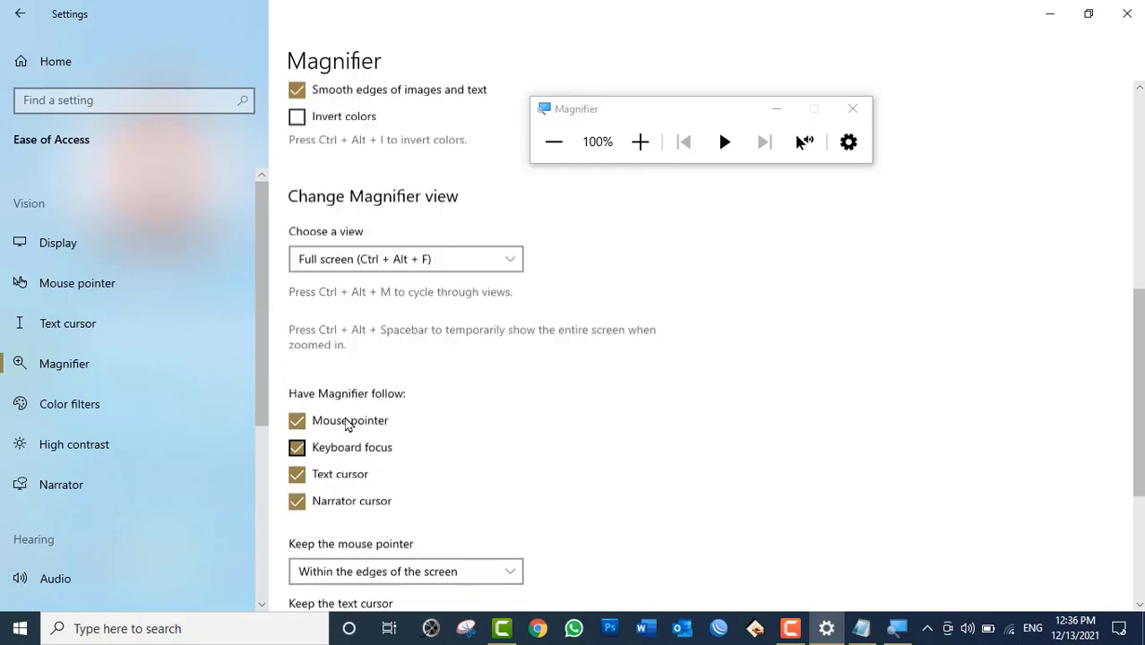
{"action": "left_click", "coordinate": [338, 432]}
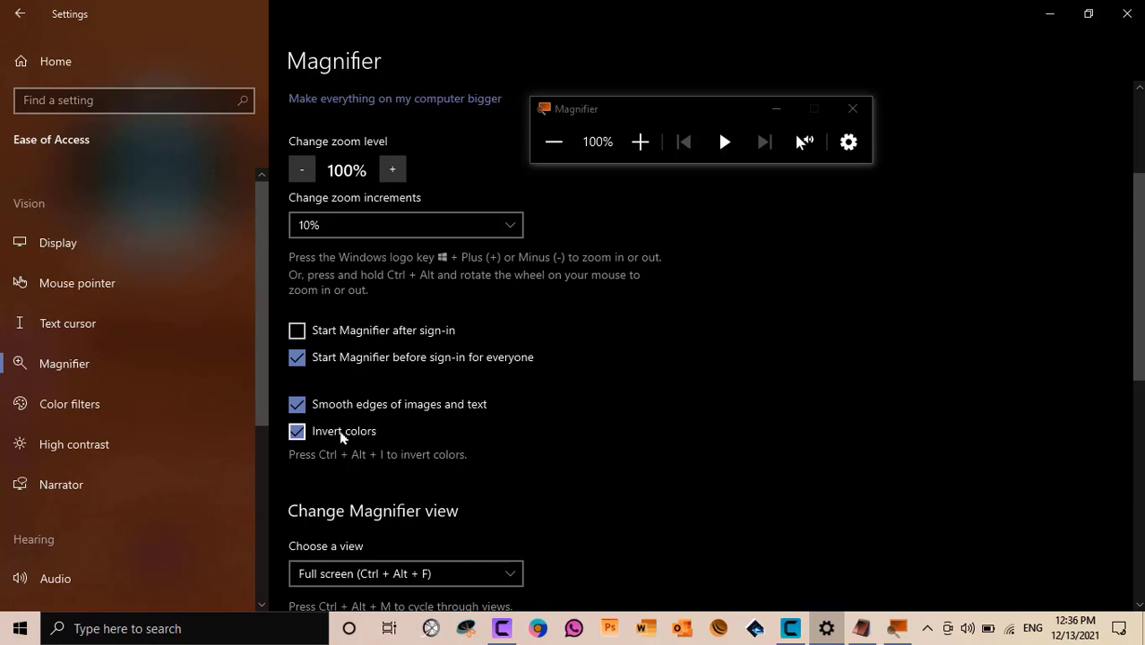
{"action": "left_click", "coordinate": [341, 434]}
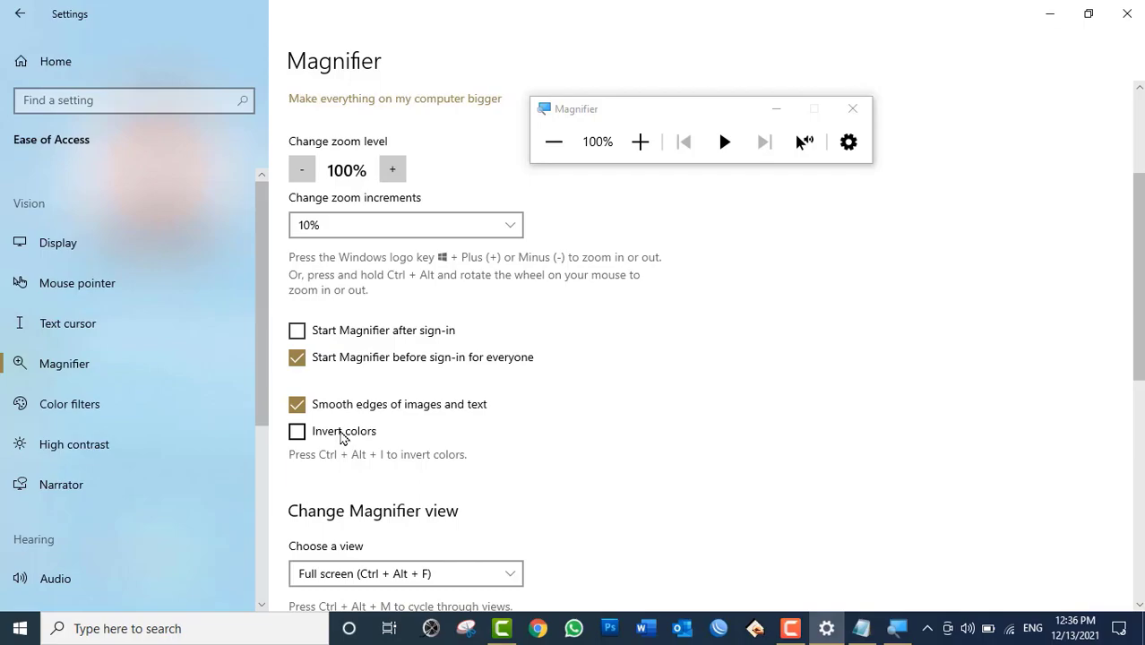
{"action": "left_click", "coordinate": [340, 434]}
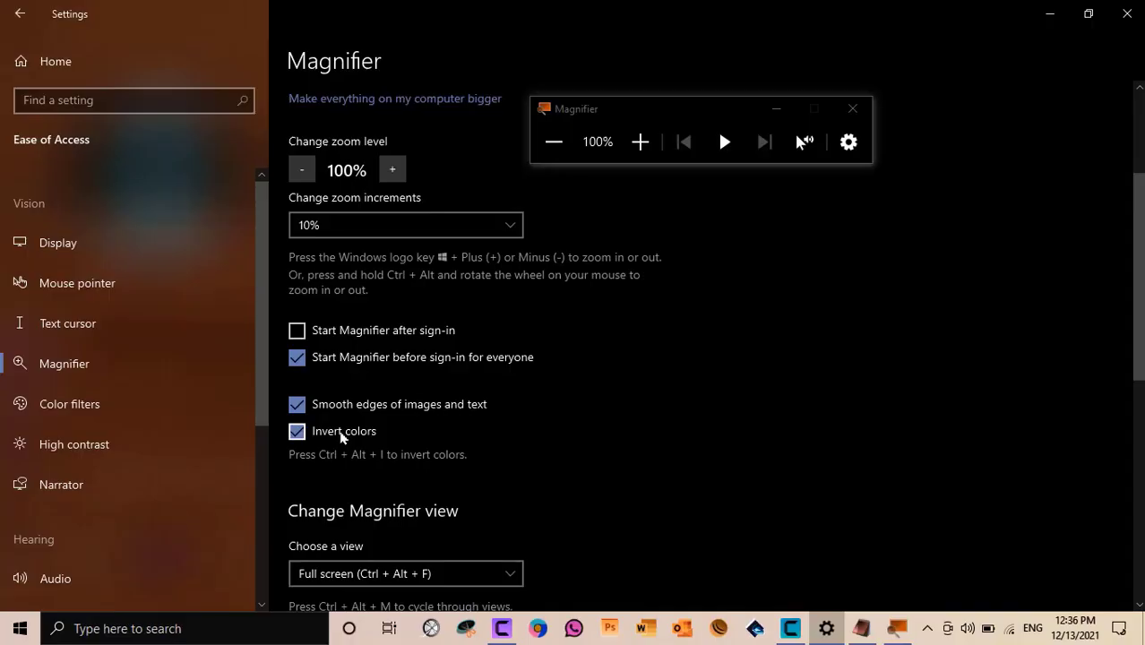
{"action": "left_click", "coordinate": [341, 434]}
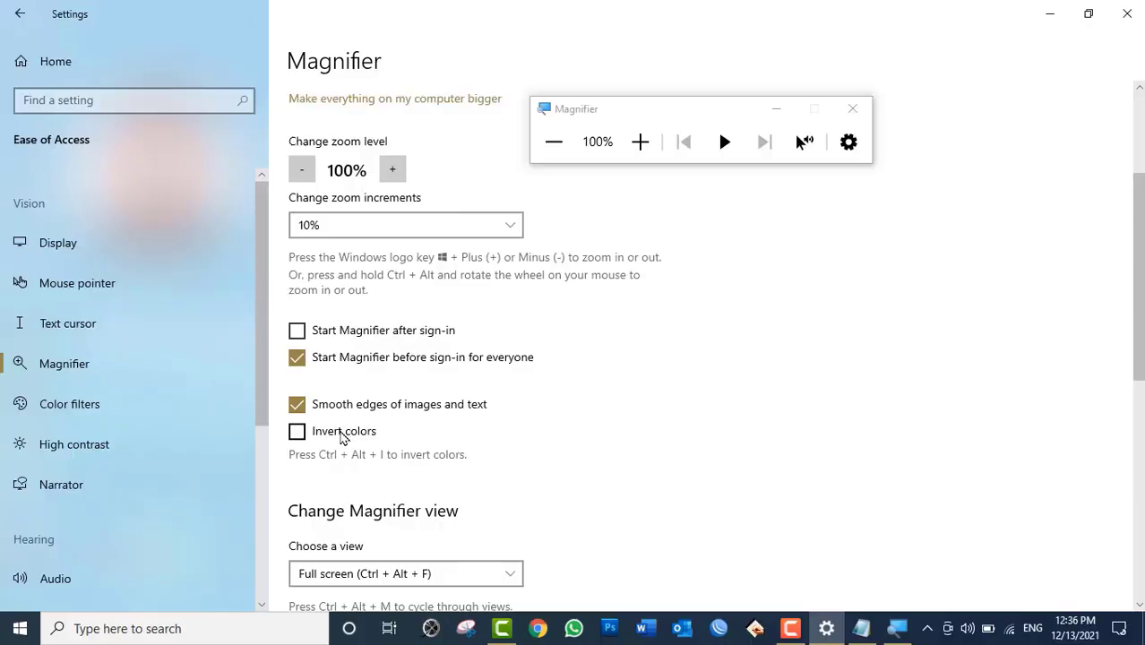
{"action": "left_click", "coordinate": [340, 433]}
{"action": "left_click", "coordinate": [340, 433]}
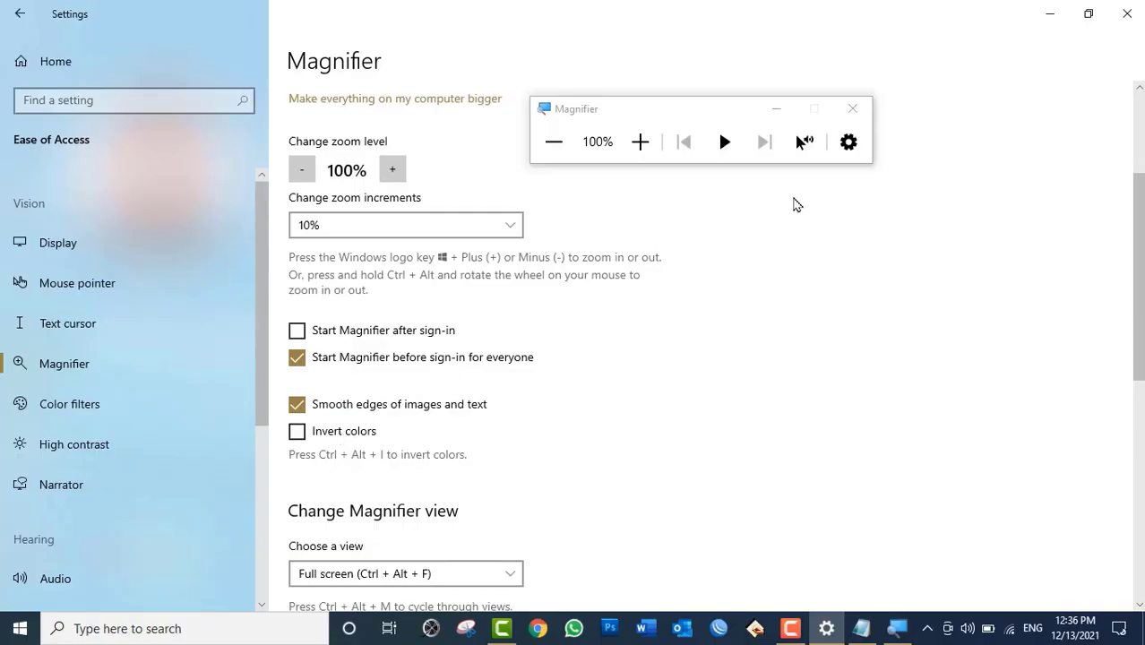
Close Magnifier and switch Invert colors on and off twice while Magnifier is not running
{"action": "left_click", "coordinate": [852, 108]}
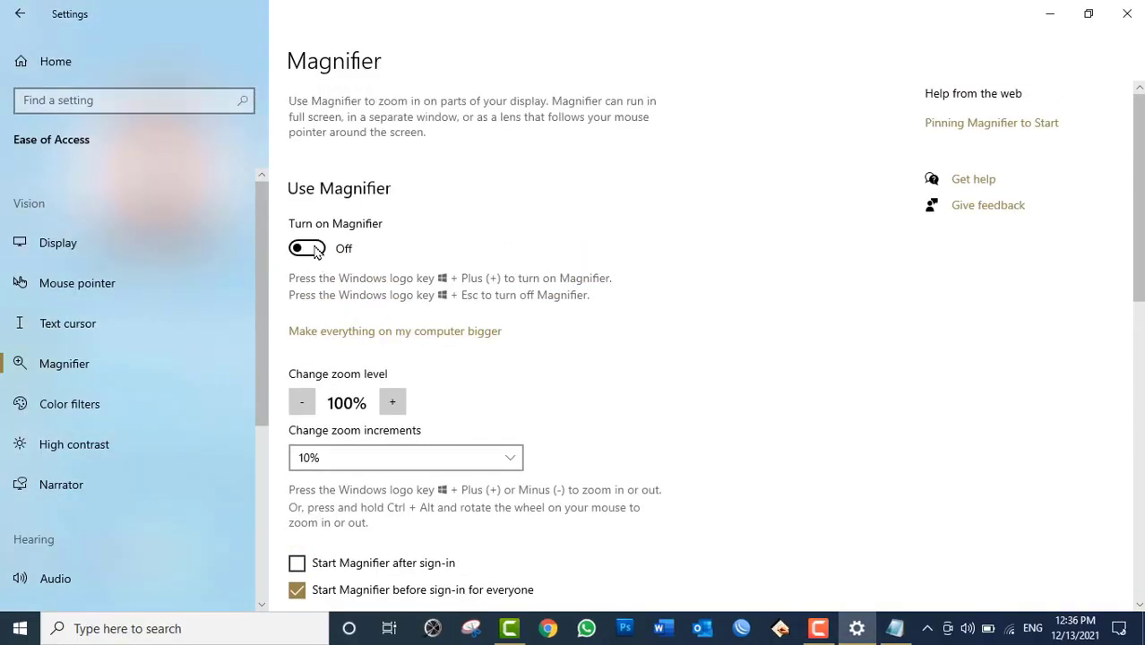
{"action": "scroll", "coordinate": [354, 390], "scroll_direction": "down", "scroll_amount": 5}
{"action": "left_click", "coordinate": [320, 211]}
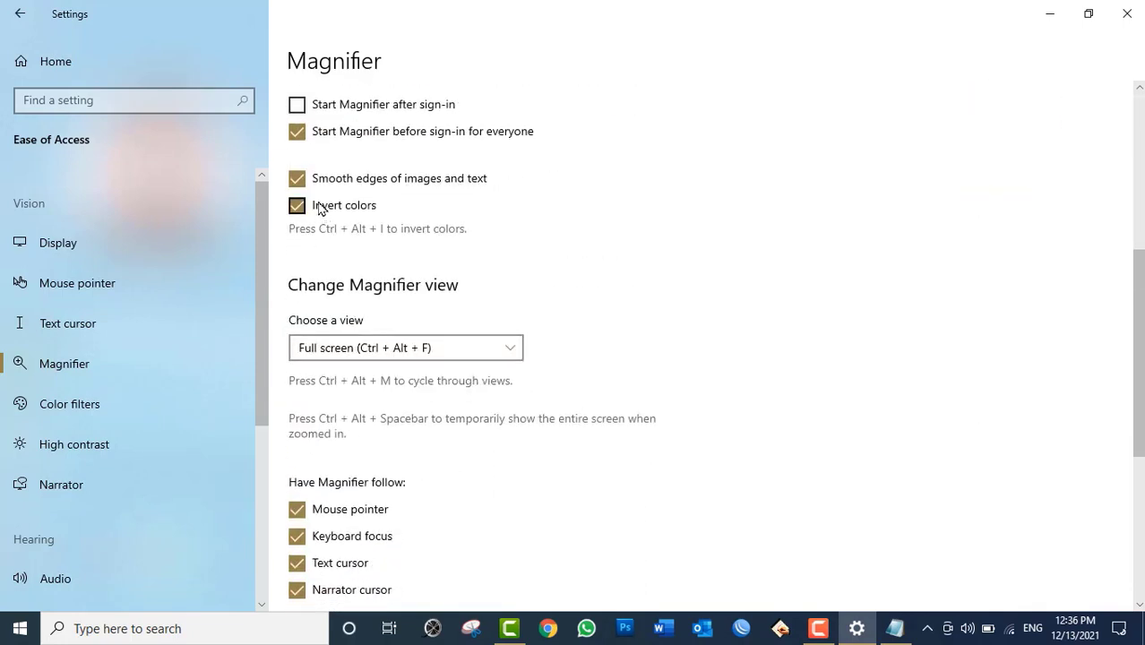
{"action": "left_click", "coordinate": [321, 211]}
{"action": "left_click", "coordinate": [321, 211]}
{"action": "left_click", "coordinate": [320, 212]}
{"action": "scroll", "coordinate": [426, 380], "scroll_direction": "up", "scroll_amount": 5}
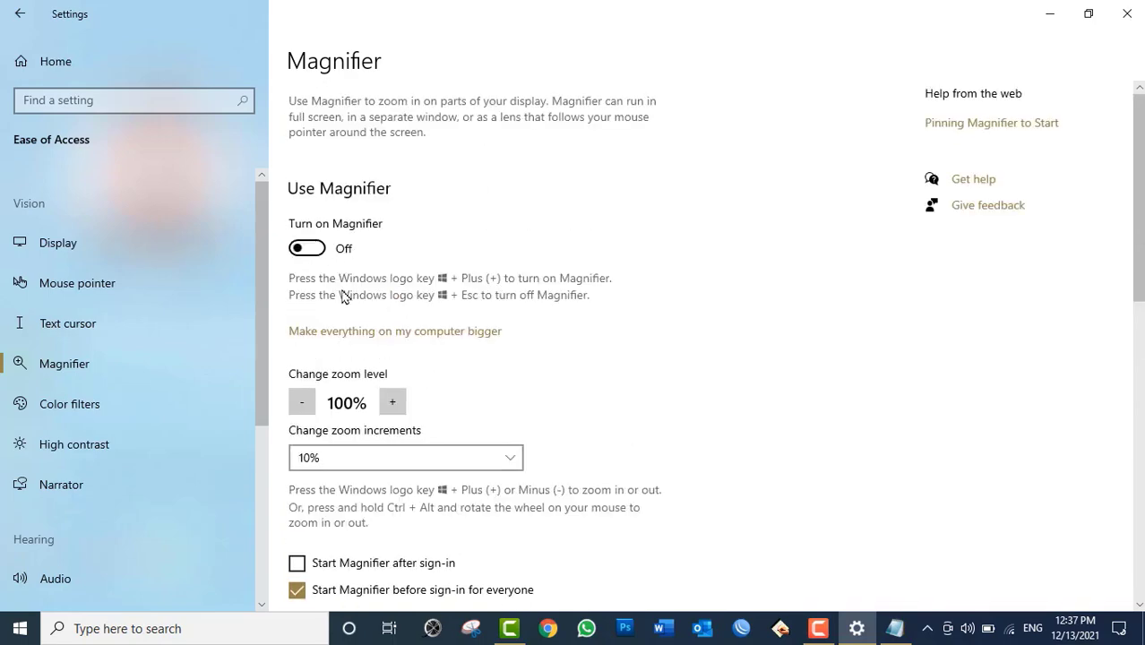
Turn Magnifier on and zoom in to 130%
{"action": "left_click", "coordinate": [313, 249]}
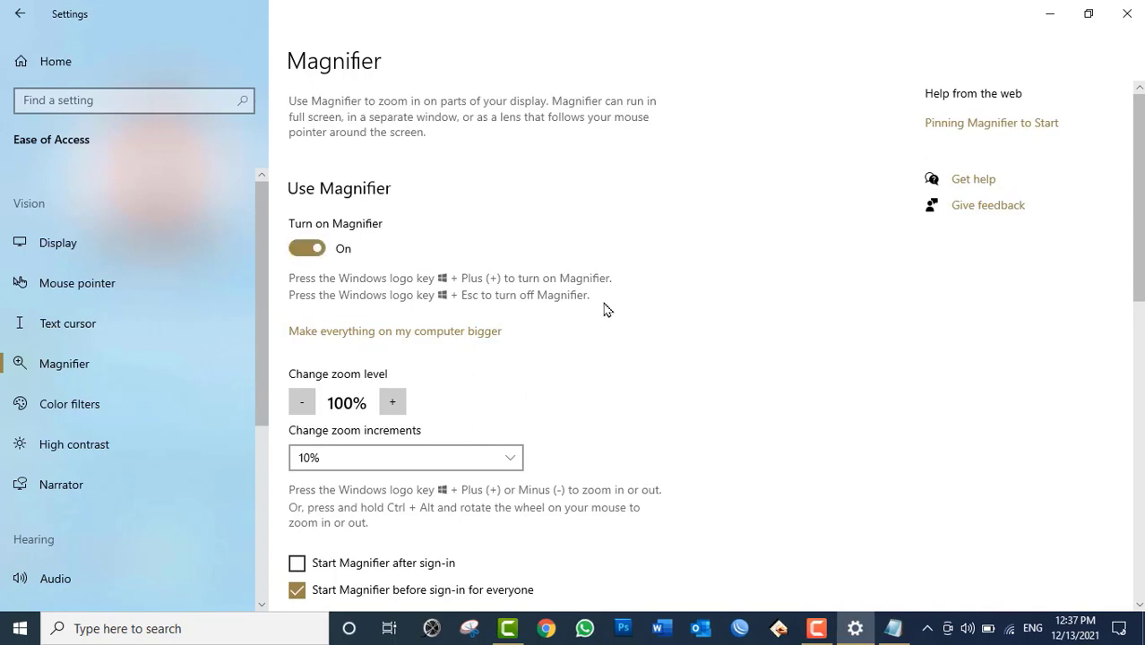
{"action": "left_click", "coordinate": [641, 141]}
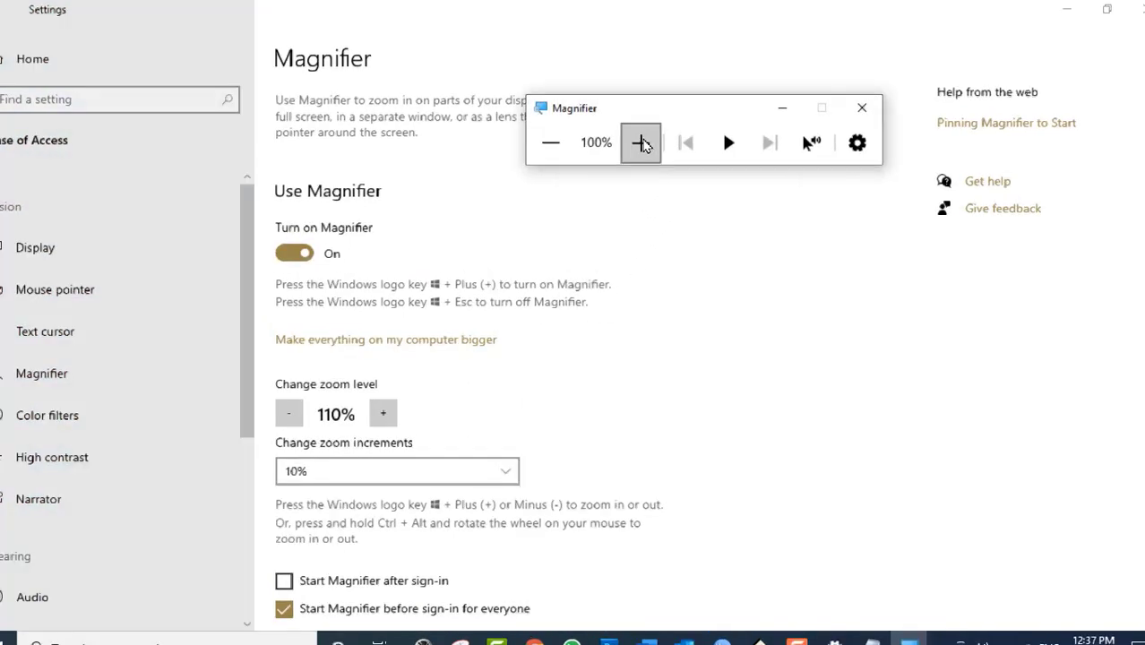
{"action": "left_click", "coordinate": [641, 143]}
{"action": "left_click", "coordinate": [642, 144]}
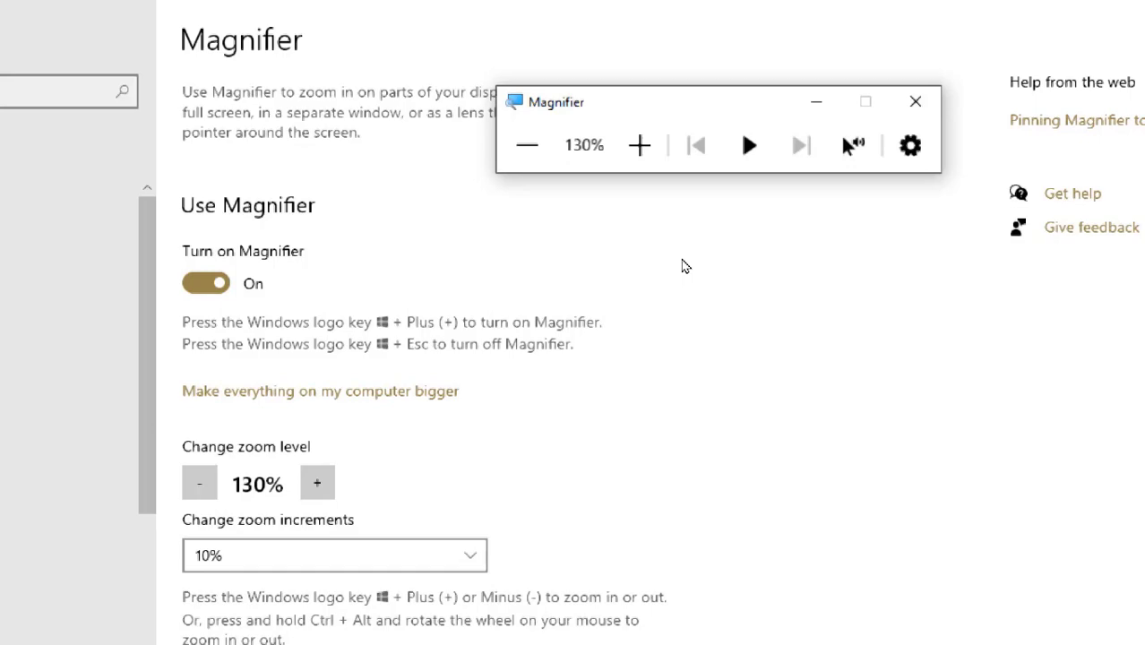
Open and dismiss the directory search for computers, and zoom Magnifier back out to 100%
{"action": "key", "text": "super+ctrl+f"}
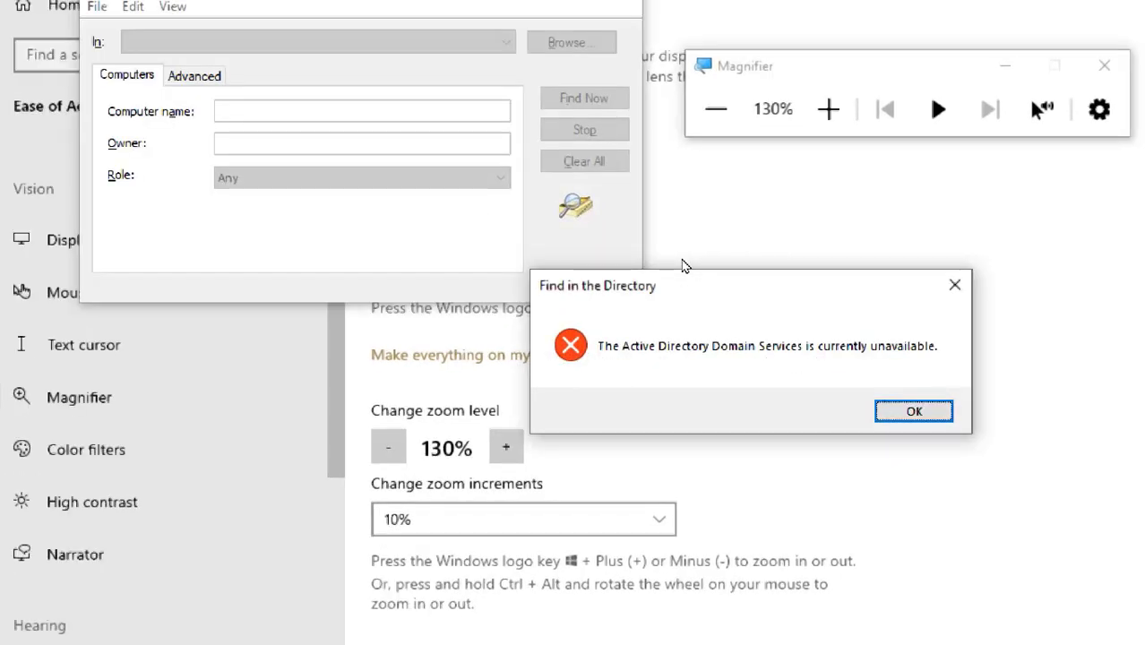
{"action": "key", "text": "Return"}
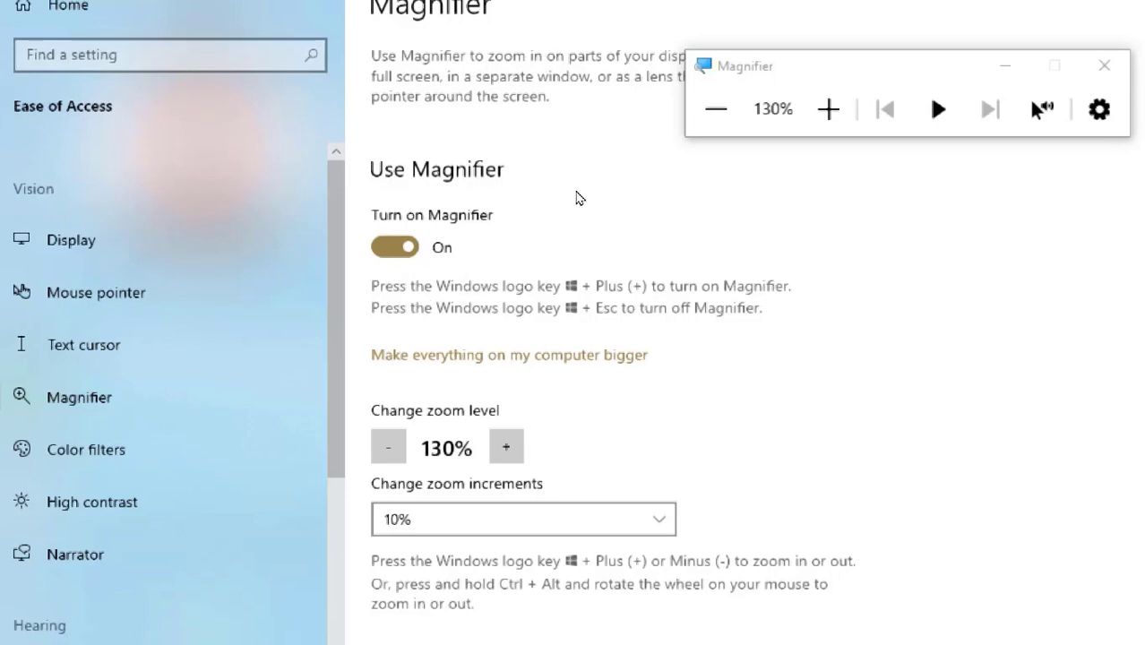
{"action": "key", "text": "super+minus"}
{"action": "key", "text": "super+minus"}
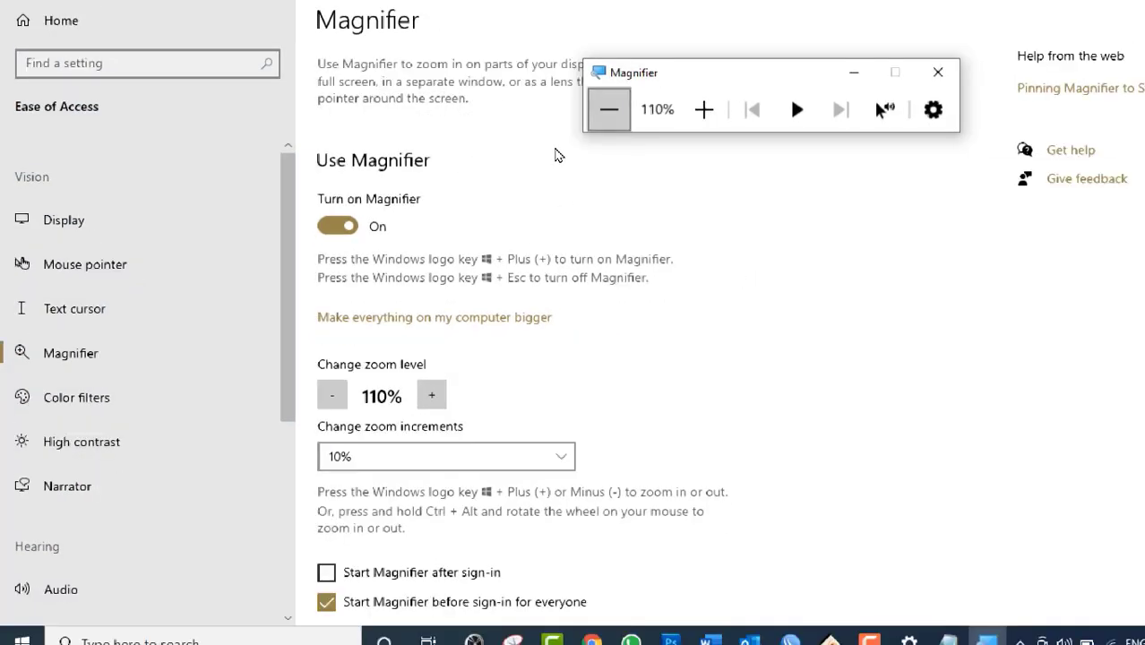
{"action": "key", "text": "super+minus"}
Review the Docked, Full screen and Lens choices for Magnifier's view, and switch to the Docked view
{"action": "scroll", "coordinate": [524, 359], "scroll_direction": "down", "scroll_amount": 5}
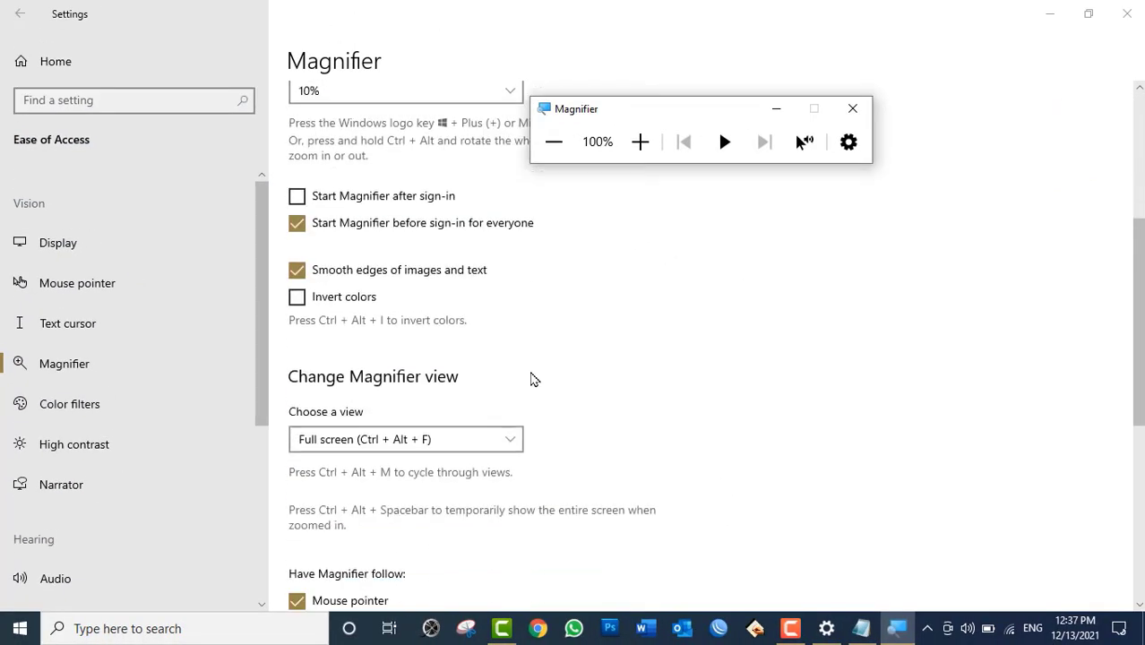
{"action": "left_click", "coordinate": [403, 449]}
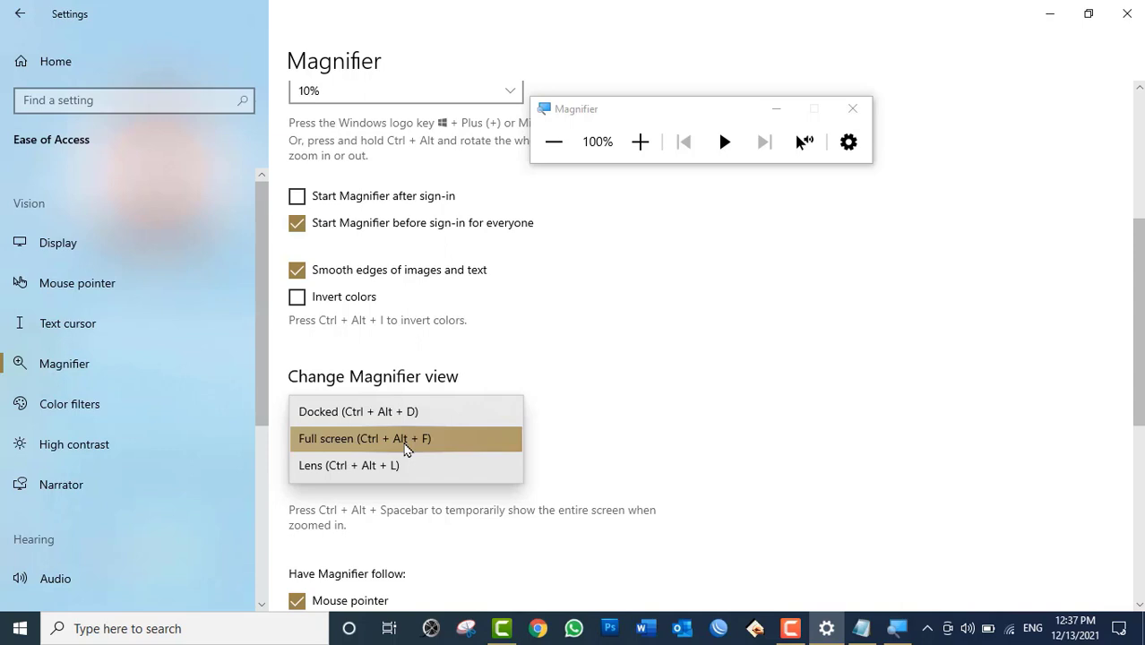
{"action": "left_click", "coordinate": [641, 394]}
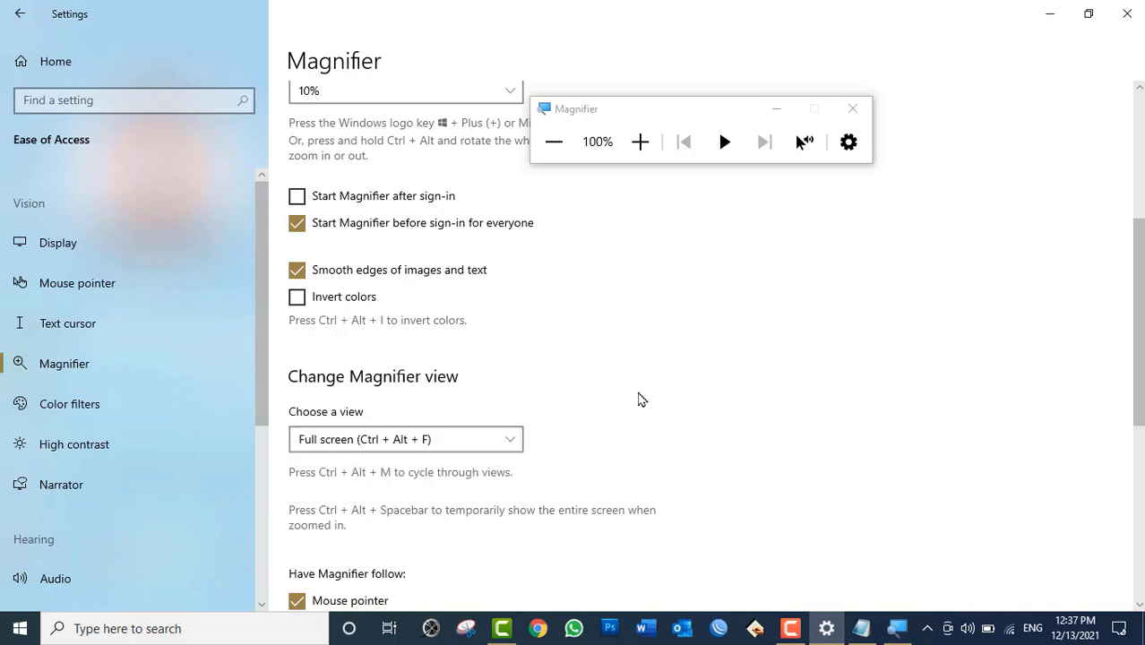
{"action": "left_click", "coordinate": [488, 441]}
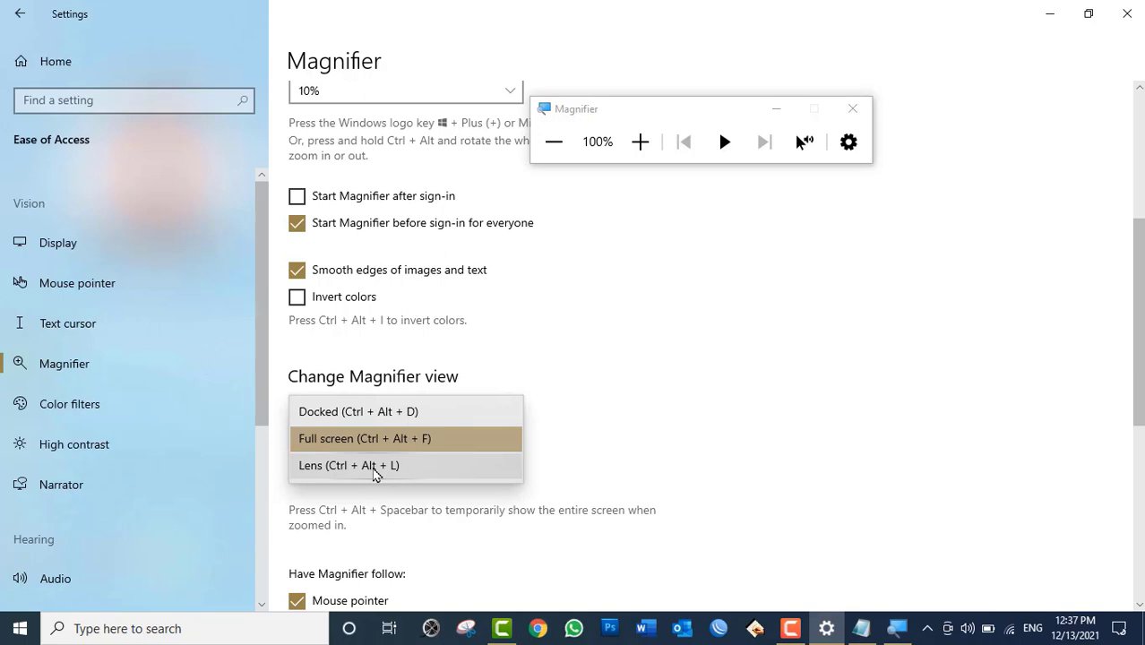
{"action": "left_click", "coordinate": [621, 324]}
{"action": "scroll", "coordinate": [614, 327], "scroll_direction": "up", "scroll_amount": 5}
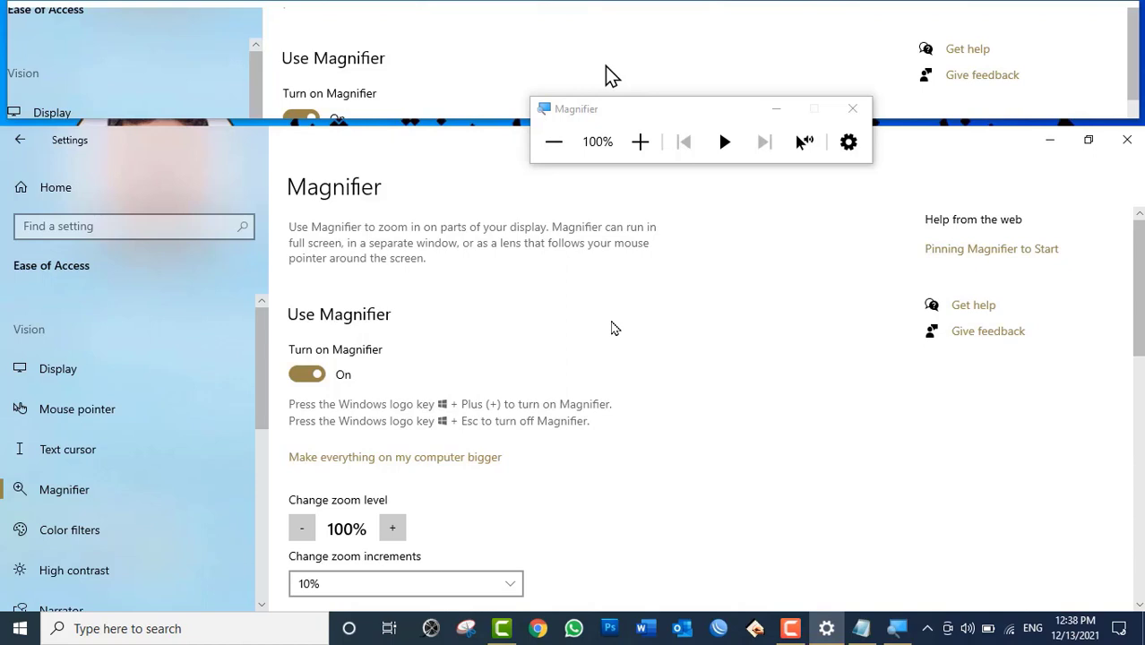
Switch Magnifier to the Lens view and zoom in to 280%
{"action": "key", "text": "ctrl+alt+l"}
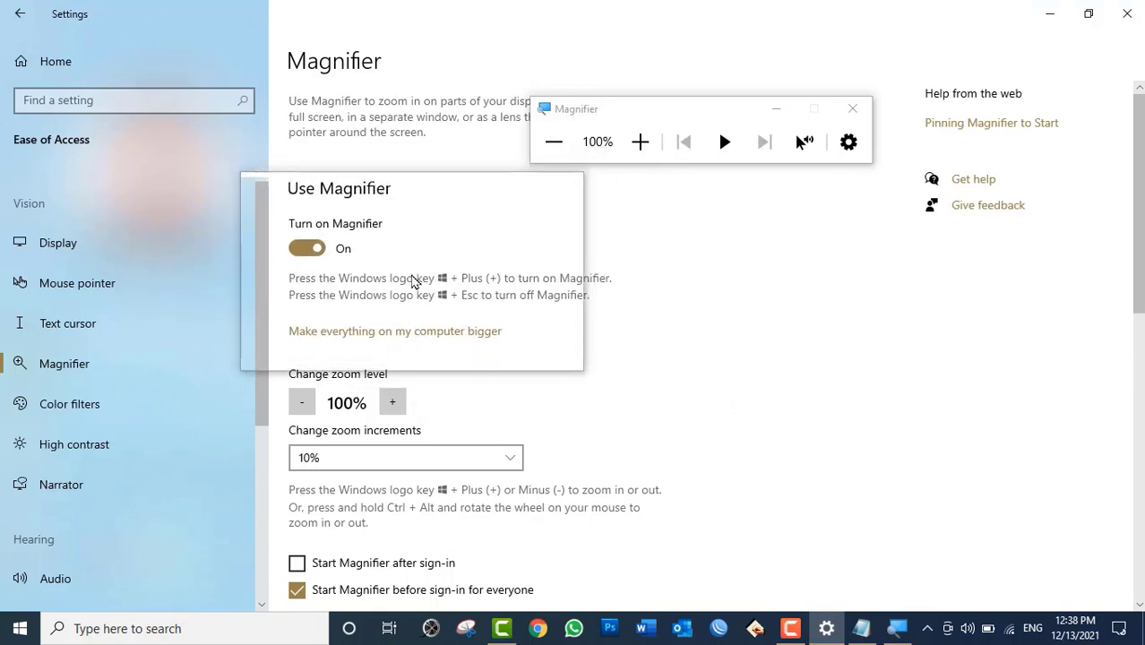
{"action": "key", "text": "super+plus"}
{"action": "key", "text": "super+plus"}
{"action": "key", "text": "super+plus"}
{"action": "key", "text": "super+plus"}
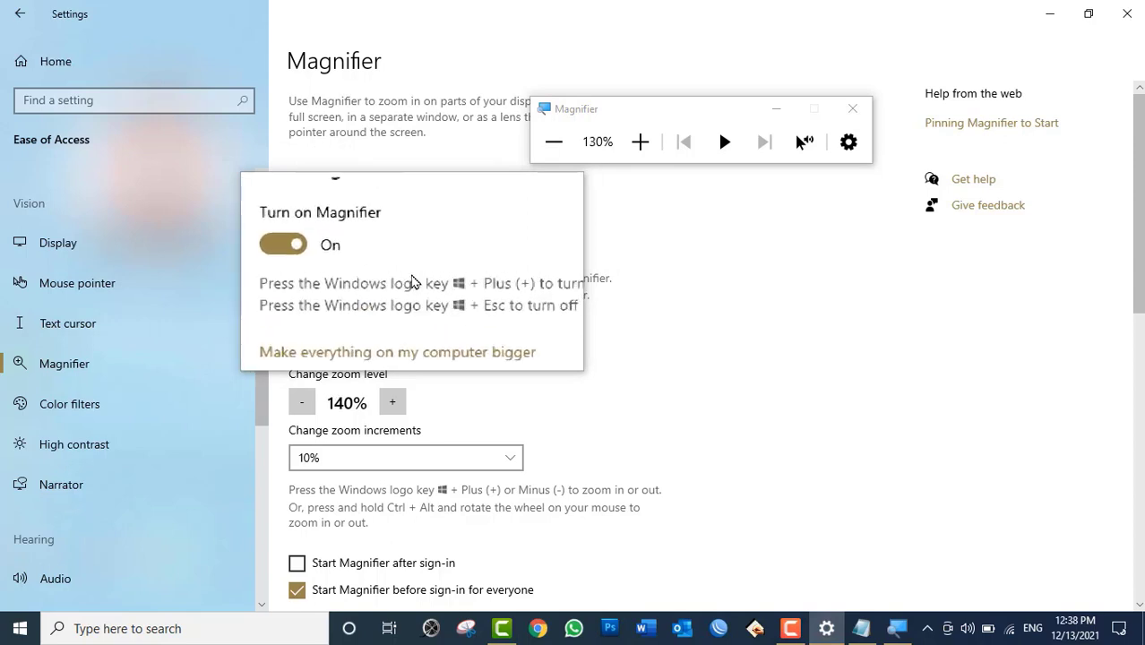
{"action": "key", "text": "super+plus"}
{"action": "key", "text": "super+plus"}
{"action": "key", "text": "super+plus"}
{"action": "key", "text": "super+plus"}
{"action": "key", "text": "super+plus"}
{"action": "key", "text": "super+plus"}
{"action": "key", "text": "super+plus"}
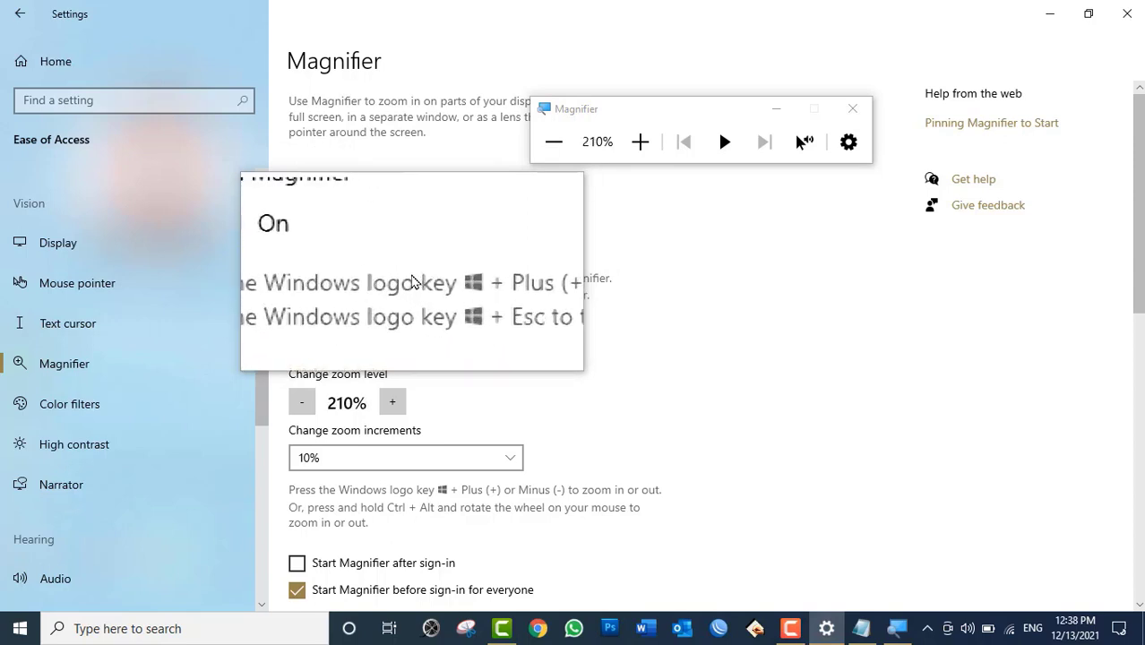
{"action": "key", "text": "super+plus"}
{"action": "key", "text": "super+plus"}
{"action": "key", "text": "super+plus"}
{"action": "key", "text": "super+plus"}
{"action": "key", "text": "super+plus"}
{"action": "key", "text": "super+plus"}
{"action": "key", "text": "super+plus"}
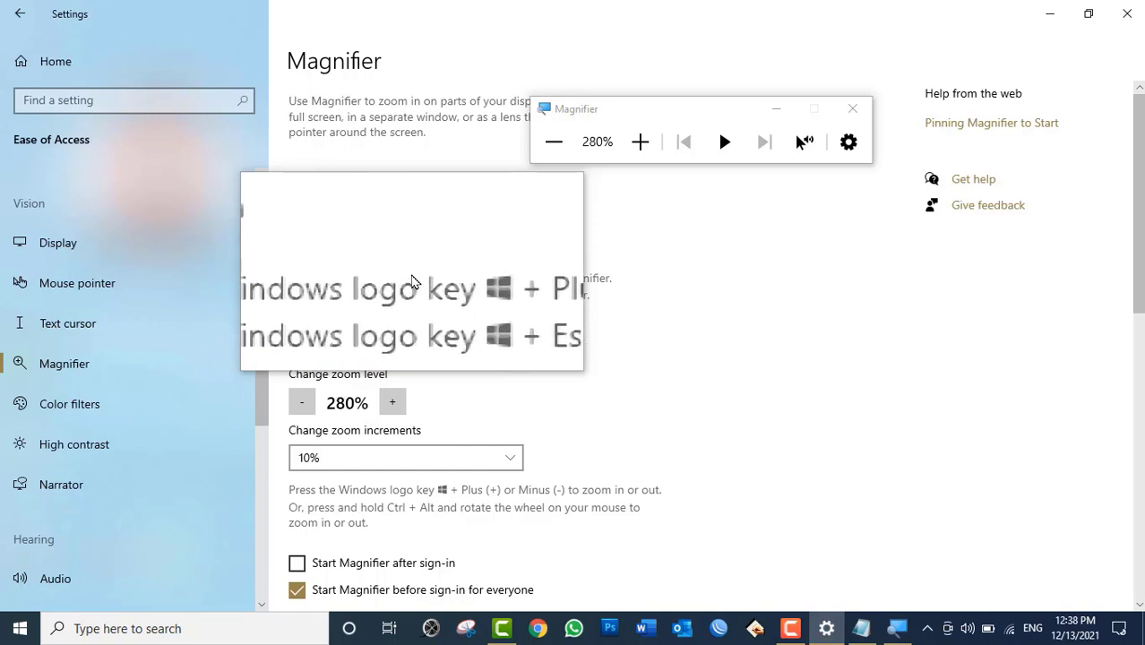
Zoom the Magnifier lens back out to 100%
{"action": "key", "text": "super+minus"}
{"action": "key", "text": "super+minus"}
{"action": "key", "text": "super+minus"}
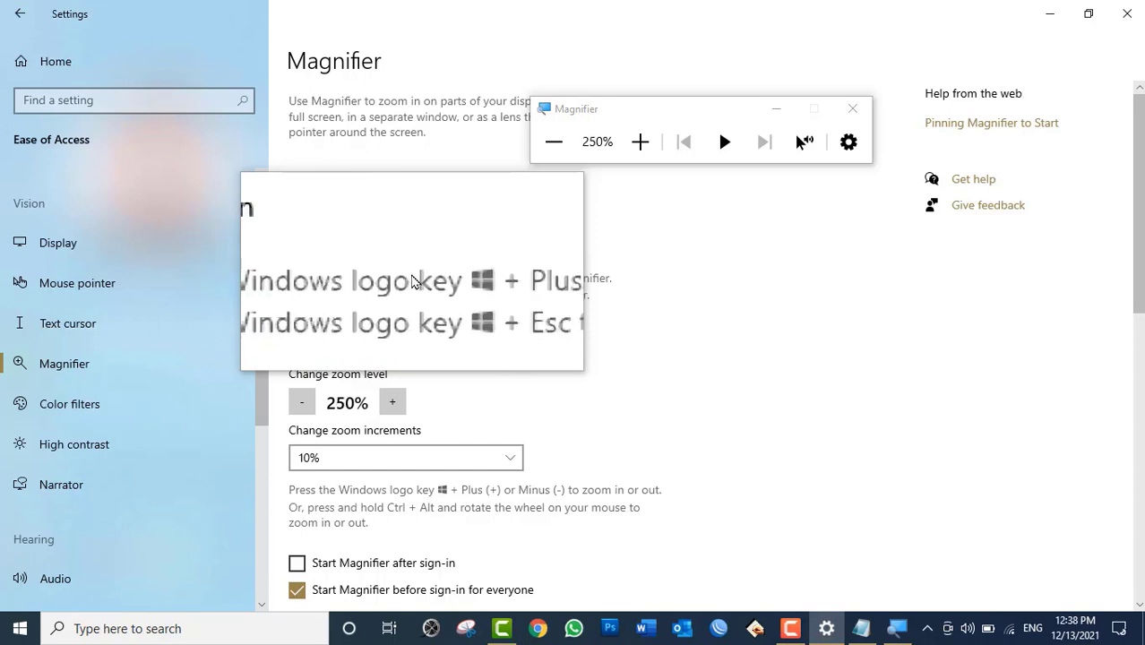
{"action": "key", "text": "super+minus"}
{"action": "key", "text": "super+minus"}
{"action": "key", "text": "super+minus"}
{"action": "key", "text": "super+minus"}
{"action": "key", "text": "super+minus"}
{"action": "key", "text": "super+minus"}
{"action": "key", "text": "super+minus"}
{"action": "key", "text": "super+minus"}
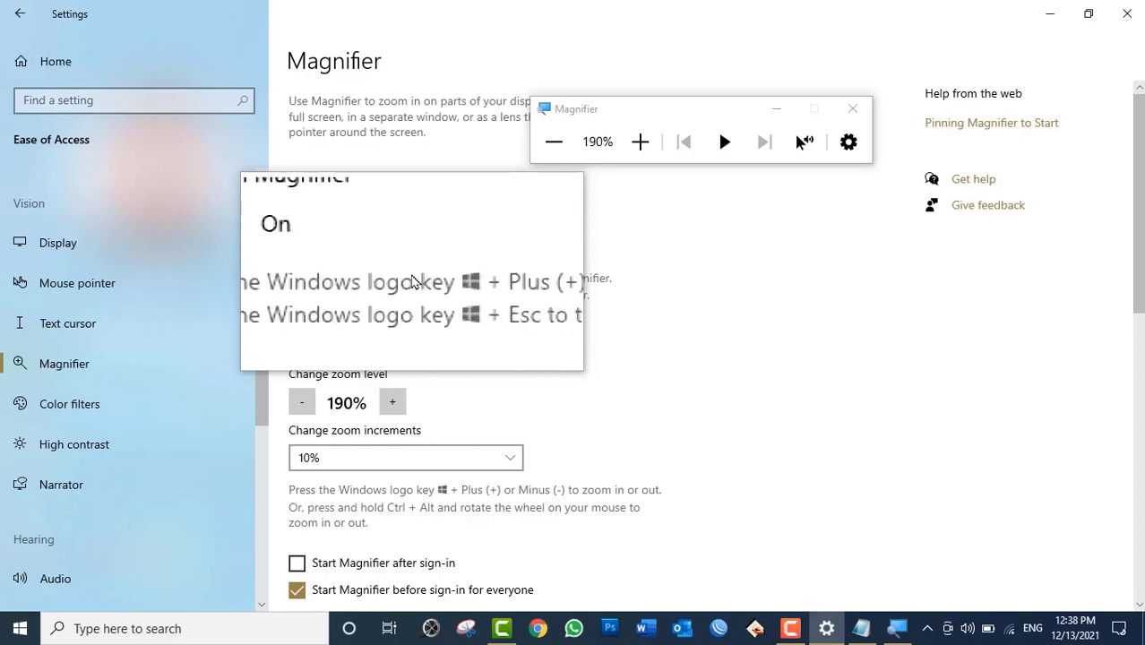
{"action": "key", "text": "super+minus"}
{"action": "key", "text": "super+minus"}
{"action": "key", "text": "super+minus"}
{"action": "key", "text": "super+minus"}
{"action": "key", "text": "super+minus"}
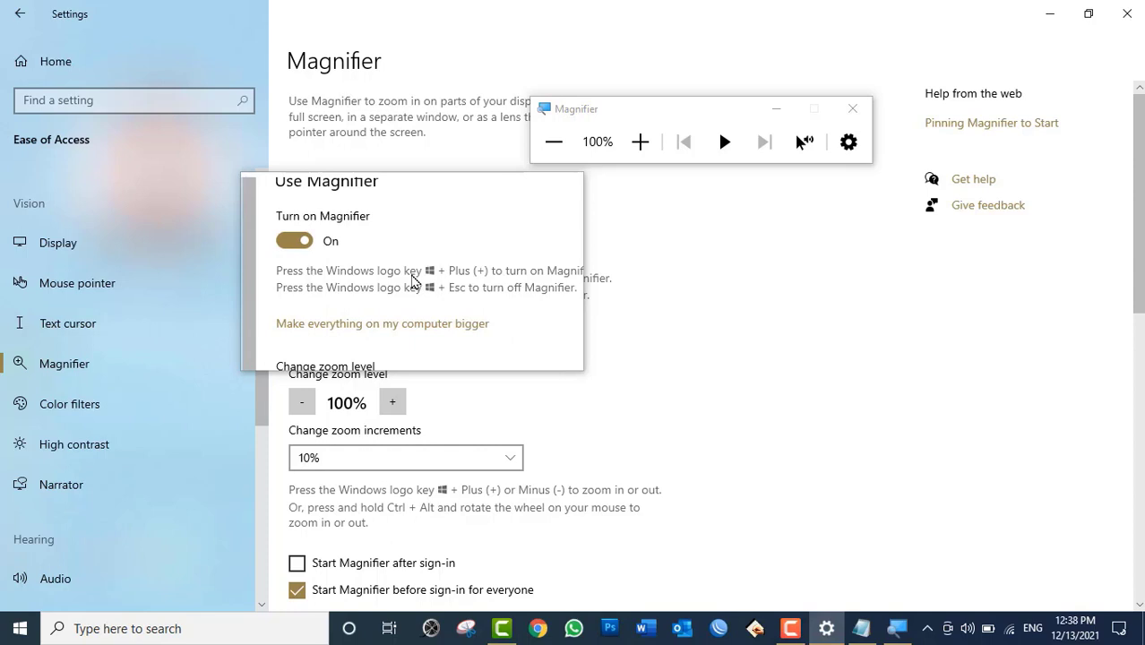
Return Magnifier to the Full screen view and turn it off
{"action": "key", "text": "ctrl+alt+f"}
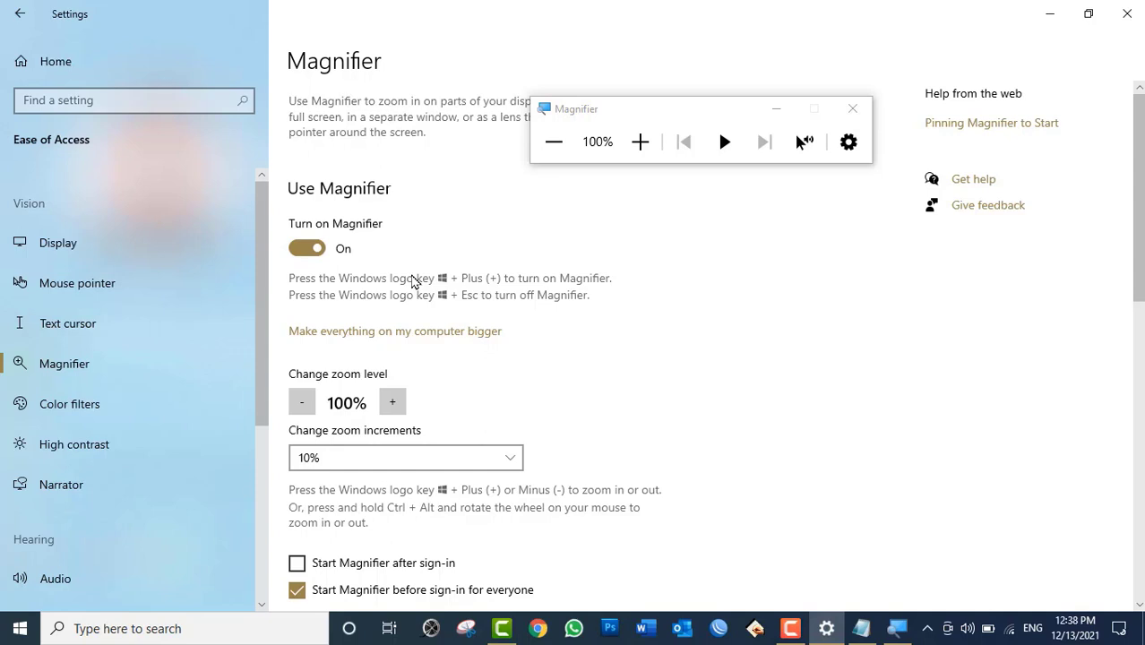
{"action": "left_click", "coordinate": [850, 109]}
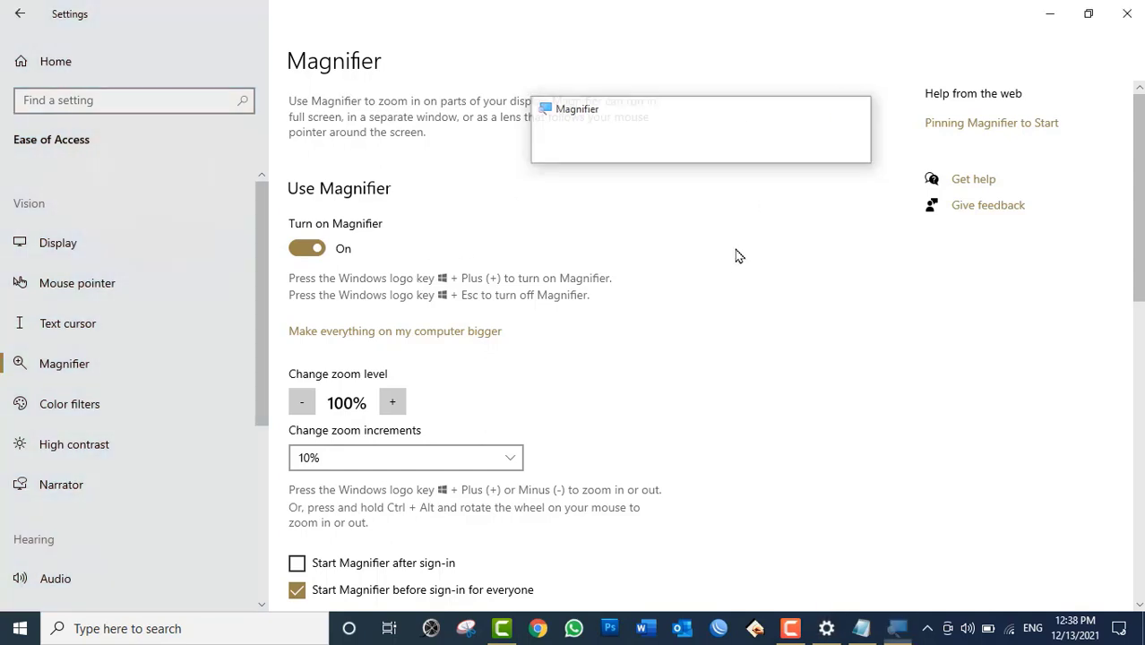
{"action": "scroll", "coordinate": [747, 280], "scroll_direction": "down", "scroll_amount": 5}
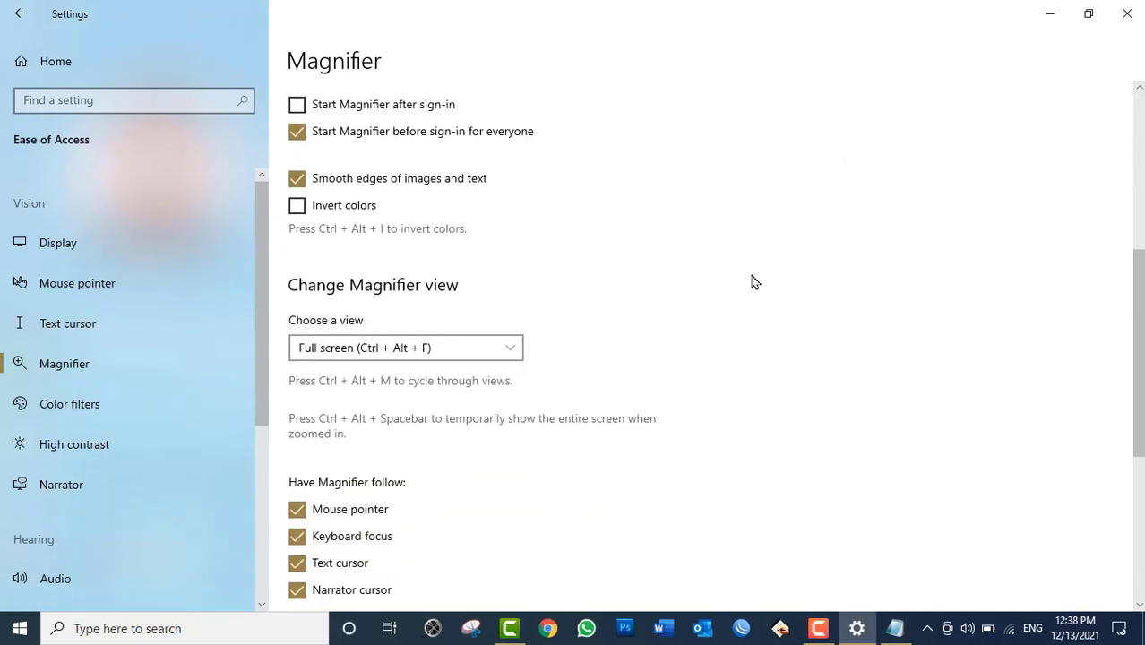
{"action": "scroll", "coordinate": [753, 281], "scroll_direction": "down", "scroll_amount": 1}
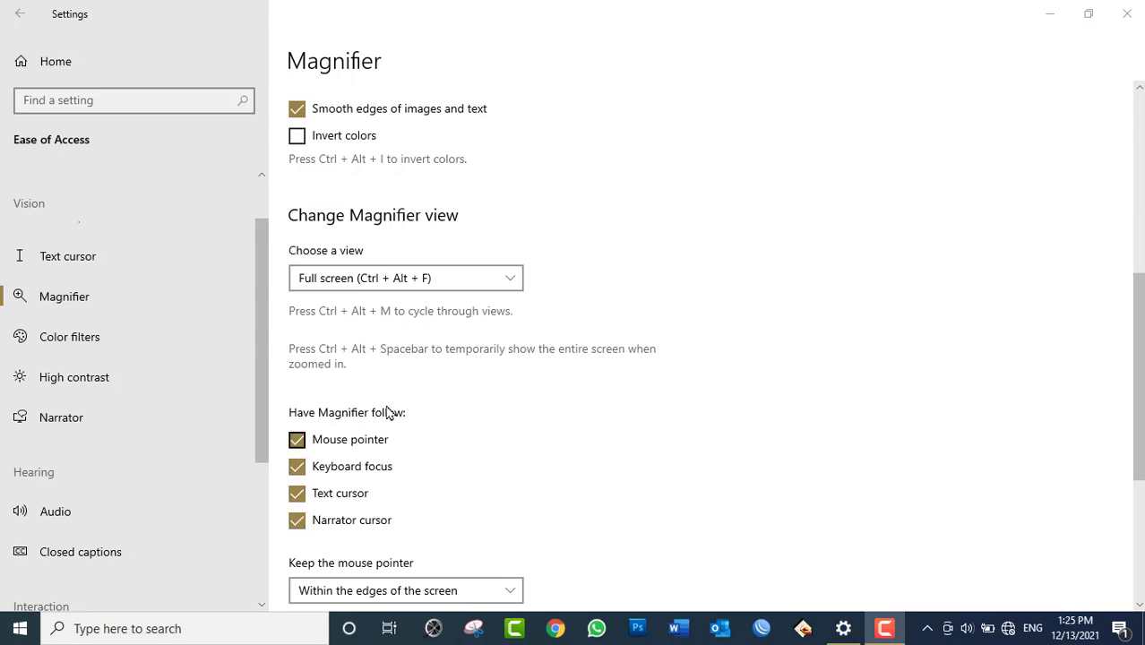
Turn Magnifier on again from its settings page and raise the zoom level to 130%
{"action": "scroll", "coordinate": [555, 260], "scroll_direction": "up", "scroll_amount": 6}
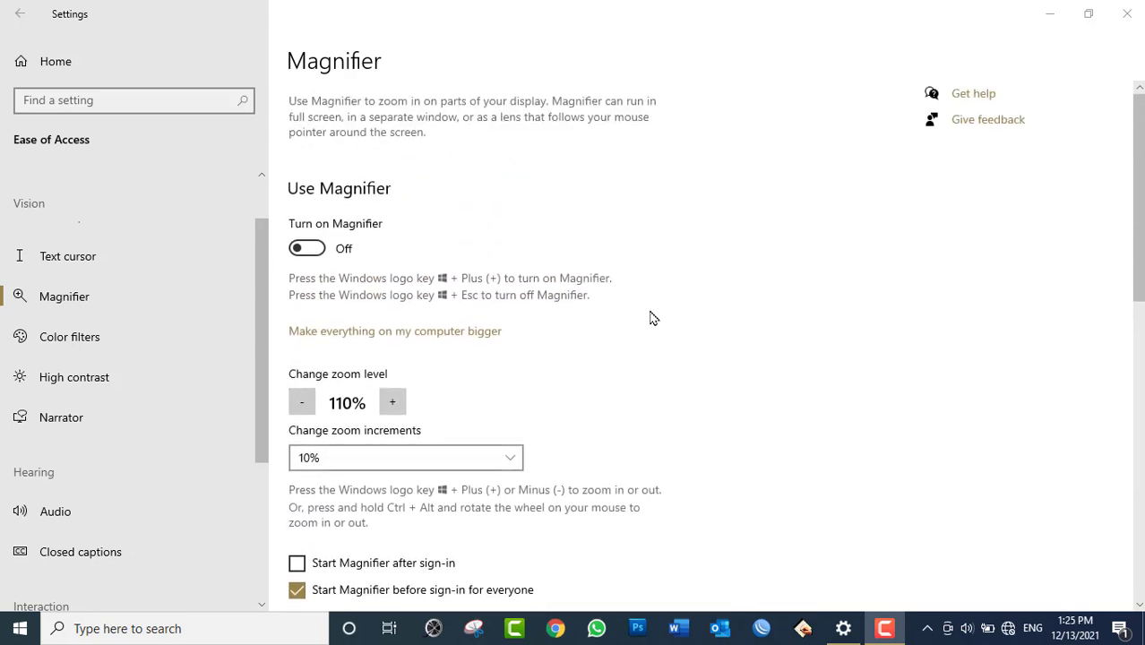
{"action": "left_click", "coordinate": [341, 249]}
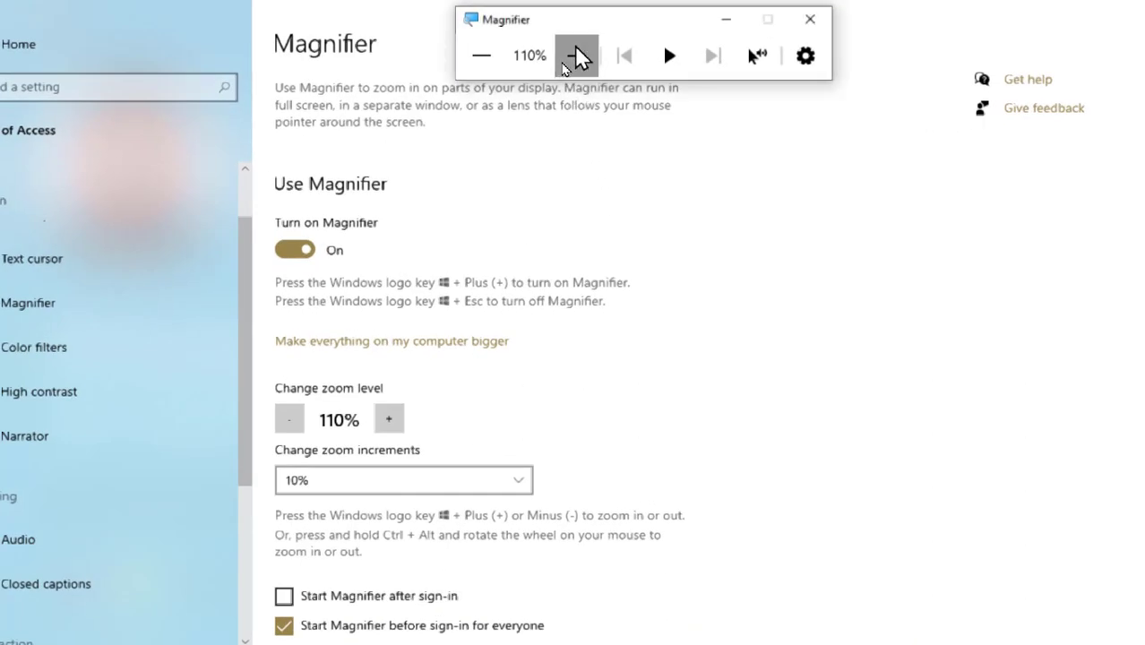
{"action": "left_click", "coordinate": [575, 51]}
{"action": "left_click", "coordinate": [576, 60]}
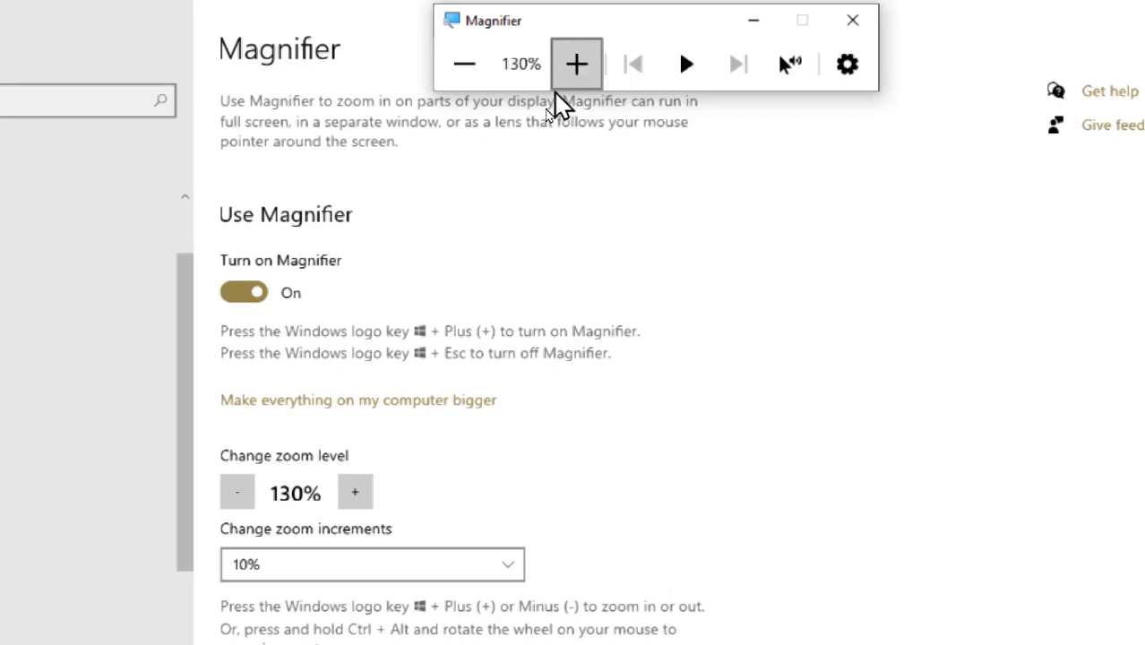
Stop Magnifier from following the mouse pointer and set the mouse pointer to stay centered on the screen
{"action": "scroll", "coordinate": [612, 360], "scroll_direction": "down", "scroll_amount": 10}
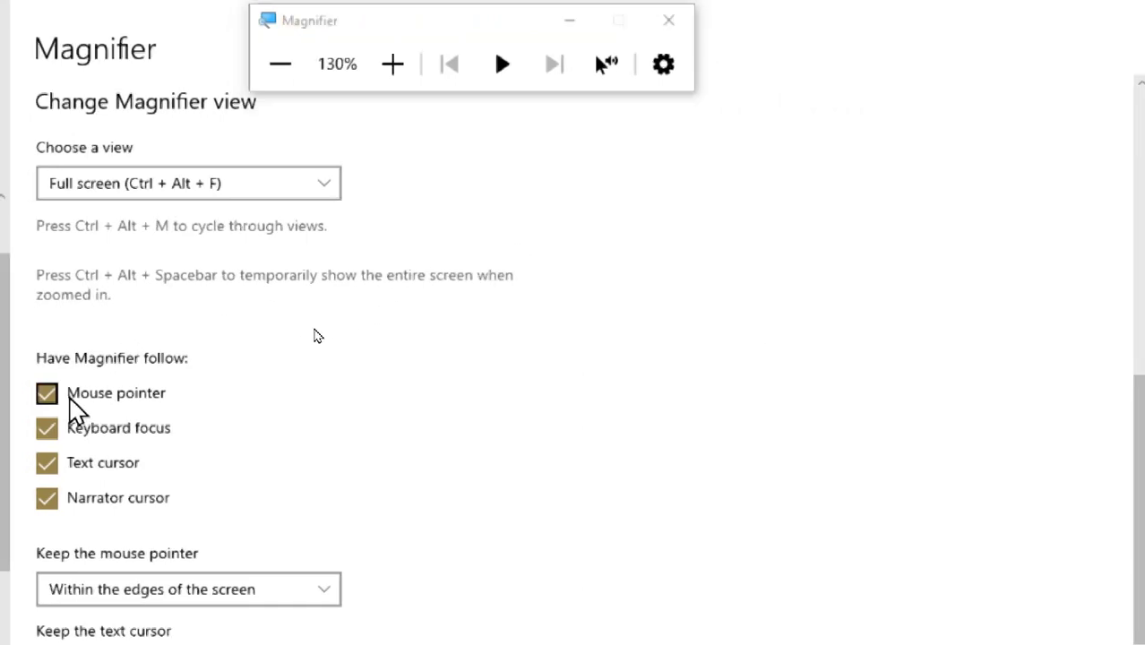
{"action": "left_click", "coordinate": [69, 399]}
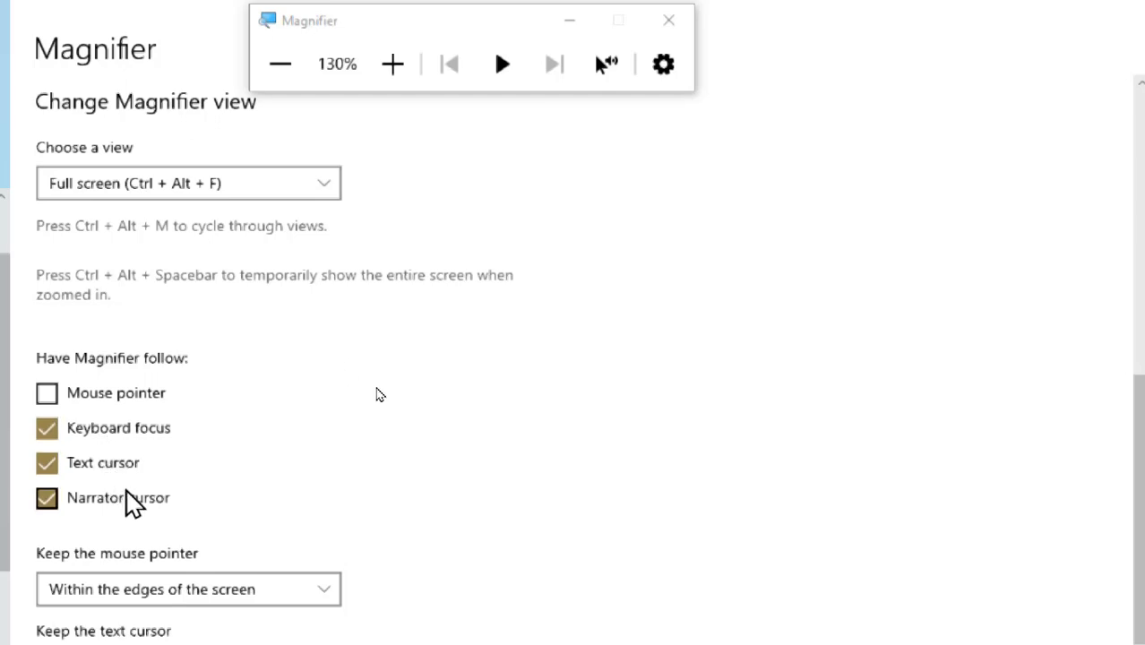
{"action": "scroll", "coordinate": [313, 378], "scroll_direction": "down", "scroll_amount": 3}
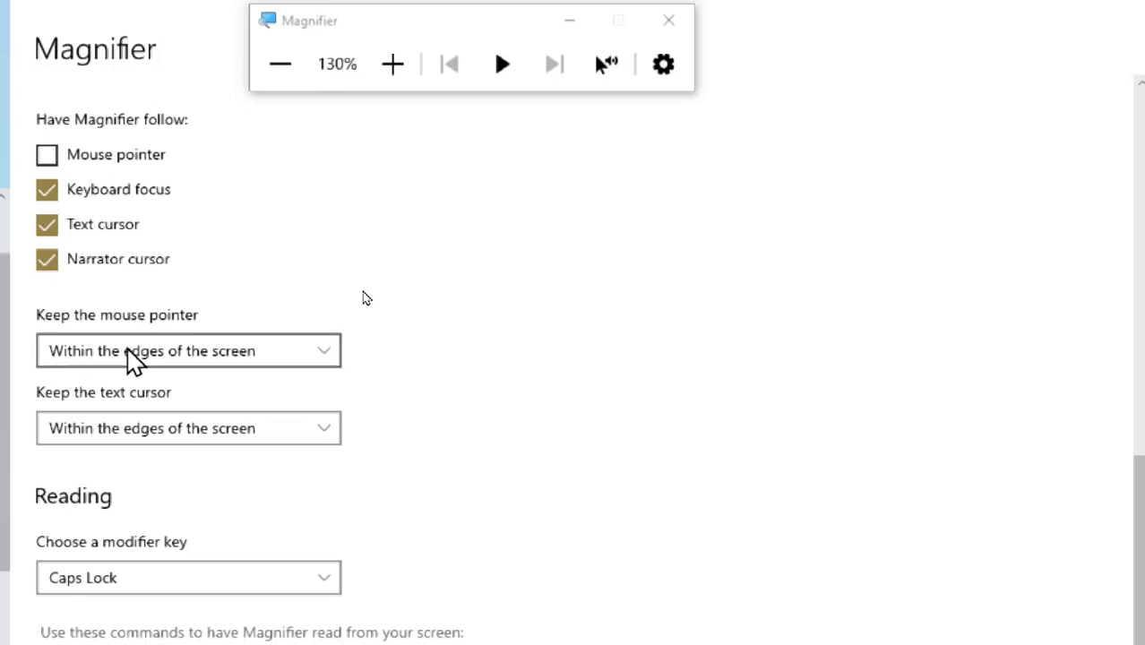
{"action": "left_click", "coordinate": [207, 352]}
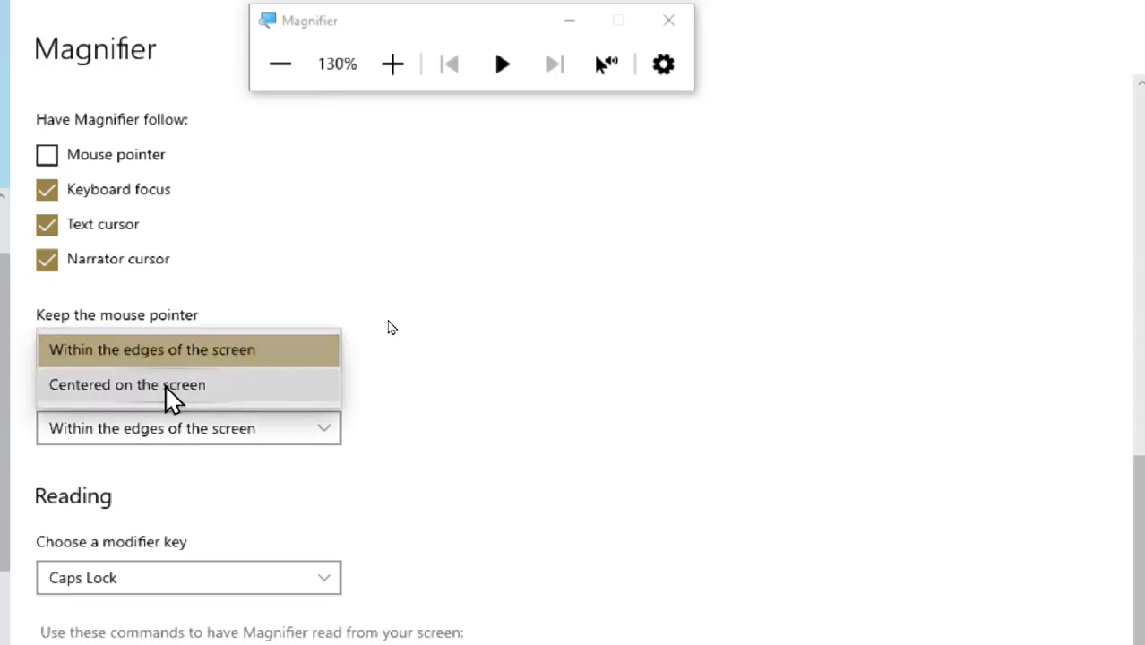
{"action": "left_click", "coordinate": [166, 385]}
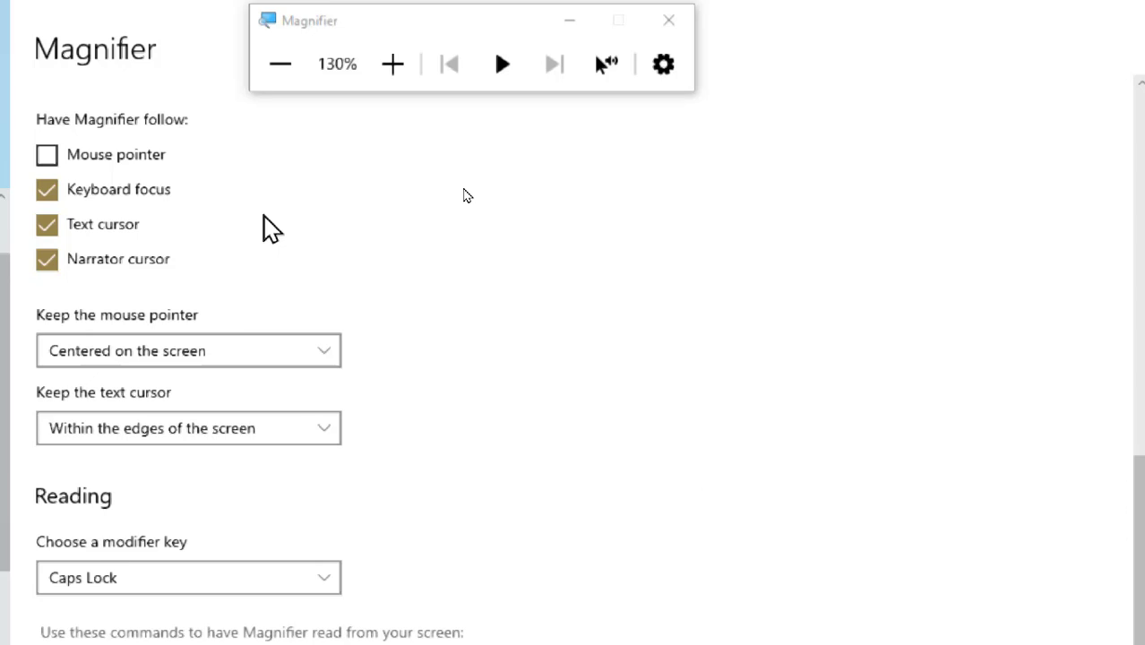
Set Magnifier to keep the text cursor centered on the screen
{"action": "left_click", "coordinate": [212, 439]}
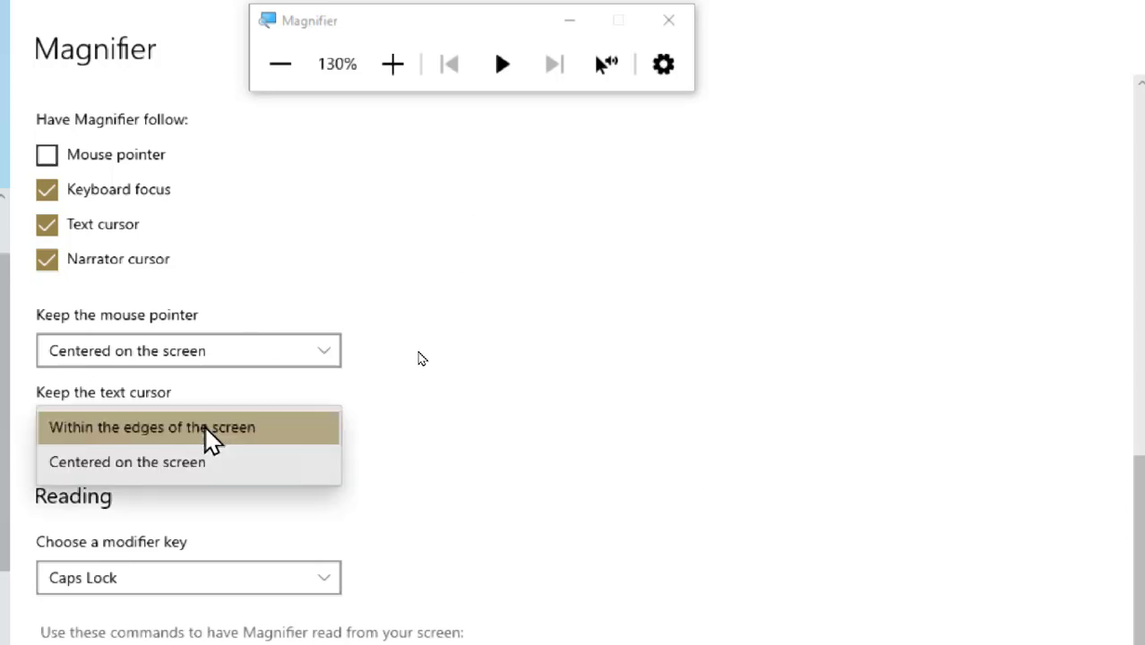
{"action": "left_click", "coordinate": [167, 462]}
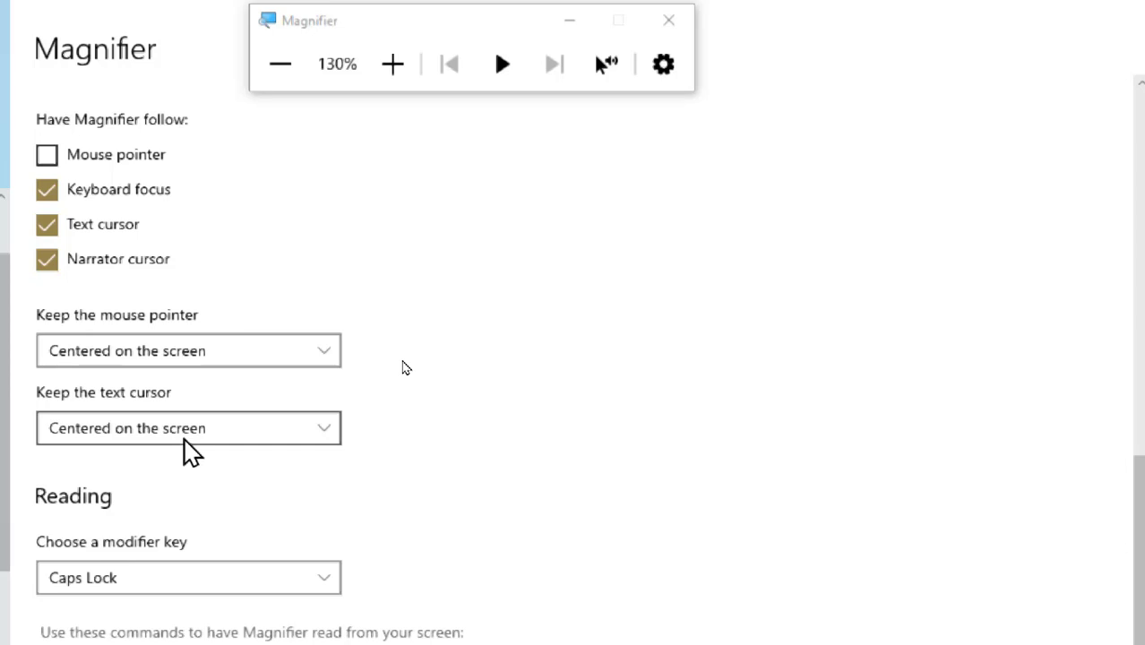
{"action": "left_click", "coordinate": [184, 440]}
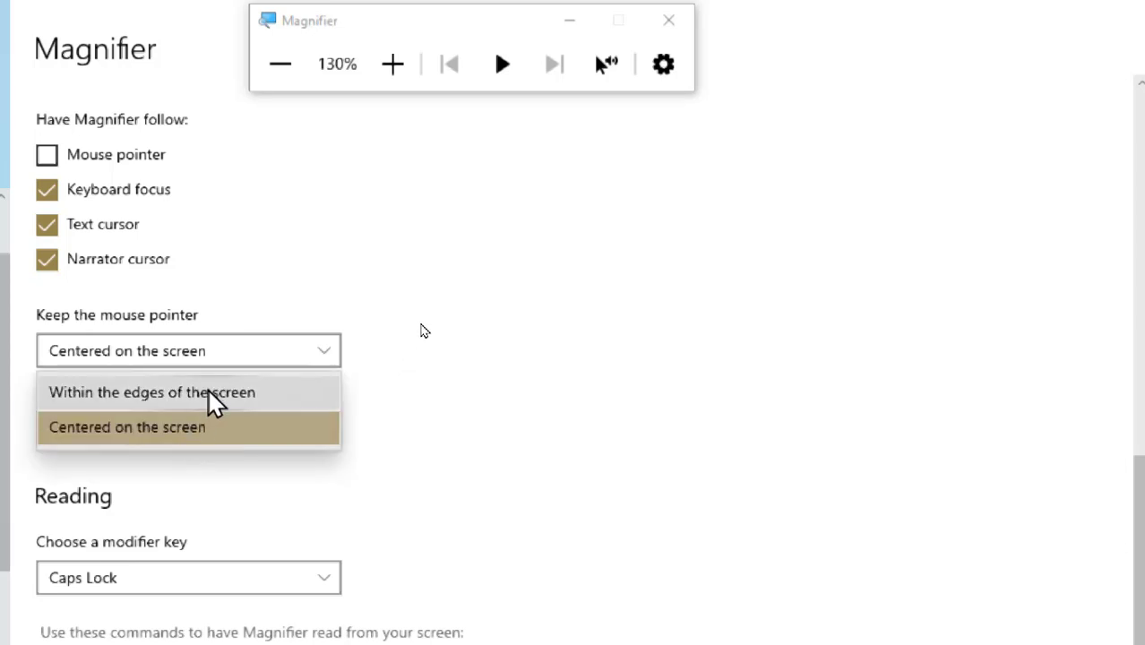
{"action": "left_click", "coordinate": [188, 425]}
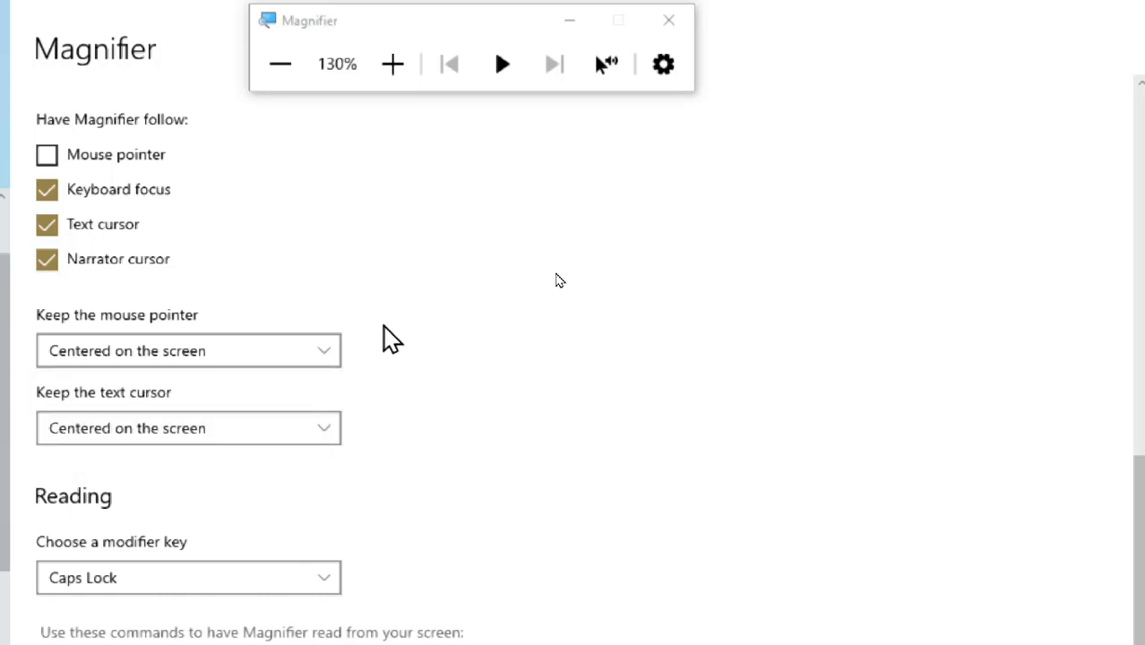
Make Magnifier follow the mouse pointer again and zoom out to 110%
{"action": "scroll", "coordinate": [383, 339], "scroll_direction": "down", "scroll_amount": 1}
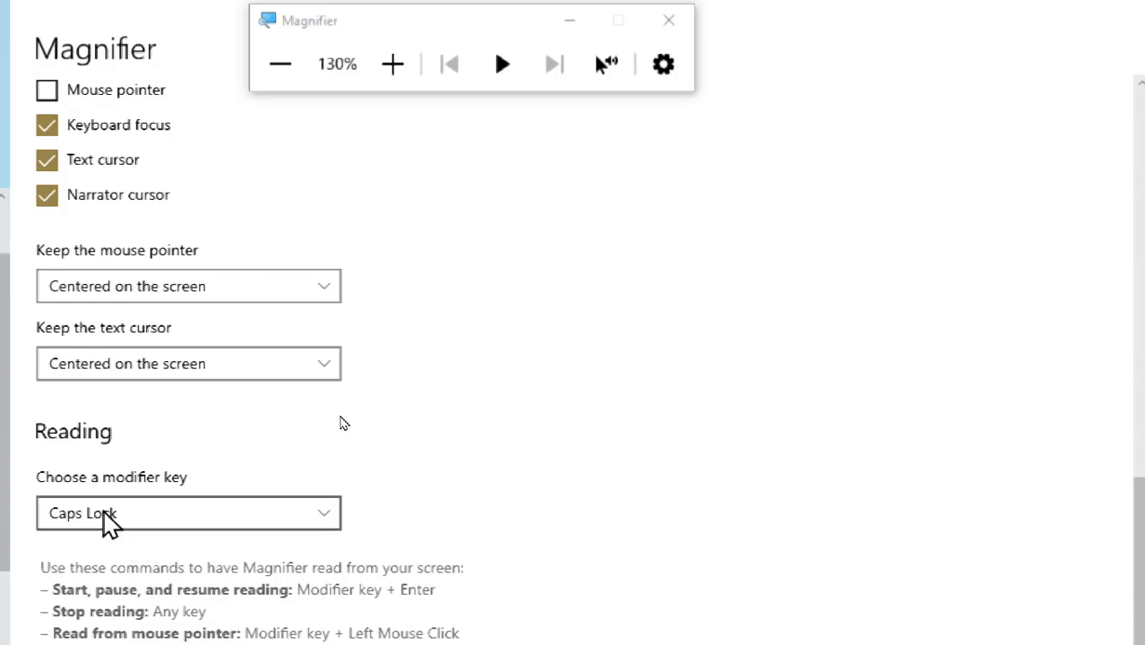
{"action": "scroll", "coordinate": [341, 421], "scroll_direction": "up", "scroll_amount": 2}
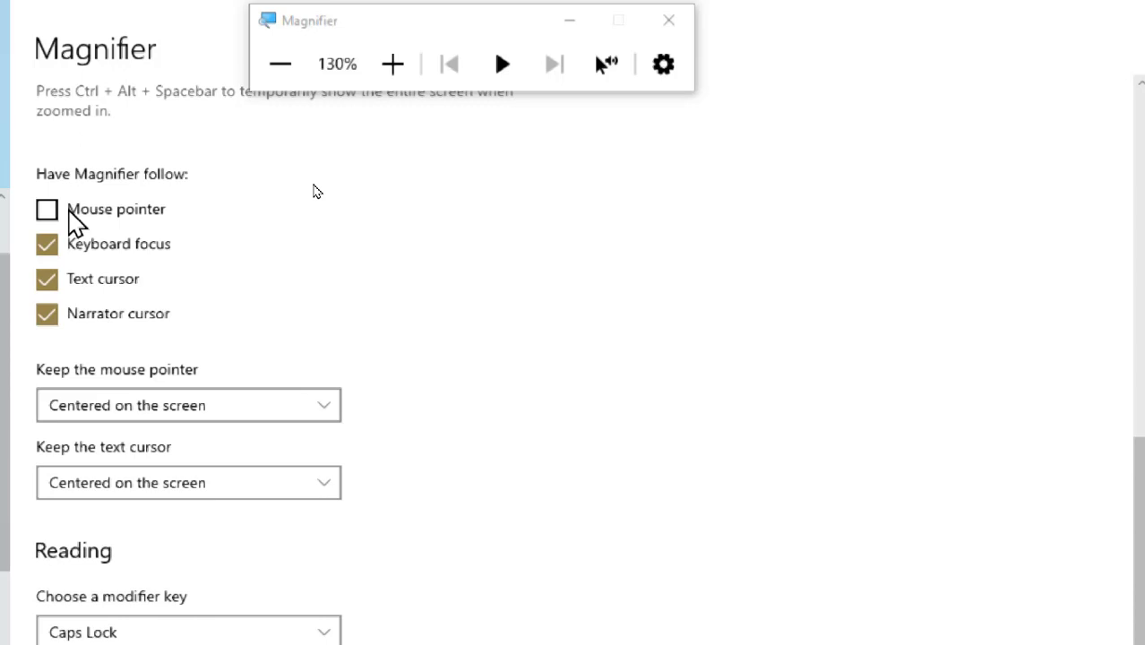
{"action": "left_click", "coordinate": [71, 213]}
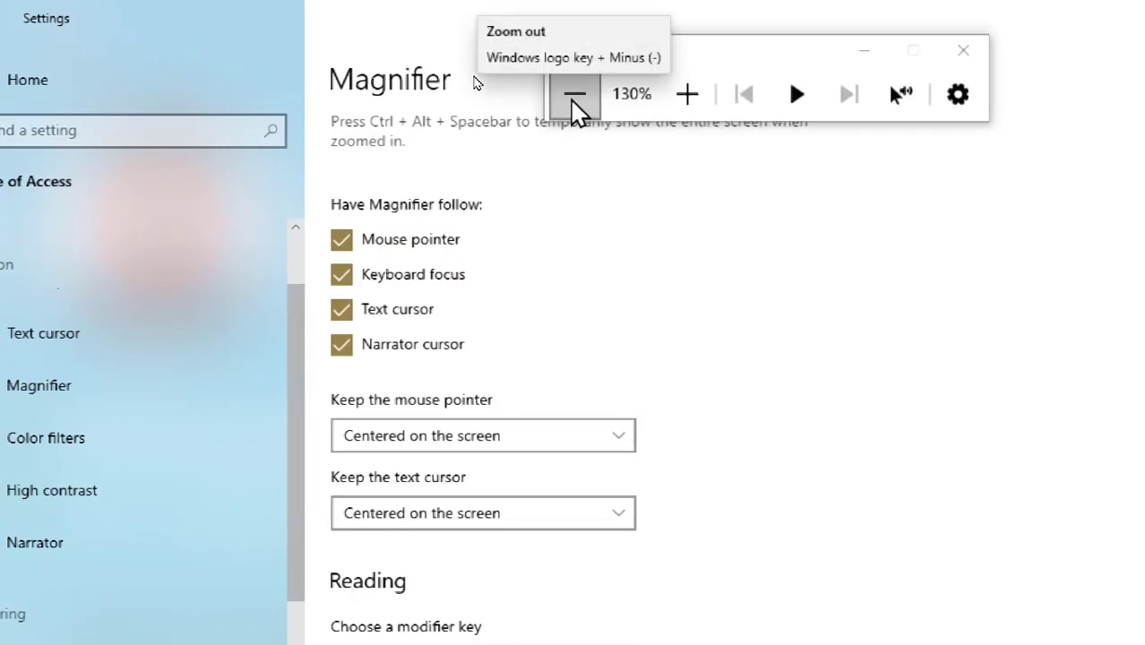
{"action": "left_click", "coordinate": [572, 100]}
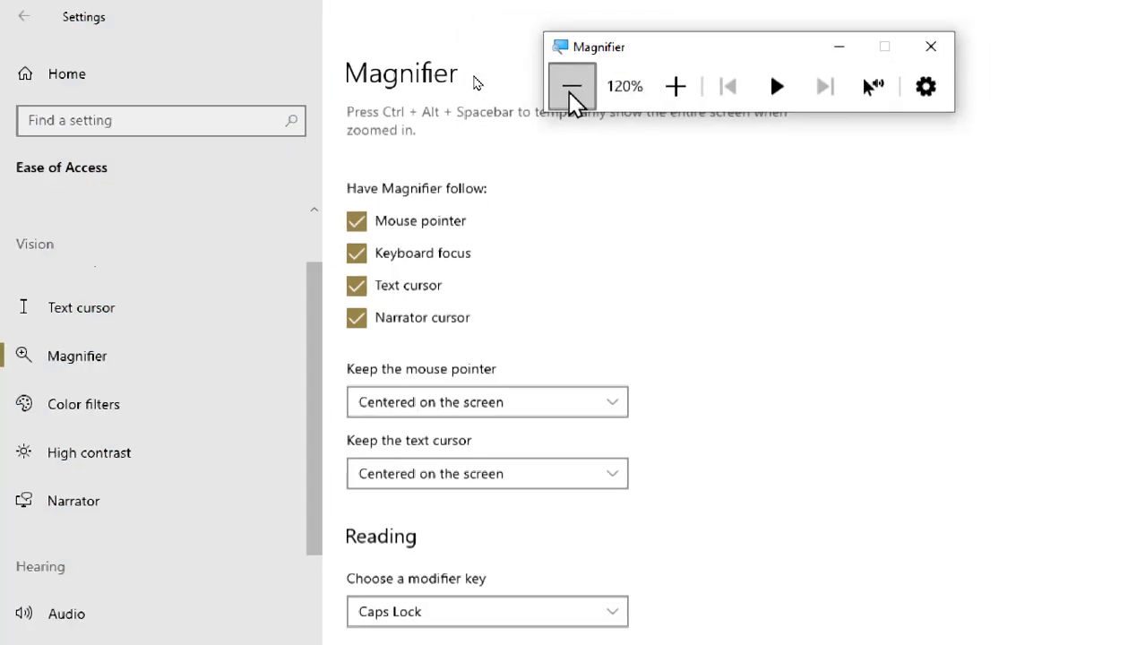
{"action": "left_click", "coordinate": [525, 85]}
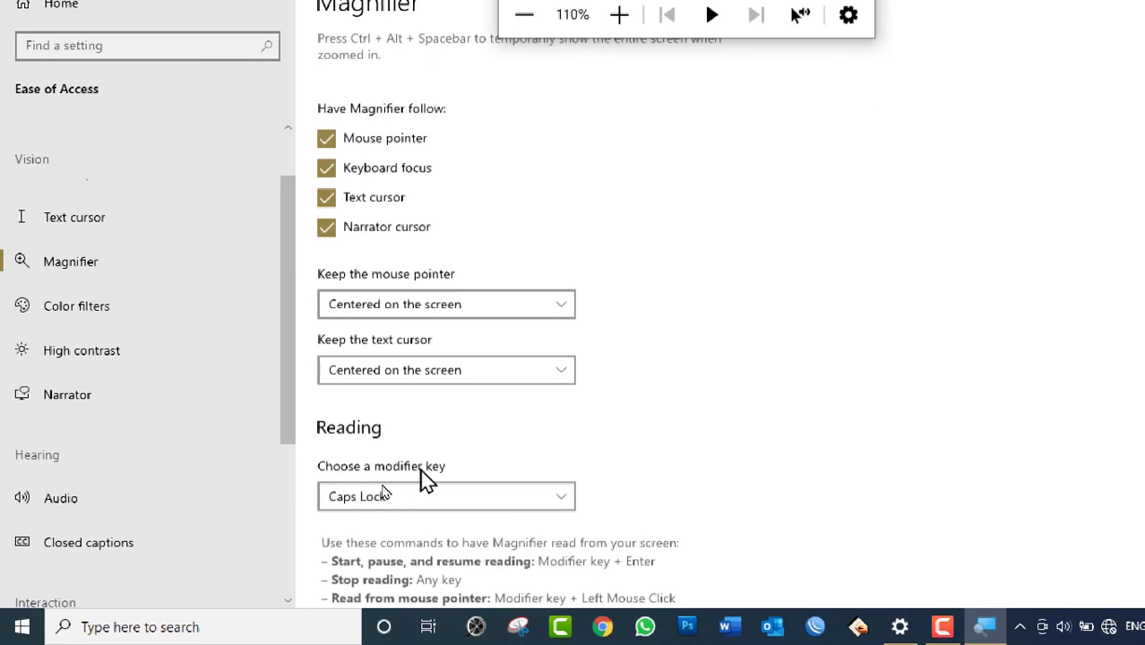
View the modifier key options for Magnifier's reading commands and keep Caps Lock selected
{"action": "scroll", "coordinate": [429, 481], "scroll_direction": "down", "scroll_amount": 1}
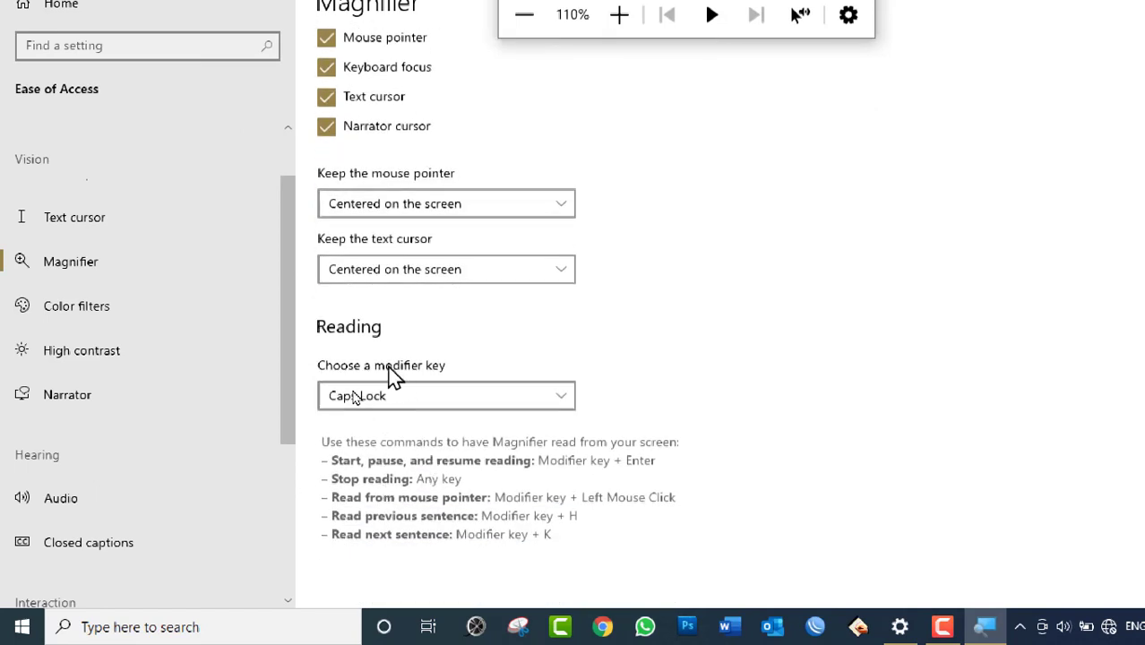
{"action": "left_click", "coordinate": [394, 395]}
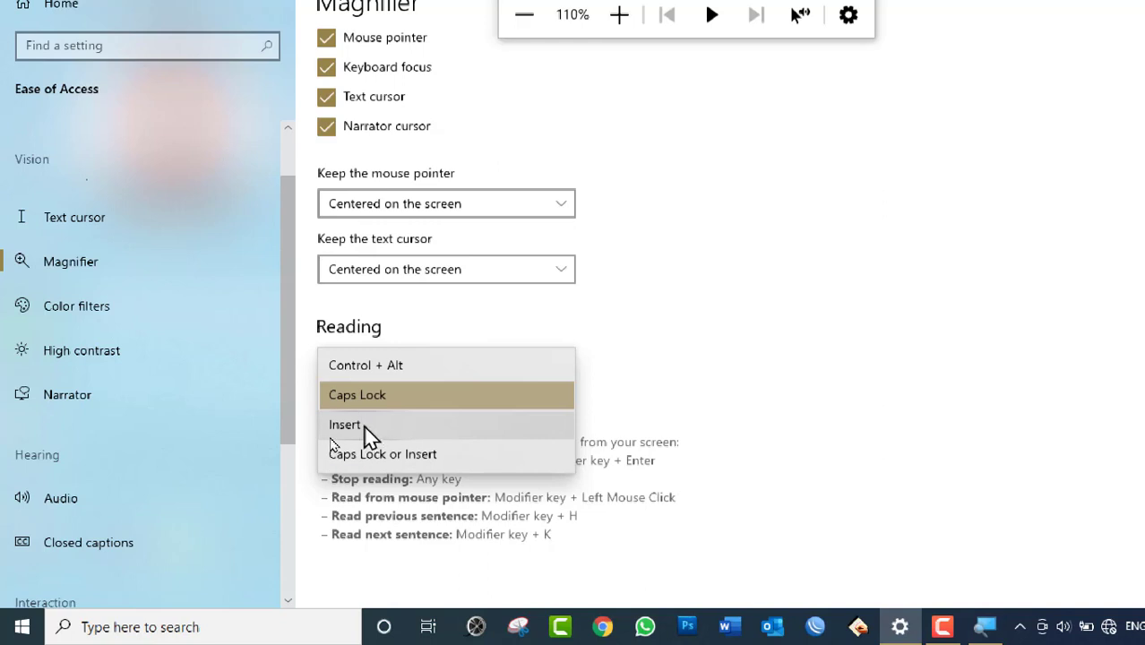
{"action": "left_click", "coordinate": [367, 396]}
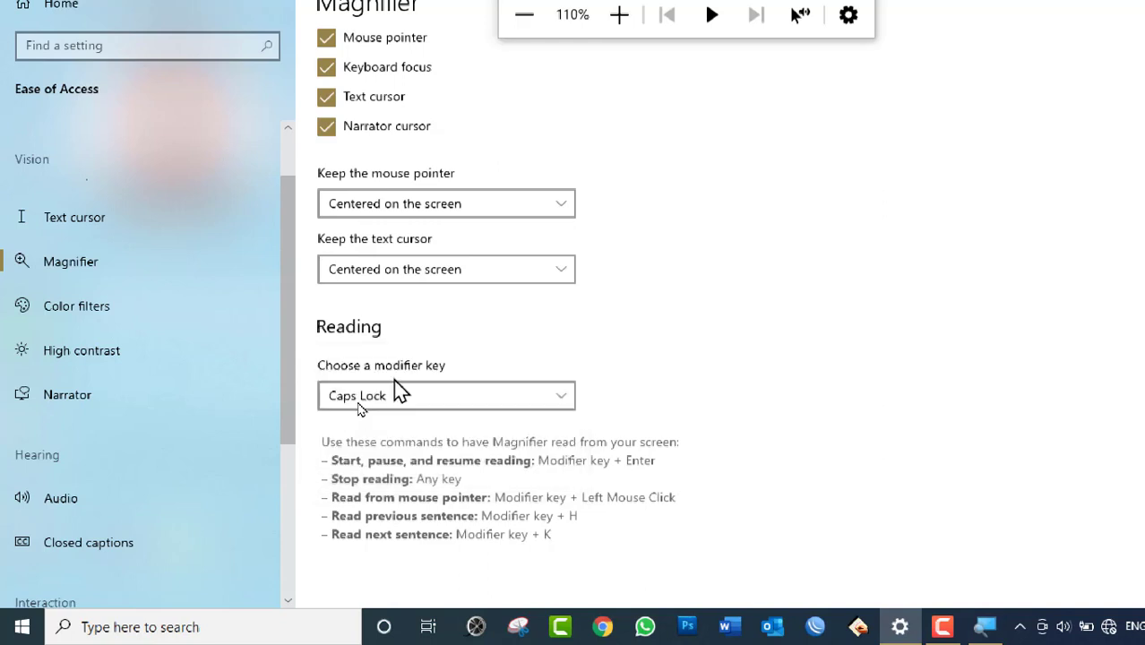
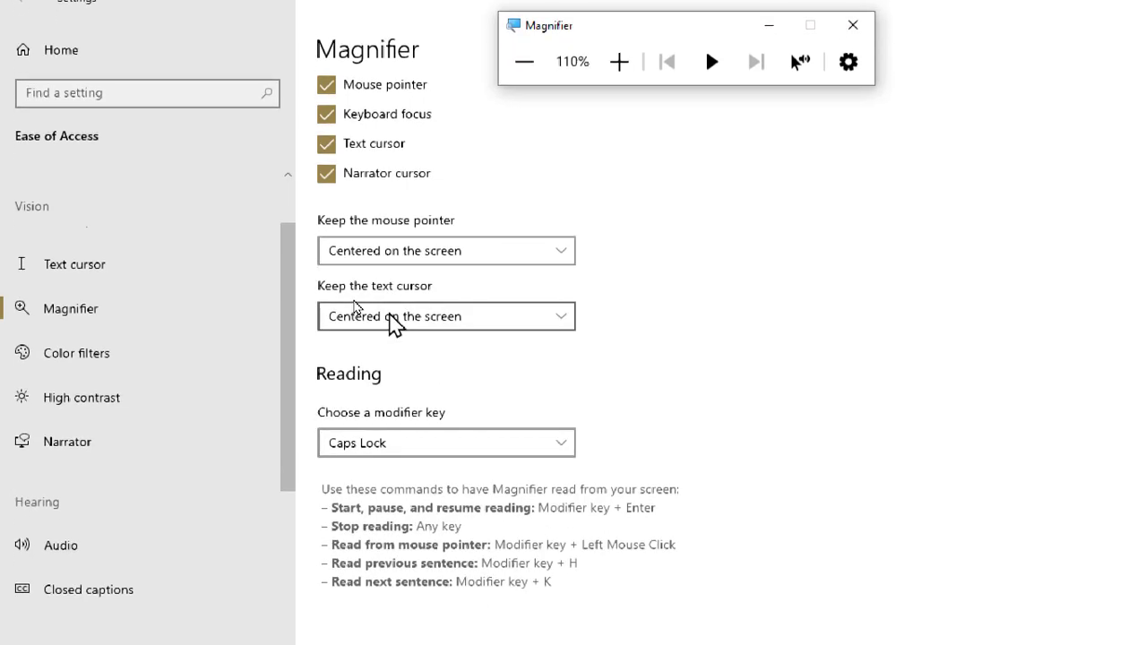
Set Magnifier to keep the text cursor within the edges of the screen
{"action": "left_click", "coordinate": [390, 316]}
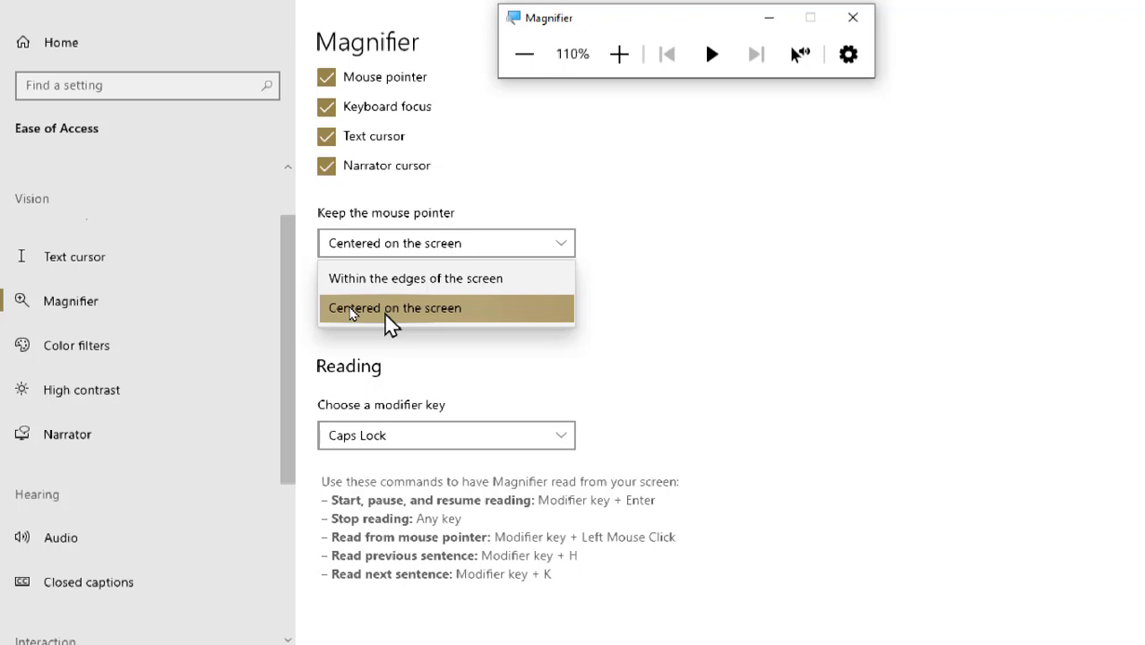
{"action": "left_click", "coordinate": [386, 314]}
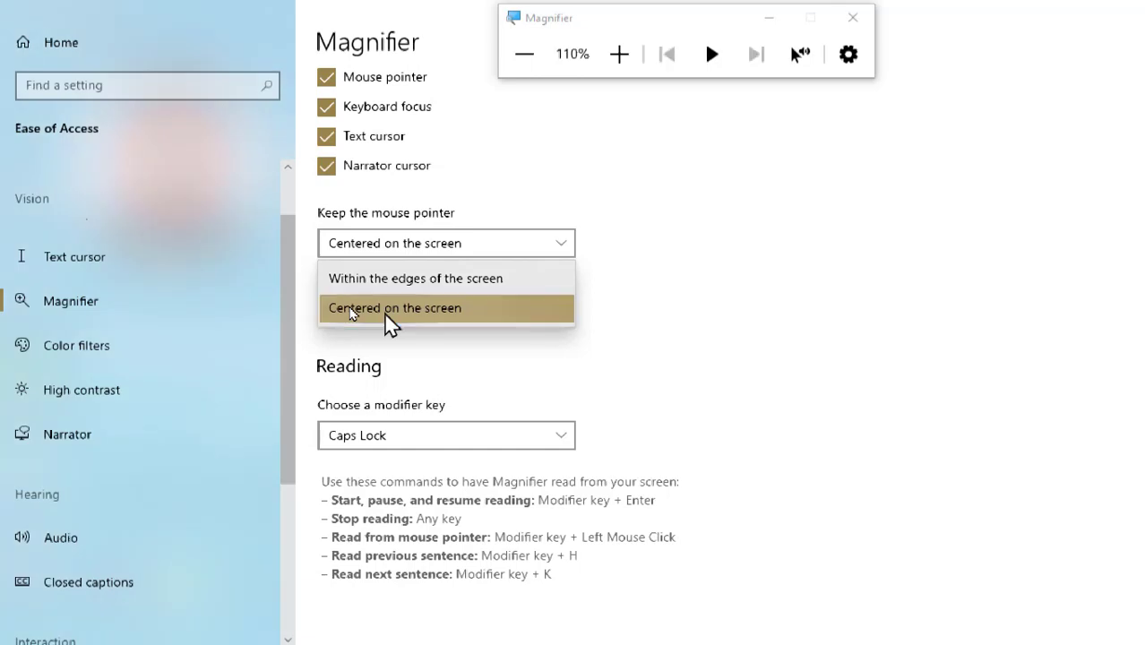
{"action": "left_click", "coordinate": [501, 233]}
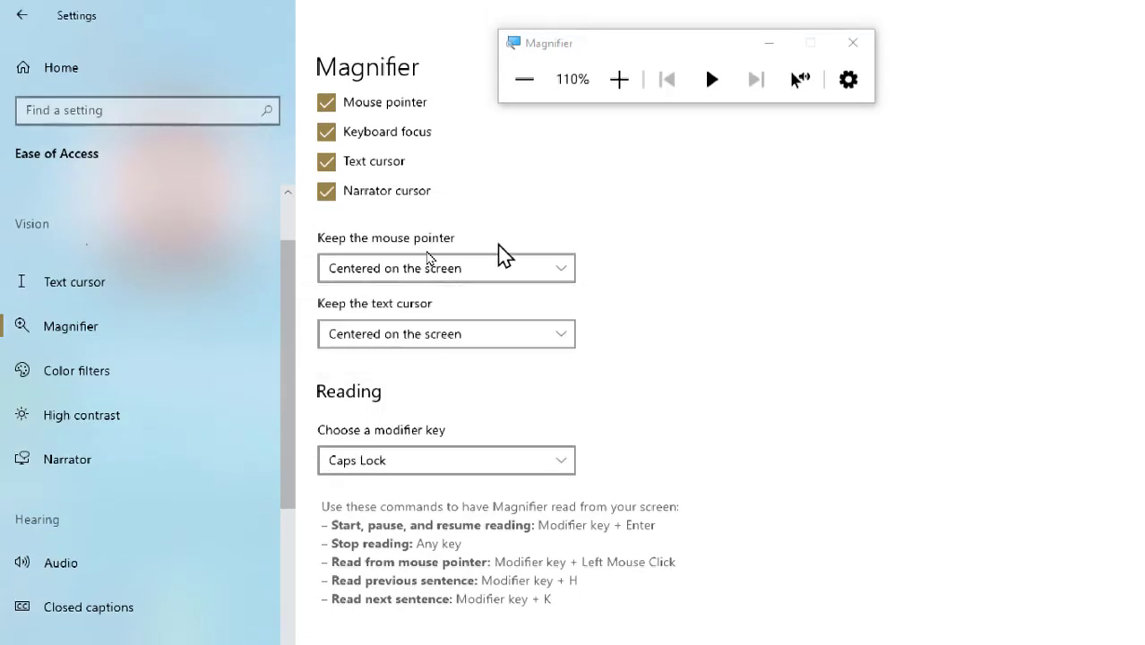
{"action": "left_click", "coordinate": [429, 312]}
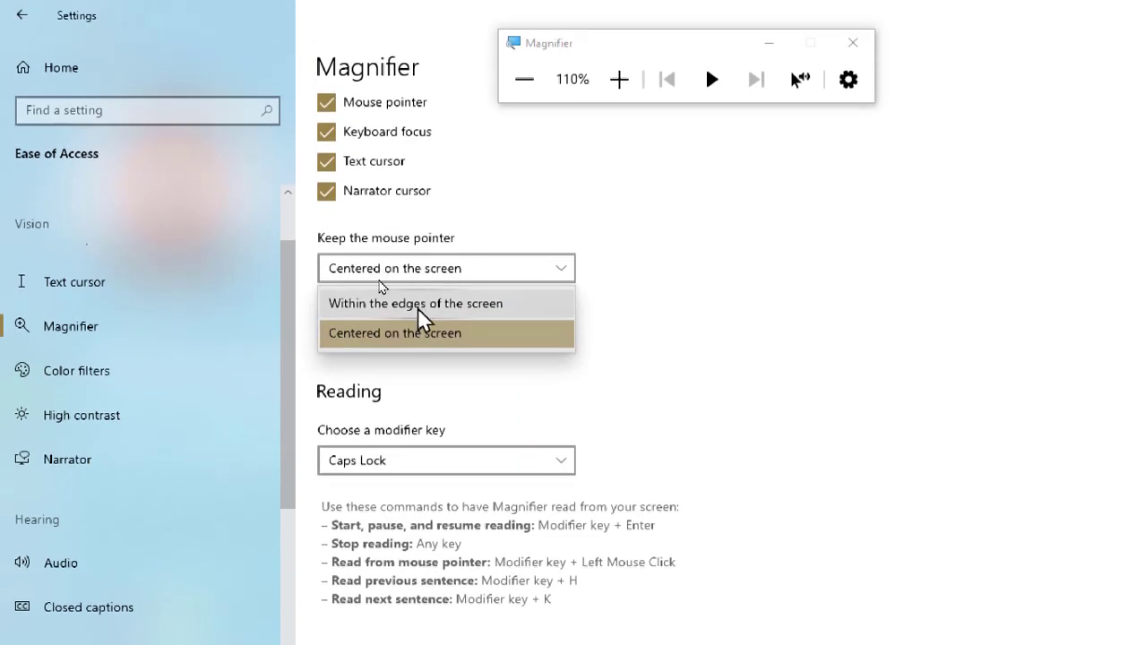
{"action": "left_click", "coordinate": [387, 293]}
{"action": "left_click", "coordinate": [421, 330]}
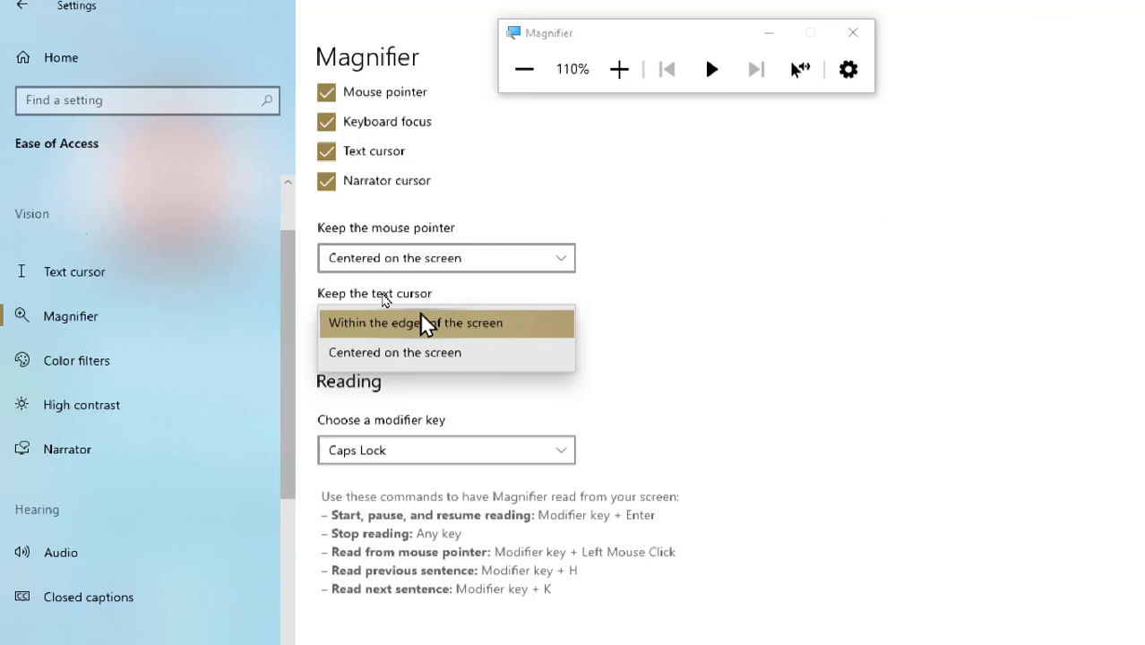
Have Magnifier read the content of its settings page aloud and stop the reading
{"action": "key", "text": "Caps_Lock+Return"}
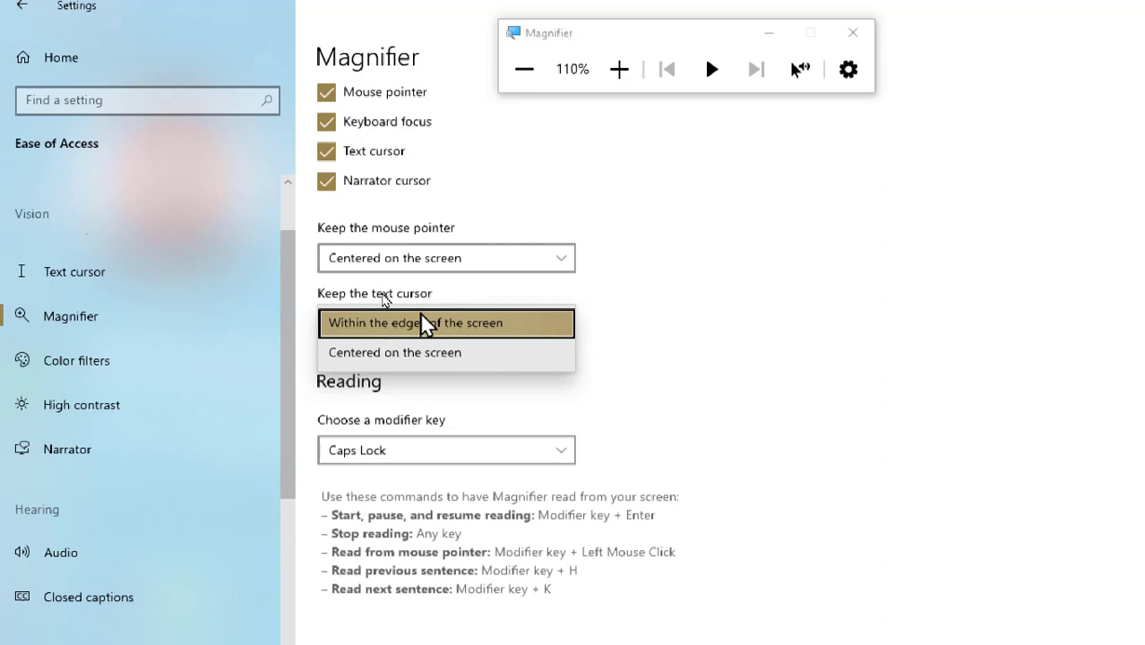
{"action": "key", "text": "Caps_Lock+Return"}
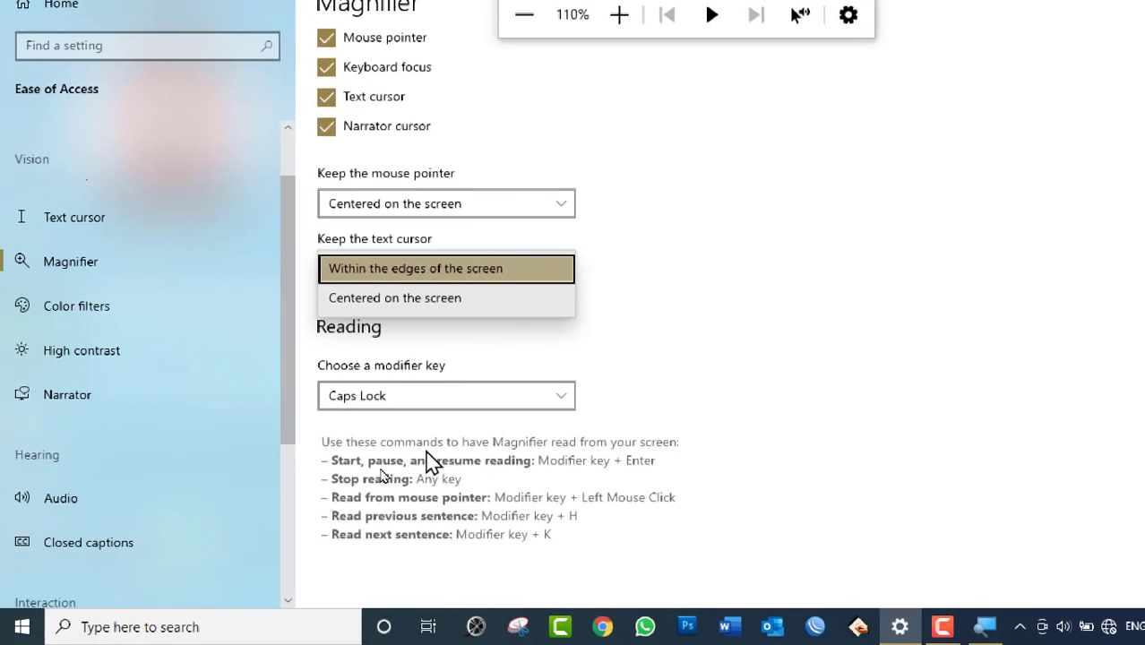
{"action": "left_click", "coordinate": [334, 451]}
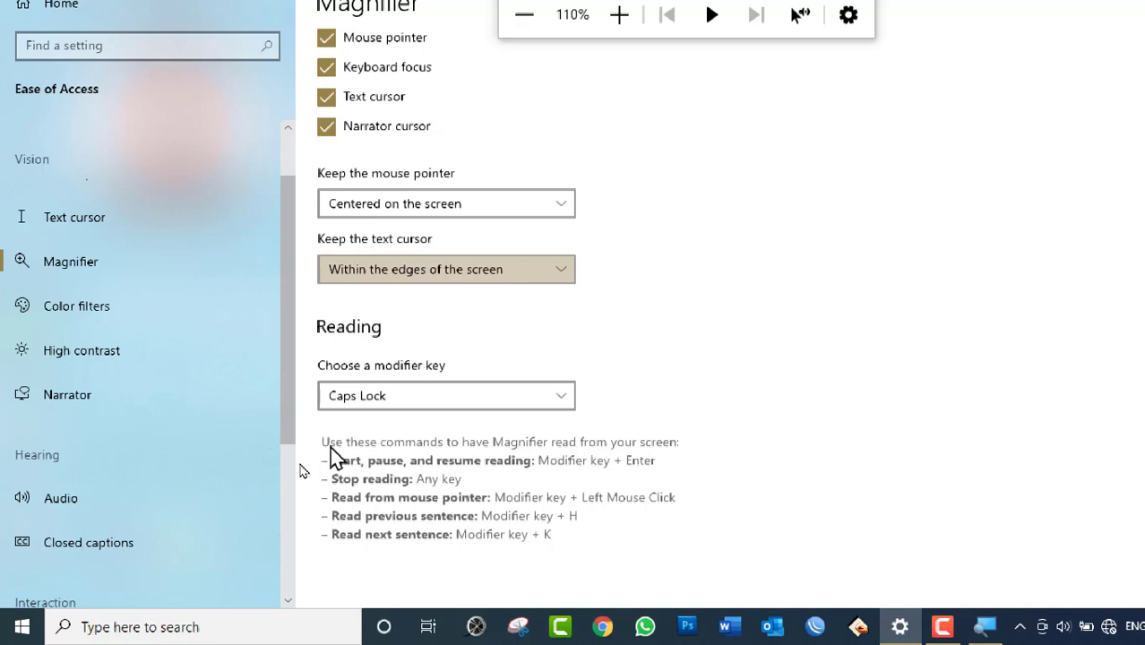
{"action": "key", "text": "Caps_Lock+Return"}
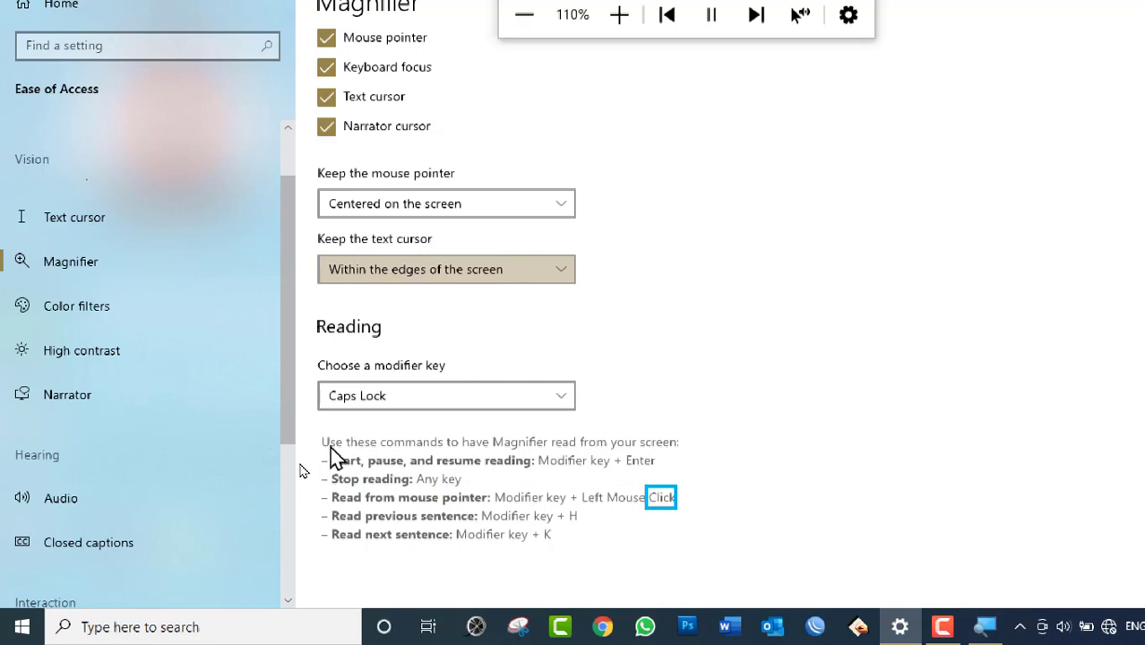
{"action": "key", "text": "Escape"}
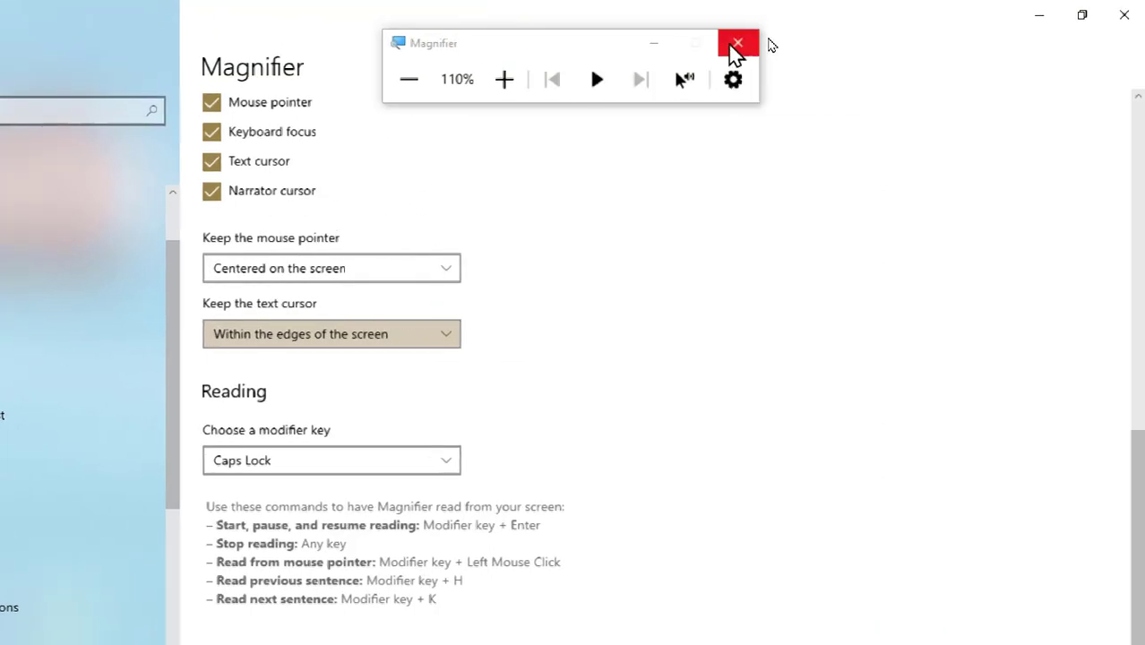
Close Magnifier and open the Color filters settings of Ease of Access
{"action": "left_click", "coordinate": [737, 45]}
{"action": "scroll", "coordinate": [337, 246], "scroll_direction": "up", "scroll_amount": 6}
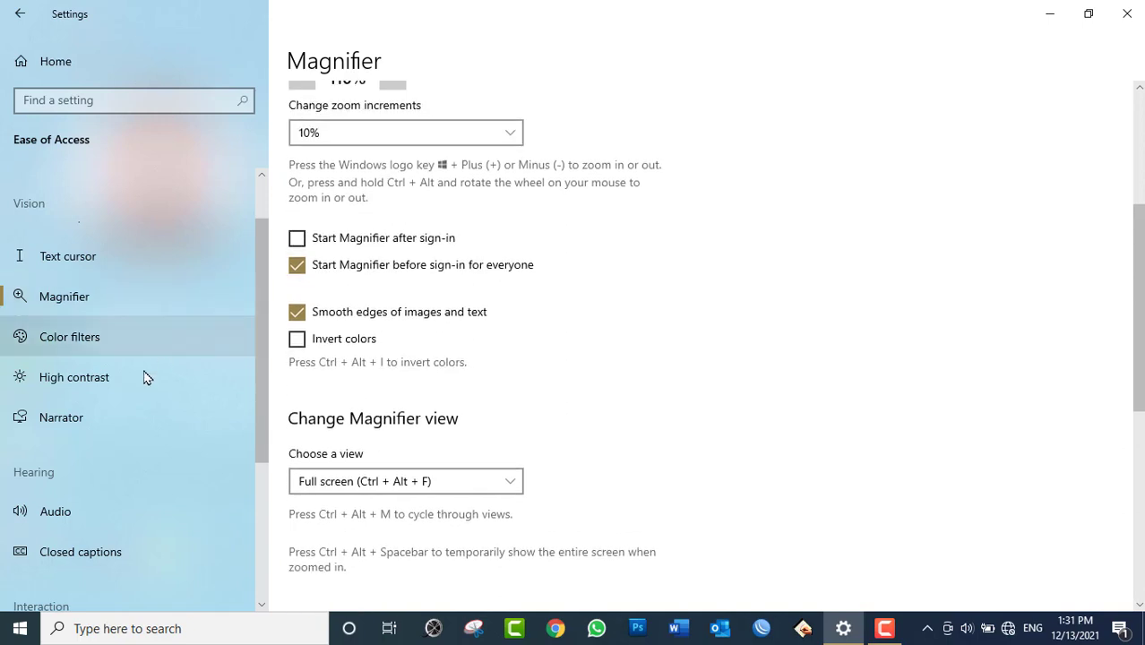
{"action": "left_click", "coordinate": [90, 340]}
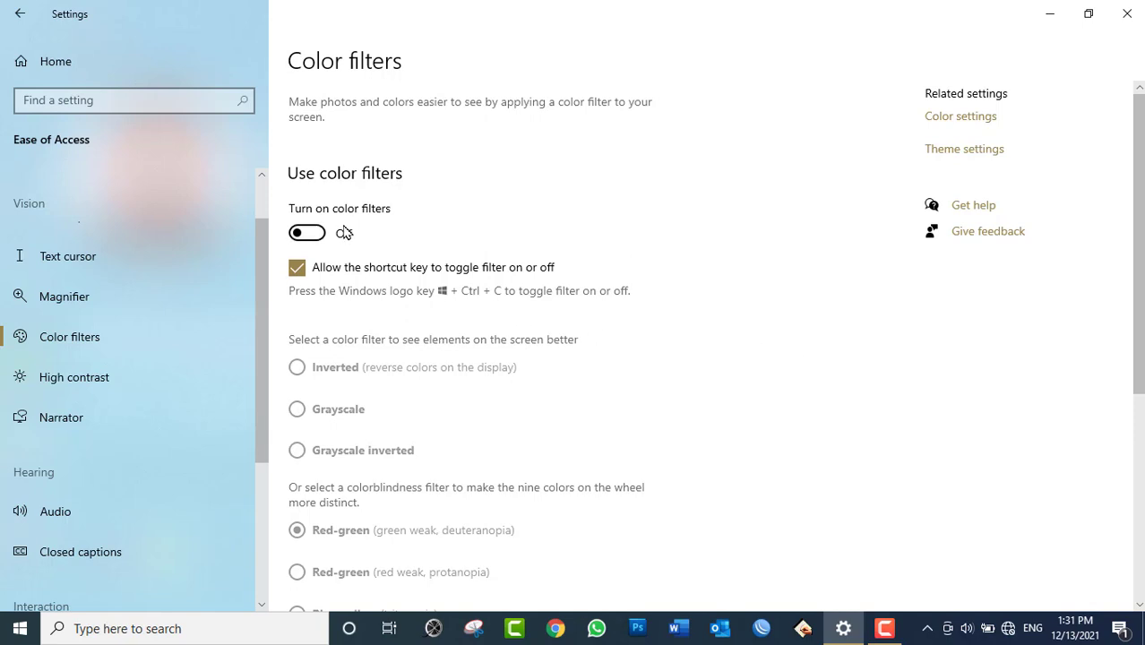
Turn on color filters and look over the available filter options
{"action": "left_click", "coordinate": [307, 235]}
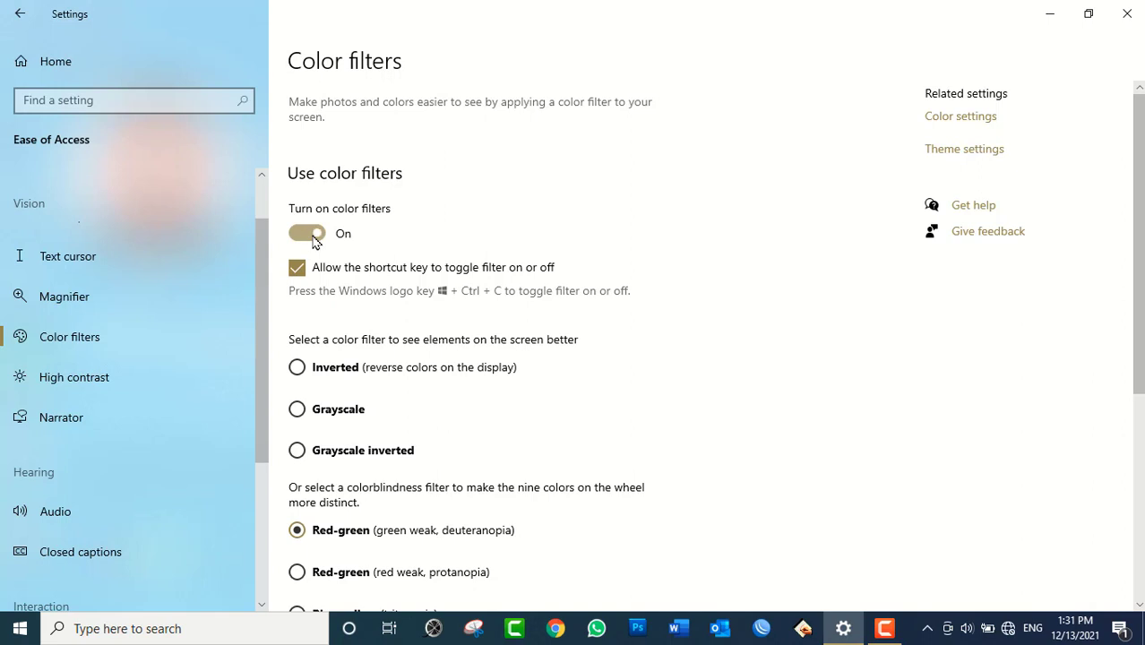
{"action": "scroll", "coordinate": [564, 439], "scroll_direction": "down", "scroll_amount": 1}
{"action": "scroll", "coordinate": [564, 439], "scroll_direction": "down", "scroll_amount": 2}
{"action": "scroll", "coordinate": [565, 440], "scroll_direction": "up", "scroll_amount": 3}
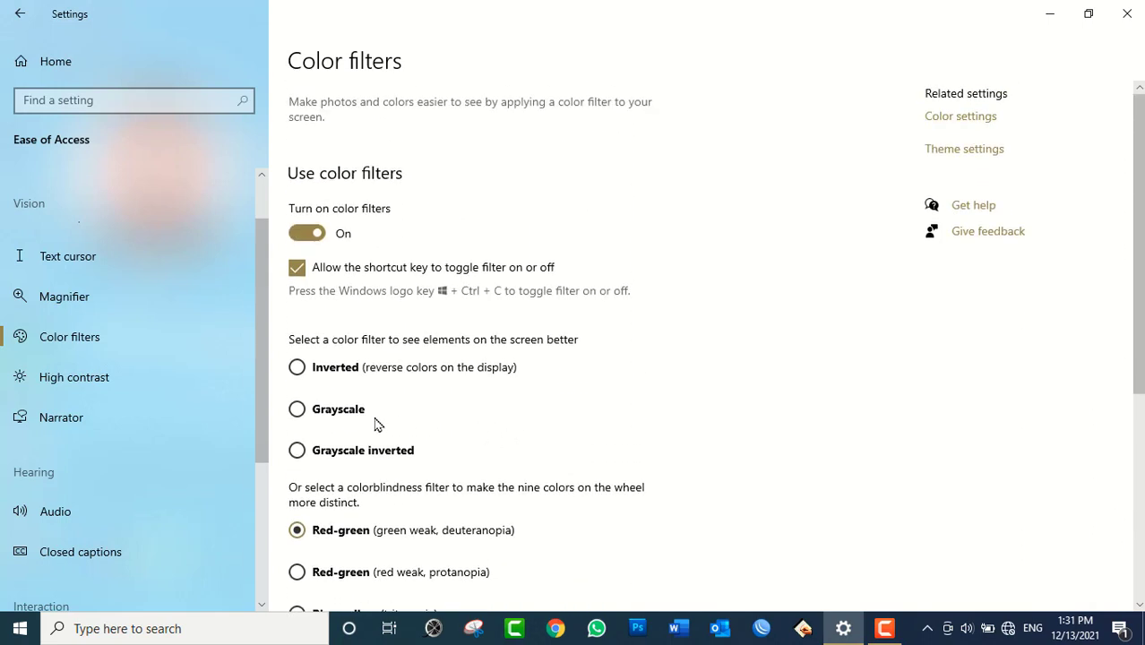
Apply the Red-green (red weak, protanopia) filter and switch to the Blue-yellow (tritanopia) filter
{"action": "scroll", "coordinate": [575, 458], "scroll_direction": "down", "scroll_amount": 3}
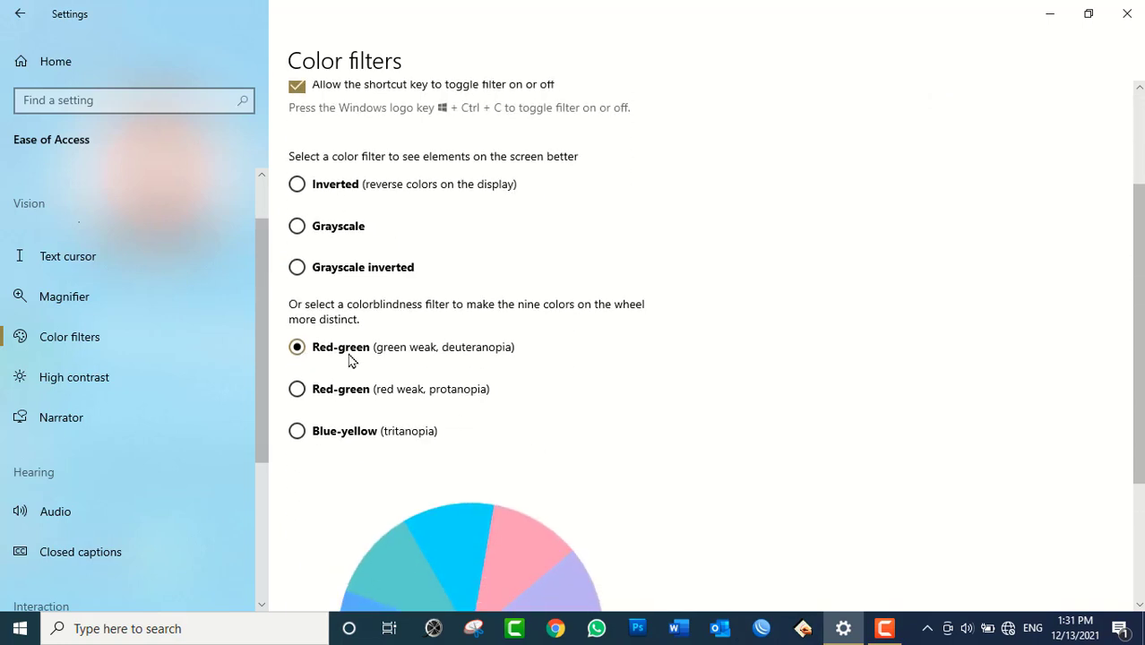
{"action": "left_click", "coordinate": [305, 395]}
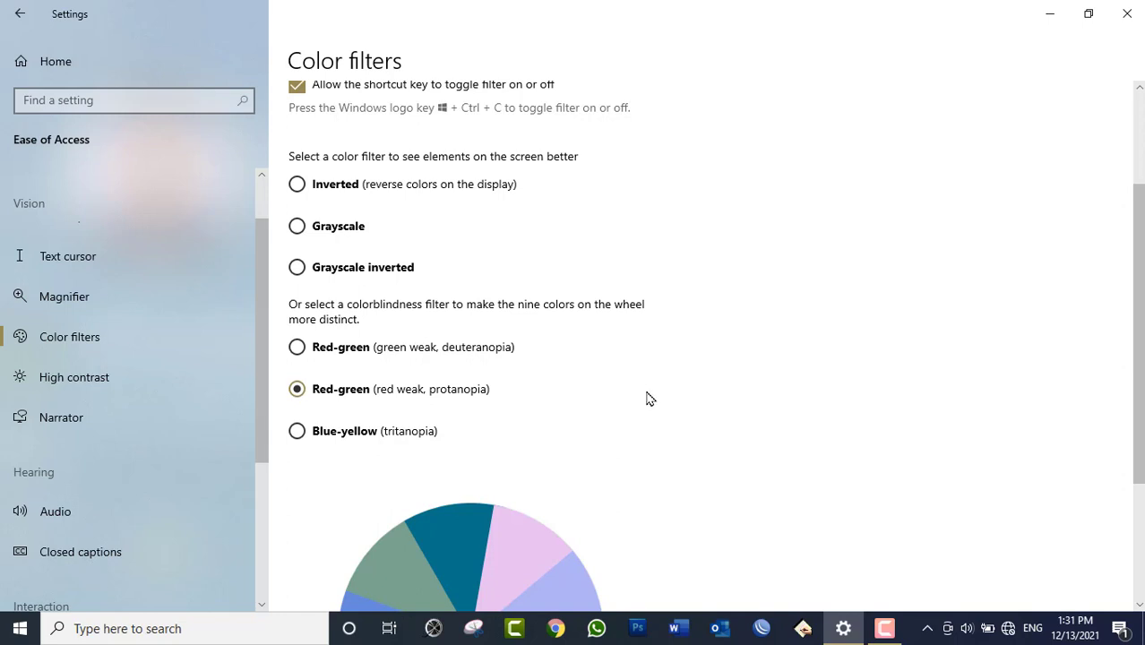
{"action": "scroll", "coordinate": [647, 396], "scroll_direction": "down", "scroll_amount": 1}
{"action": "left_click", "coordinate": [298, 341]}
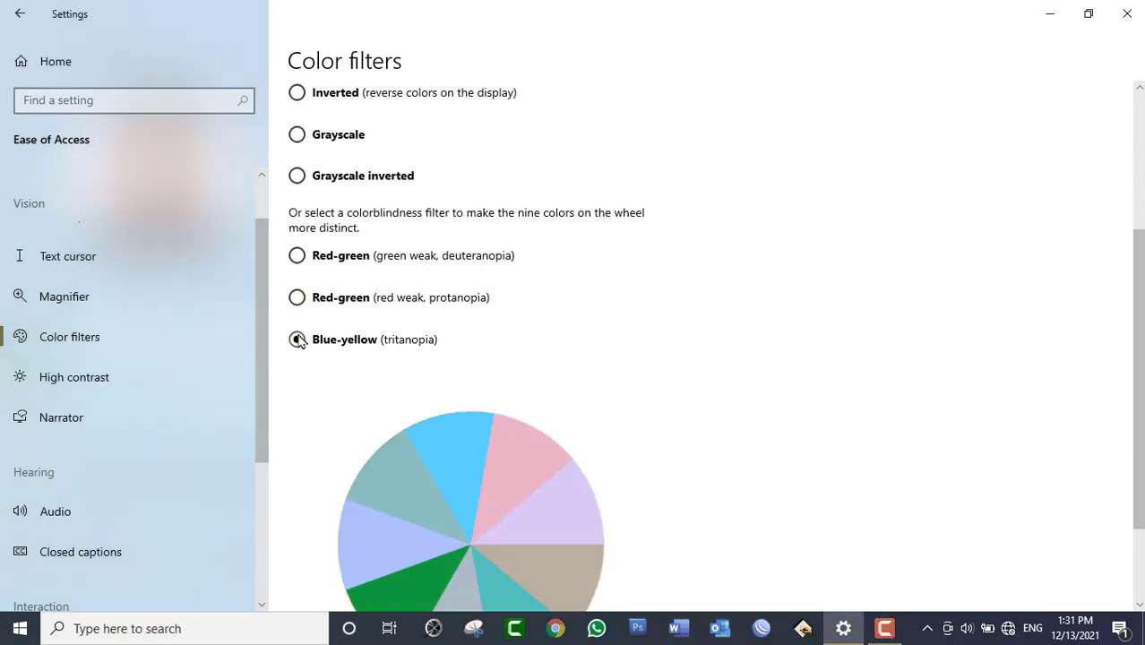
Try the Inverted, Grayscale and Grayscale inverted color filters and finish with Red-green (green weak, deuteranopia) selected
{"action": "left_click", "coordinate": [298, 256]}
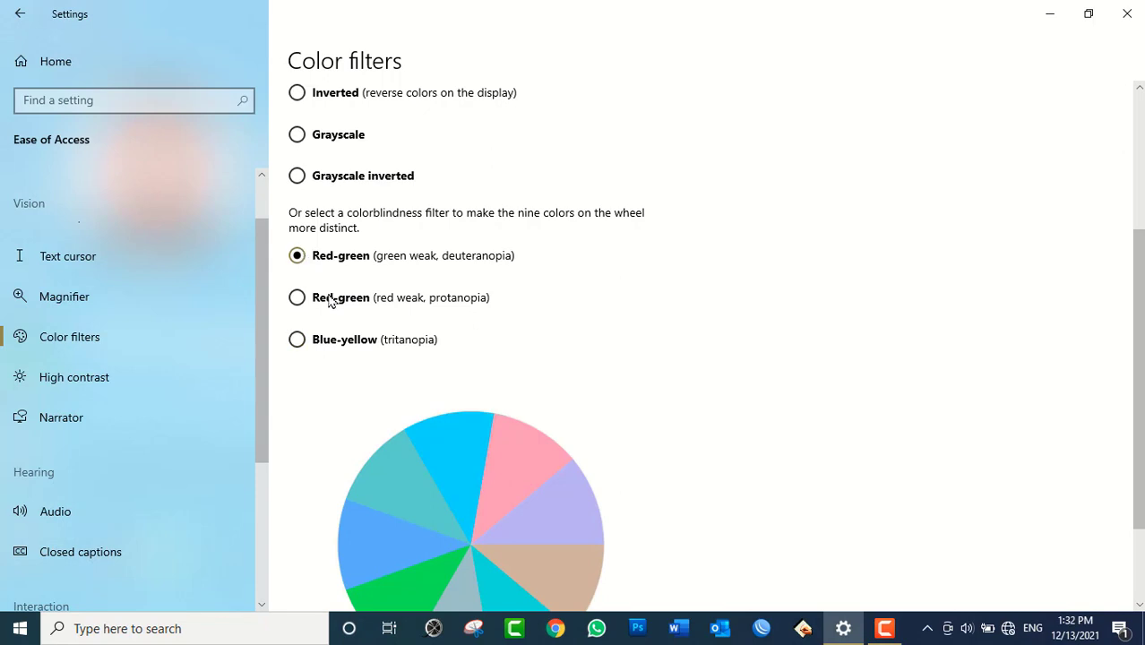
{"action": "scroll", "coordinate": [332, 301], "scroll_direction": "up", "scroll_amount": 2}
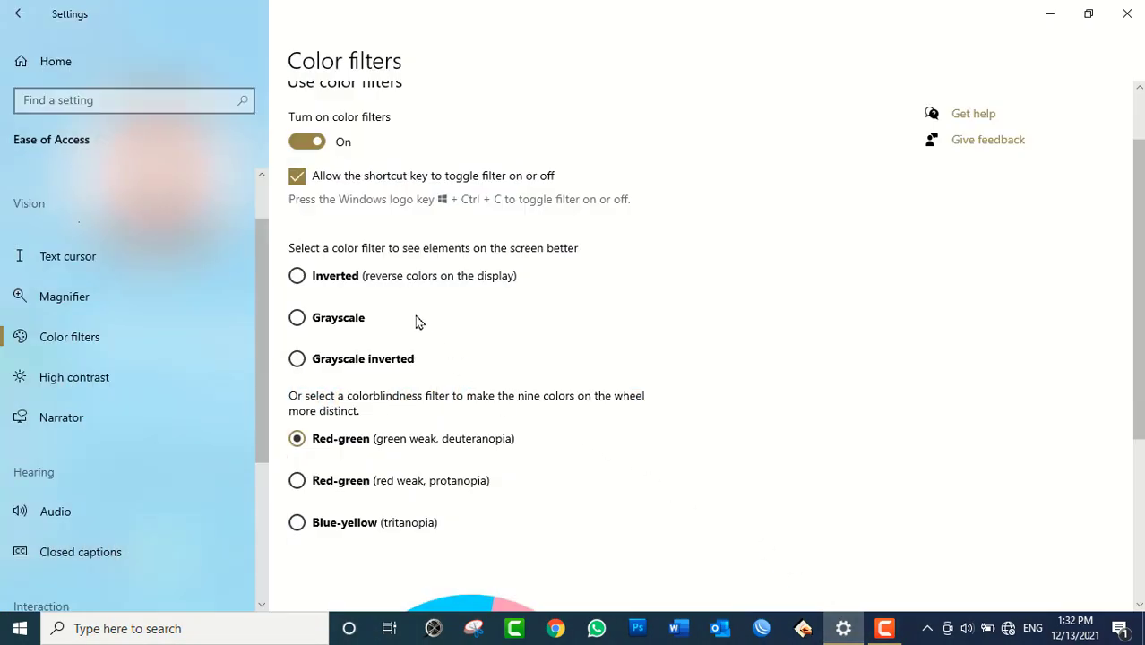
{"action": "left_click", "coordinate": [340, 286]}
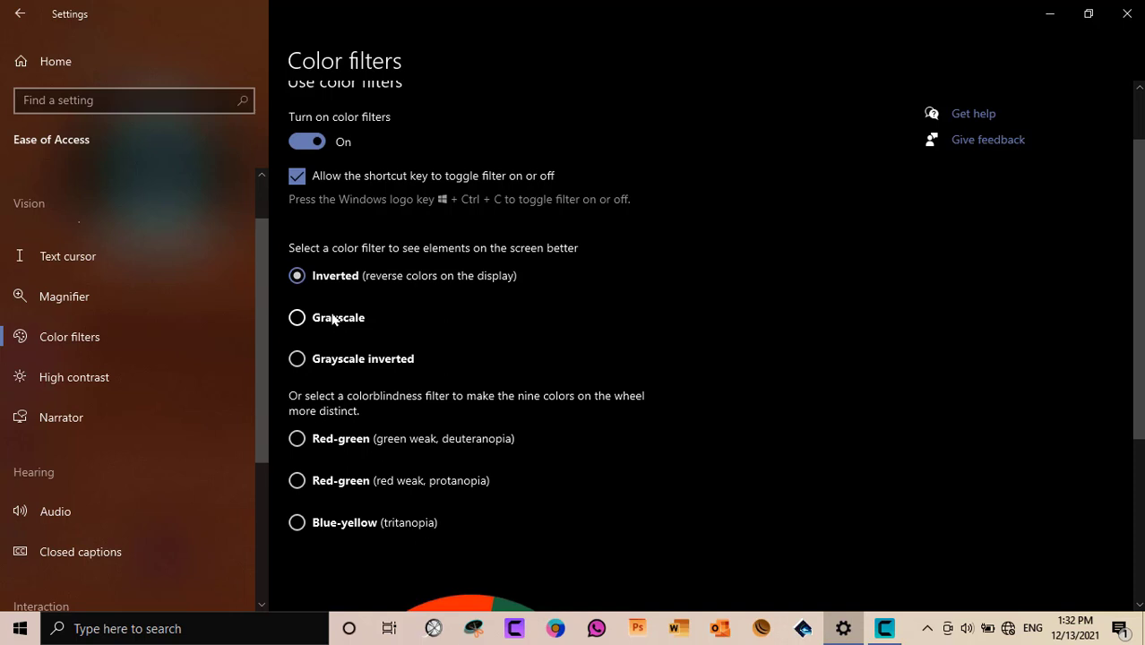
{"action": "left_click", "coordinate": [333, 320]}
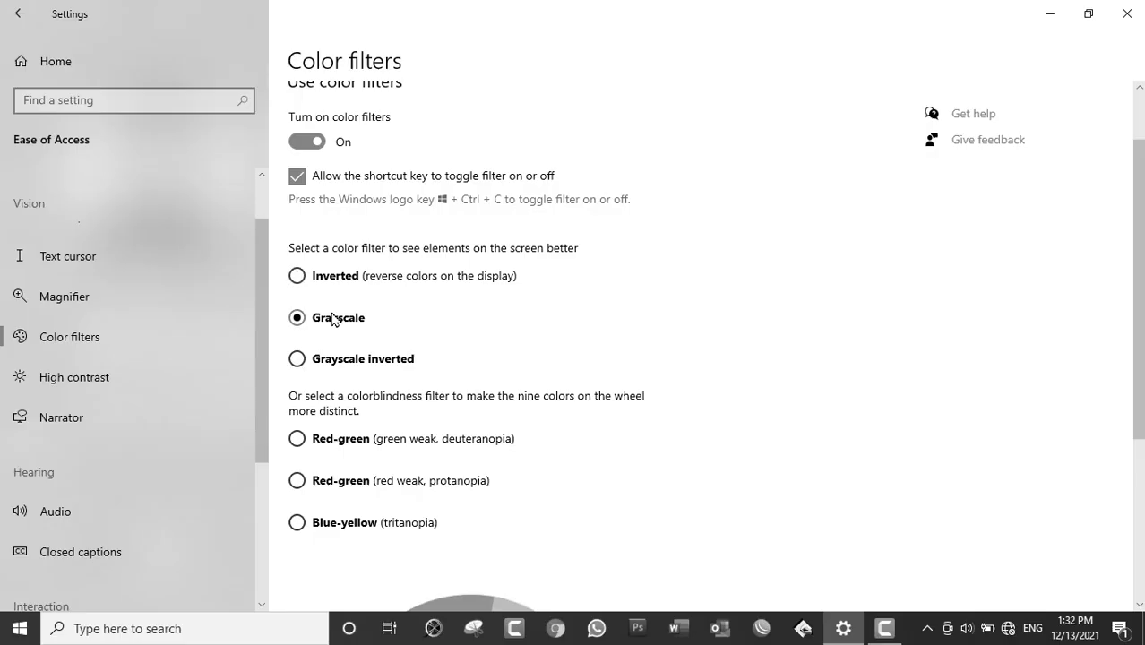
{"action": "left_click", "coordinate": [330, 363]}
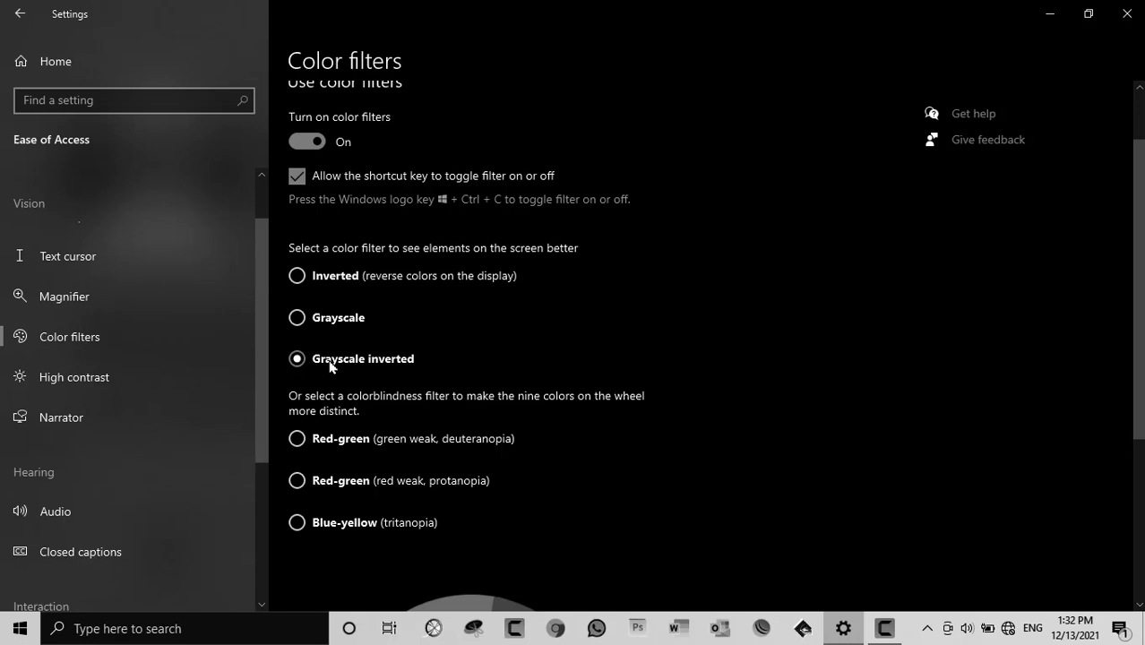
{"action": "left_click", "coordinate": [299, 441]}
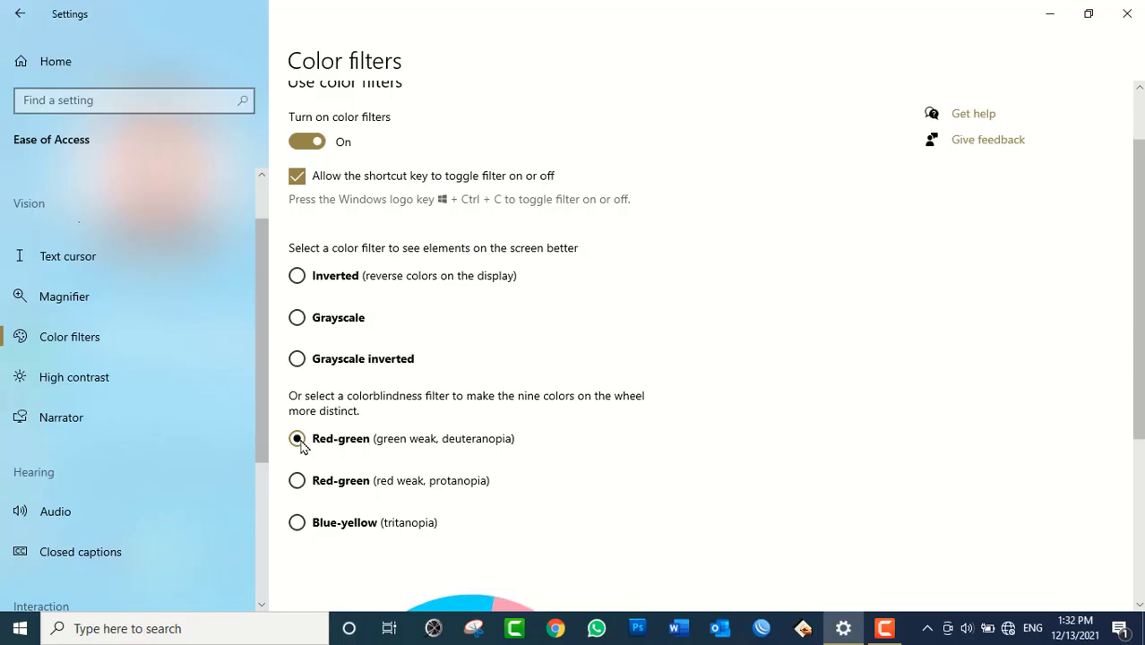
Toggle the color filters off, on and off again, and disallow the shortcut key for toggling the filter
{"action": "scroll", "coordinate": [547, 491], "scroll_direction": "down", "scroll_amount": 1}
{"action": "scroll", "coordinate": [441, 377], "scroll_direction": "up", "scroll_amount": 3}
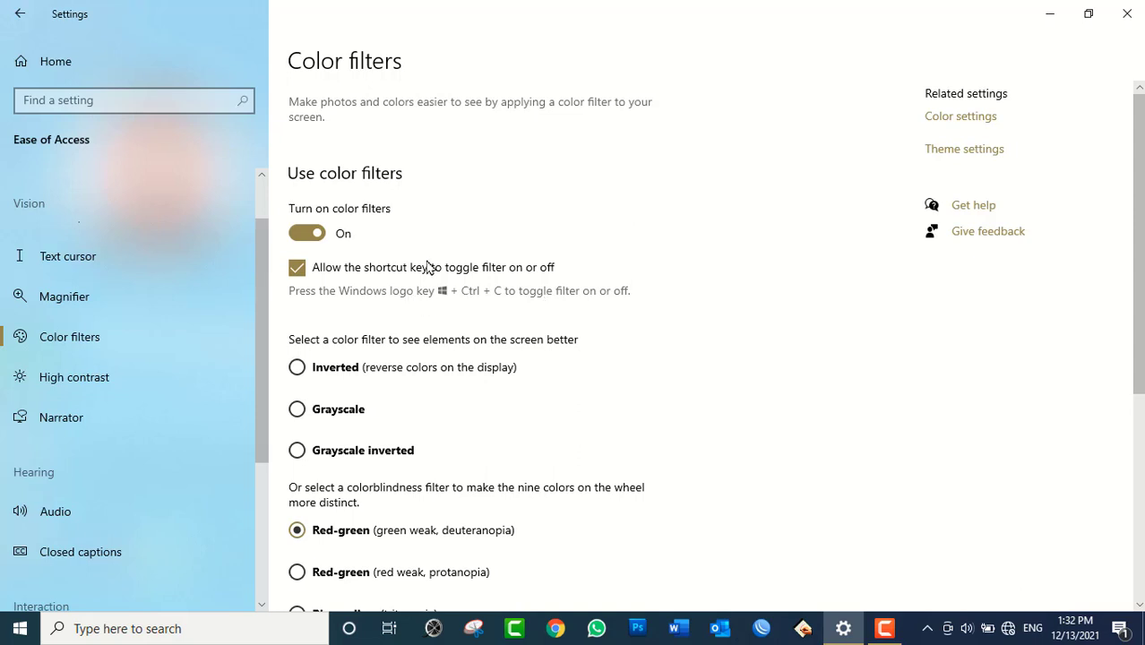
{"action": "key", "text": "super+ctrl+c"}
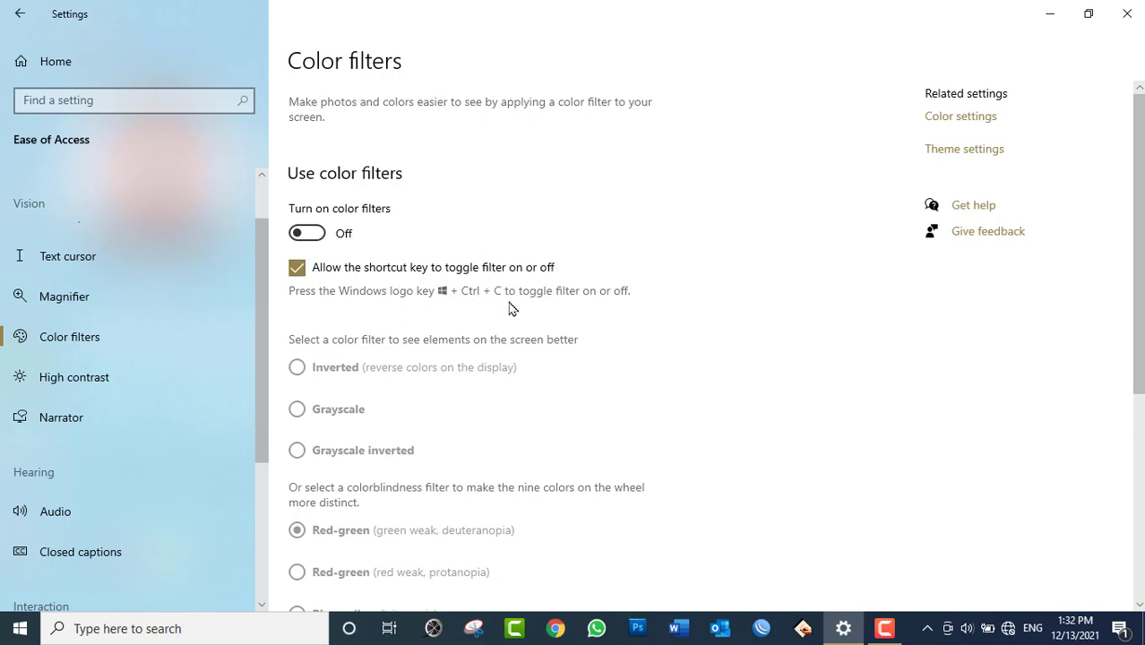
{"action": "key", "text": "super+ctrl+c"}
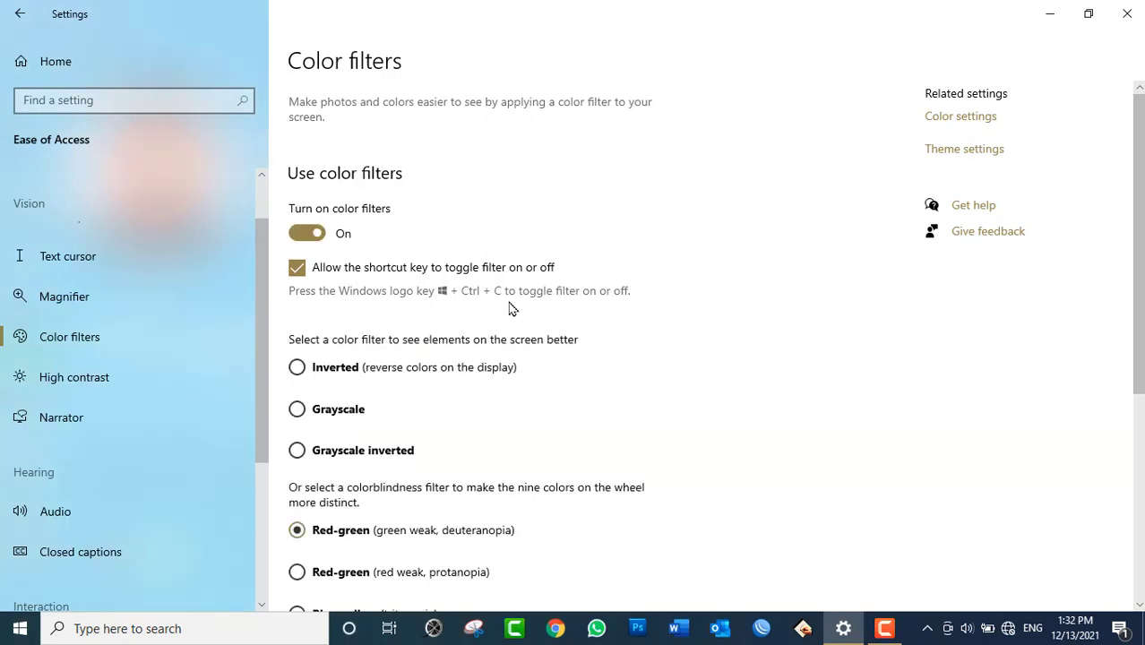
{"action": "key", "text": "super+ctrl+c"}
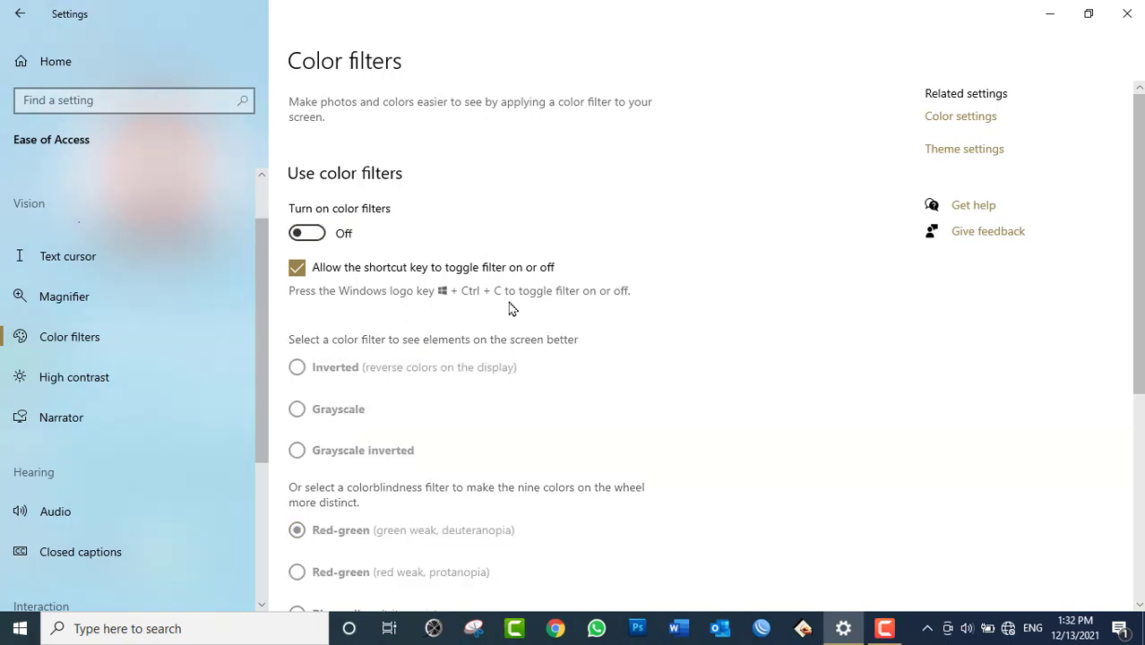
{"action": "left_click", "coordinate": [421, 268]}
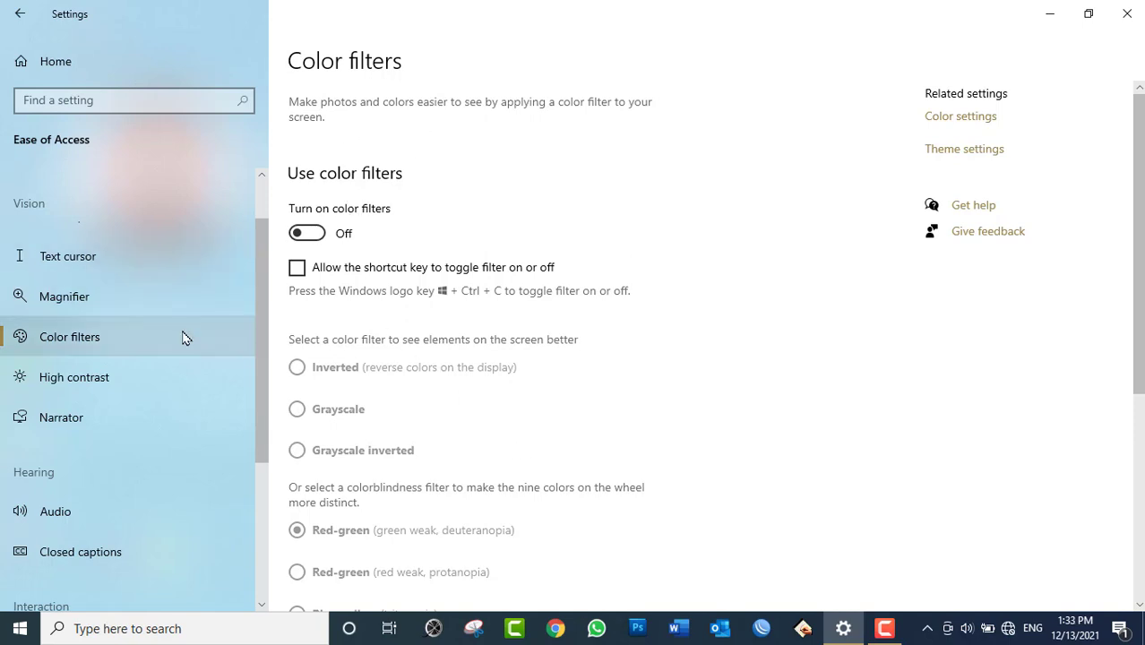
Open the High contrast settings, look over the page and turn on high contrast
{"action": "left_click", "coordinate": [139, 376]}
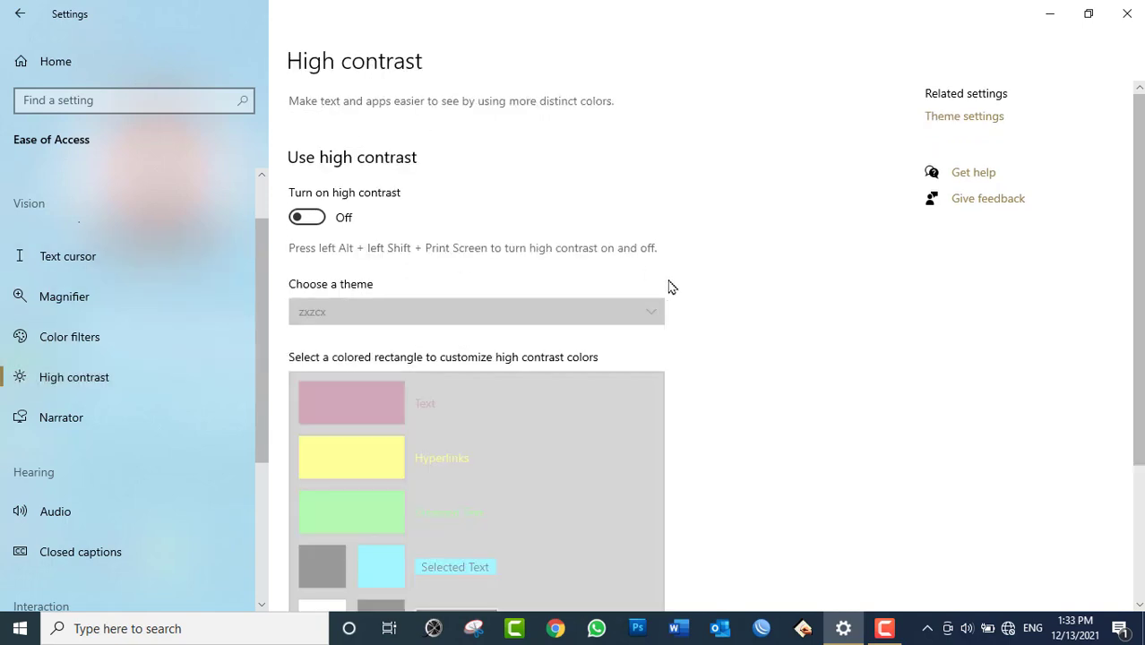
{"action": "scroll", "coordinate": [803, 402], "scroll_direction": "down", "scroll_amount": 3}
{"action": "scroll", "coordinate": [848, 529], "scroll_direction": "up", "scroll_amount": 3}
{"action": "left_click", "coordinate": [321, 218]}
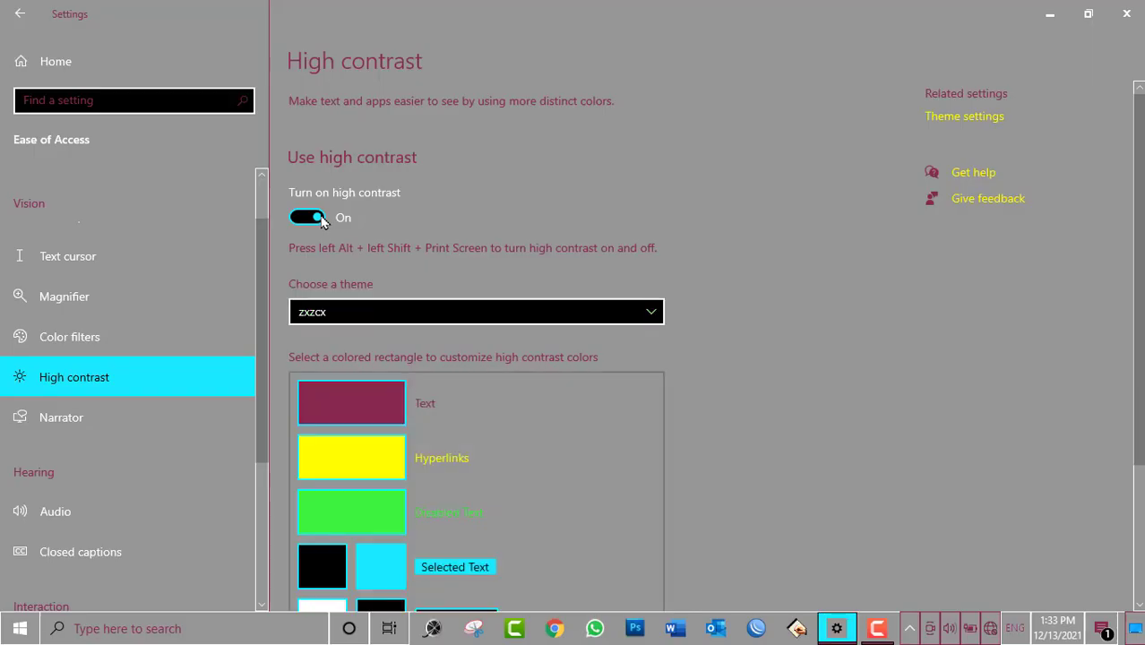
Apply the High Contrast #1, High Contrast #2 and High Contrast Black themes in turn
{"action": "left_click", "coordinate": [362, 319]}
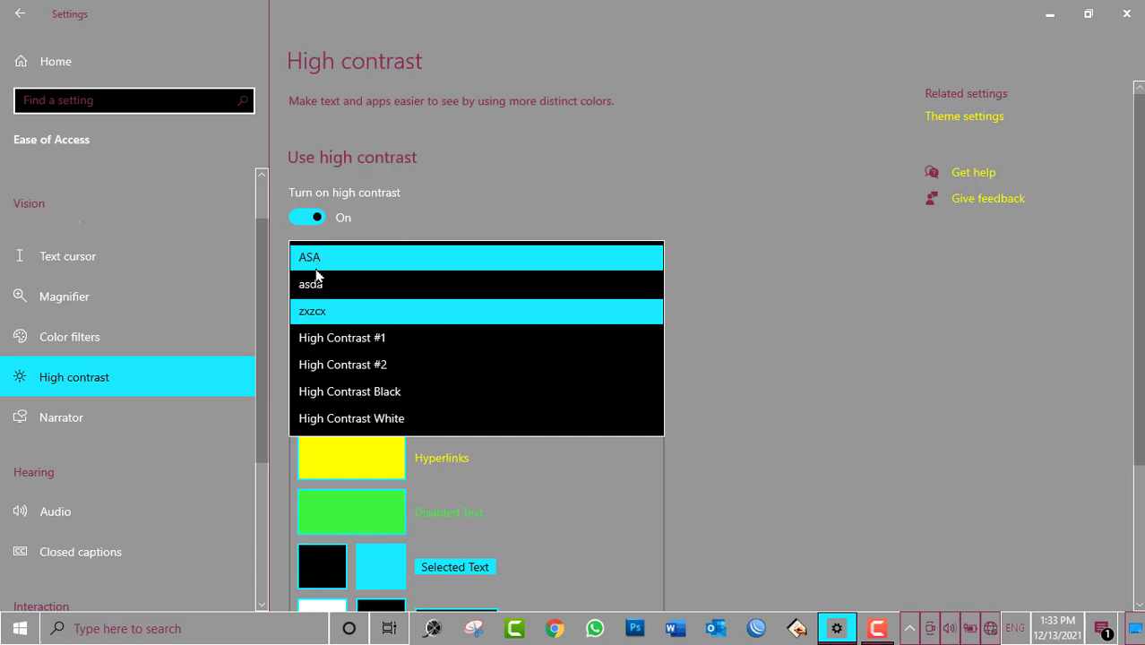
{"action": "left_click", "coordinate": [343, 348]}
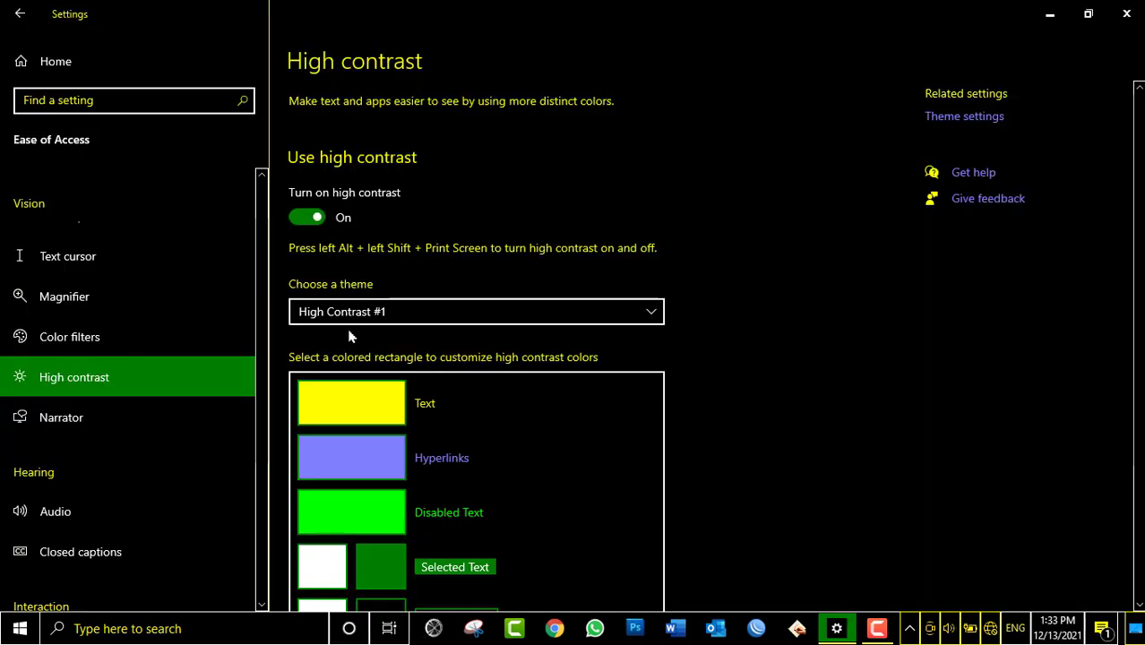
{"action": "left_click", "coordinate": [352, 320]}
{"action": "left_click", "coordinate": [352, 337]}
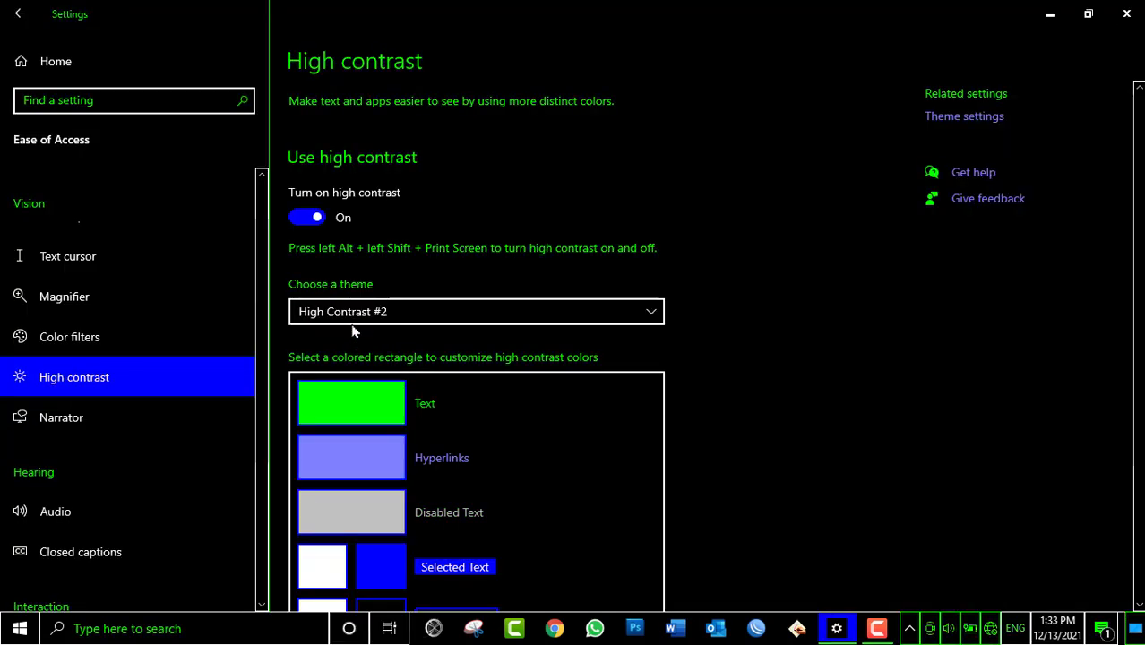
{"action": "left_click", "coordinate": [351, 320]}
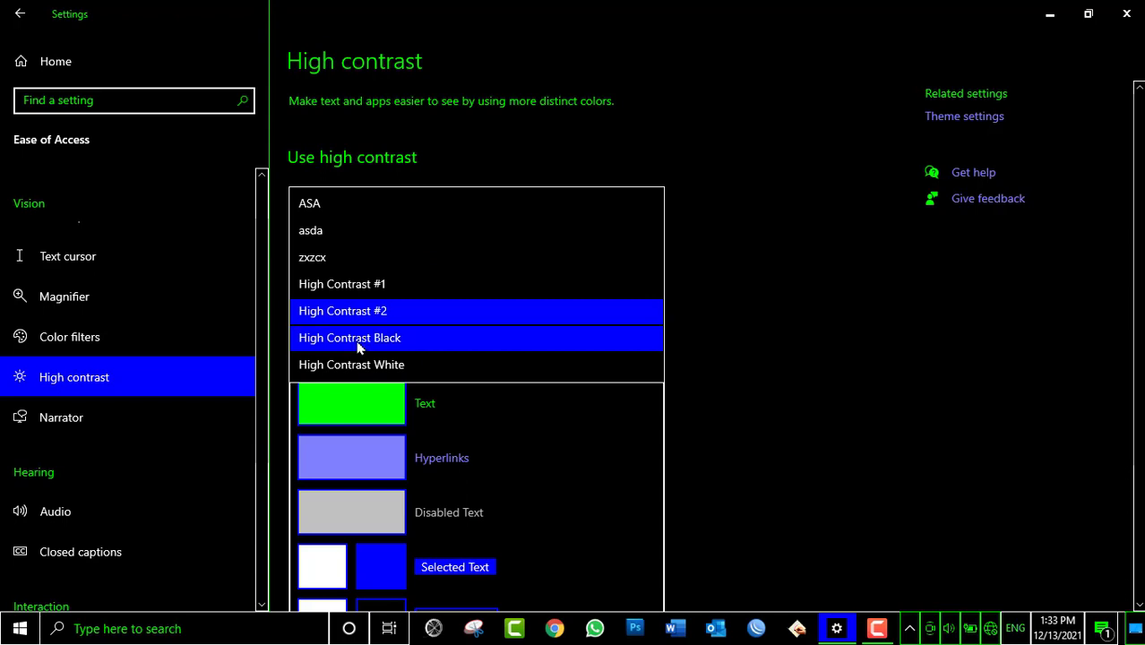
{"action": "left_click", "coordinate": [355, 346]}
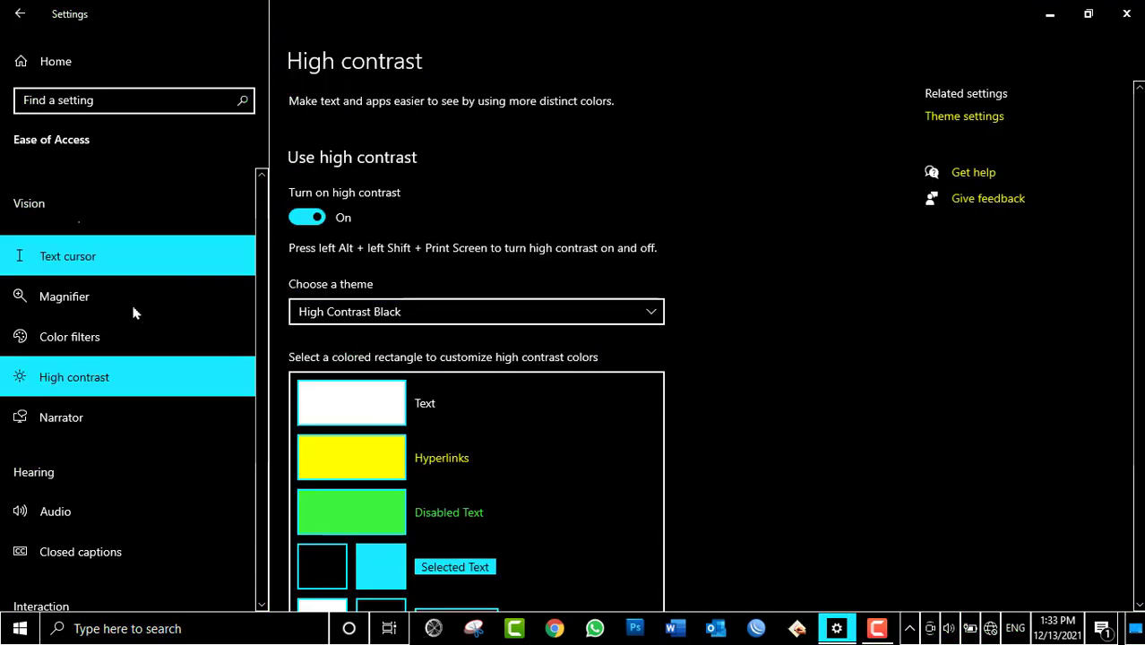
Switch to the High Contrast White theme, look over its customizable colors and go back to High Contrast Black
{"action": "key", "text": "Down"}
{"action": "scroll", "coordinate": [573, 340], "scroll_direction": "down", "scroll_amount": 2}
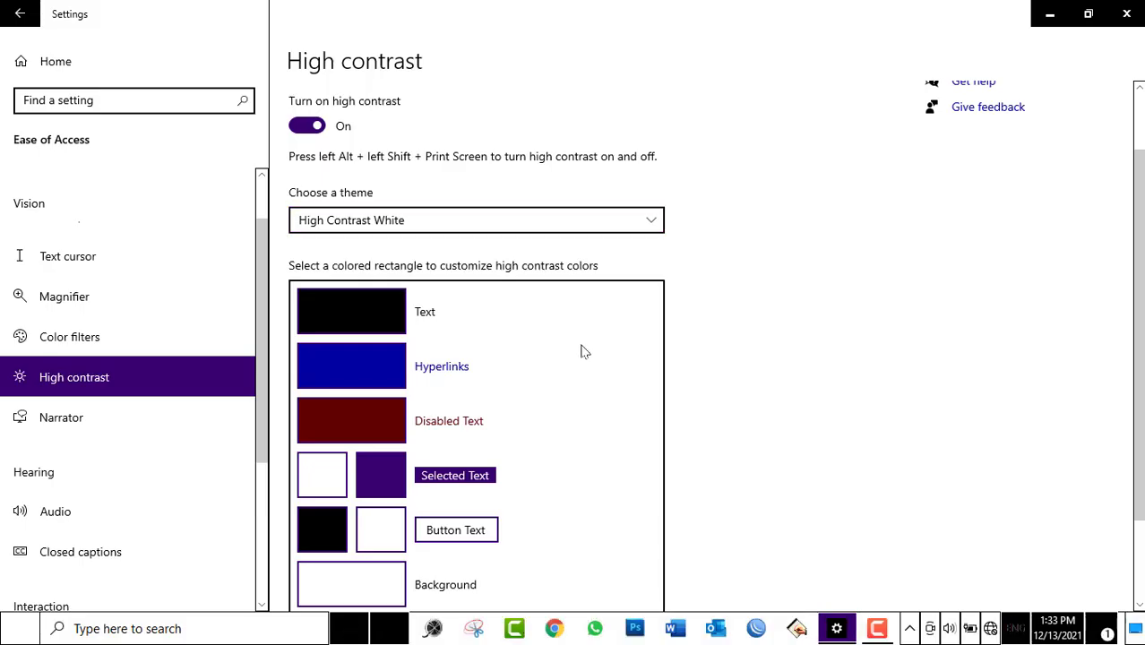
{"action": "scroll", "coordinate": [578, 332], "scroll_direction": "down", "scroll_amount": 1}
{"action": "scroll", "coordinate": [575, 323], "scroll_direction": "down", "scroll_amount": 1}
{"action": "scroll", "coordinate": [546, 277], "scroll_direction": "up", "scroll_amount": 3}
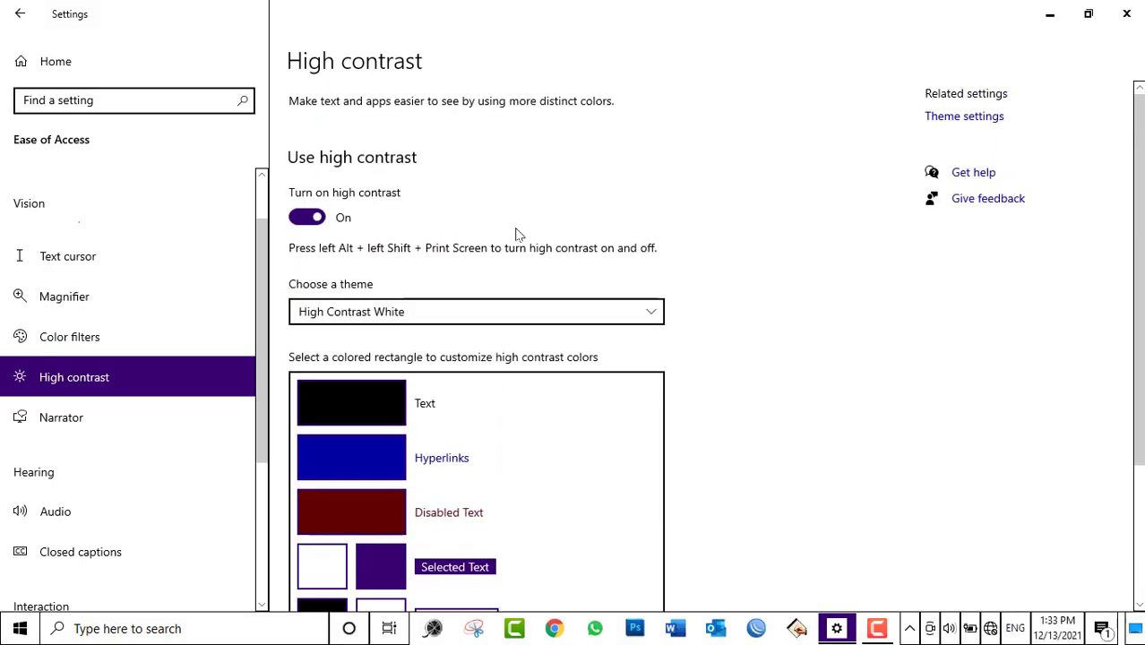
{"action": "left_click", "coordinate": [431, 314]}
{"action": "left_click", "coordinate": [401, 286]}
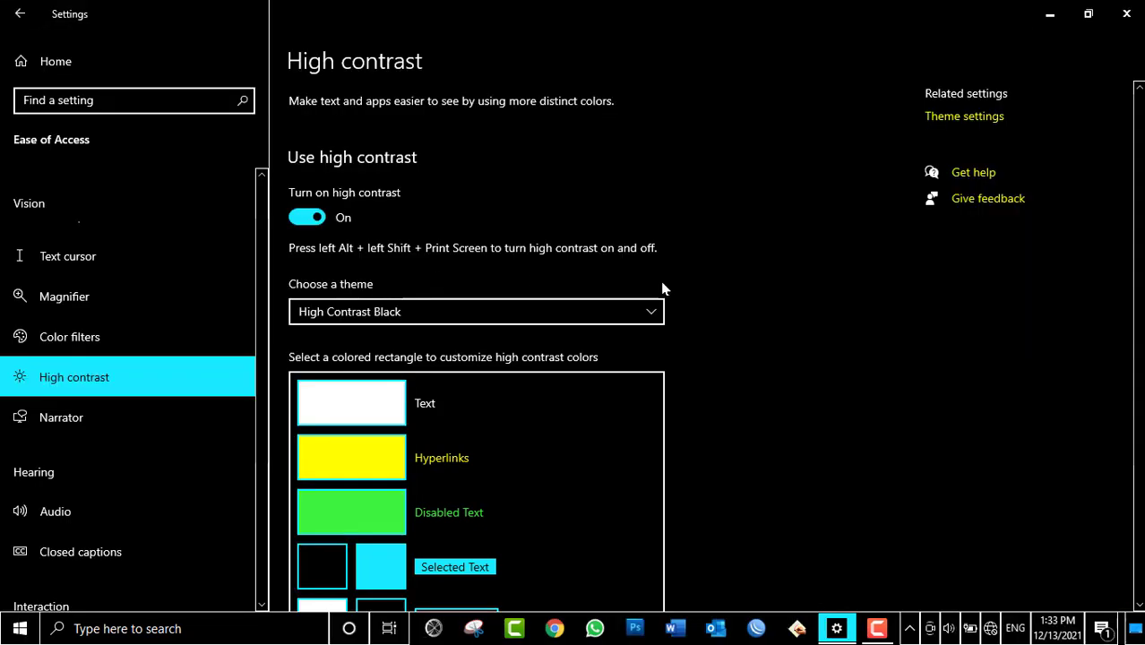
{"action": "scroll", "coordinate": [777, 345], "scroll_direction": "down", "scroll_amount": 3}
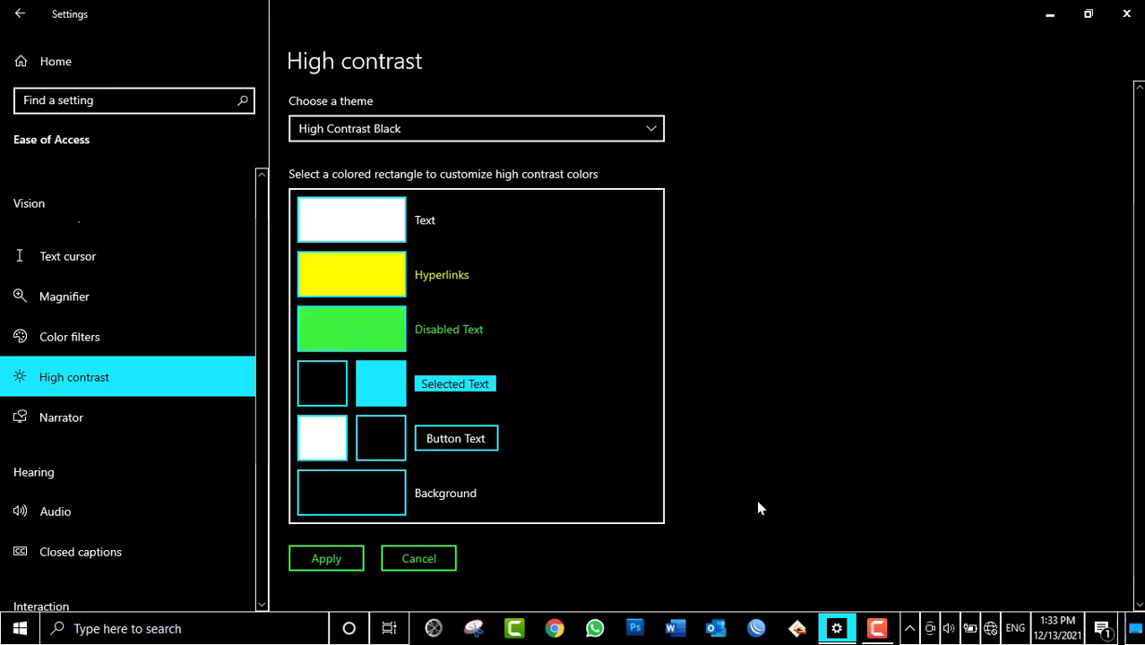
Launch Notepad through the Run command
{"action": "key", "text": "super+r"}
{"action": "type", "text": "NOTEPA"}
{"action": "key", "text": "Return"}
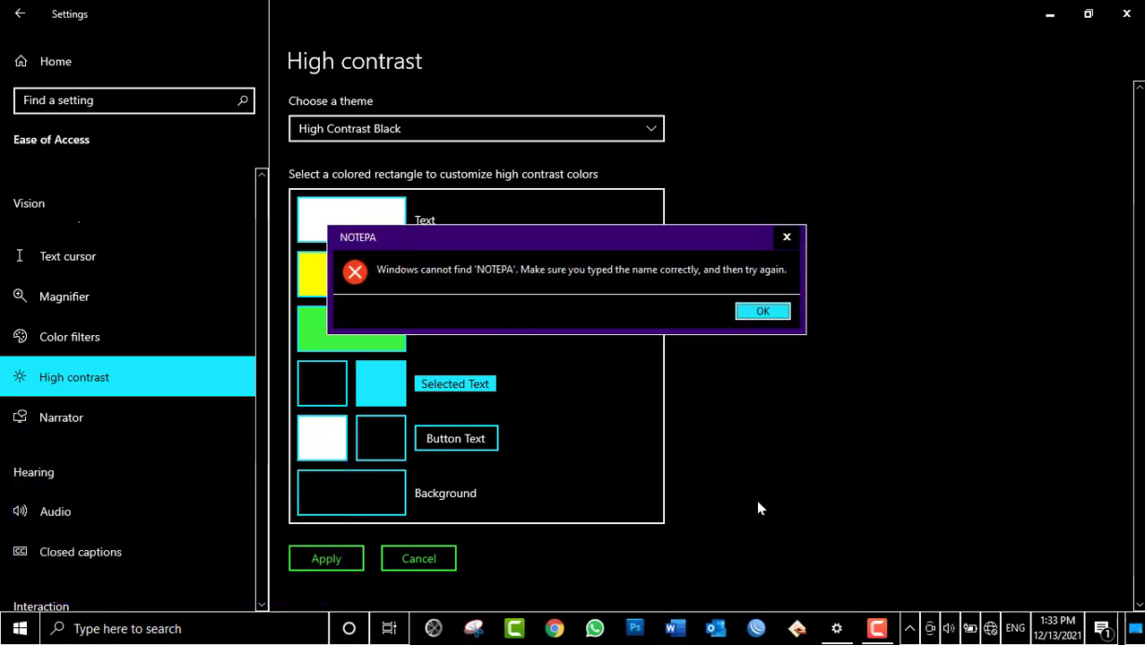
{"action": "left_click", "coordinate": [762, 312]}
{"action": "key", "text": "End"}
{"action": "type", "text": "d"}
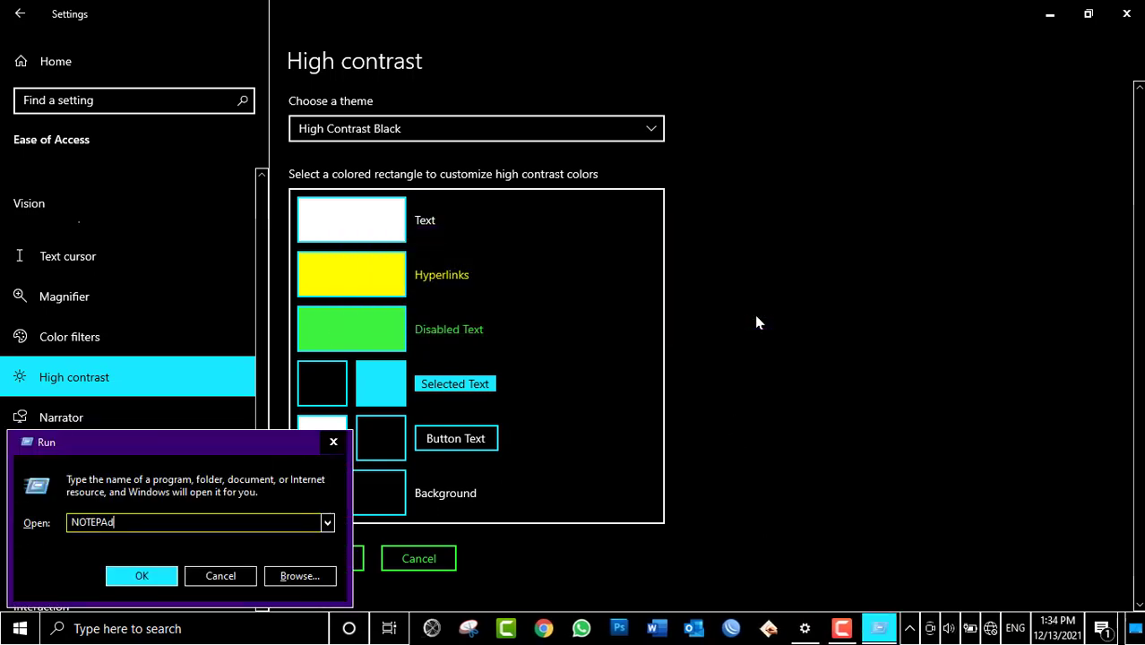
{"action": "key", "text": "Return"}
Move the Notepad window aside, enter the sample text "sadfsafsa" and return to the High contrast settings
{"action": "left_click_drag", "start_coordinate": [470, 367], "coordinate": [1051, 234]}
{"action": "type", "text": "sadfsafsa"}
{"action": "left_click", "coordinate": [776, 152]}
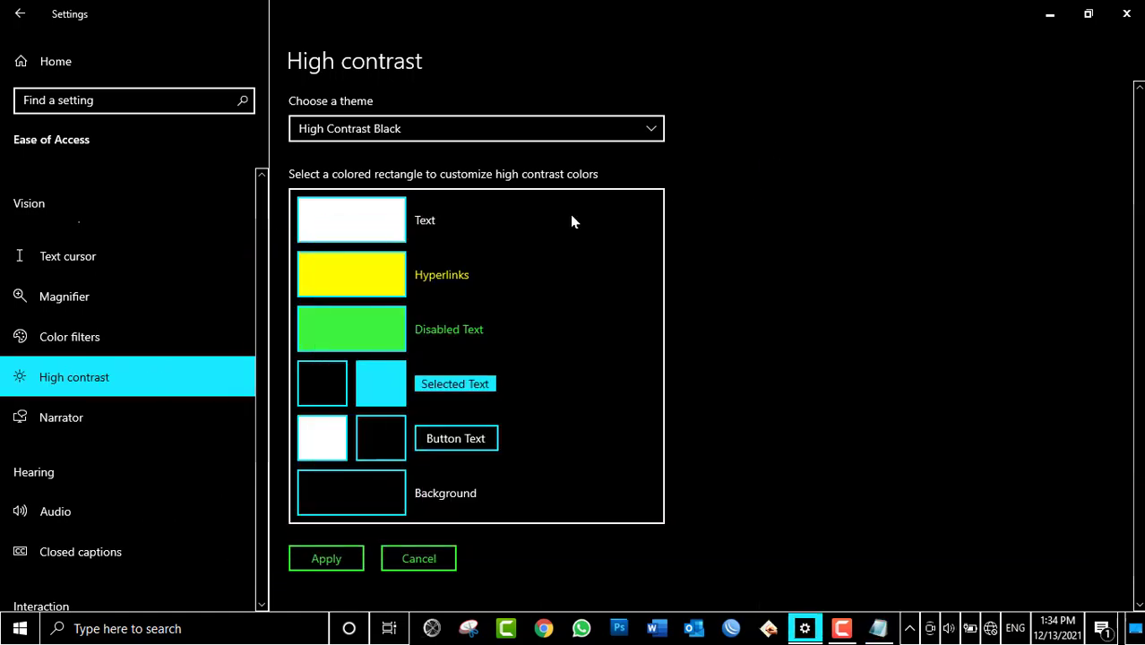
Change the High Contrast Black theme's text color to purple, #A327FF
{"action": "left_click", "coordinate": [358, 225]}
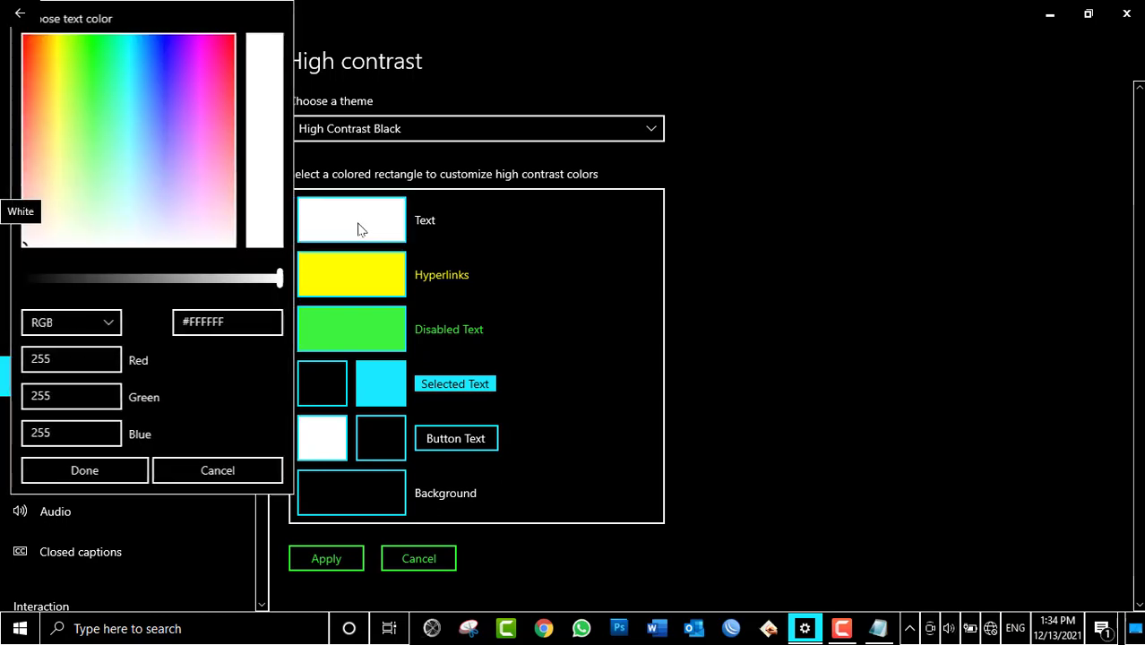
{"action": "left_click", "coordinate": [184, 67]}
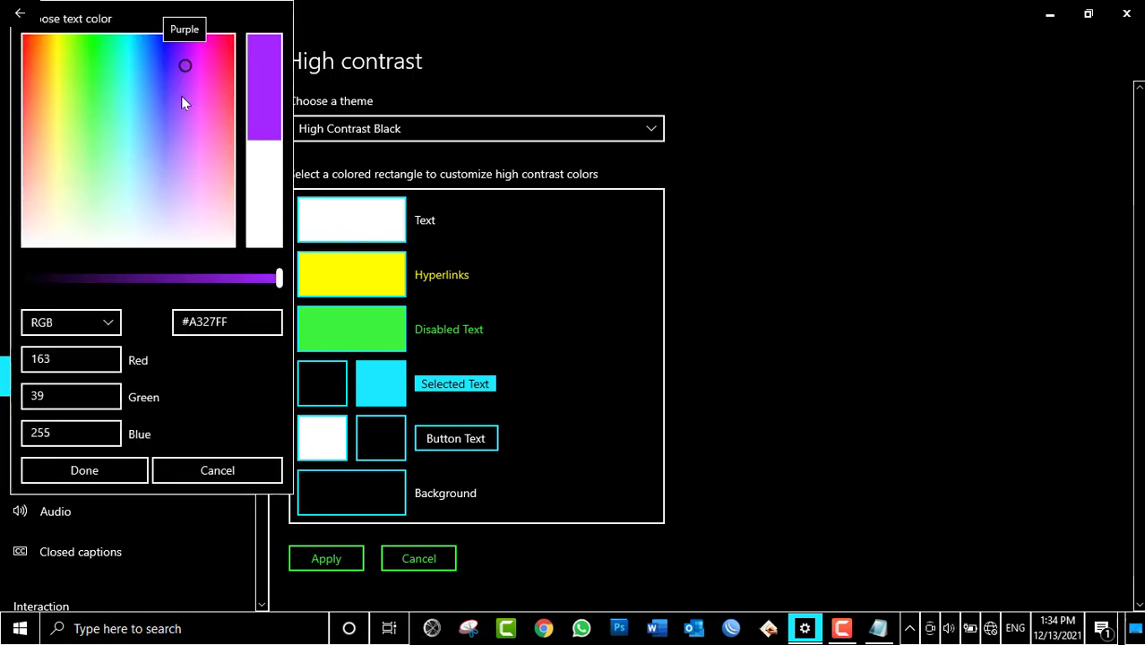
{"action": "left_click", "coordinate": [101, 478]}
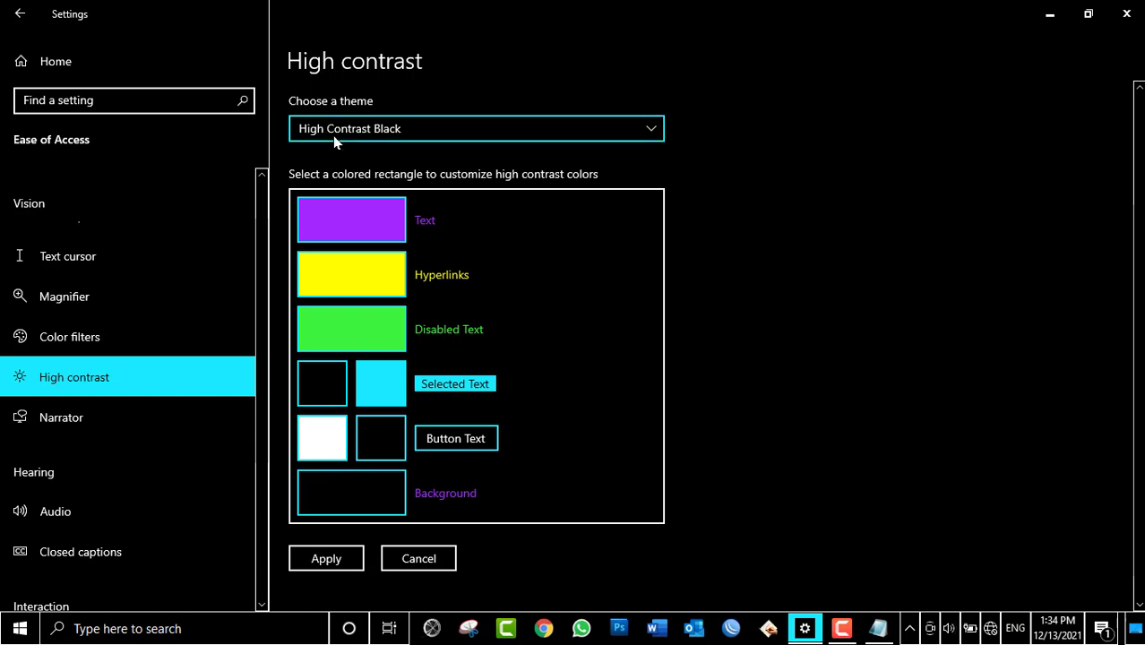
Apply the customized high contrast colors by saving them as a new theme named "Customer"
{"action": "left_click", "coordinate": [345, 558]}
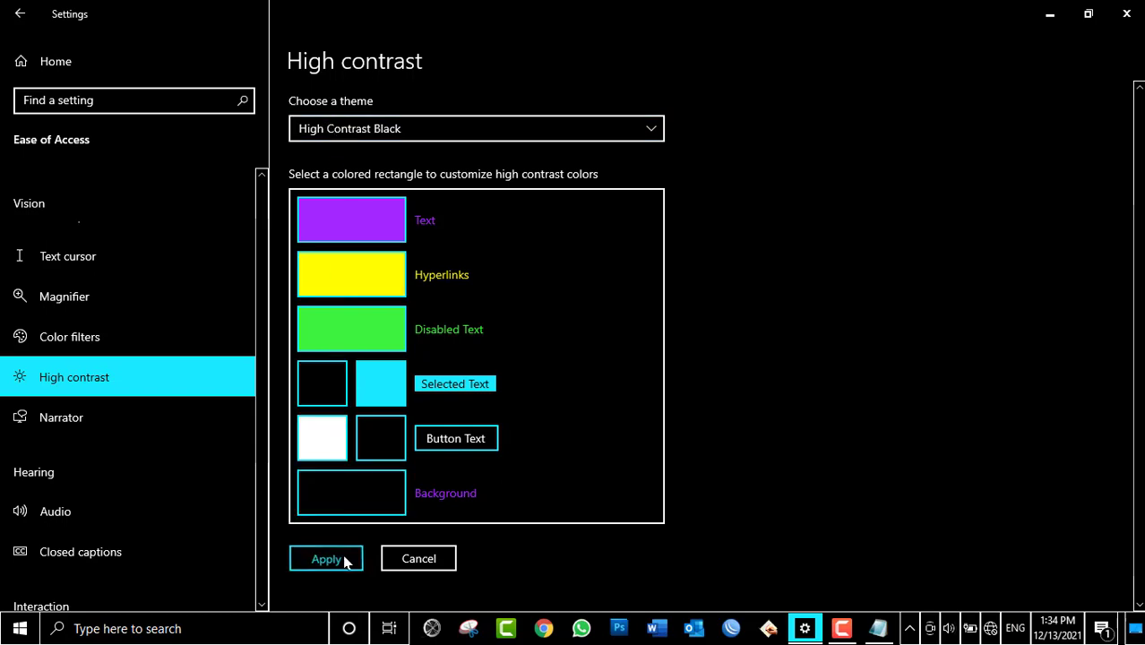
{"action": "type", "text": "Custome"}
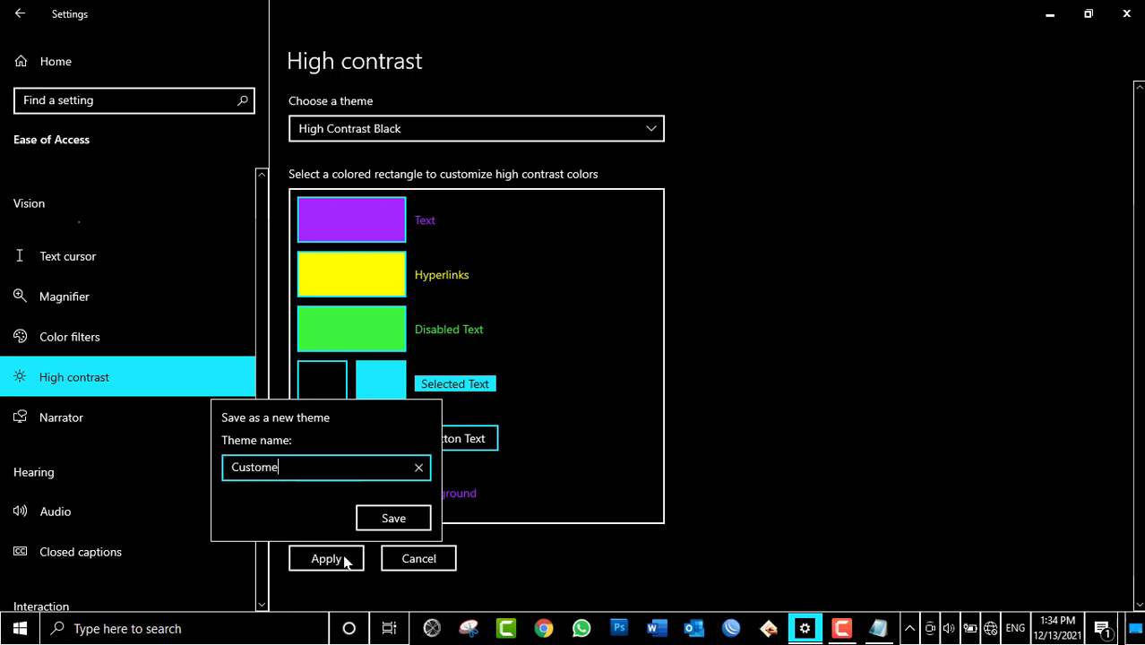
{"action": "key", "text": "Return"}
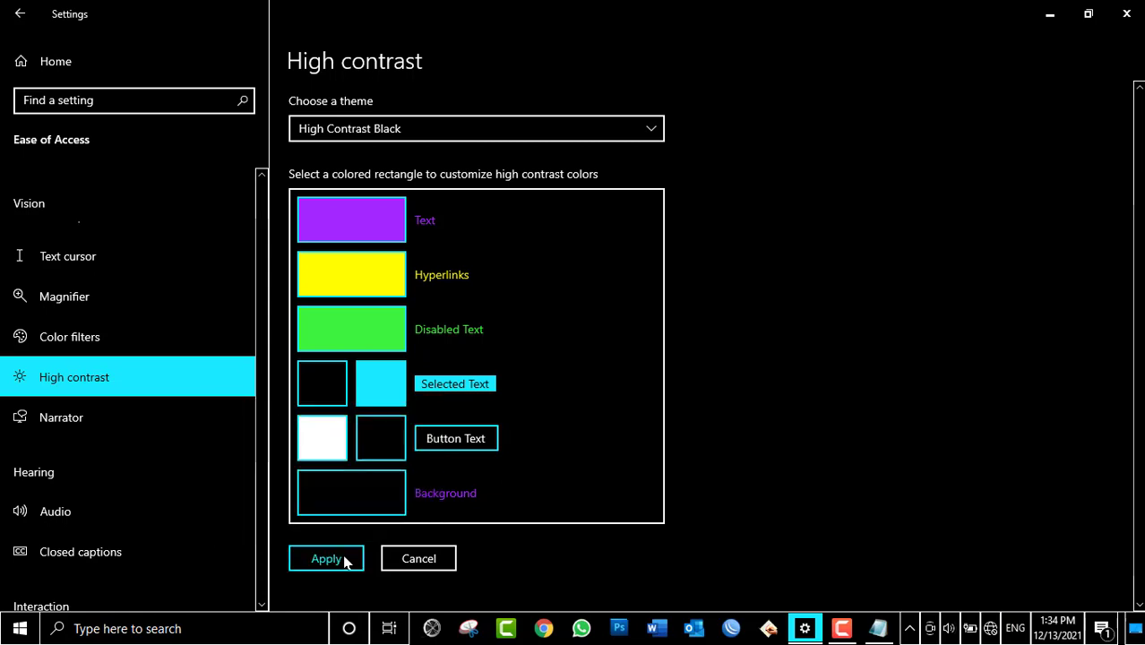
{"action": "left_click", "coordinate": [344, 559]}
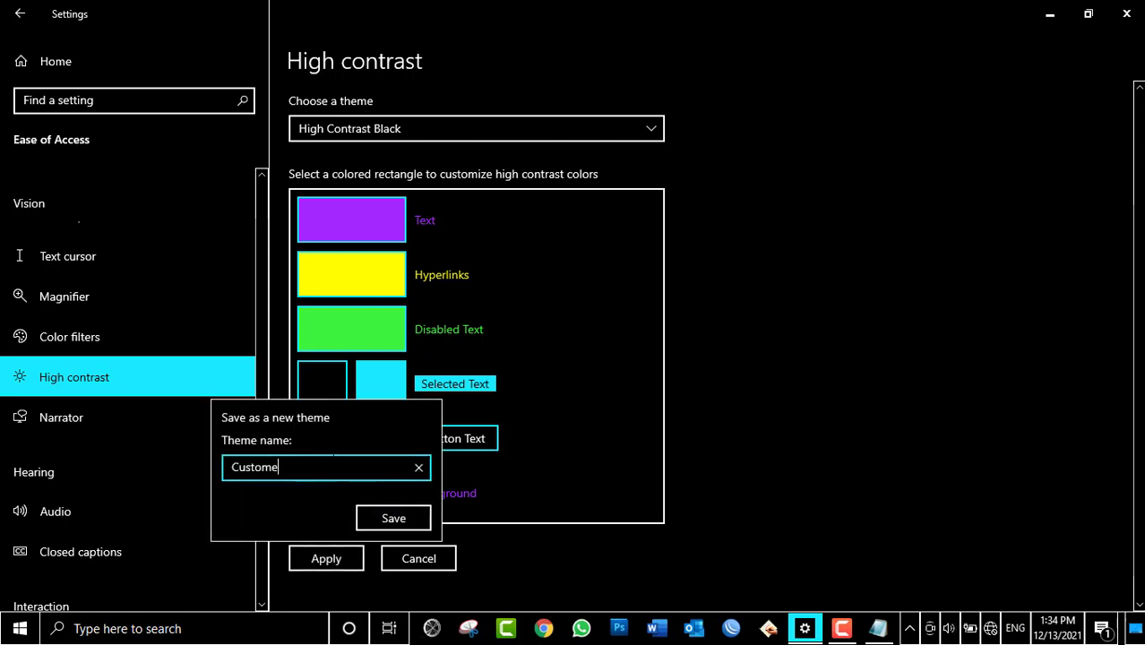
{"action": "type", "text": "r"}
{"action": "left_click", "coordinate": [393, 519]}
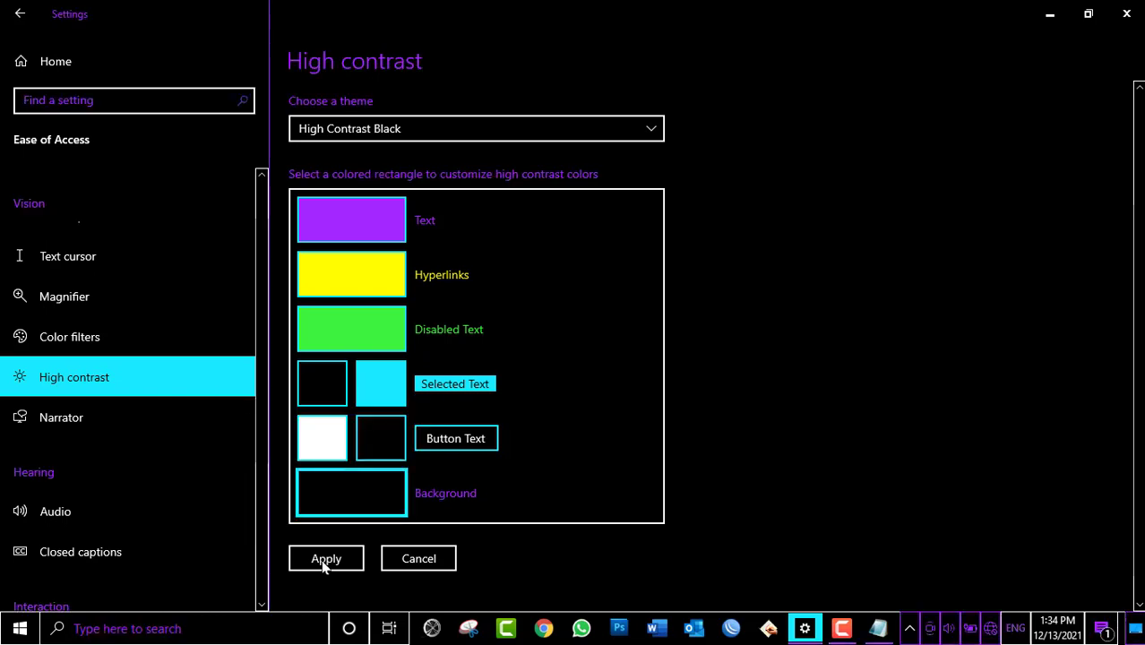
{"action": "left_click", "coordinate": [325, 562]}
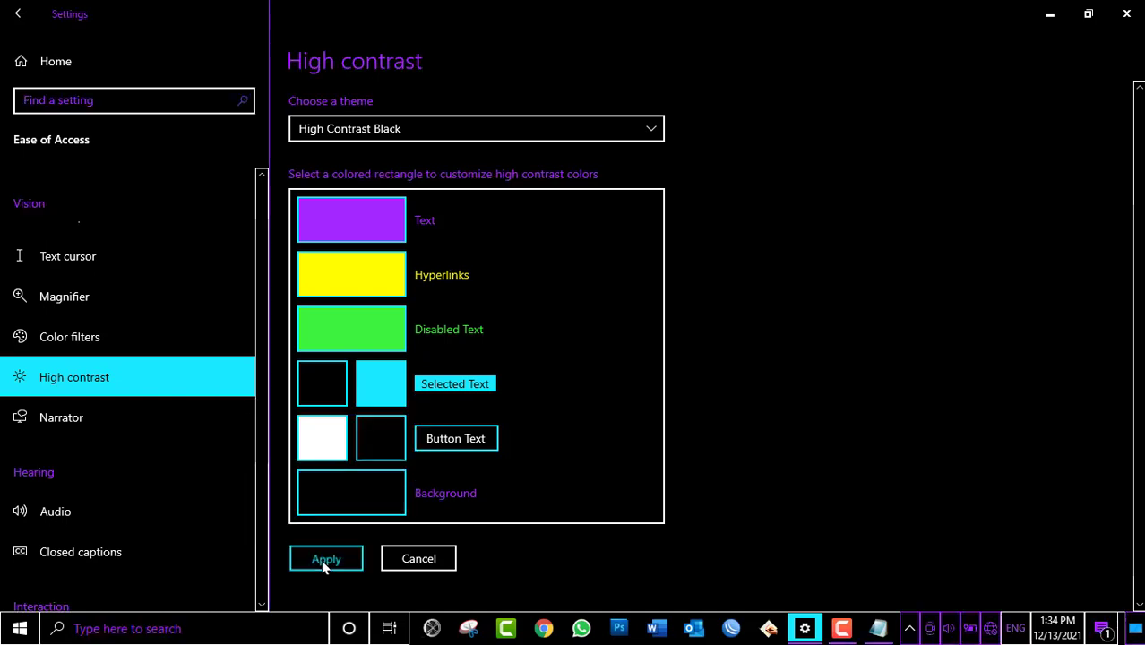
Switch to Notepad and append "sfsaf" to the sample text to check the text color
{"action": "left_click", "coordinate": [878, 628]}
{"action": "type", "text": "sfsaf"}
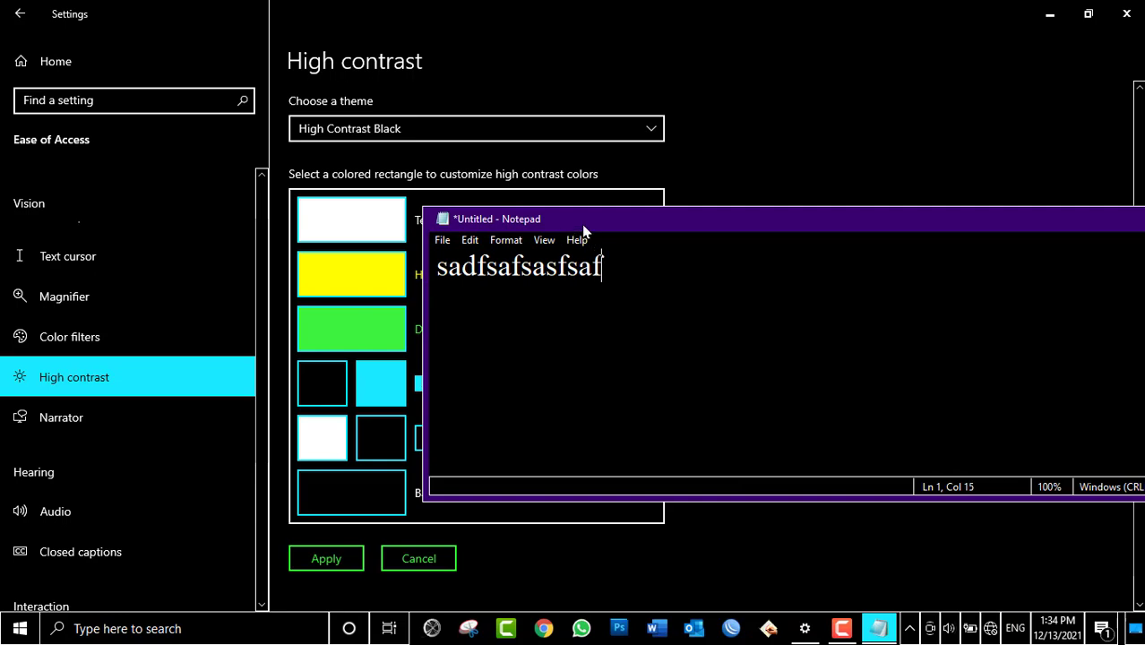
Apply the saved theme "Custome" and append "sdafasdfsadf" to the Notepad sample text to check its color
{"action": "left_click_drag", "start_coordinate": [584, 228], "coordinate": [705, 226]}
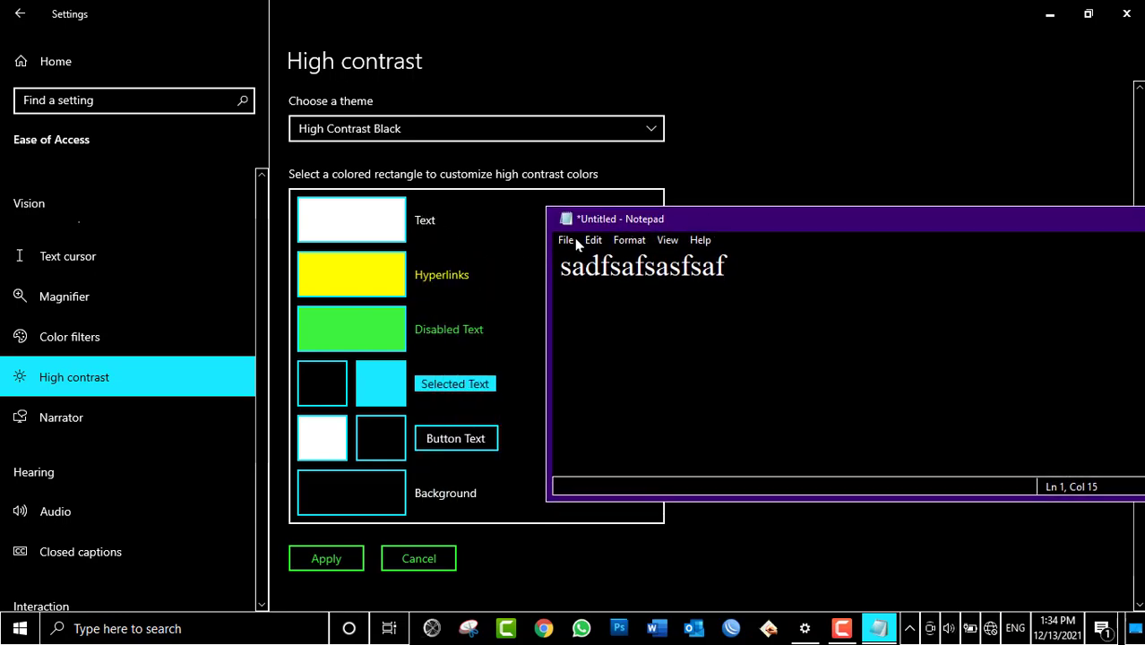
{"action": "left_click", "coordinate": [490, 131]}
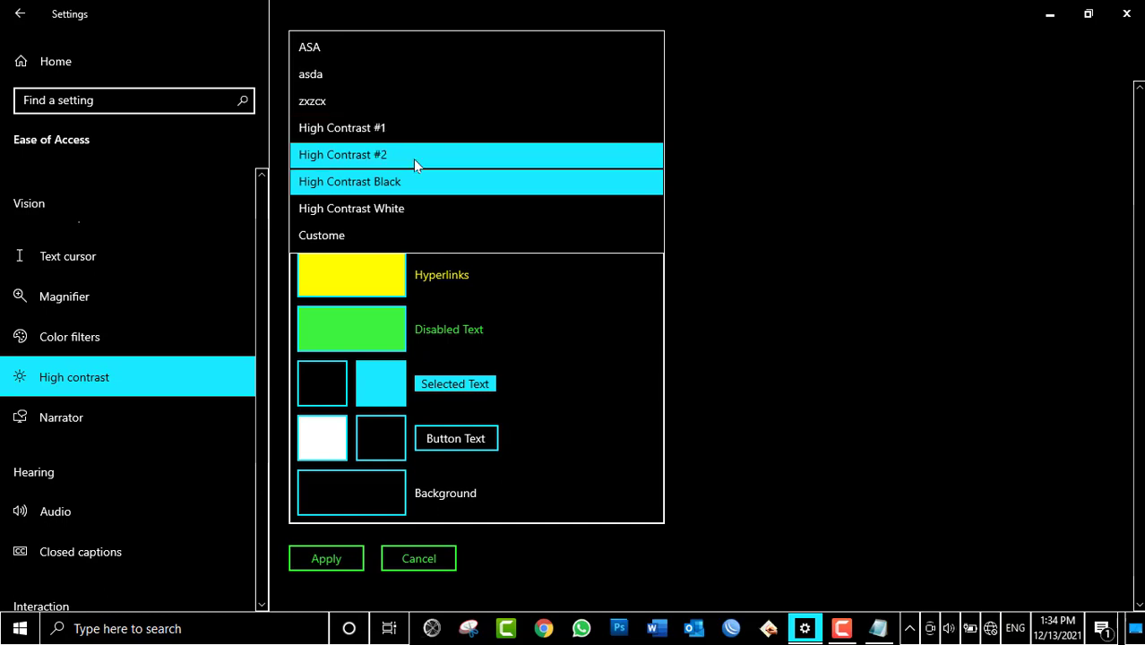
{"action": "left_click", "coordinate": [363, 229]}
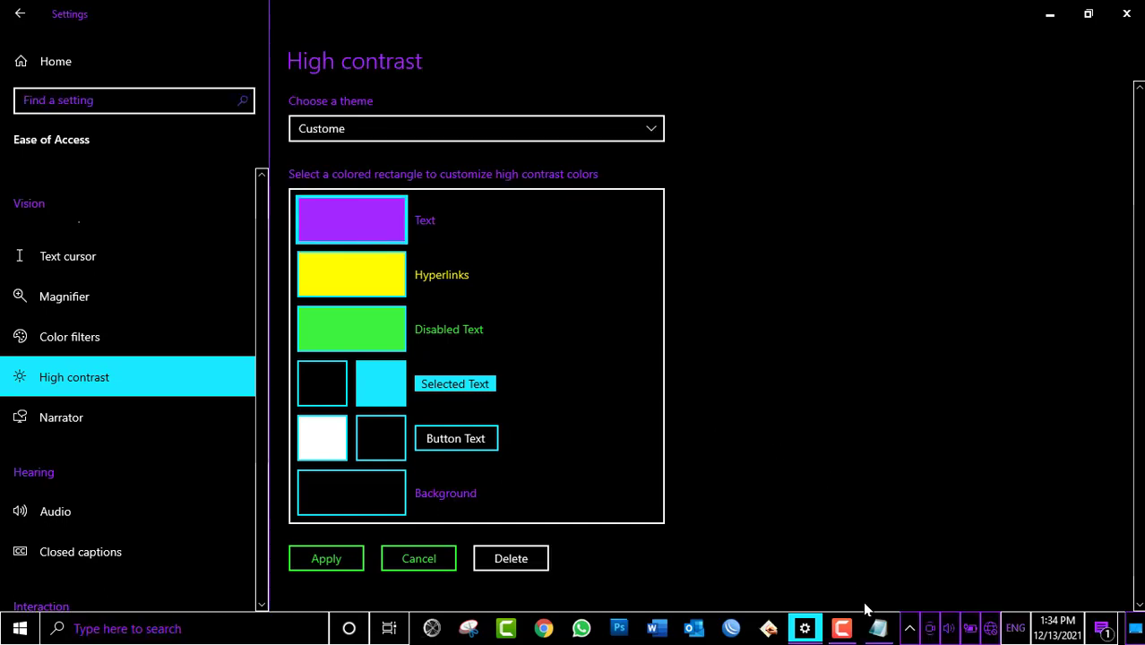
{"action": "left_click", "coordinate": [878, 628]}
{"action": "type", "text": "sdafasdfsadf"}
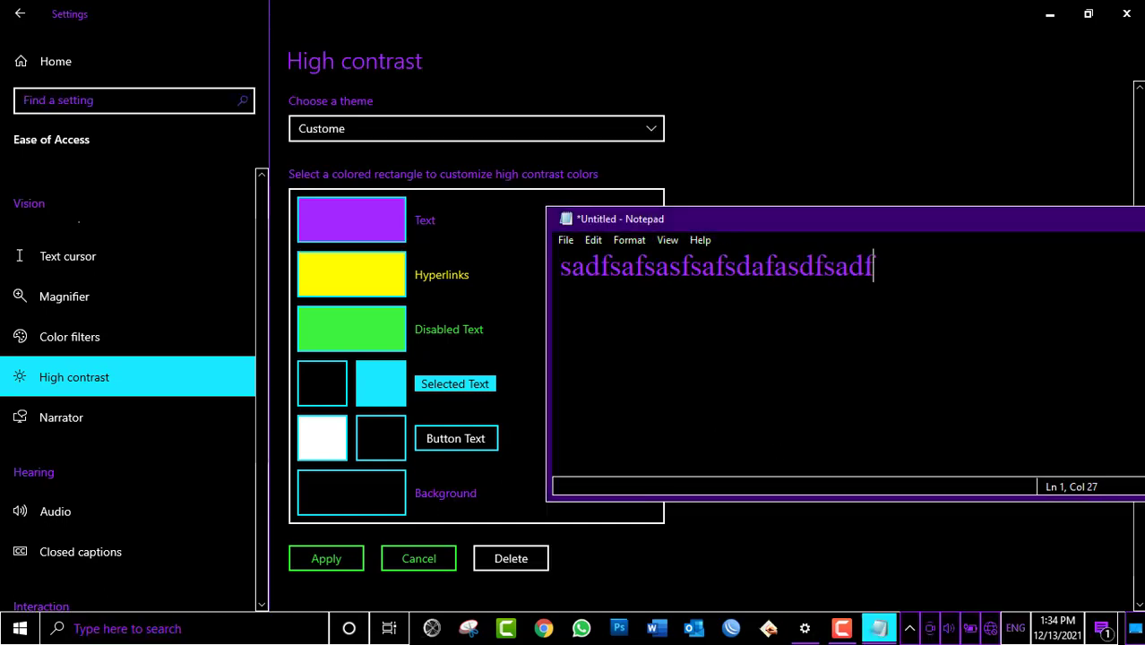
Switch the high contrast theme to High Contrast #1 and review the list of available themes
{"action": "left_click", "coordinate": [787, 95]}
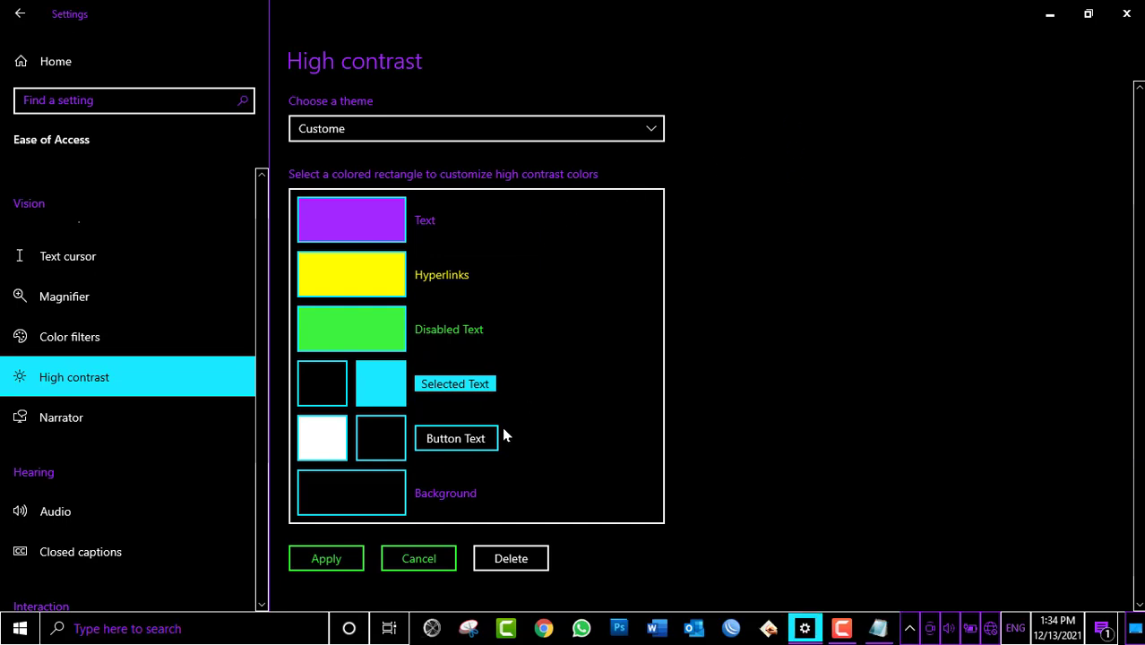
{"action": "left_click", "coordinate": [377, 130]}
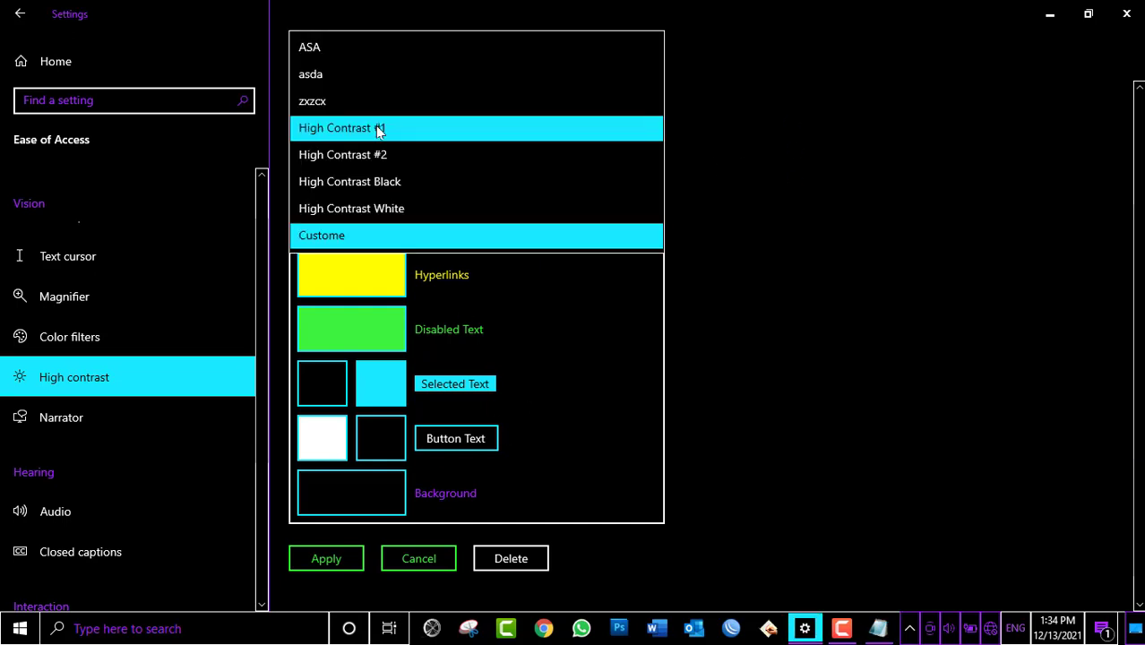
{"action": "left_click", "coordinate": [377, 130]}
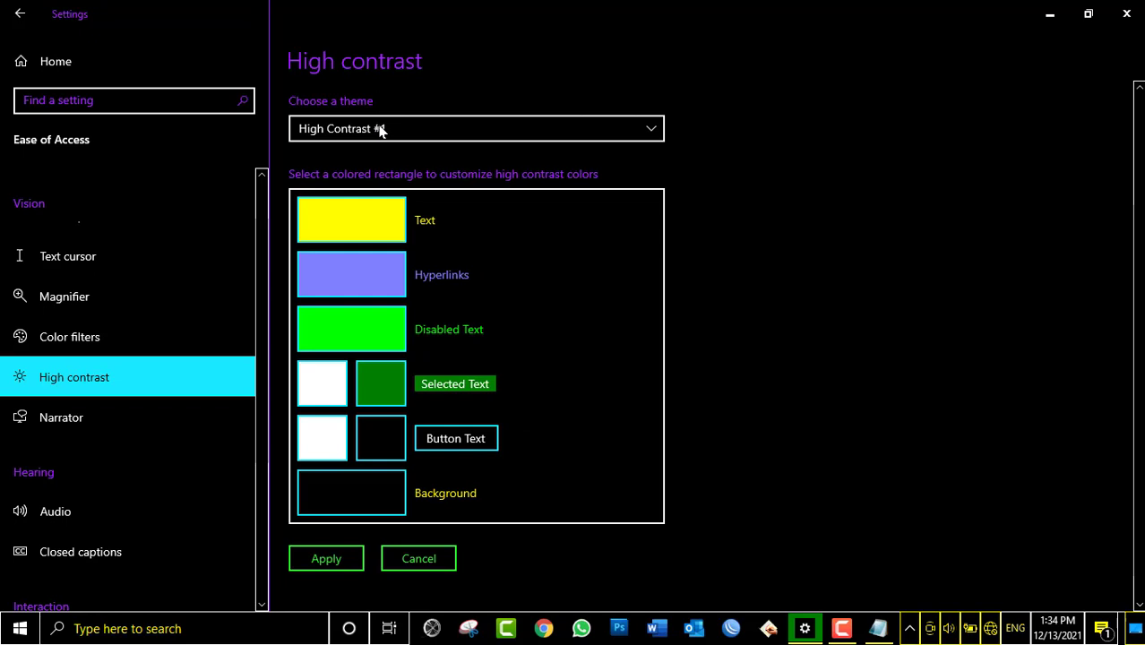
{"action": "left_click", "coordinate": [380, 130]}
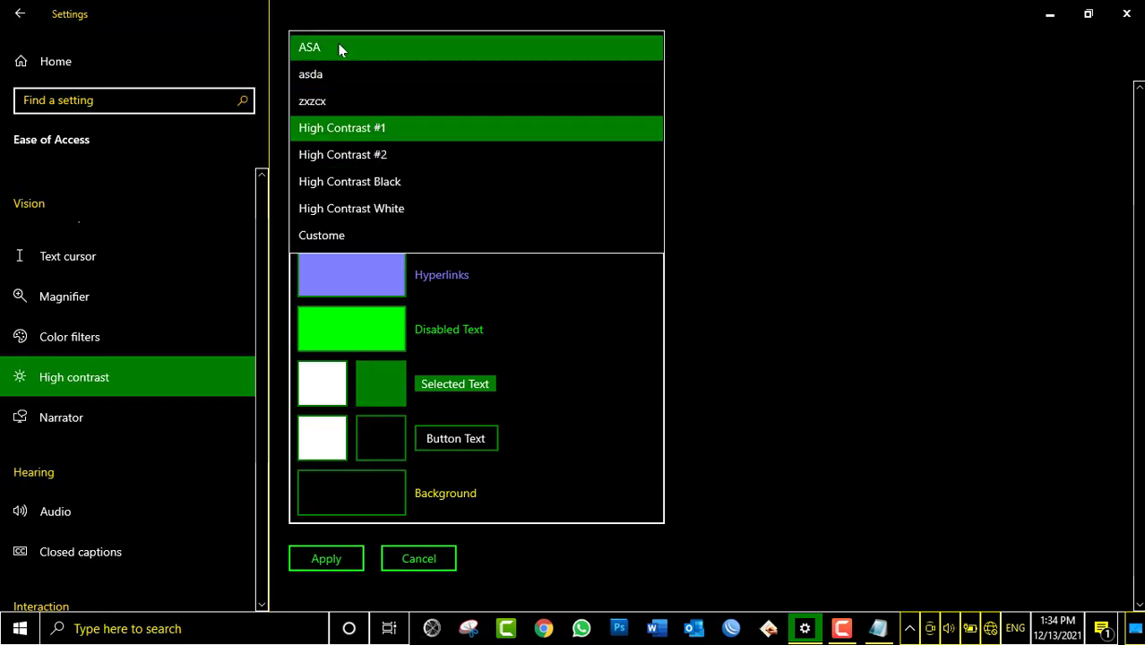
{"action": "left_click", "coordinate": [806, 189]}
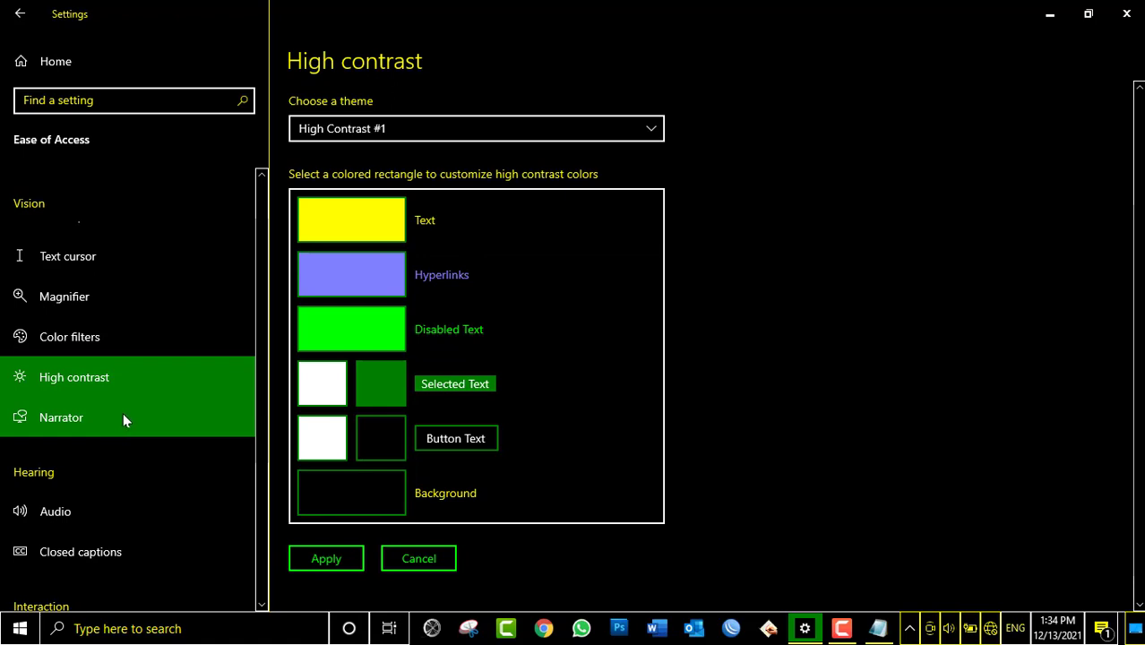
{"action": "scroll", "coordinate": [235, 256], "scroll_direction": "up", "scroll_amount": 1}
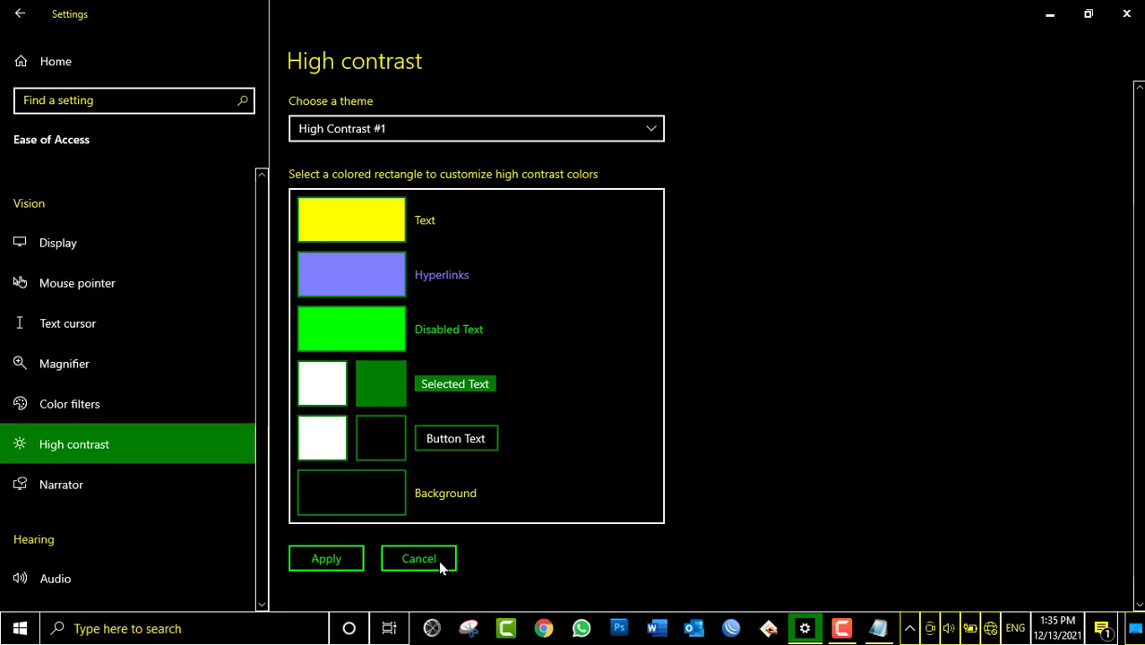
Bring up the Notepad window, reposition it on the desktop and close it without saving the sample text
{"action": "left_click", "coordinate": [878, 628]}
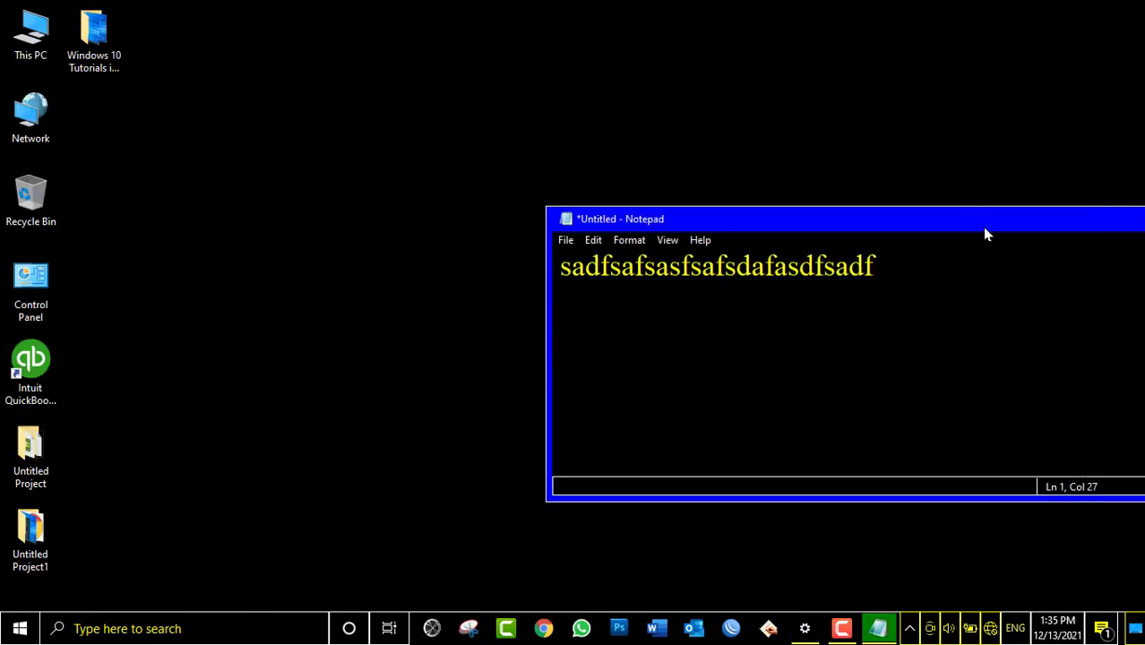
{"action": "left_click_drag", "start_coordinate": [985, 233], "coordinate": [736, 158]}
{"action": "left_click", "coordinate": [1128, 145]}
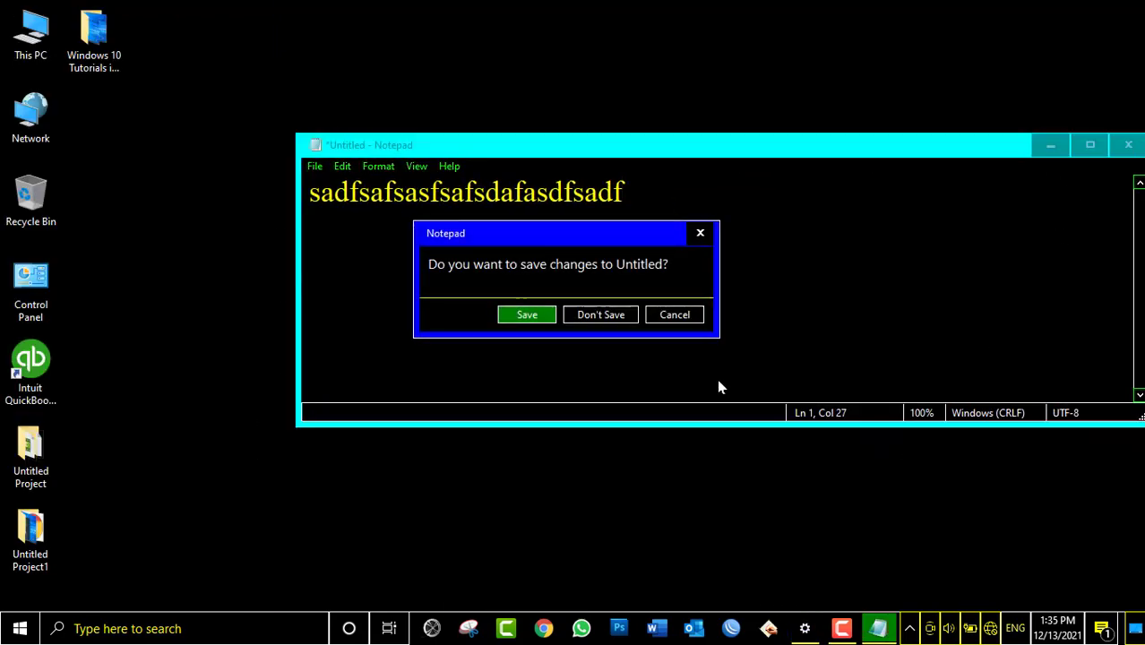
{"action": "left_click", "coordinate": [613, 316]}
Return to the High contrast settings and turn high contrast off
{"action": "left_click", "coordinate": [838, 630]}
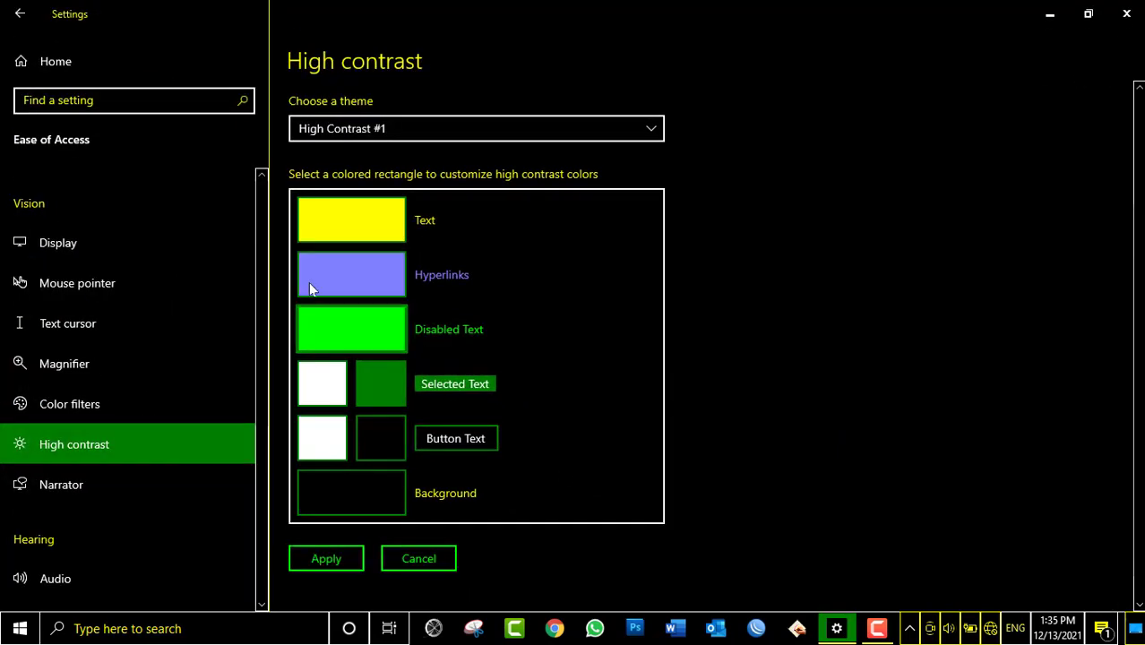
{"action": "left_click", "coordinate": [320, 131]}
{"action": "left_click", "coordinate": [793, 253]}
{"action": "scroll", "coordinate": [793, 252], "scroll_direction": "up", "scroll_amount": 1}
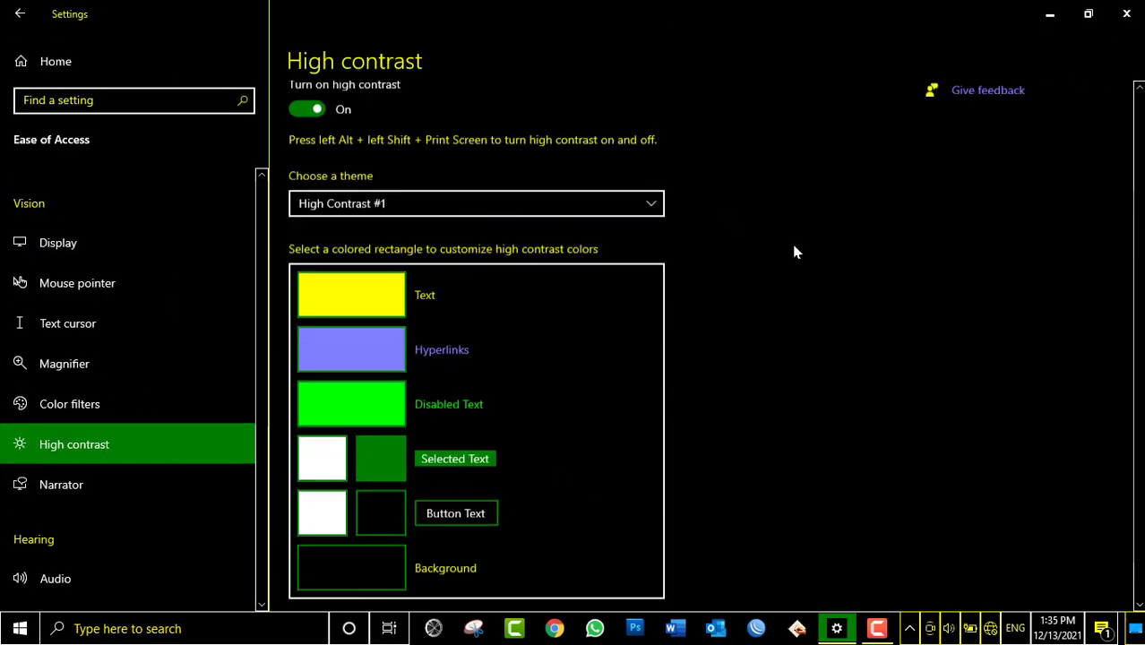
{"action": "left_click", "coordinate": [306, 220]}
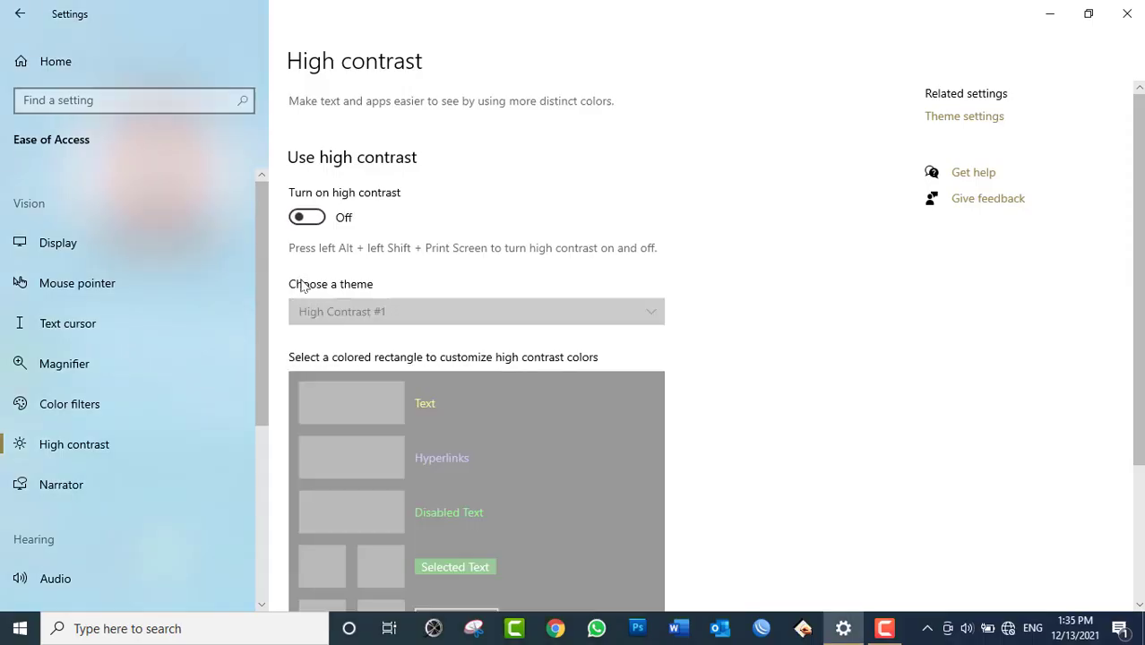
Close Settings after a look at the Color filters page, and refresh the desktop
{"action": "left_click", "coordinate": [102, 410]}
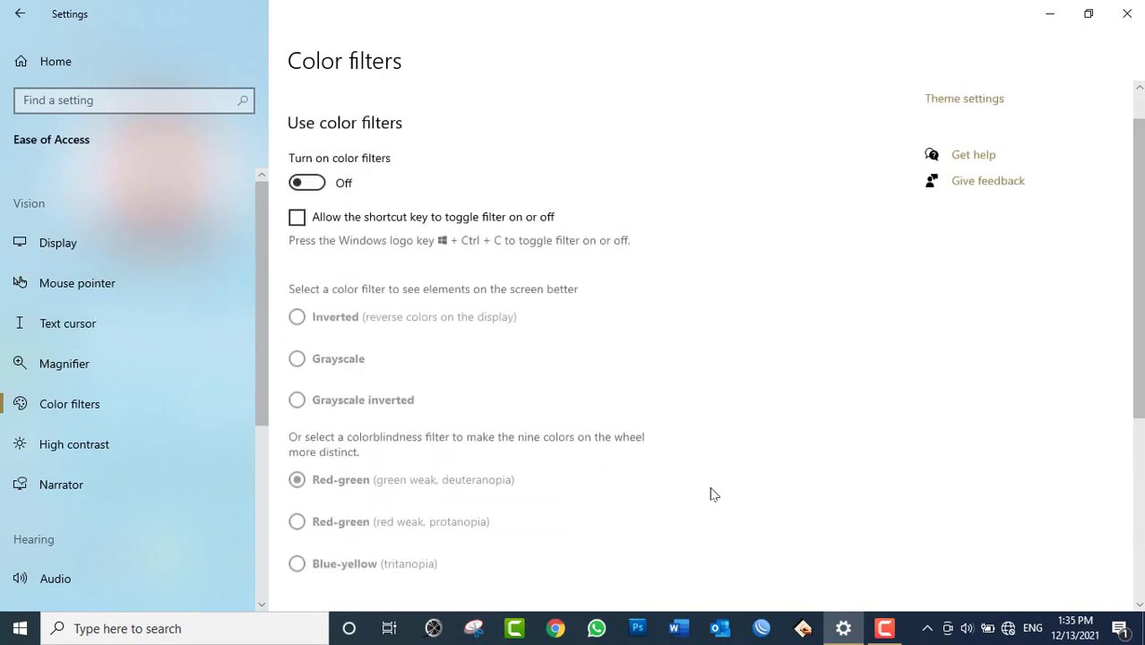
{"action": "left_click", "coordinate": [1127, 14]}
{"action": "right_click", "coordinate": [260, 204]}
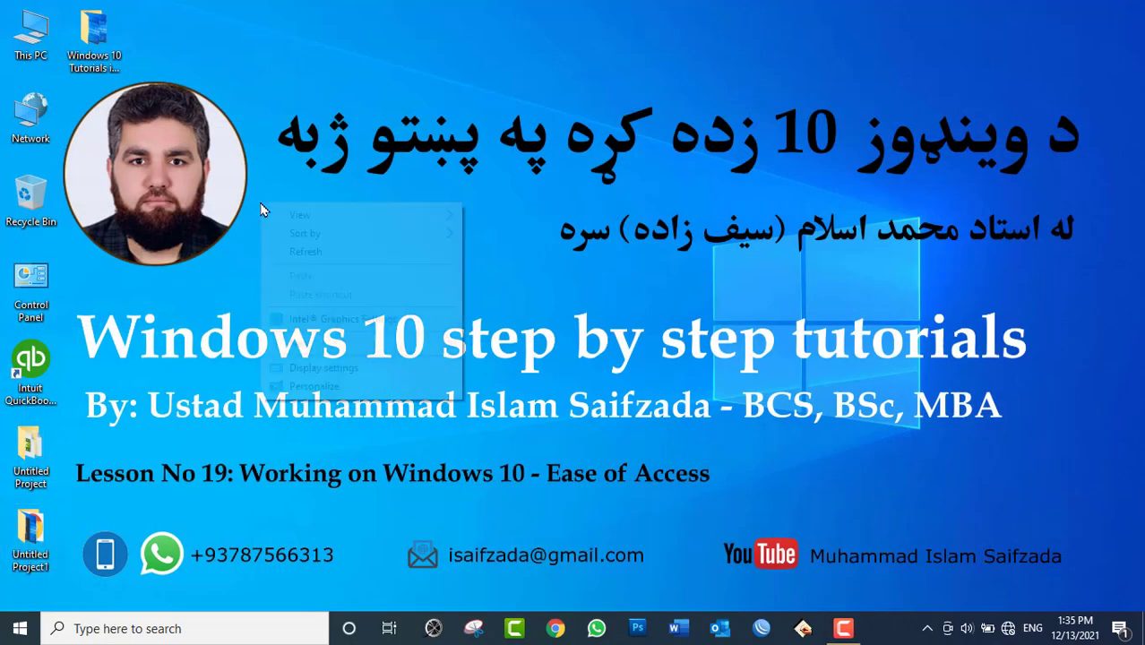
{"action": "left_click", "coordinate": [296, 251]}
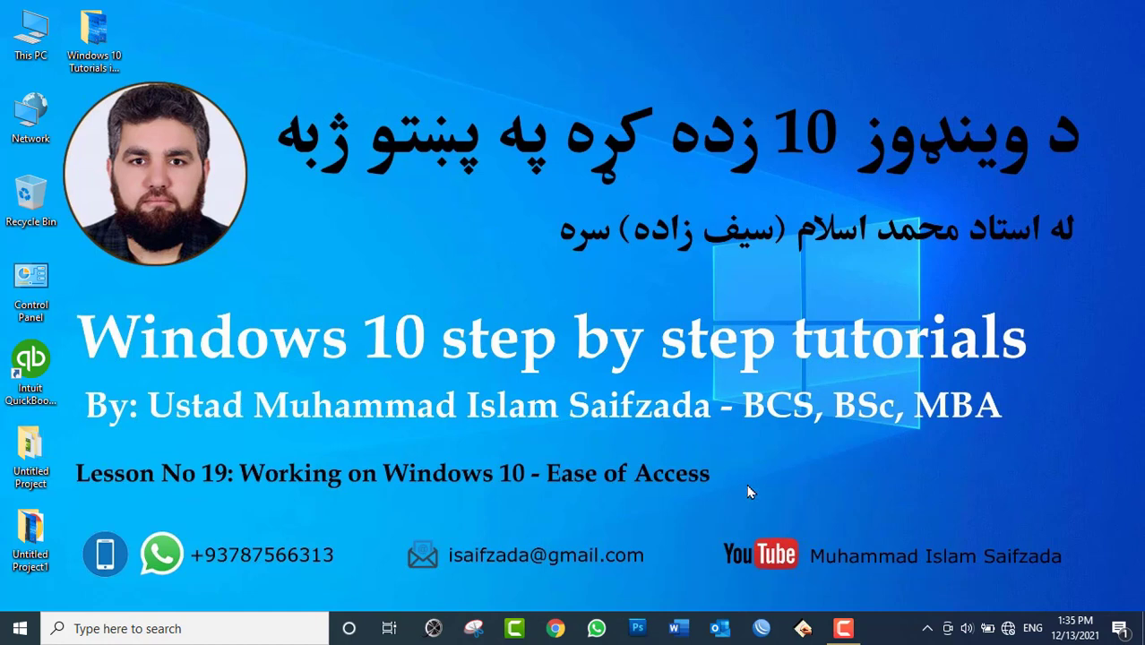
{"action": "left_click_drag", "start_coordinate": [72, 520], "coordinate": [358, 574]}
{"action": "left_click_drag", "start_coordinate": [405, 536], "coordinate": [641, 592]}
{"action": "left_click_drag", "start_coordinate": [719, 503], "coordinate": [1076, 585]}
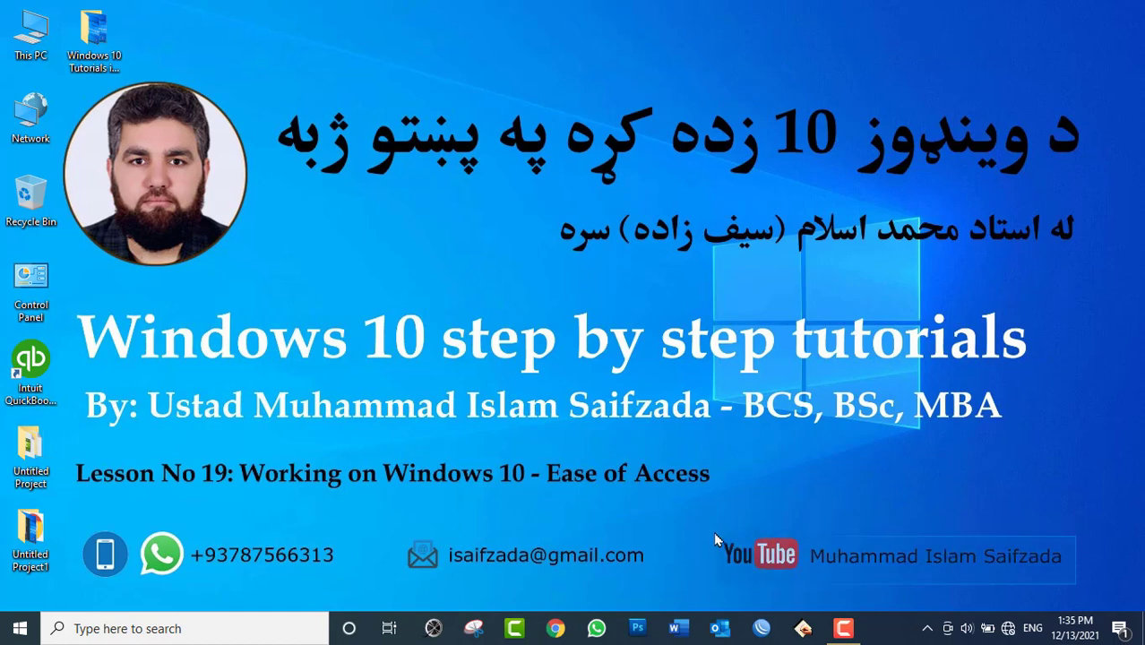